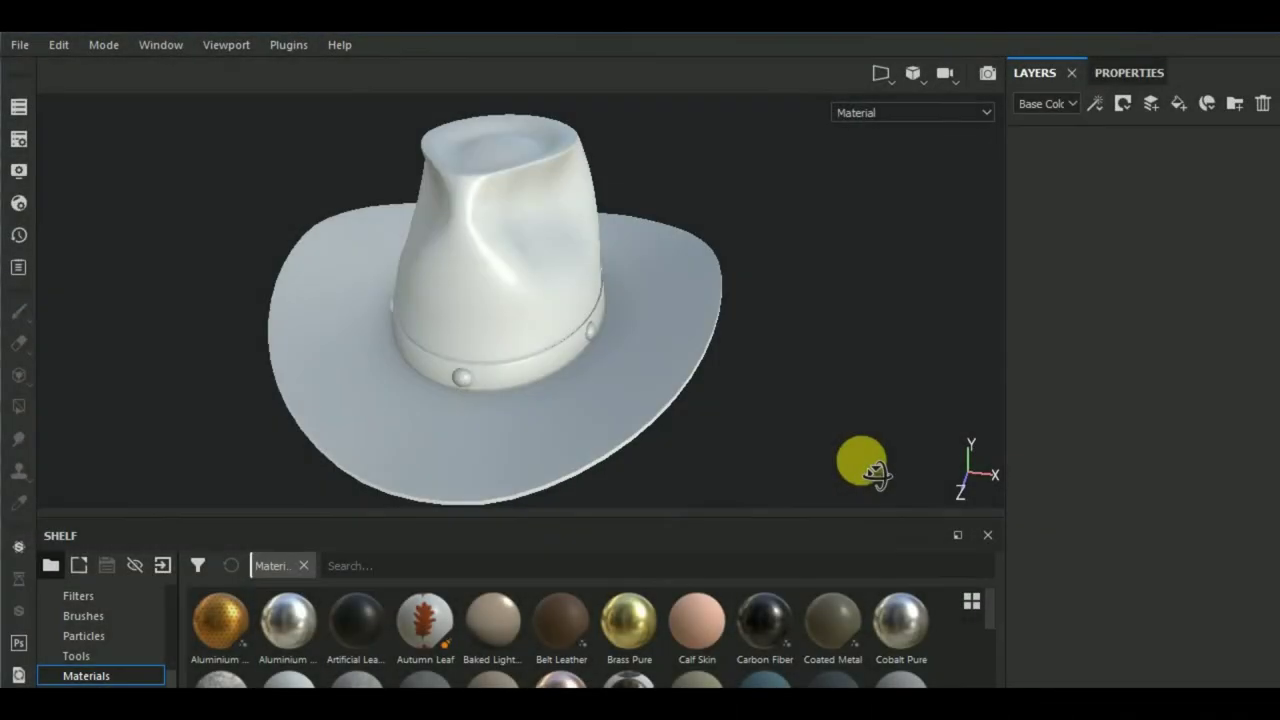
- Drop the Belt Leather material from the shelf into the layer stack as a fill layer covering the hat
alt+drag(876, 473, 776, 435)
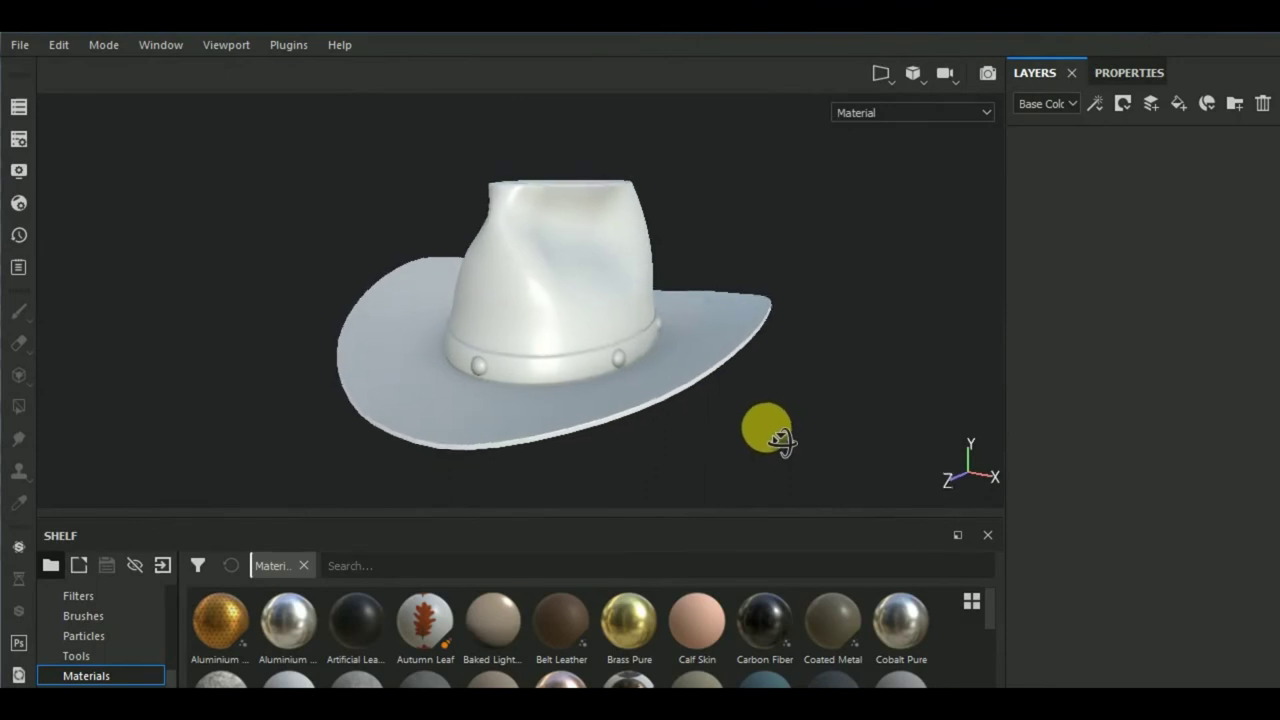
mouse_move(567, 614)
mouse_down()
mouse_move(1179, 260)
mouse_move(1135, 238)
mouse_up()
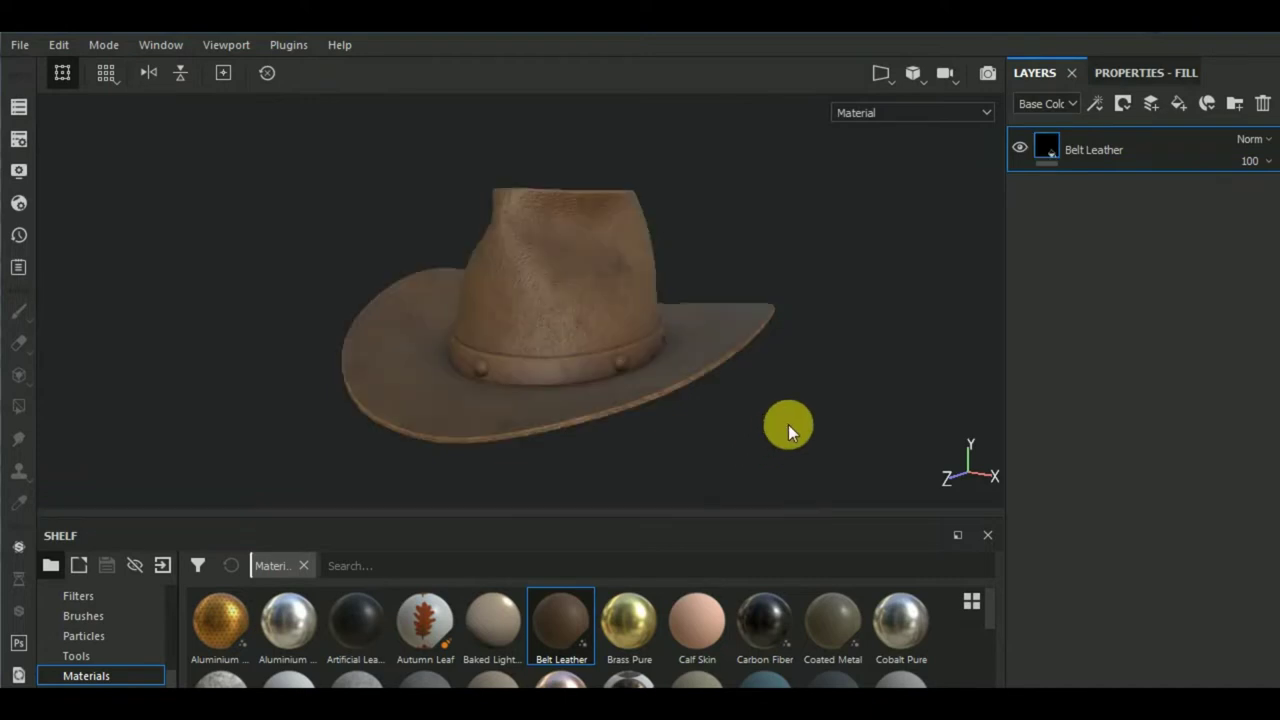
alt+middle_drag(788, 424, 810, 455)
drag(664, 514, 666, 604)
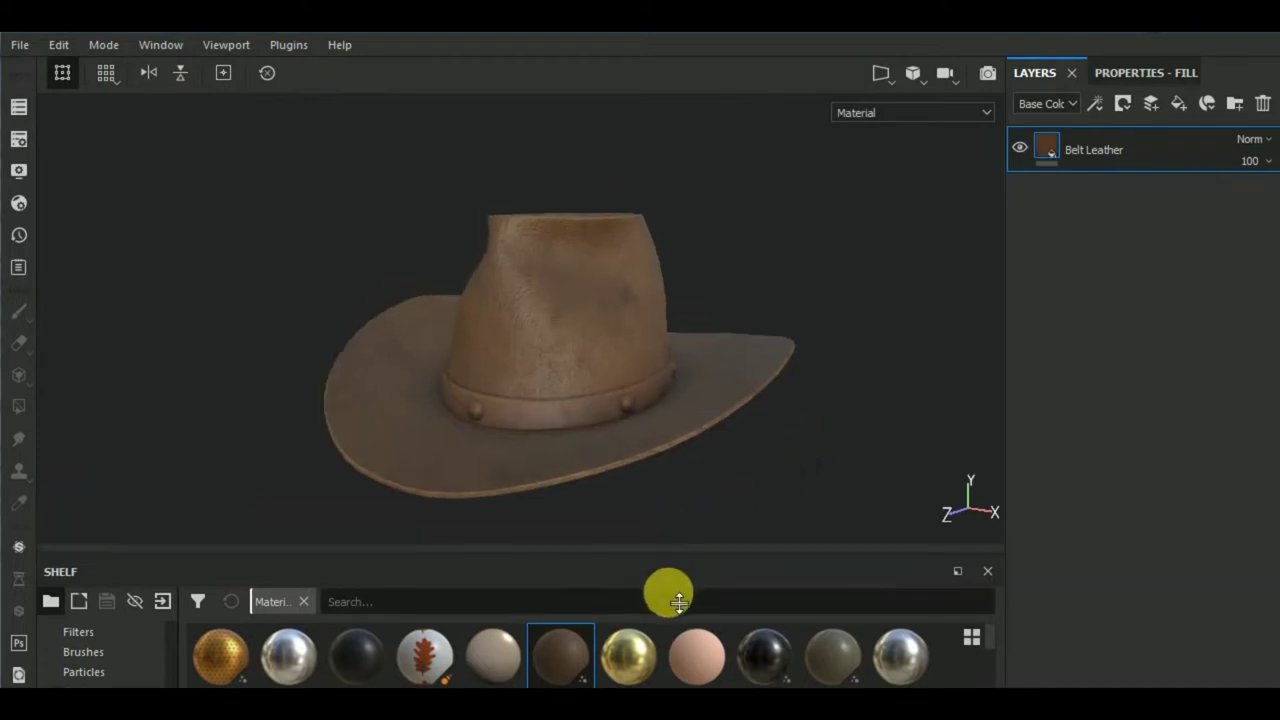
alt+middle_drag(871, 507, 857, 480)
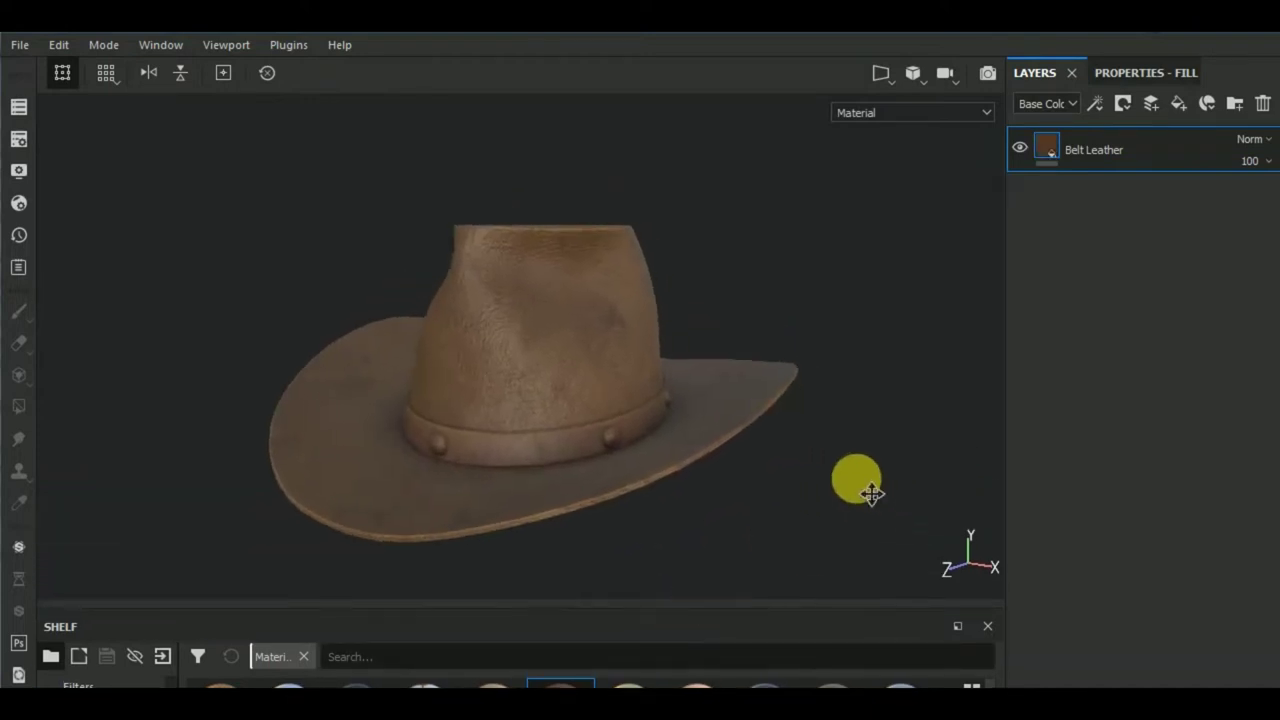
- Darken the Belt Leather fill's Main Color to a dark brown in the colour picker
click(1129, 81)
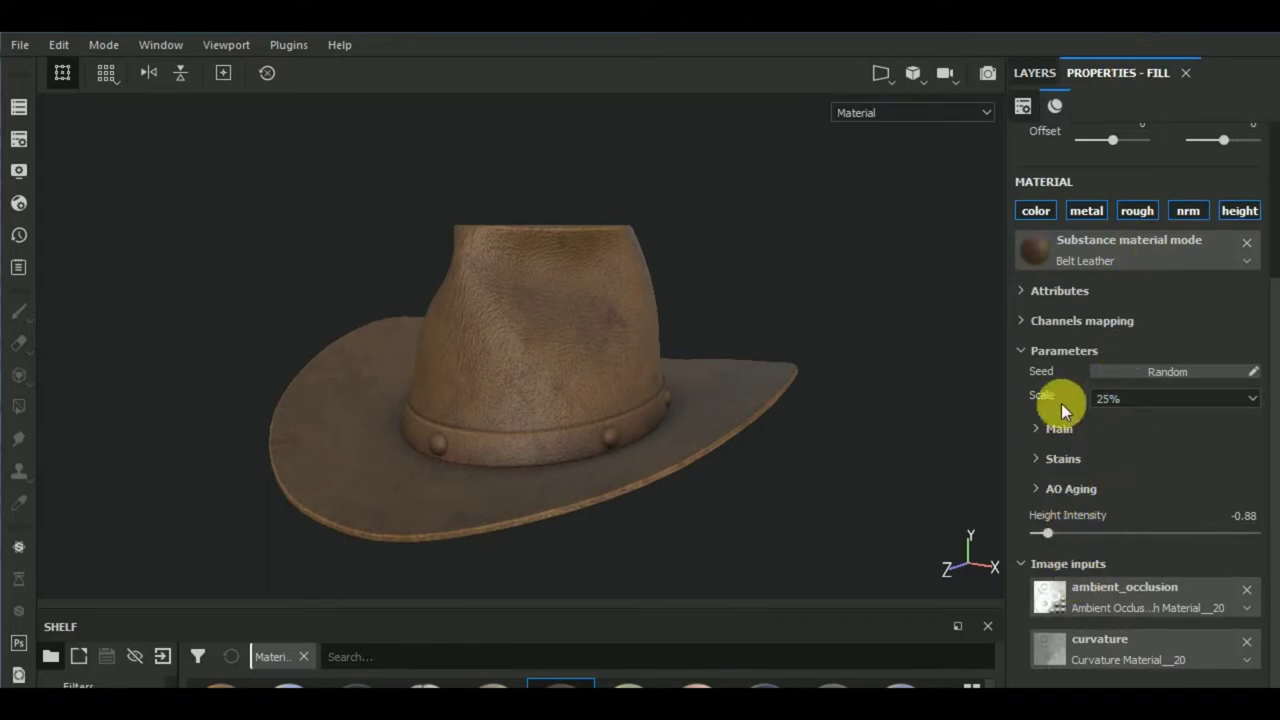
click(1037, 429)
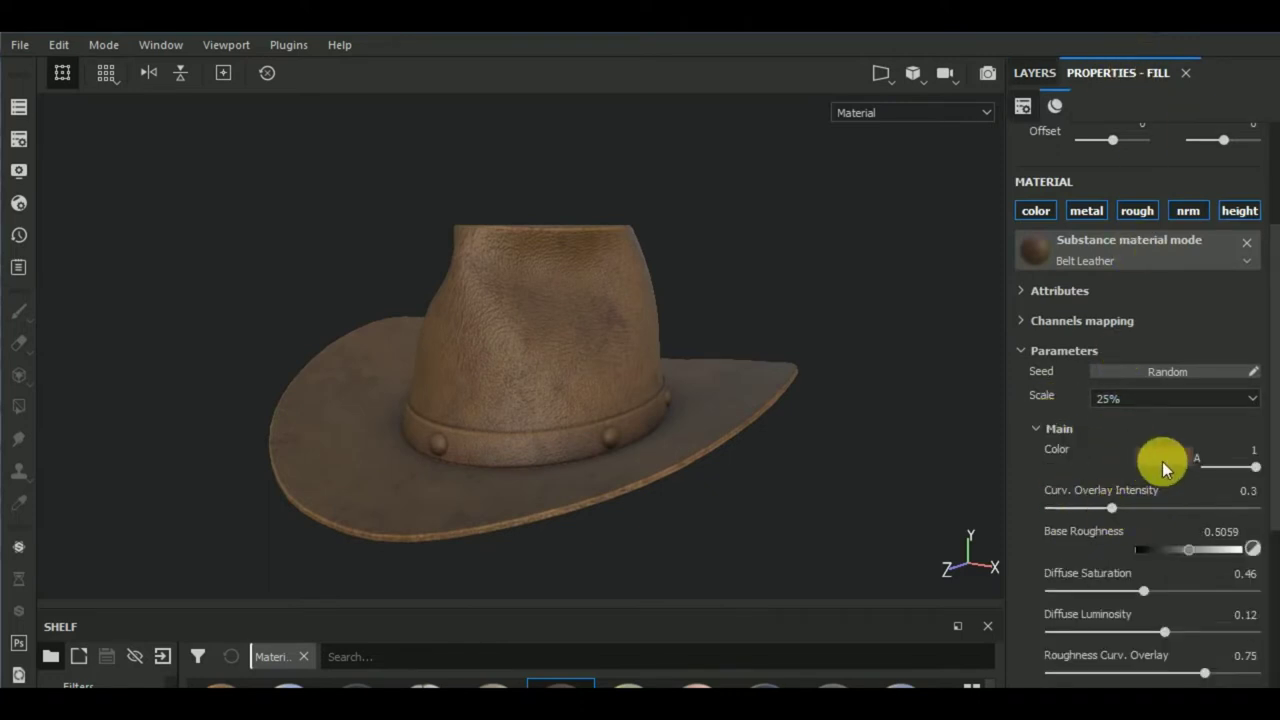
click(1162, 461)
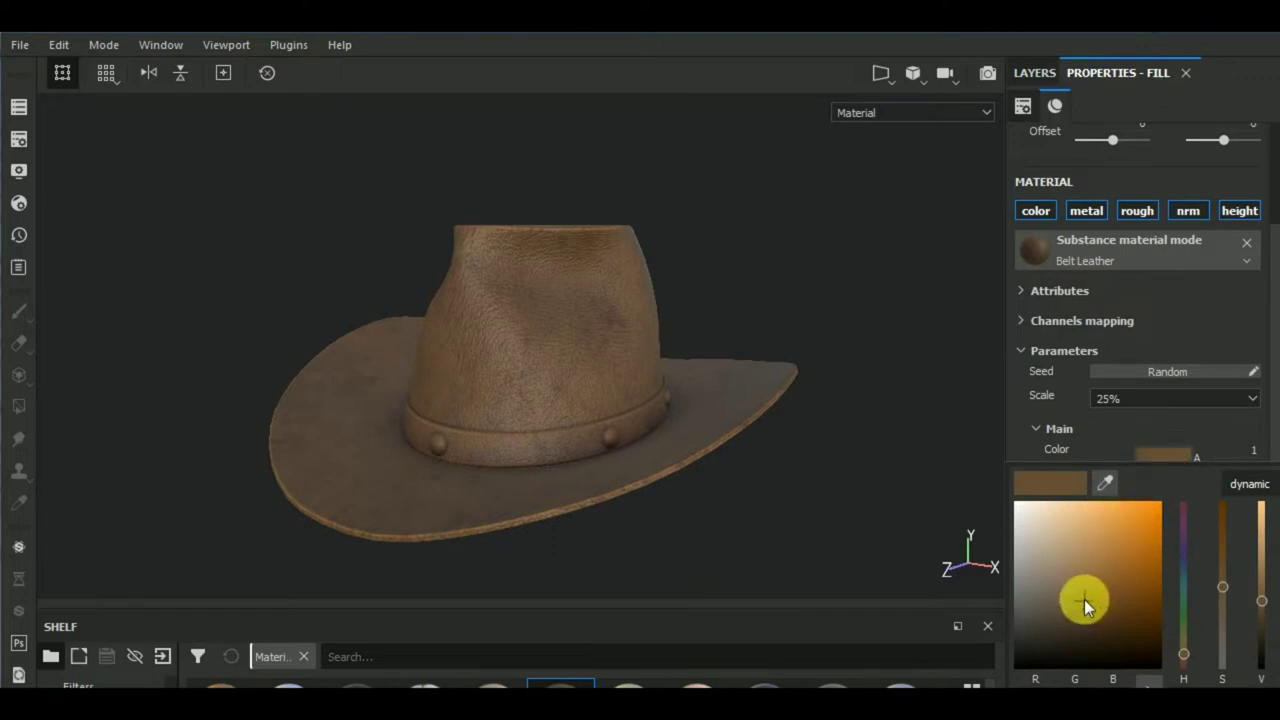
drag(1090, 612, 1093, 622)
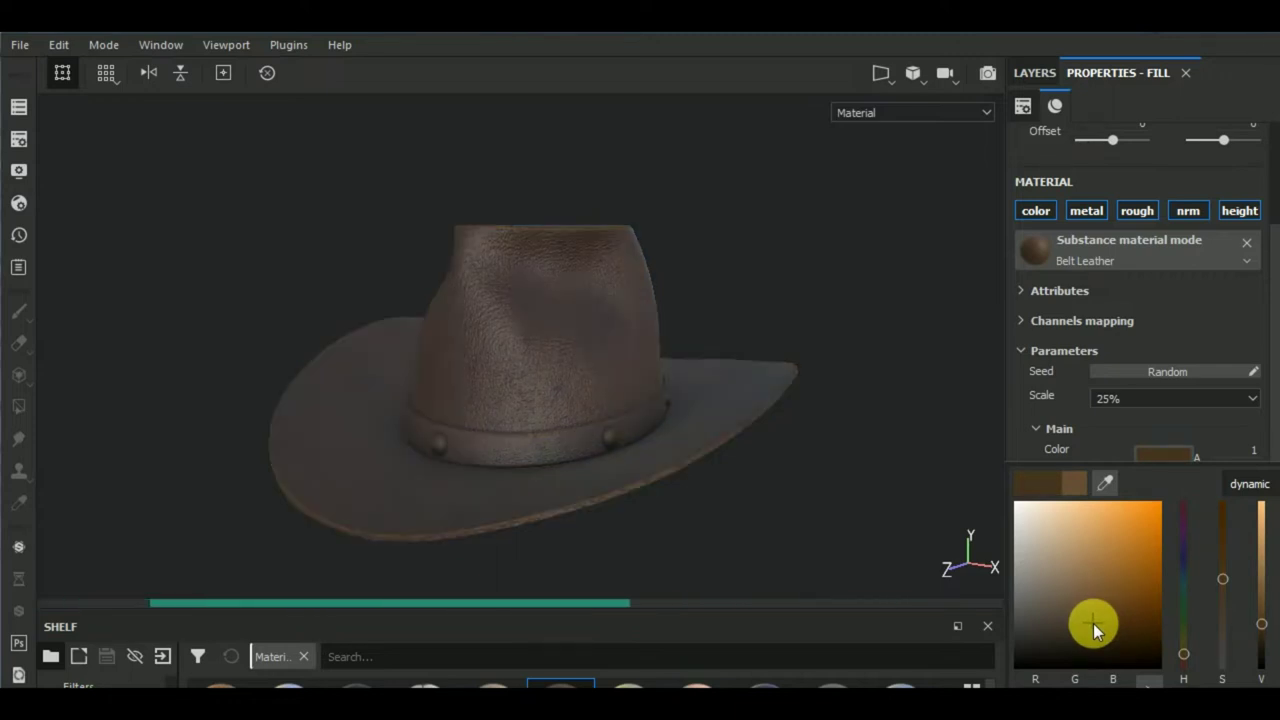
click(817, 503)
mouse_move(817, 503)
alt+mouse_down()
mouse_move(857, 549)
mouse_move(829, 523)
mouse_move(835, 512)
alt+mouse_up()
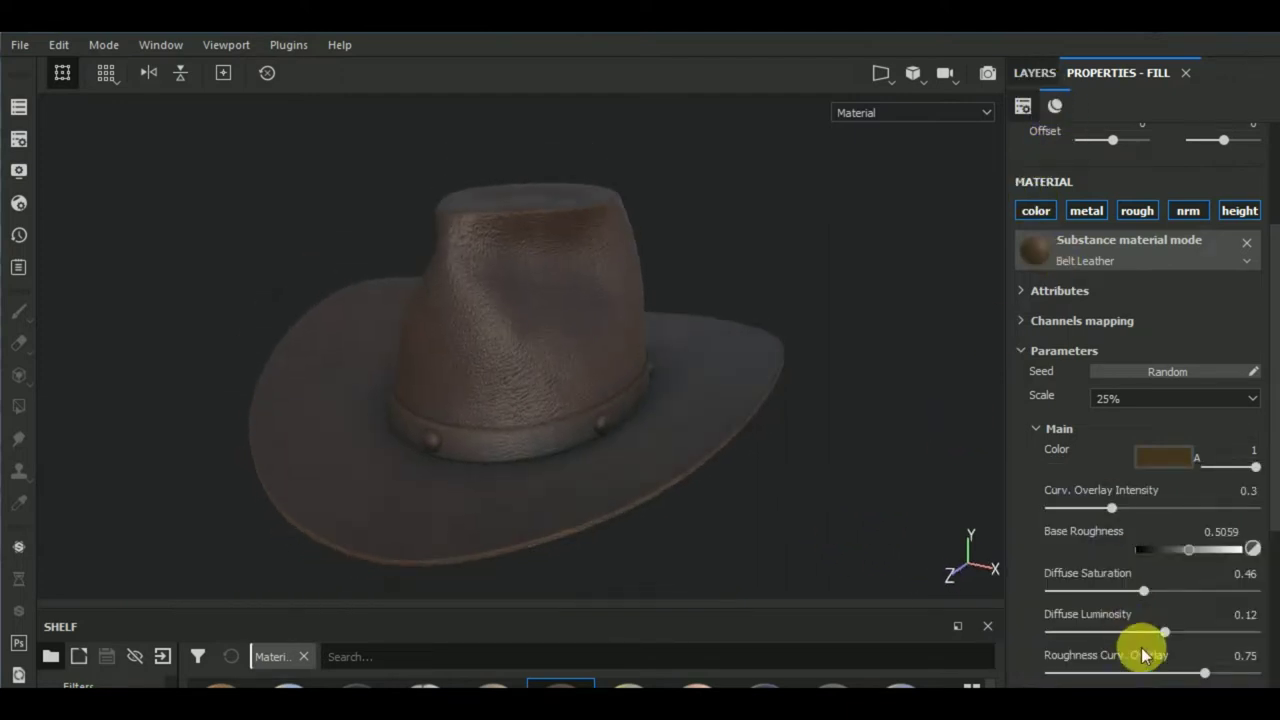
scroll(1147, 649, down, 2)
scroll(1147, 649, down, 2)
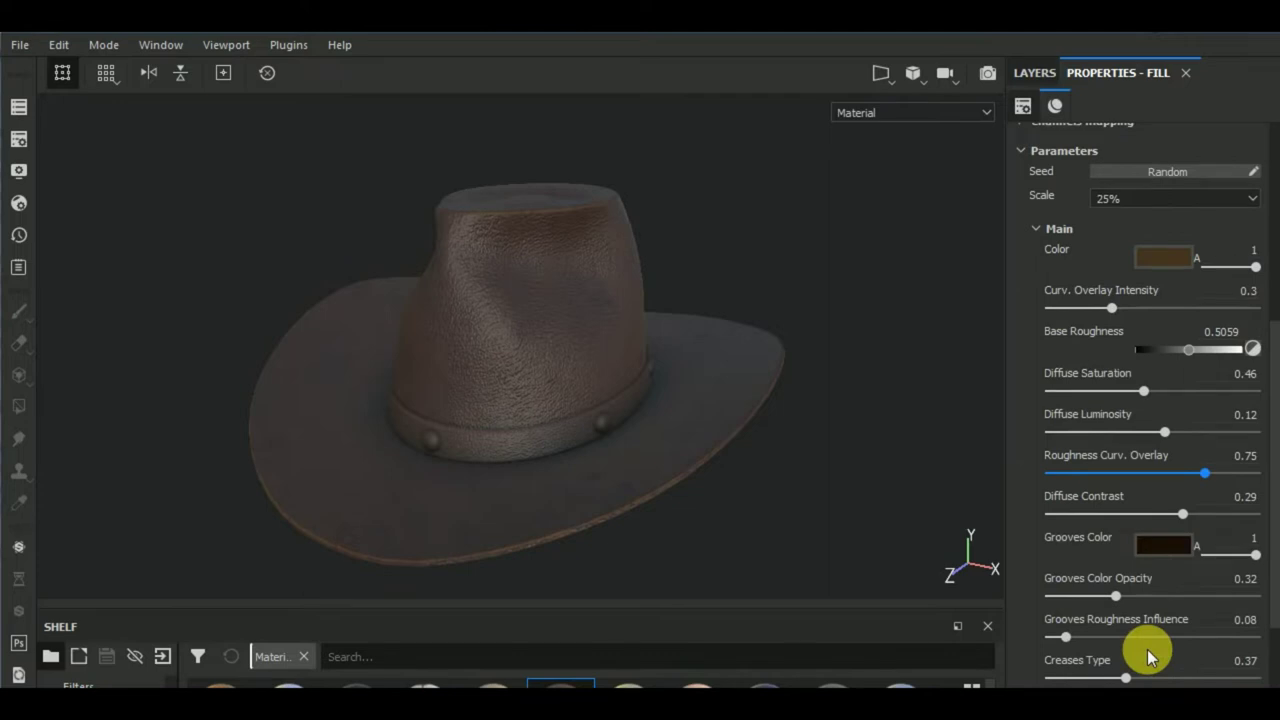
scroll(1147, 655, down, 1)
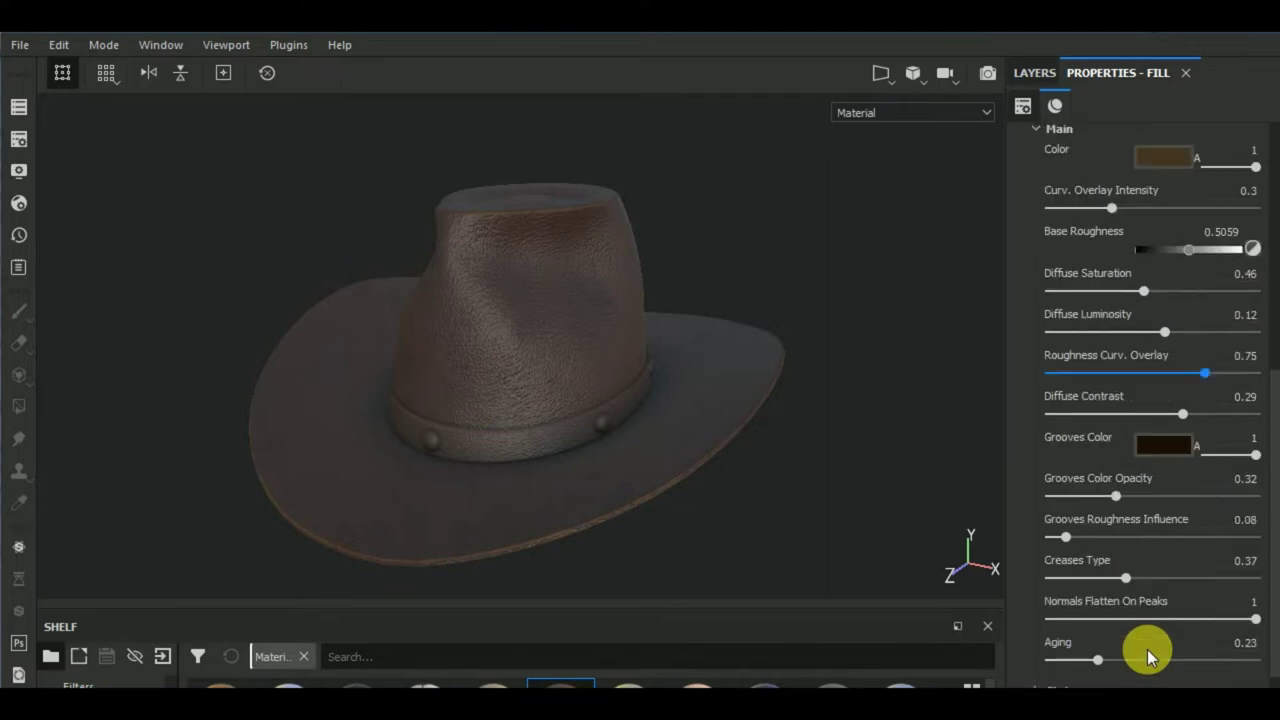
scroll(1147, 652, down, 1)
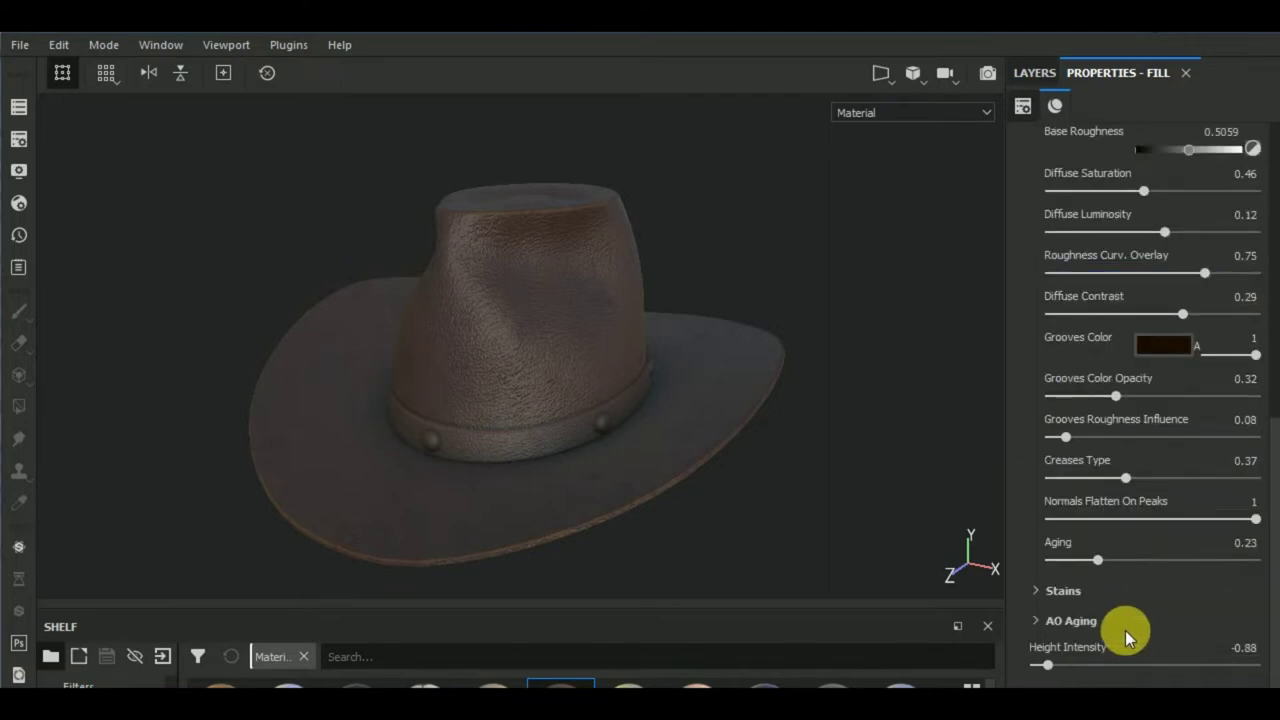
scroll(1083, 559, up, 3)
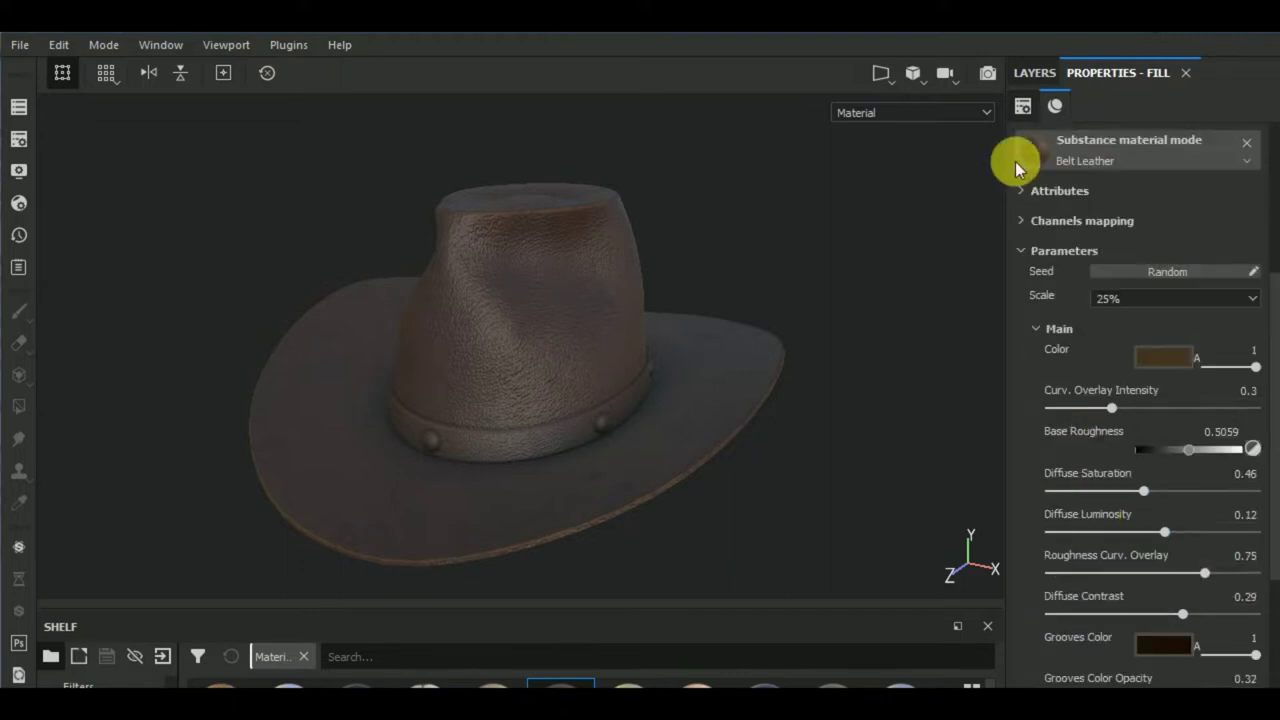
click(1034, 72)
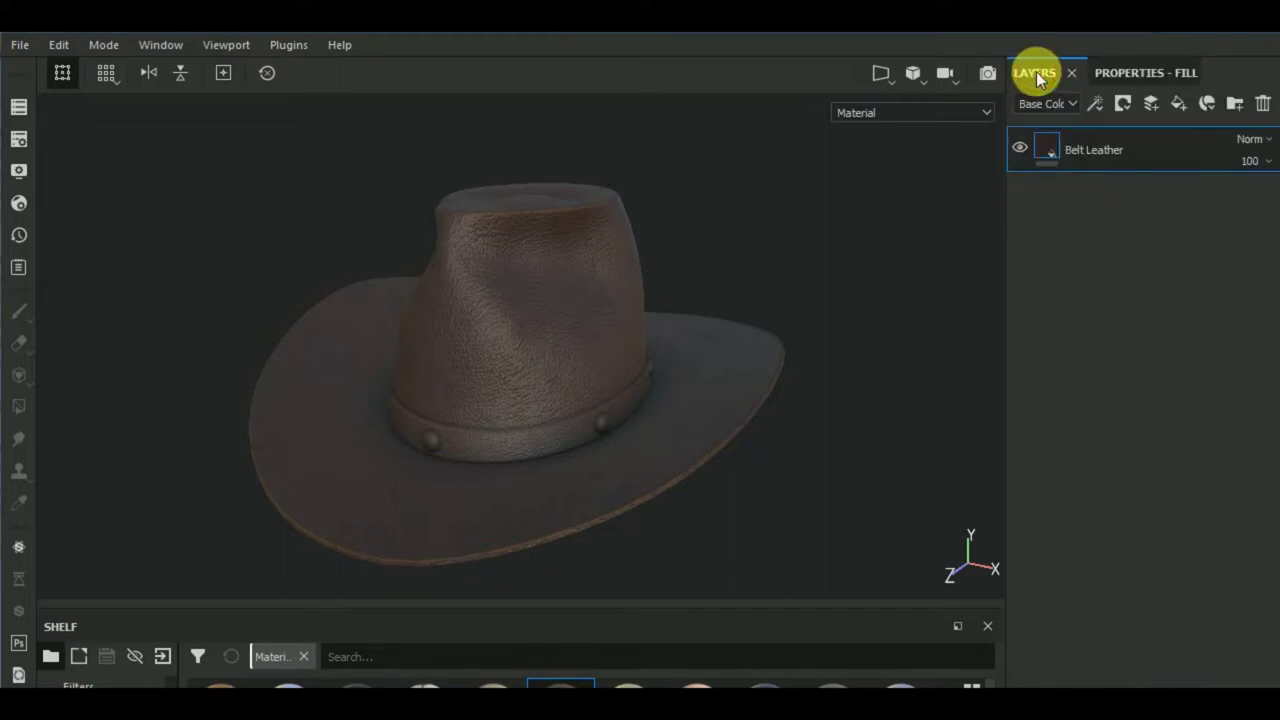
- Add a mask to Belt Leather and polygon-fill the crown, brim and band meshes
click(1123, 104)
click(1147, 148)
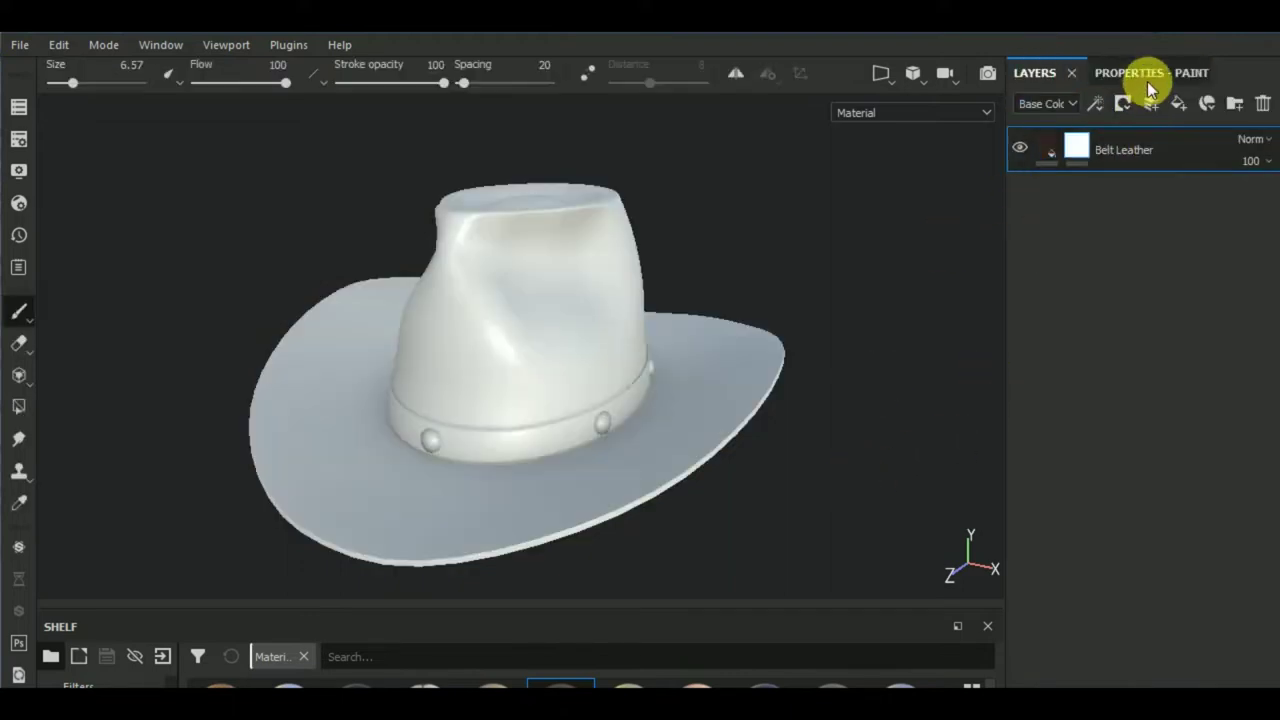
click(17, 407)
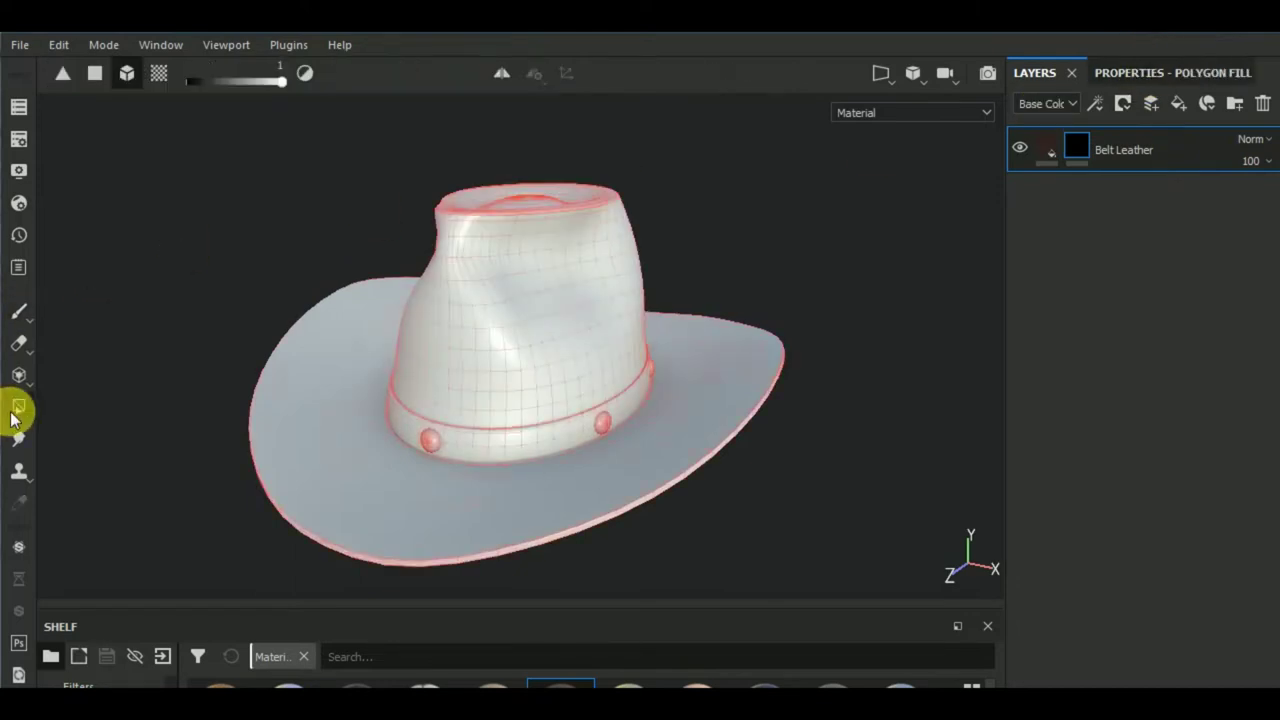
click(1203, 78)
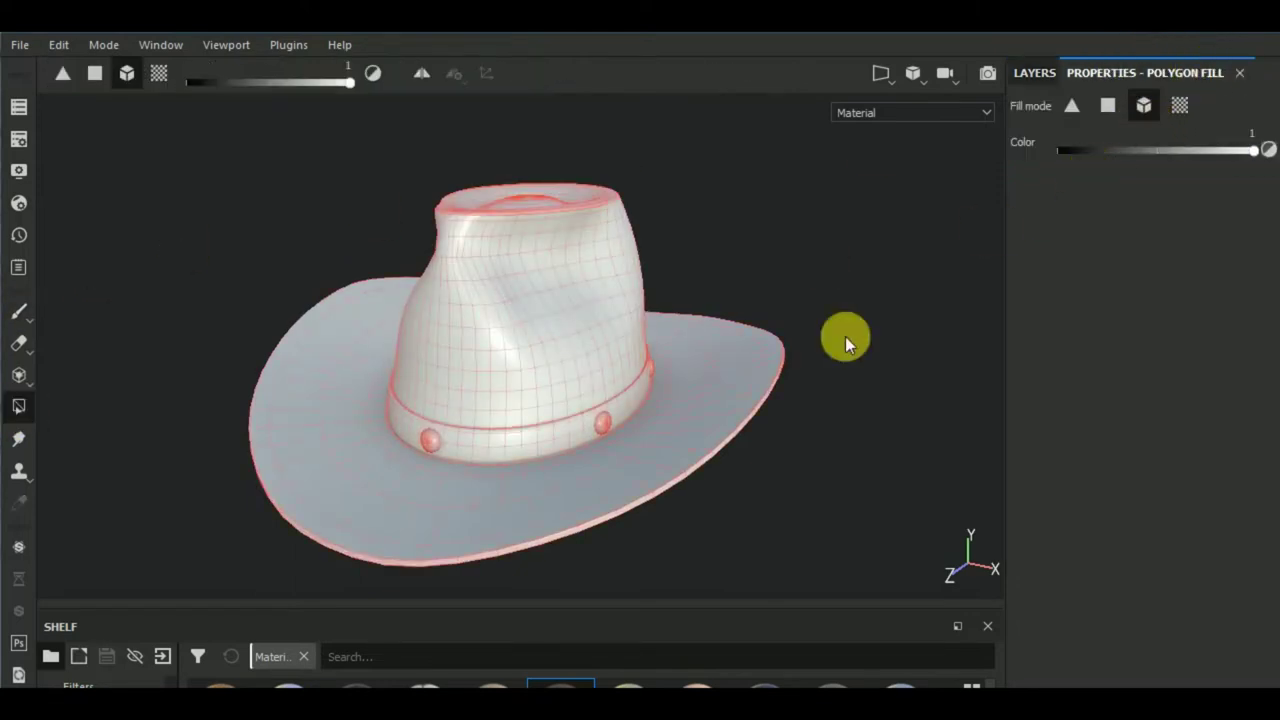
click(692, 451)
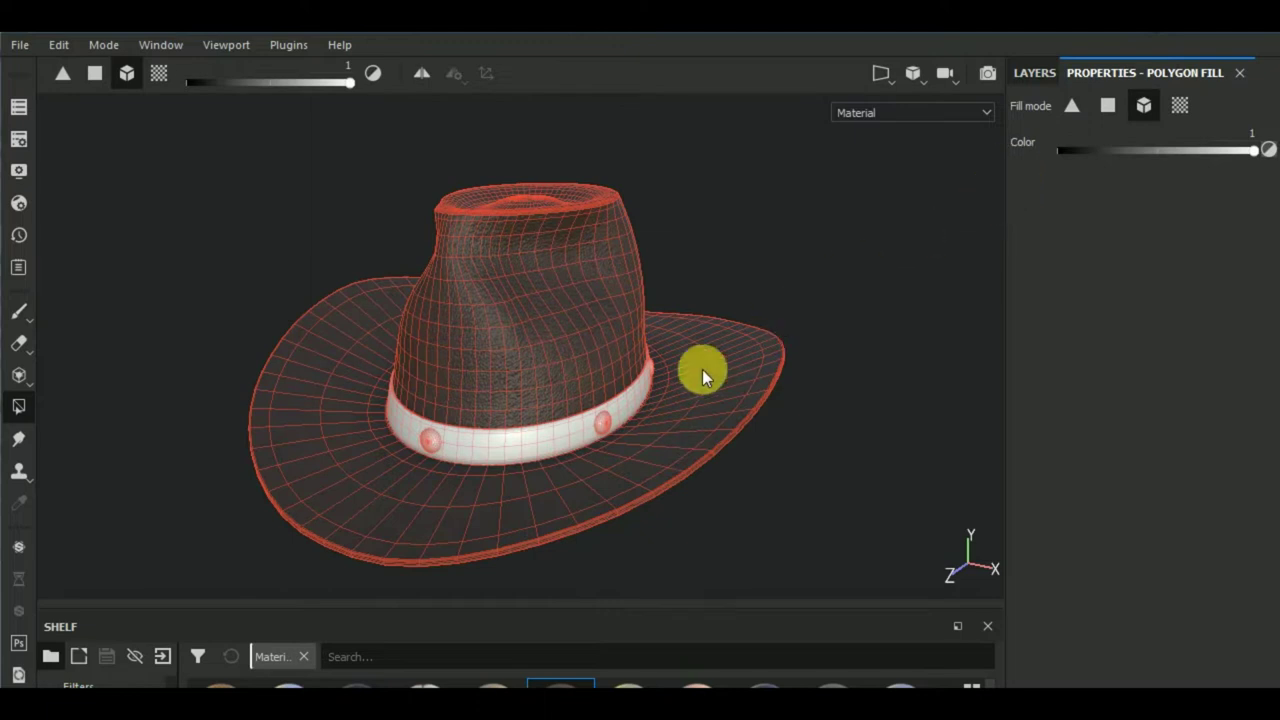
click(570, 437)
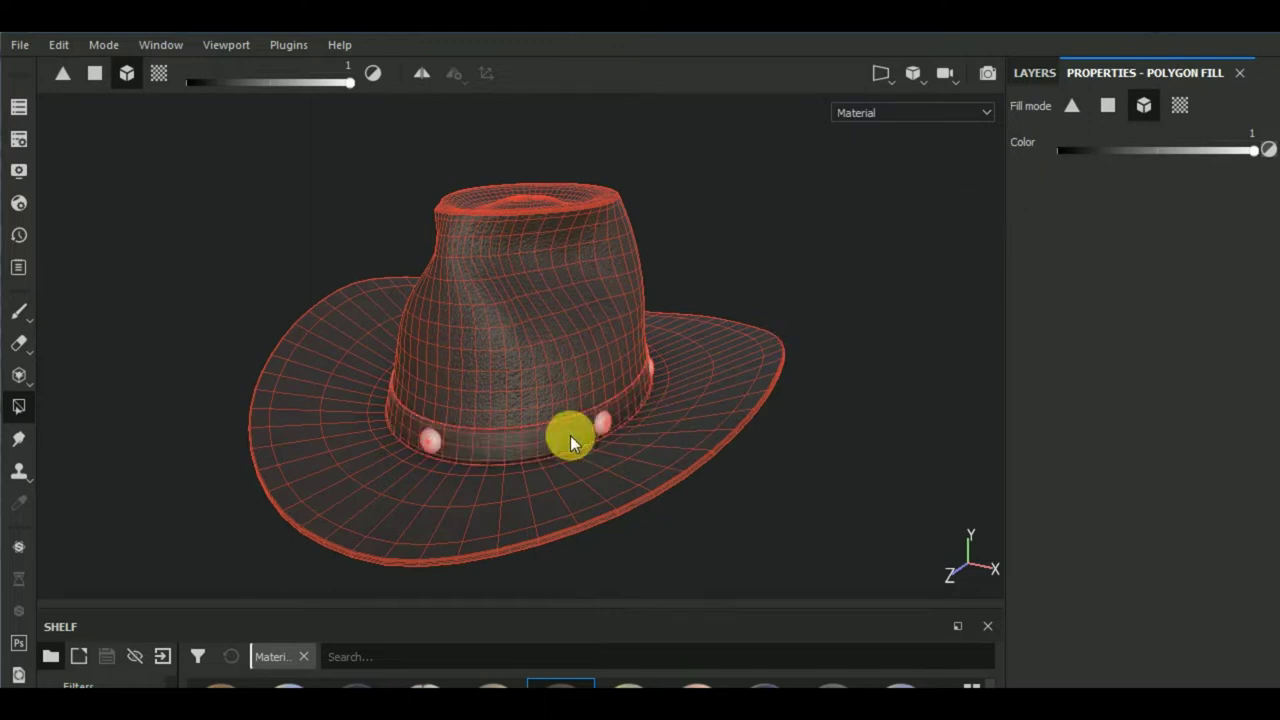
- Add Aluminium Pure as a new fill layer so the studs show silver metal
click(1058, 76)
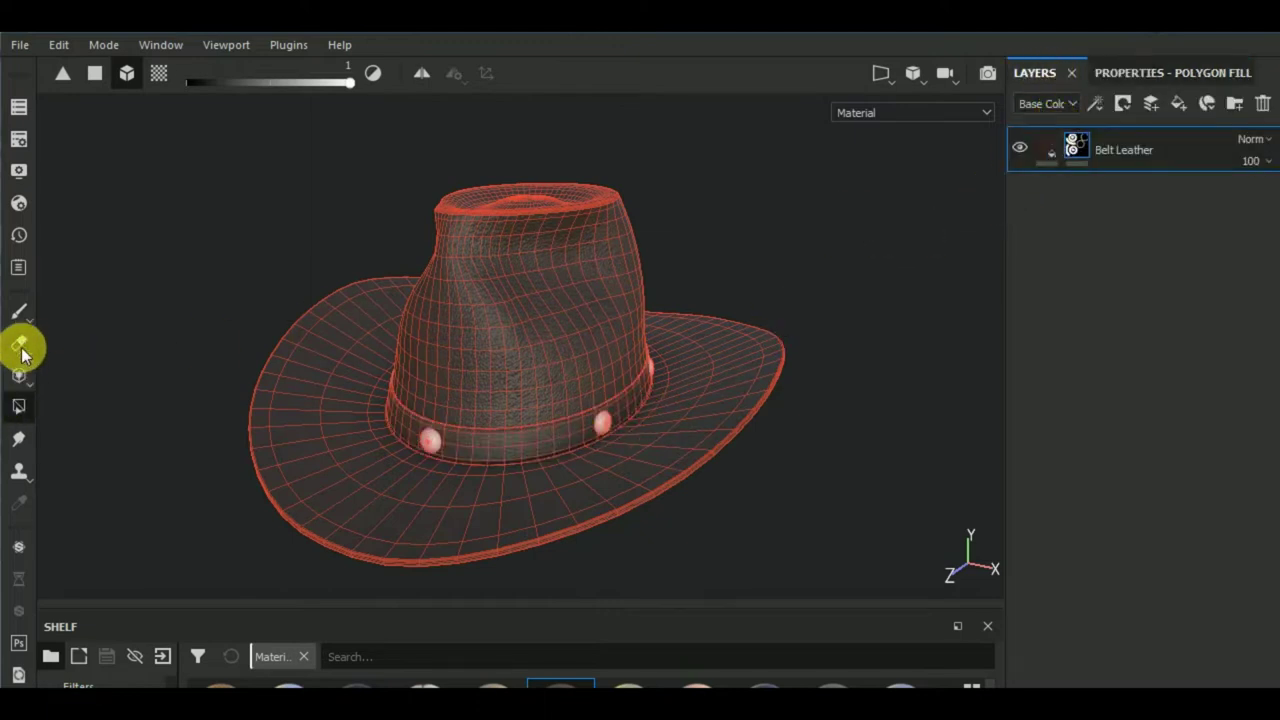
click(18, 312)
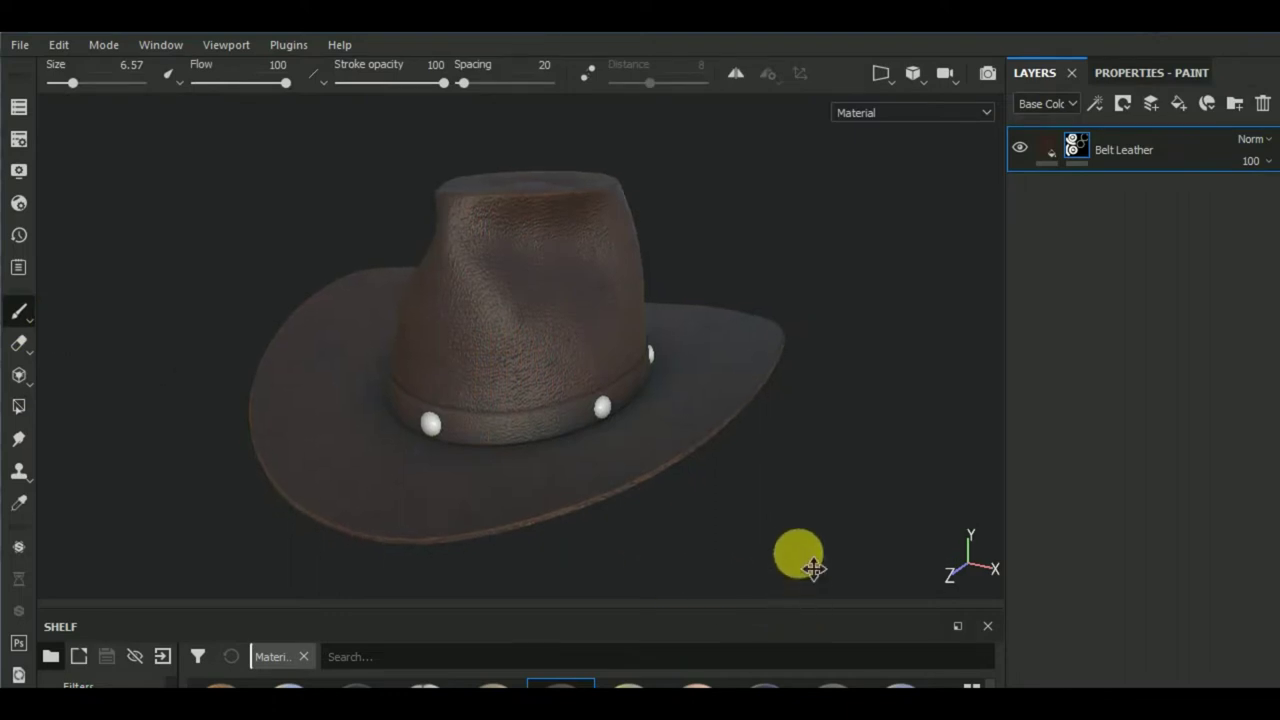
mouse_move(449, 605)
mouse_down()
mouse_move(465, 573)
mouse_move(462, 524)
mouse_up()
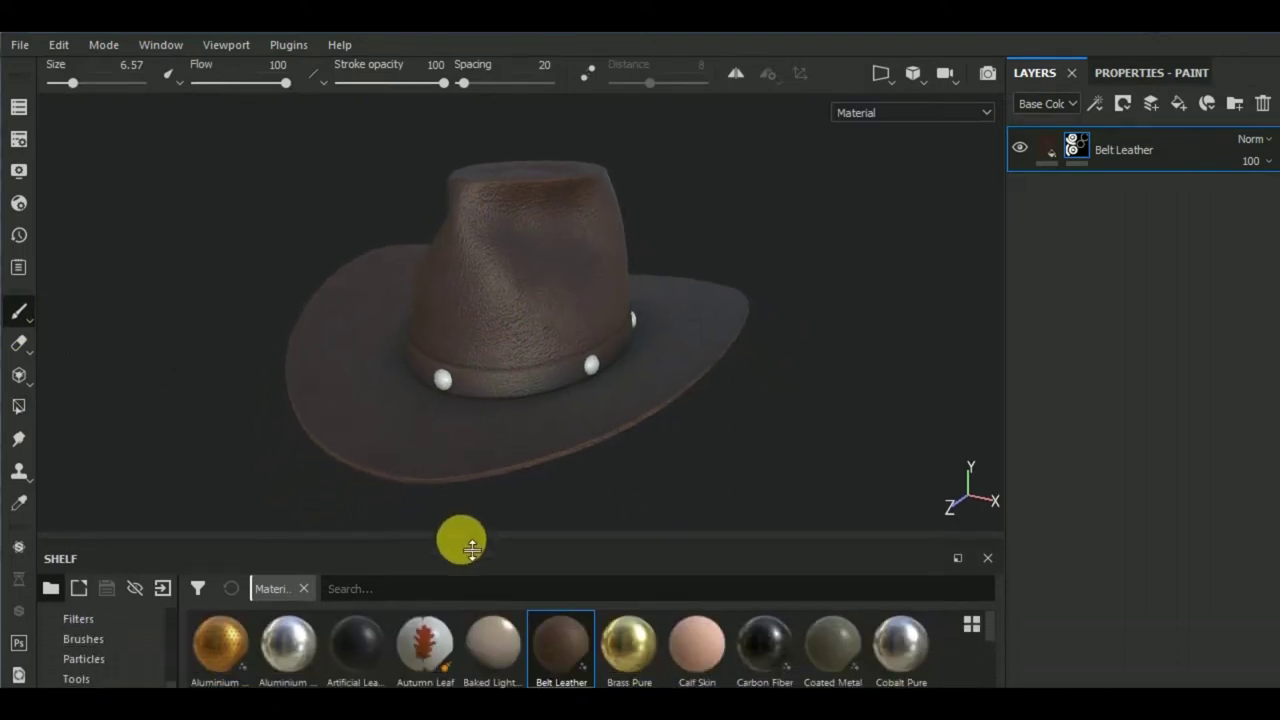
drag(302, 635, 1107, 323)
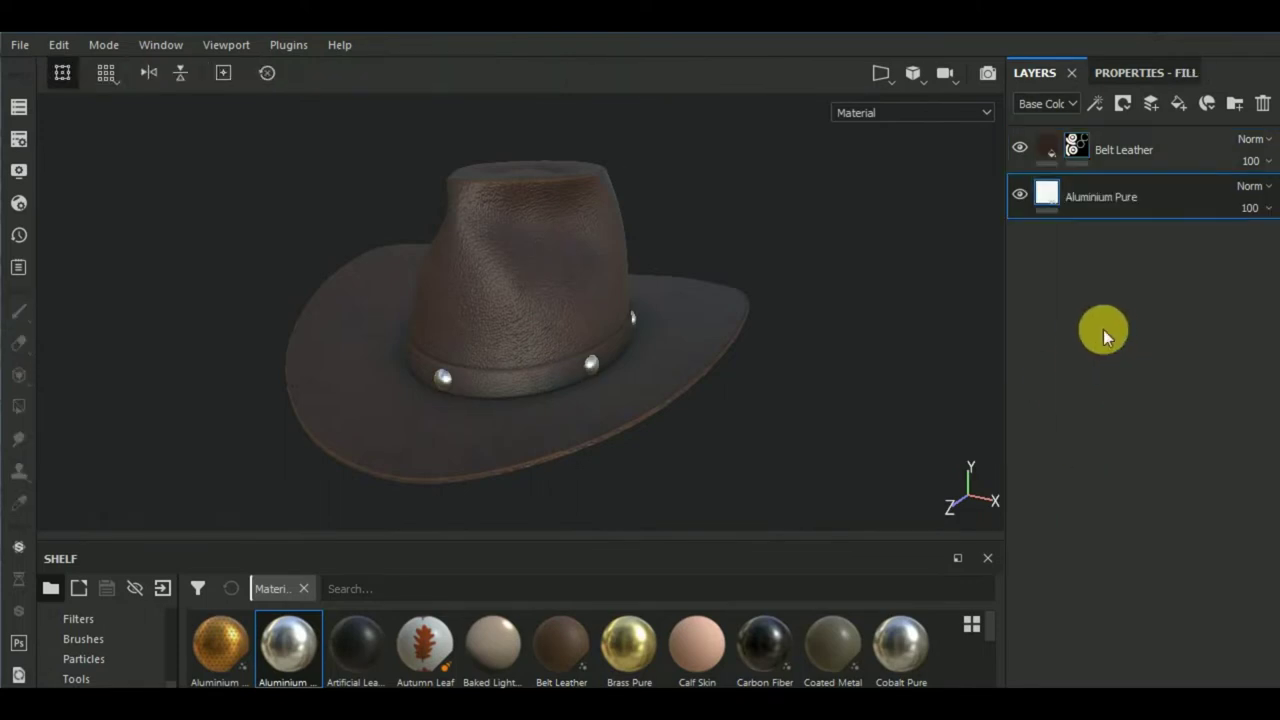
- Add a mask to Aluminium Pure and set up polygon fill on a stud
click(1123, 103)
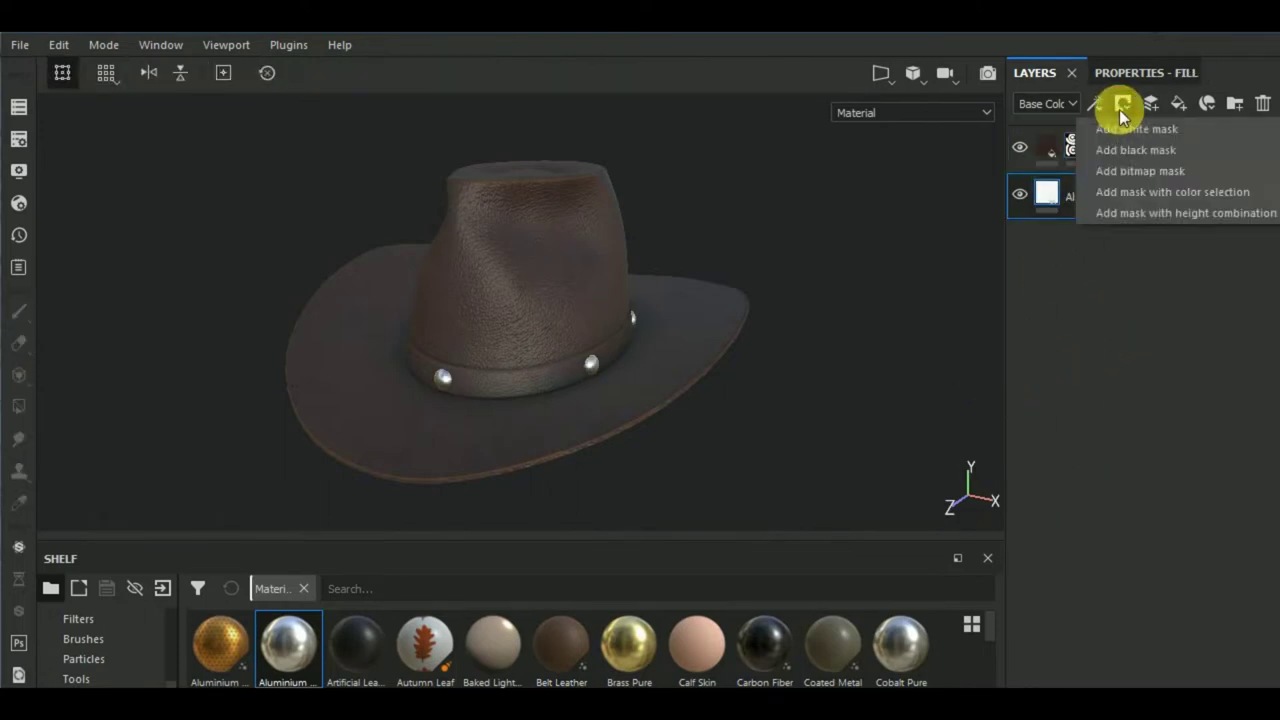
click(1136, 146)
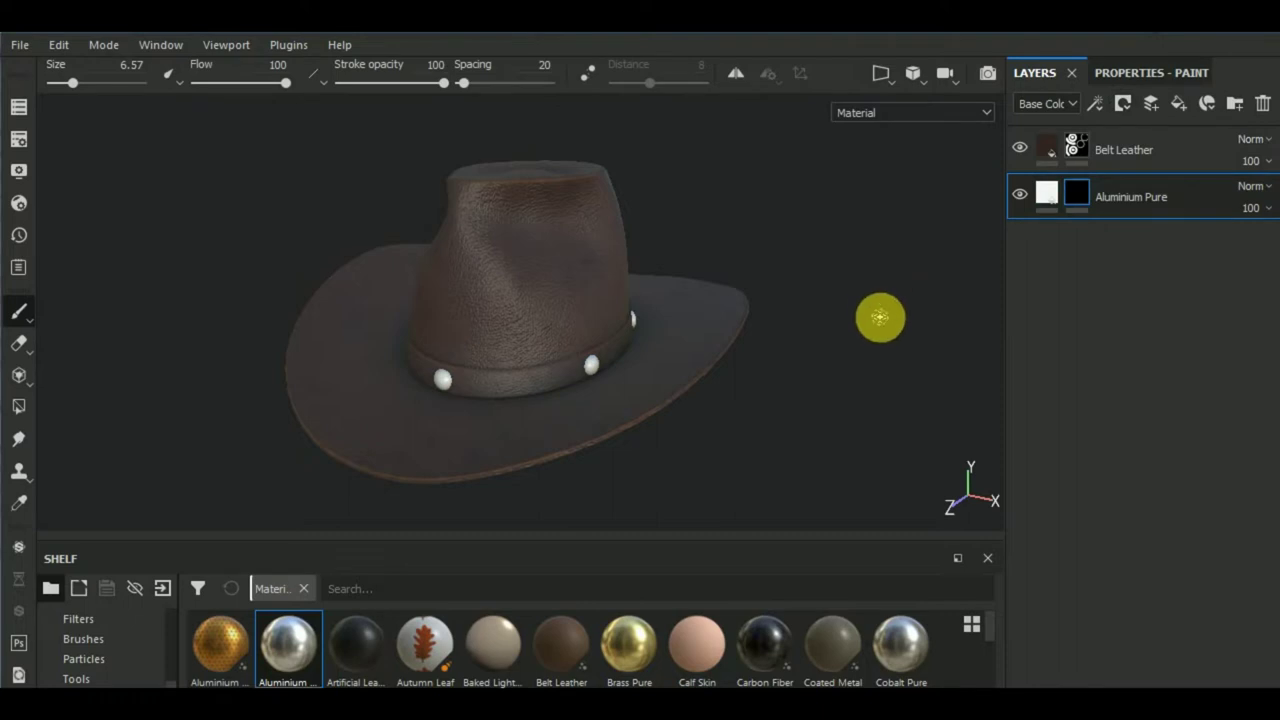
click(18, 406)
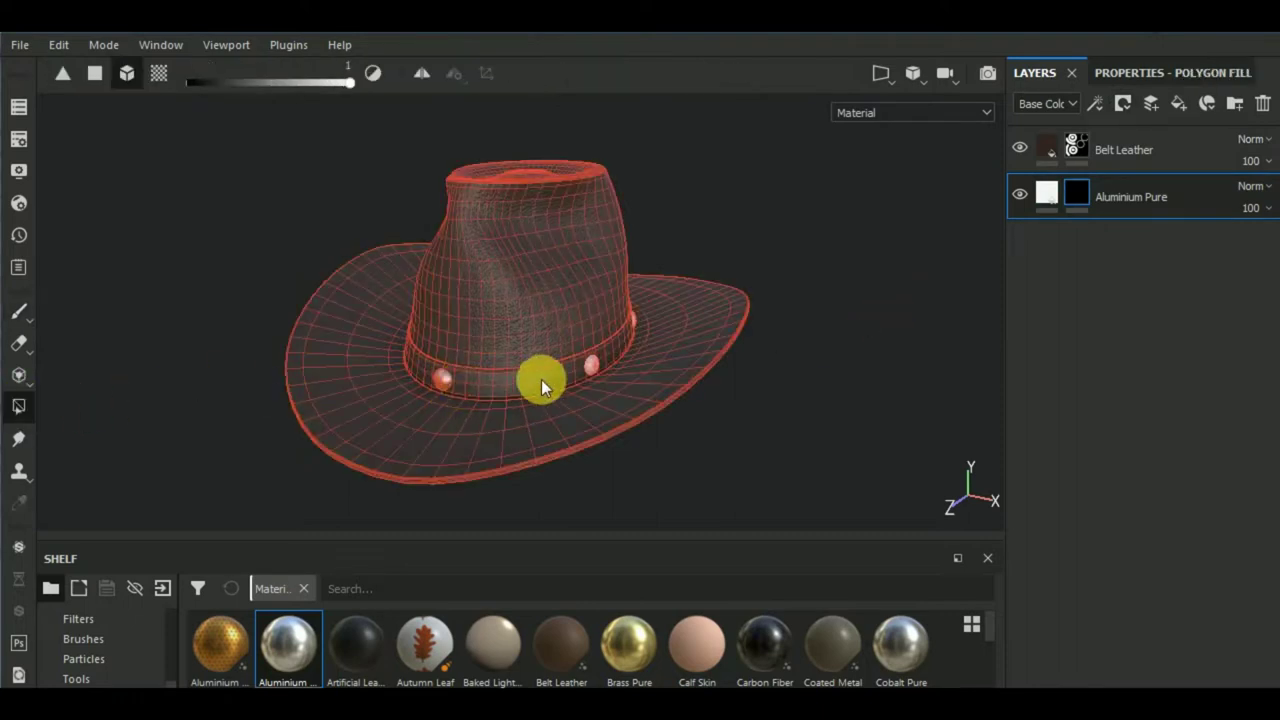
drag(779, 382, 723, 397)
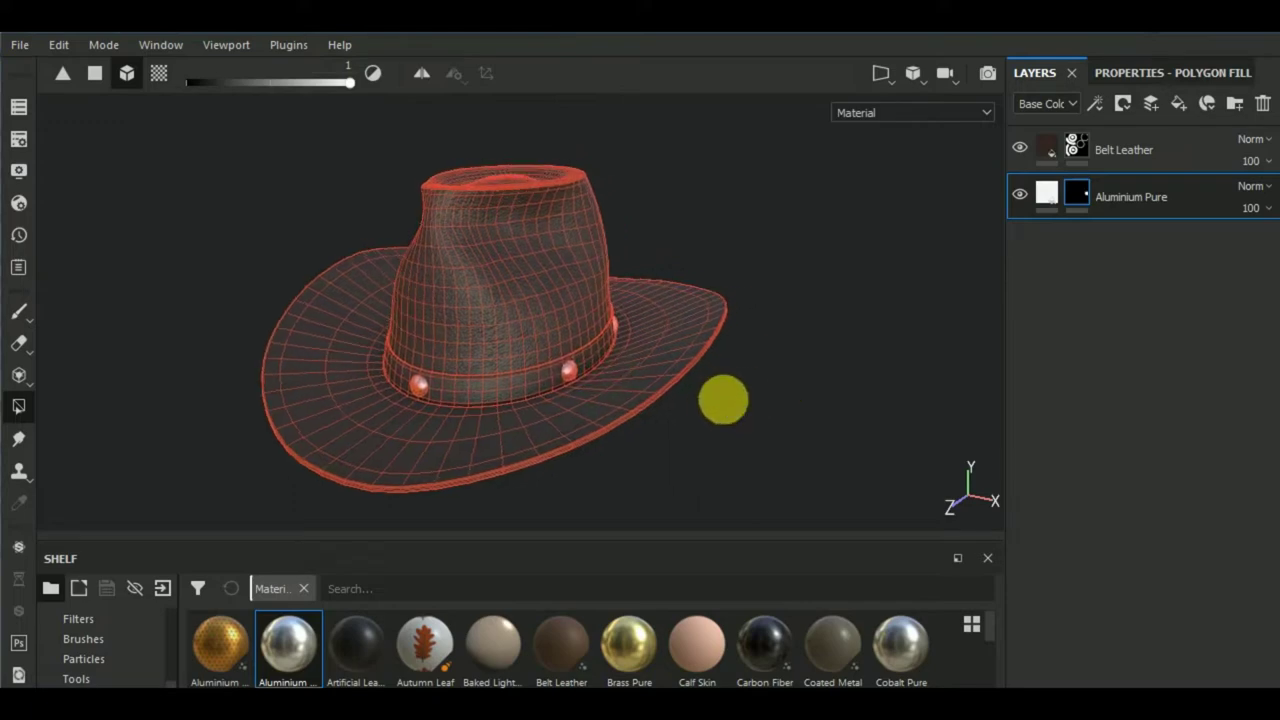
- Split the viewport into 3D and UV and clear the rivet selection highlight
click(880, 73)
click(903, 108)
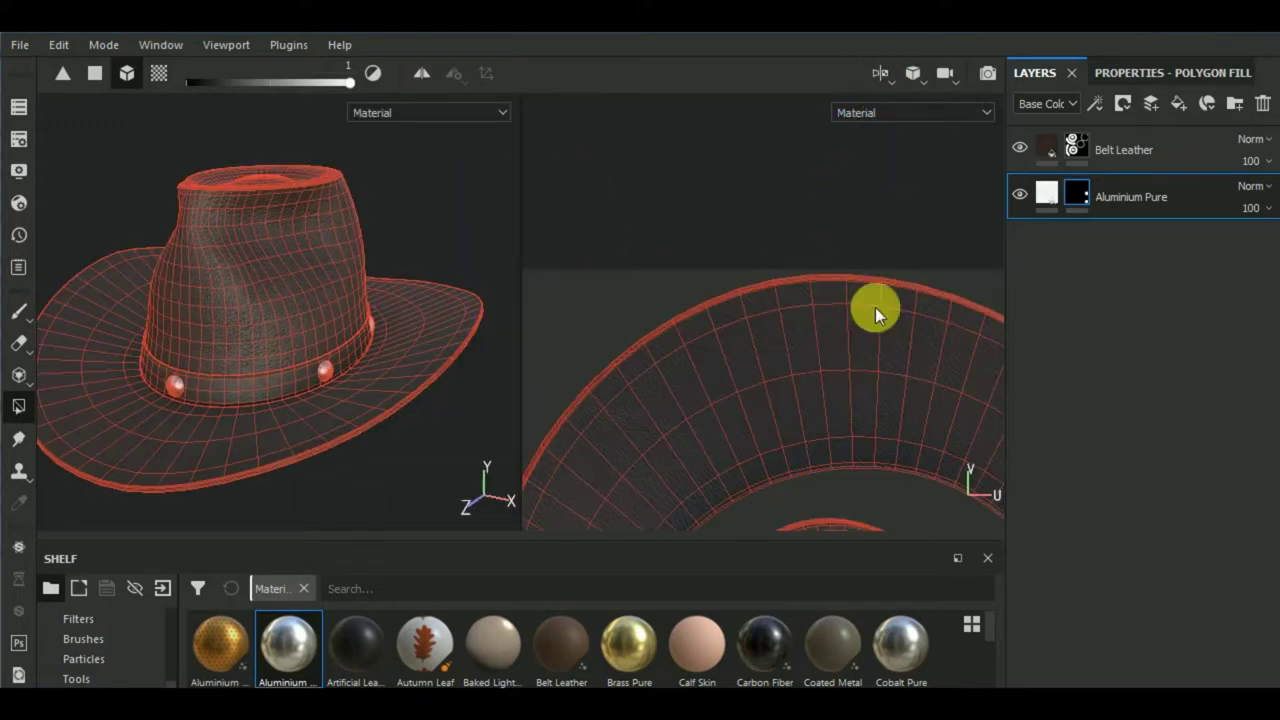
scroll(800, 340, down, 3)
scroll(770, 305, down, 3)
scroll(775, 325, down, 3)
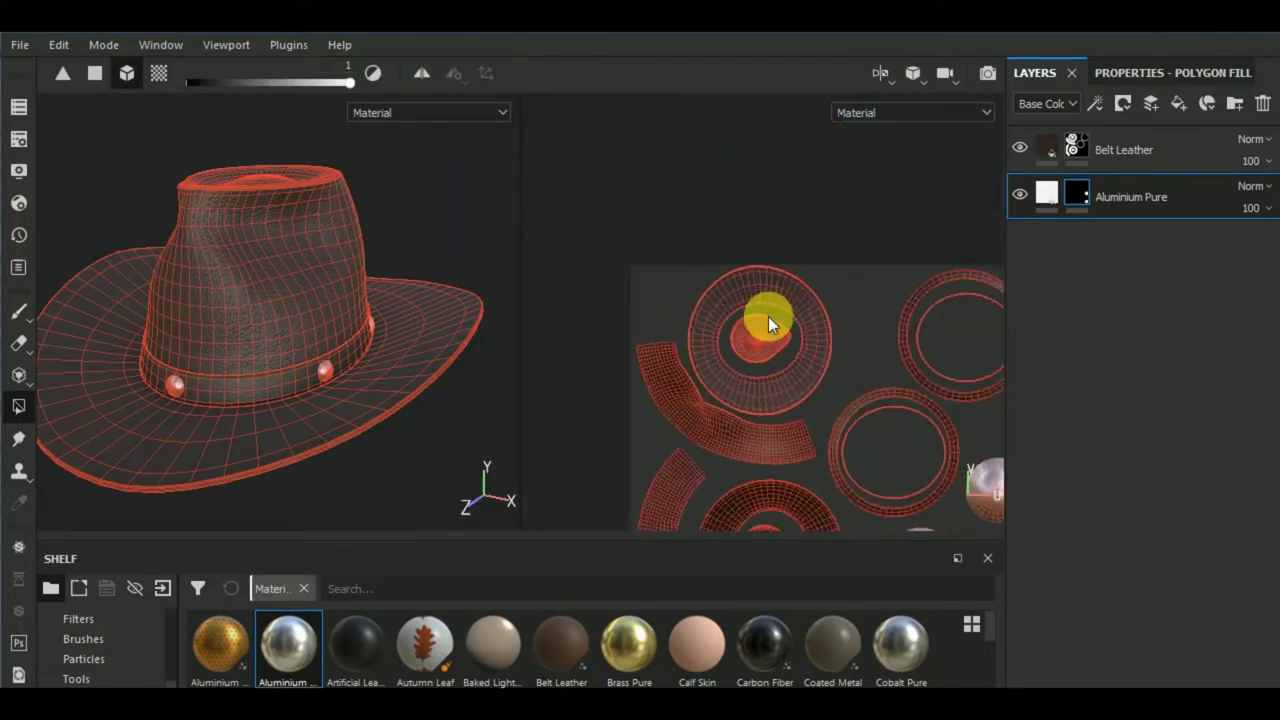
middle_drag(865, 393, 741, 236)
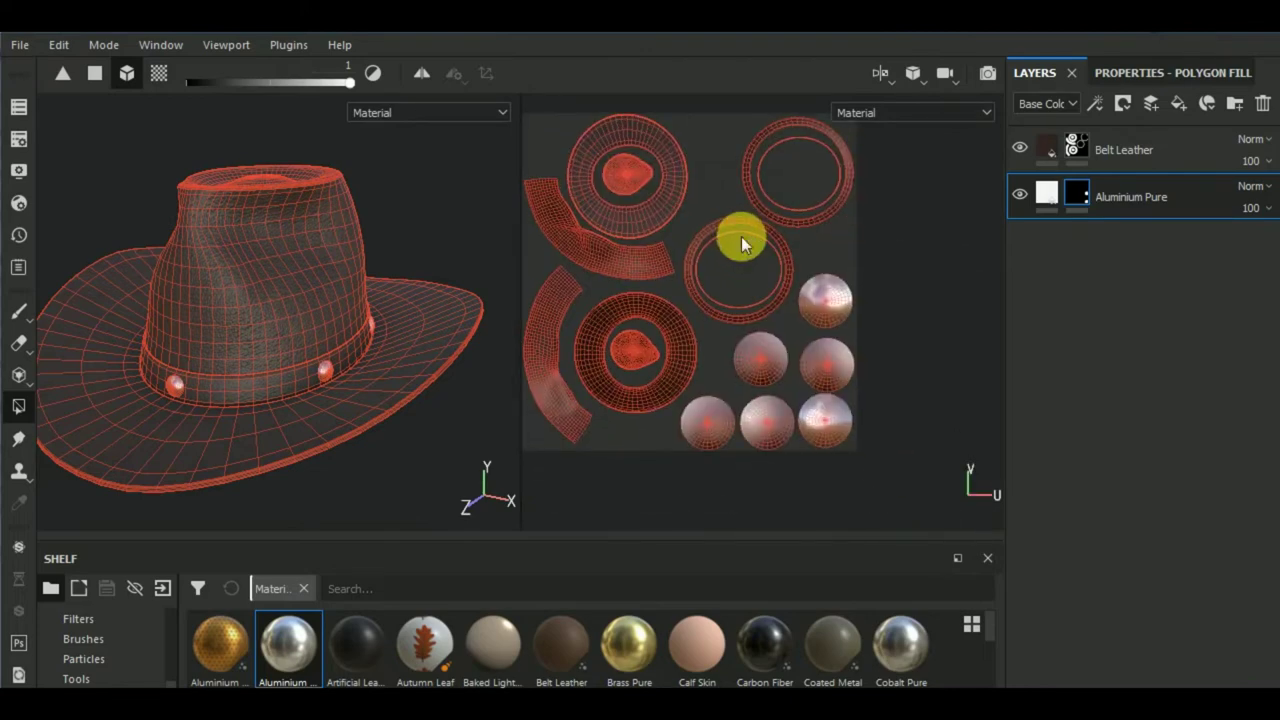
click(769, 437)
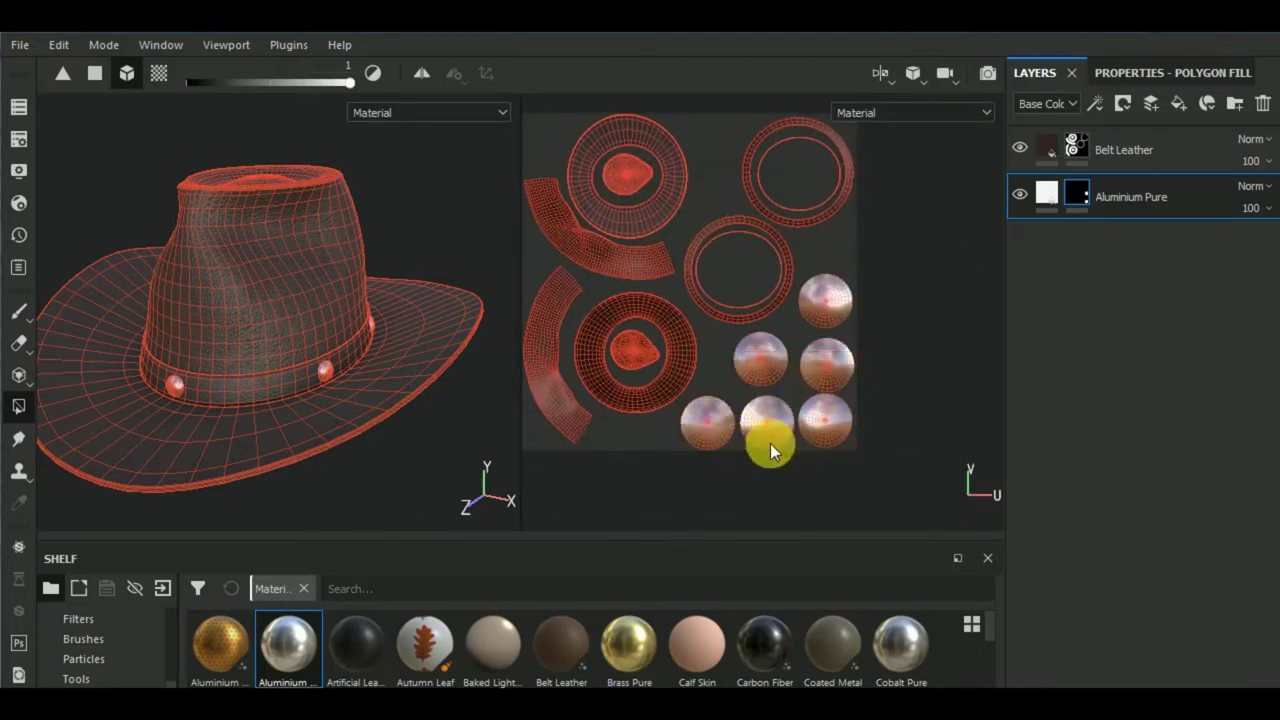
key(f)
- Return to the 3D-only view with the Paint tool active
click(905, 80)
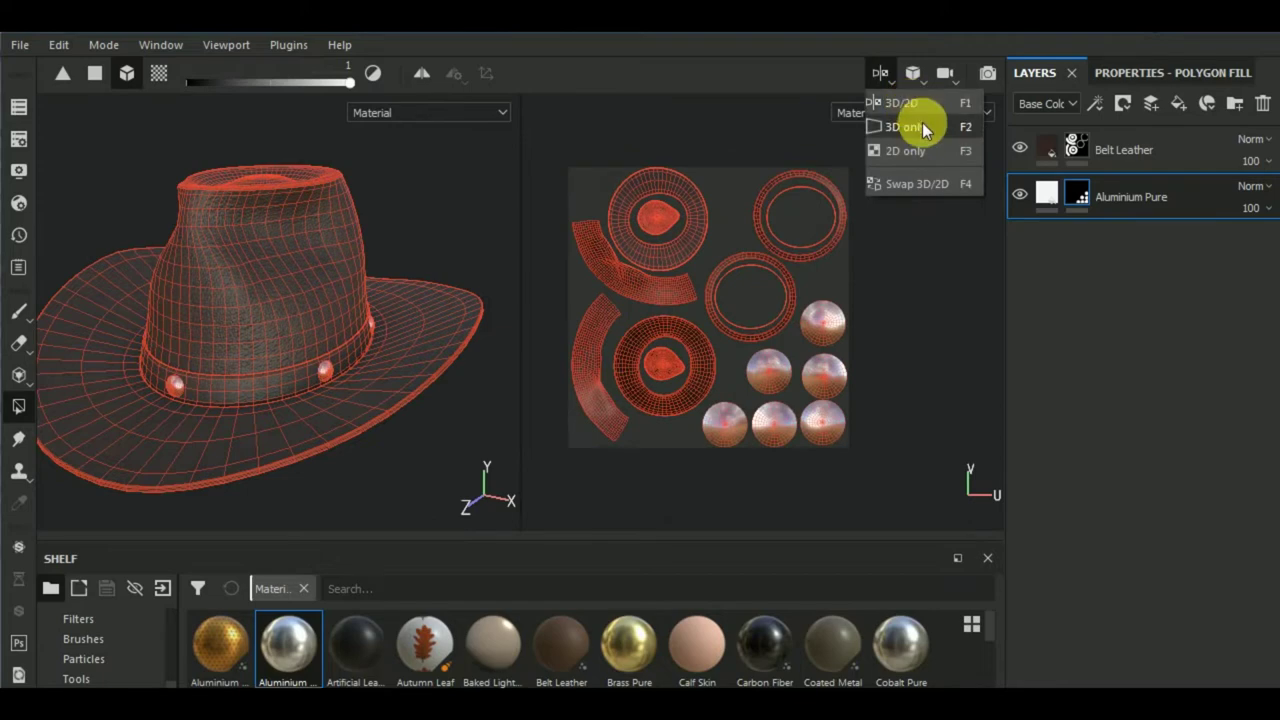
click(925, 130)
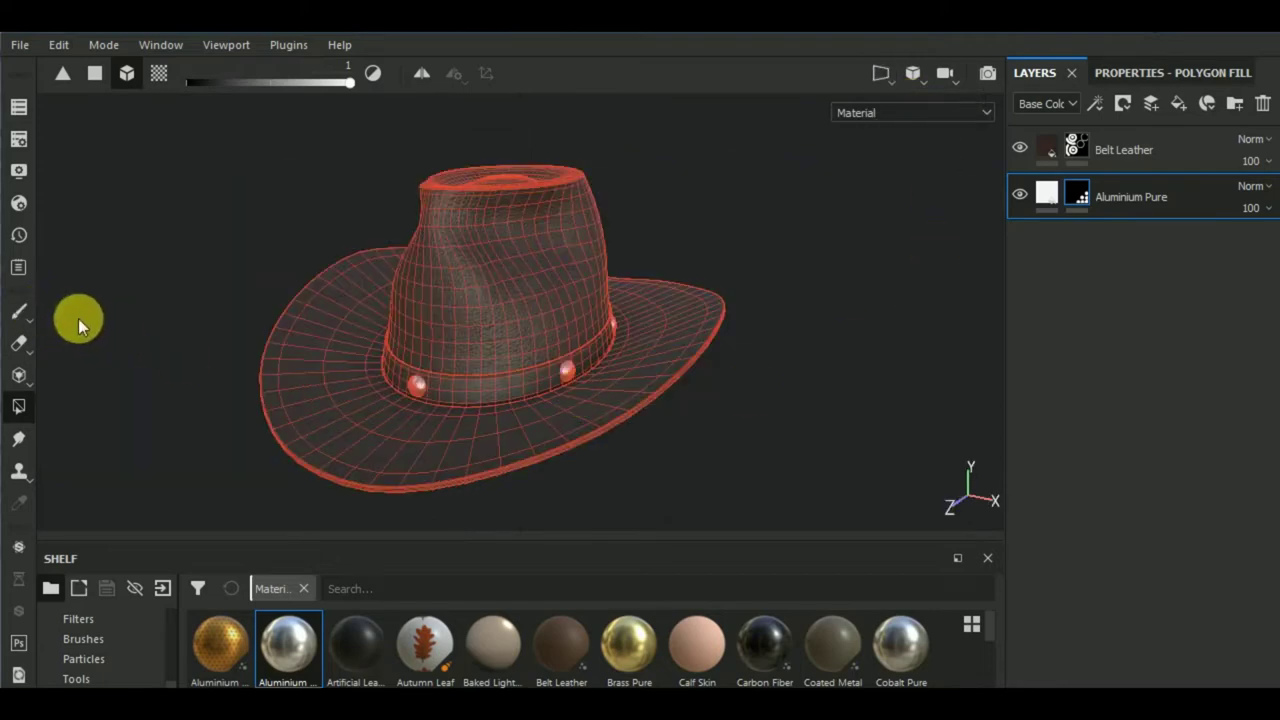
click(18, 311)
mouse_move(794, 397)
alt+mouse_down()
mouse_move(863, 391)
mouse_move(883, 329)
alt+mouse_up()
- Add Fill layer 1 above Aluminium Pure with a black mask
click(1169, 154)
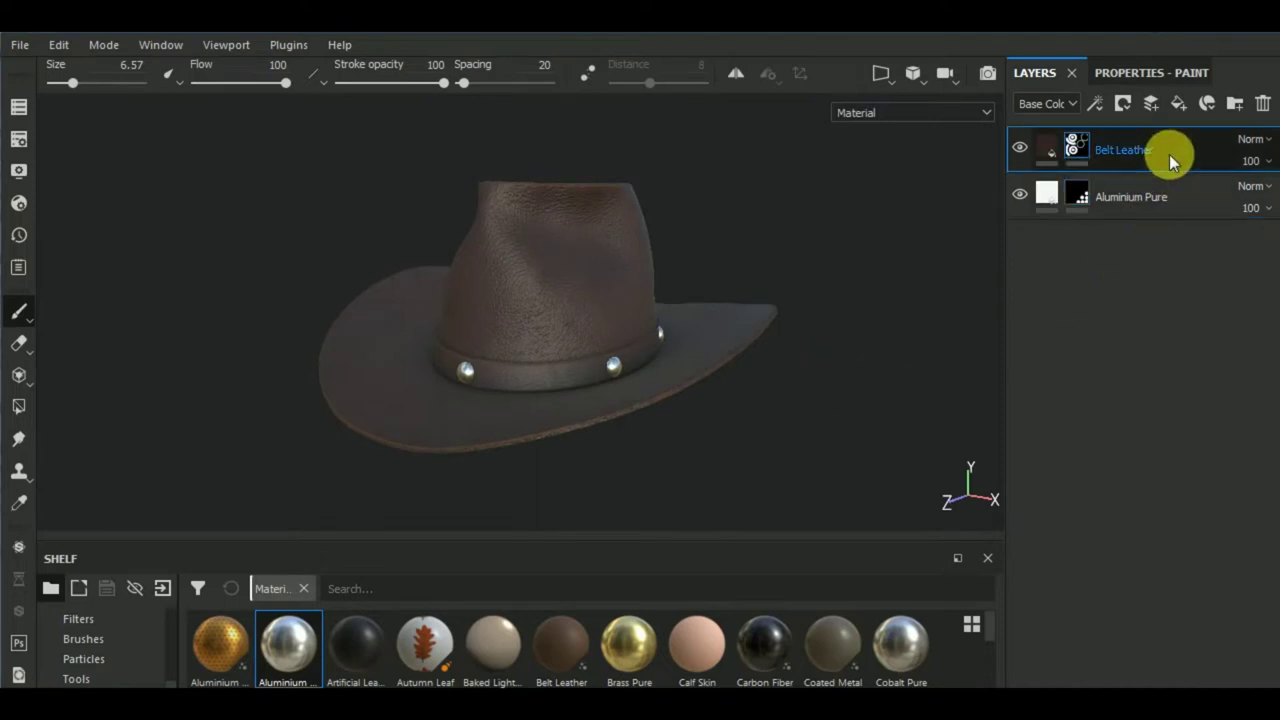
click(1166, 200)
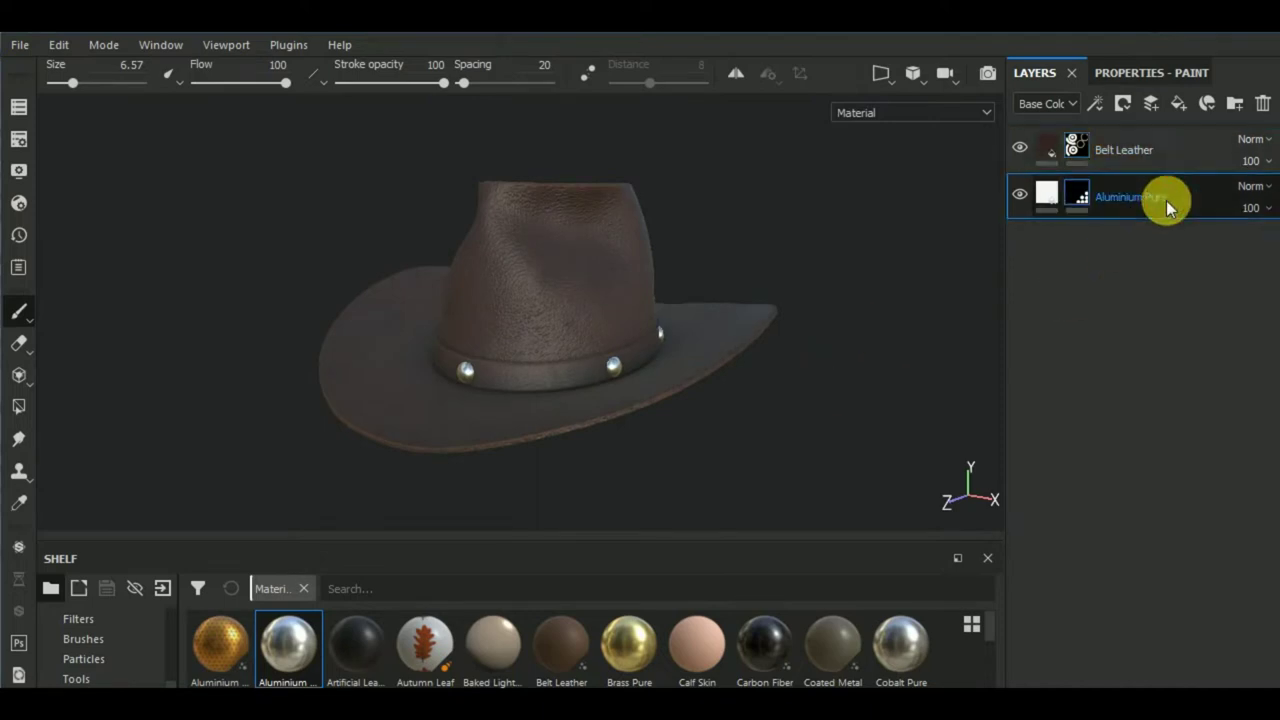
click(1179, 102)
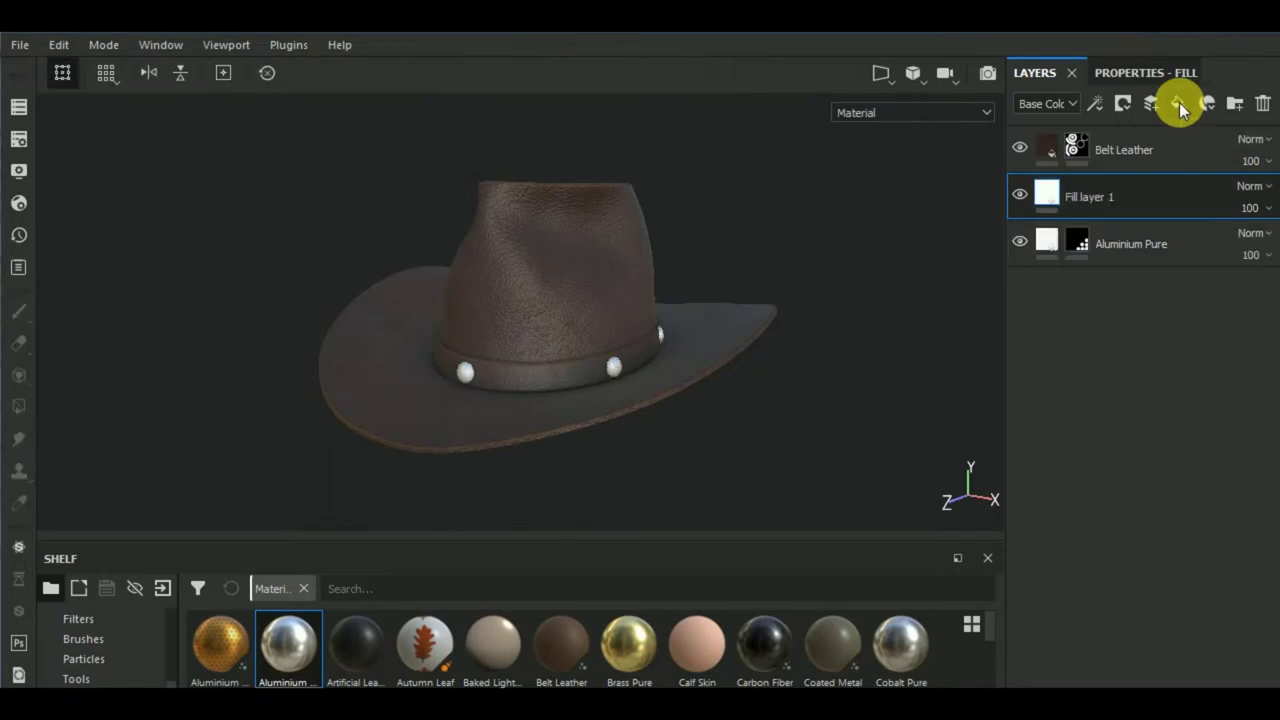
click(1125, 106)
click(1143, 146)
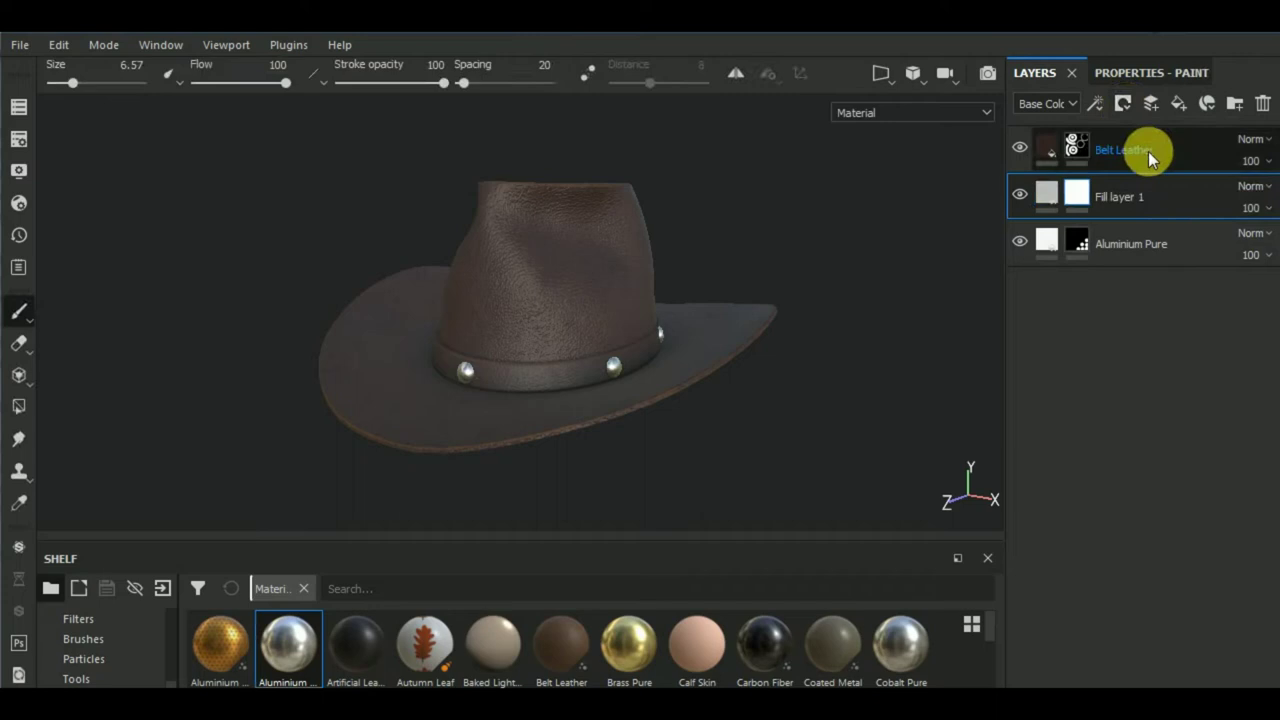
- Make Fill layer 1 affect only height, set to -0.0933
click(1043, 192)
click(1156, 79)
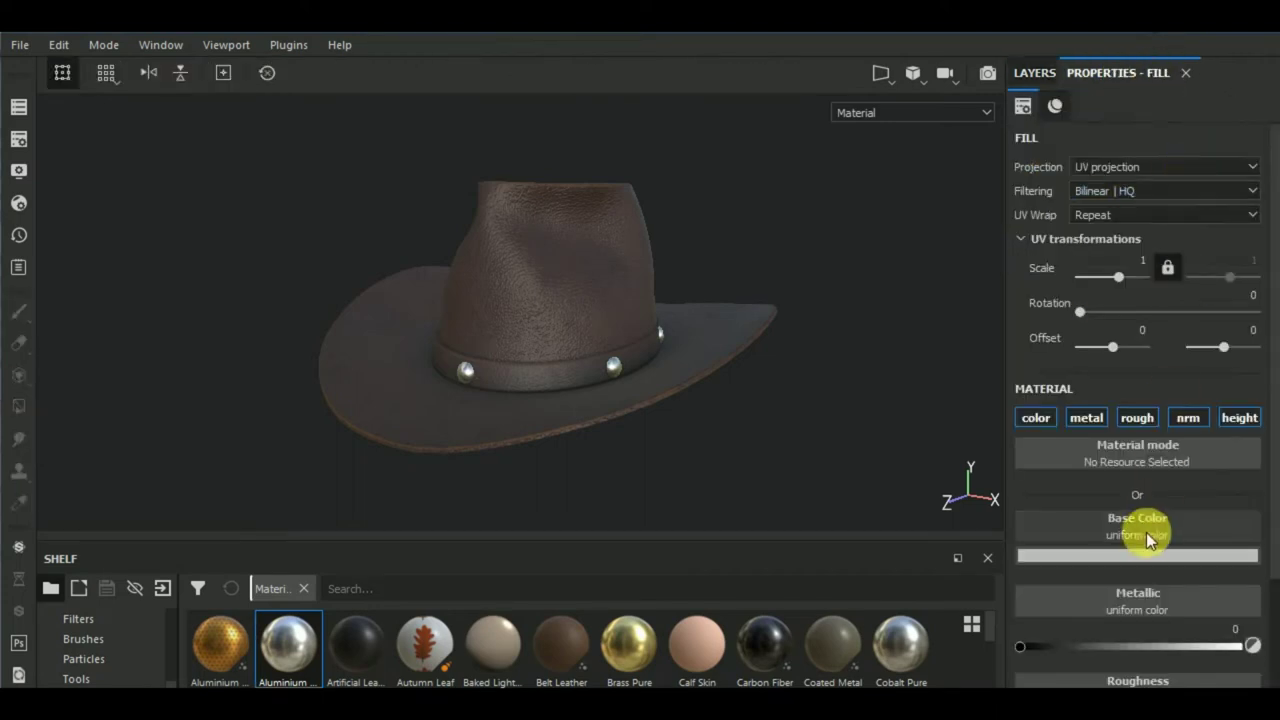
click(1243, 420)
click(1118, 570)
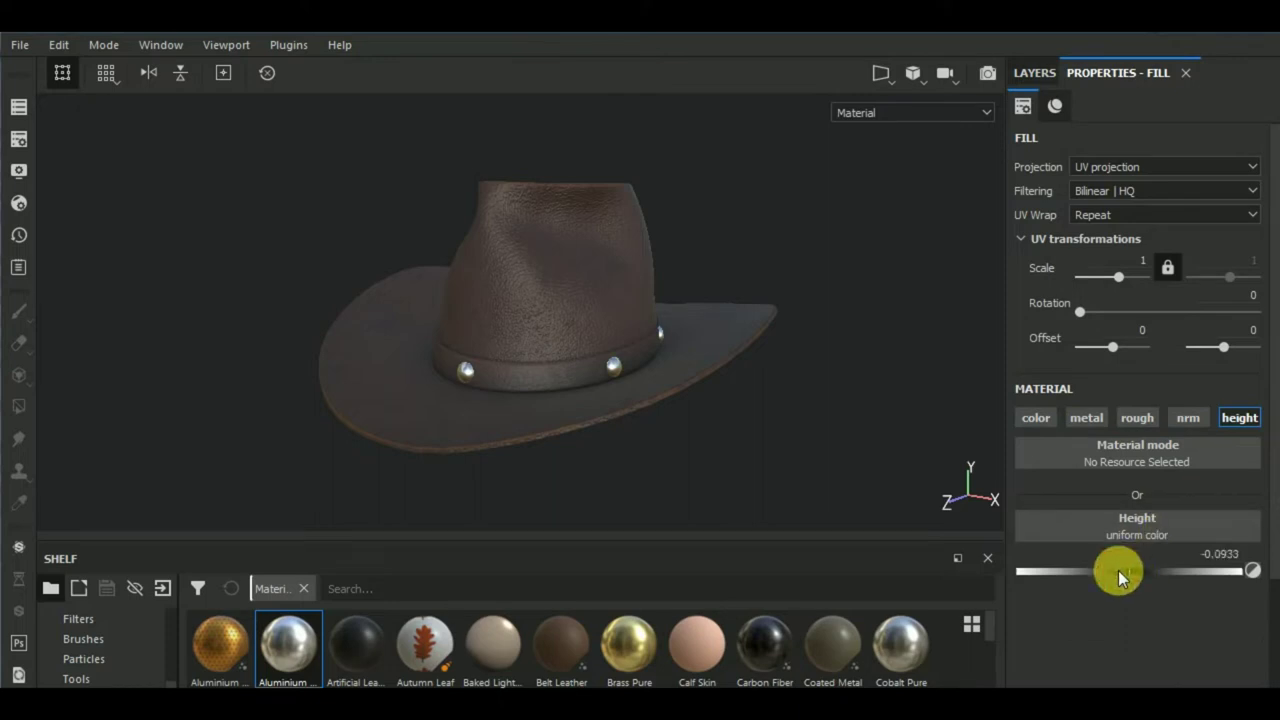
click(1040, 73)
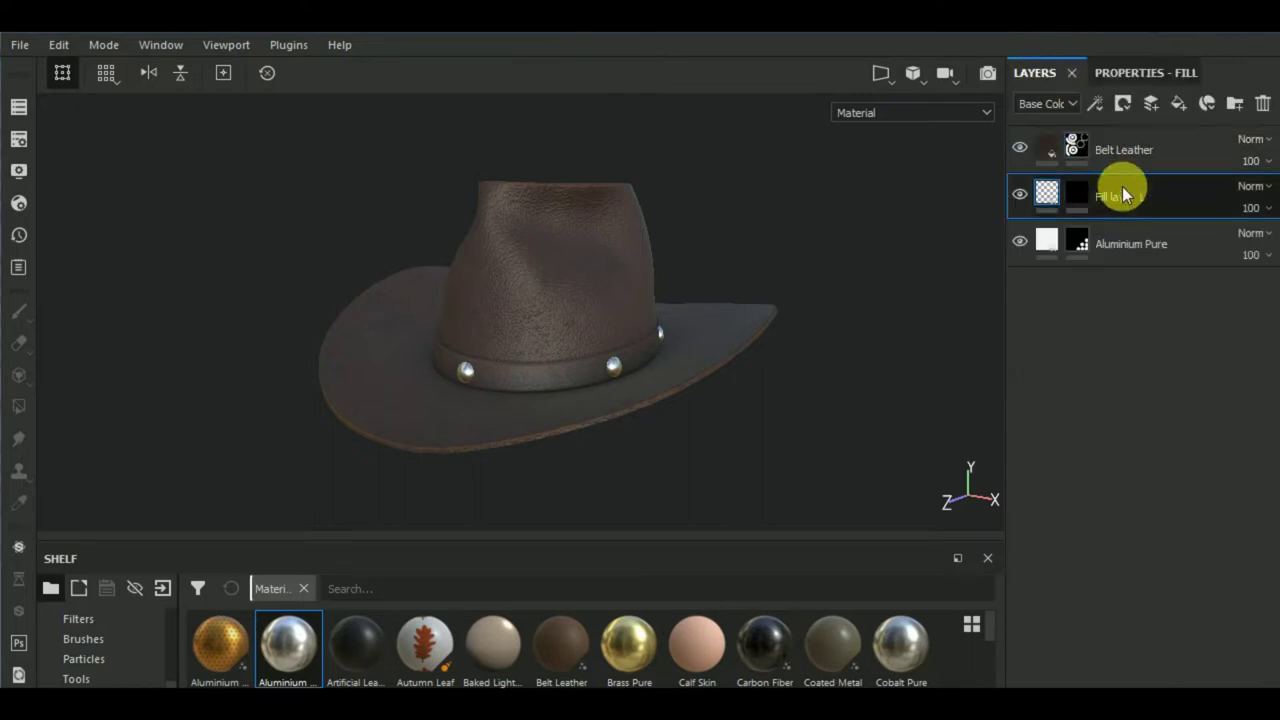
- Select Fill layer 1's mask and browse the Alphas collection in an enlarged shelf
click(1078, 194)
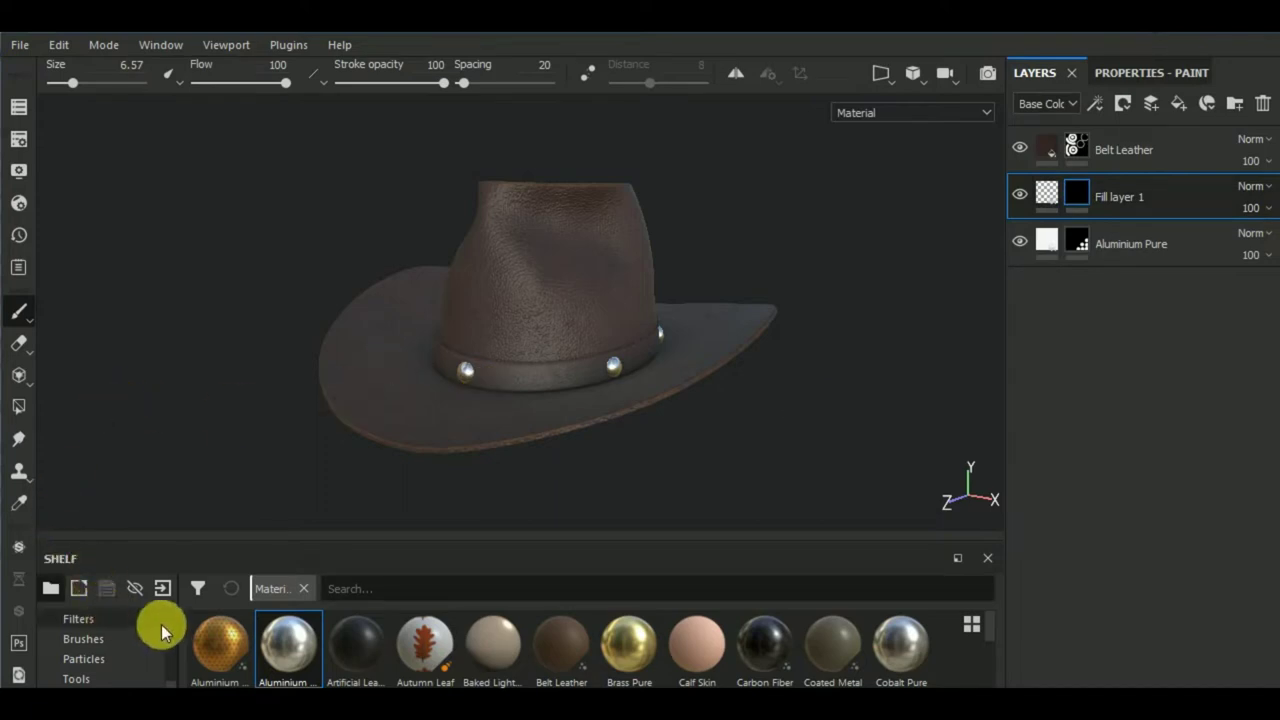
scroll(165, 628, up, 3)
click(130, 638)
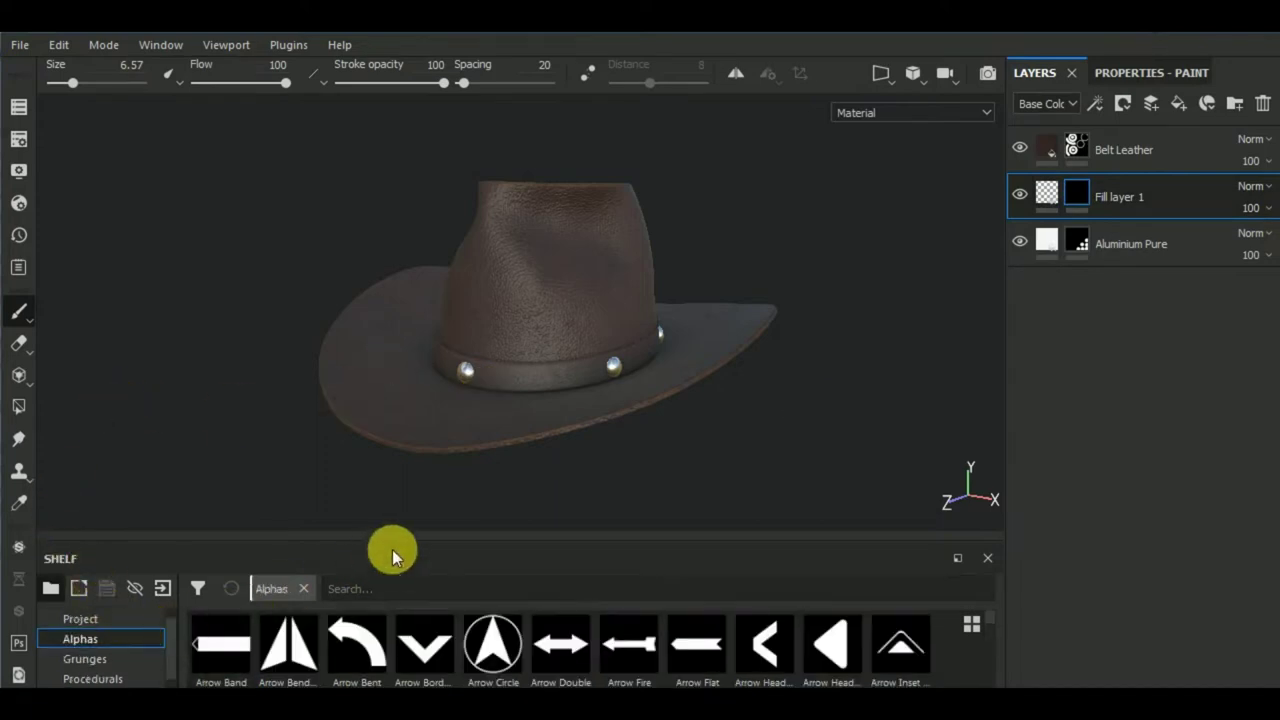
drag(414, 538, 439, 384)
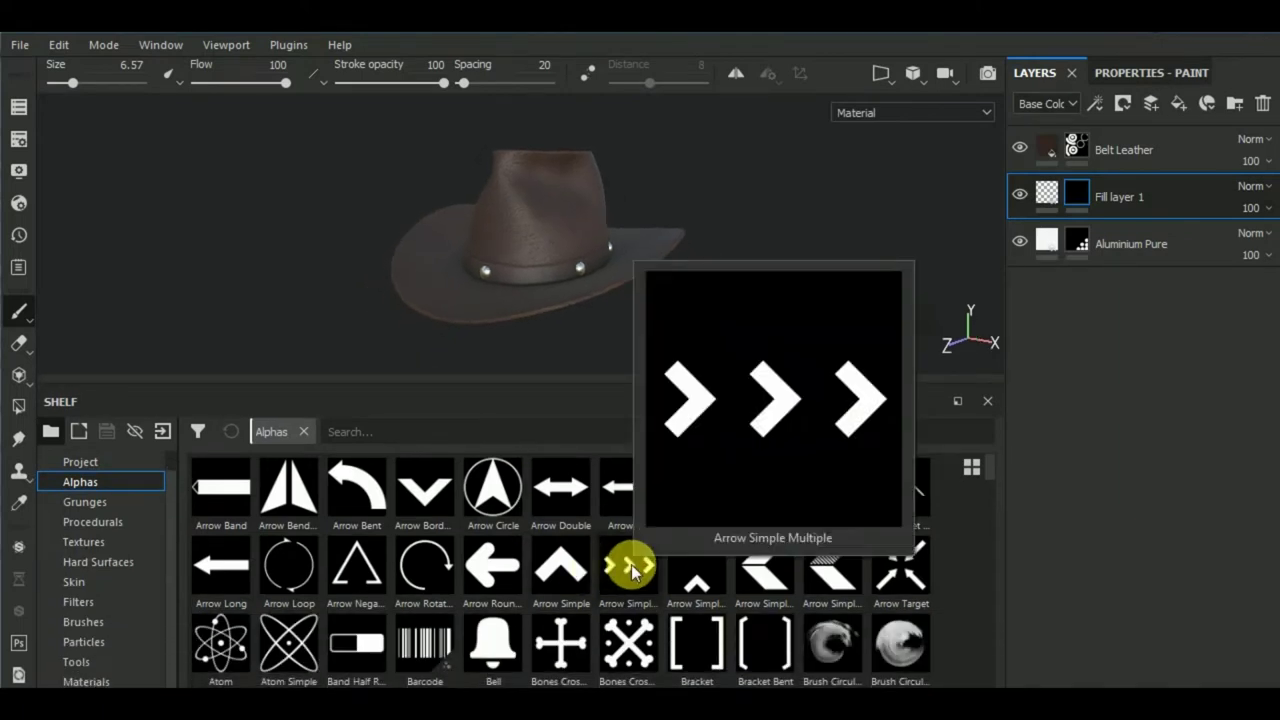
scroll(626, 565, down, 4)
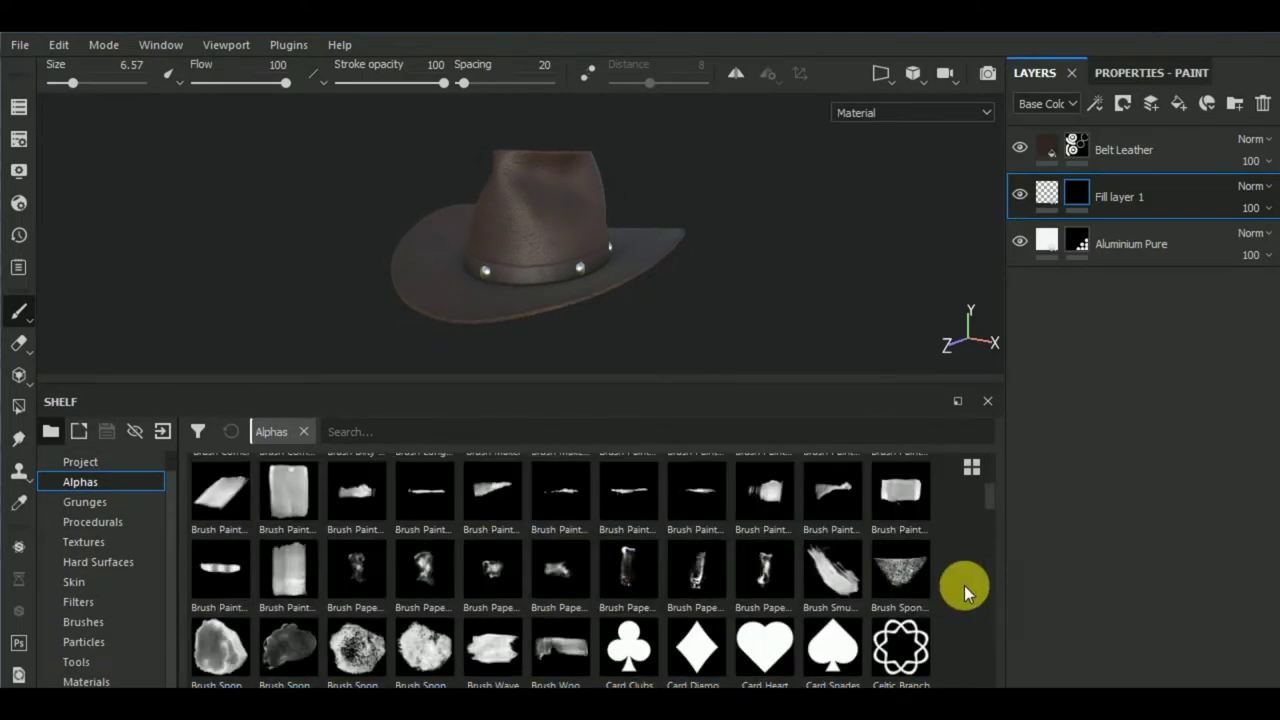
scroll(964, 585, down, 3)
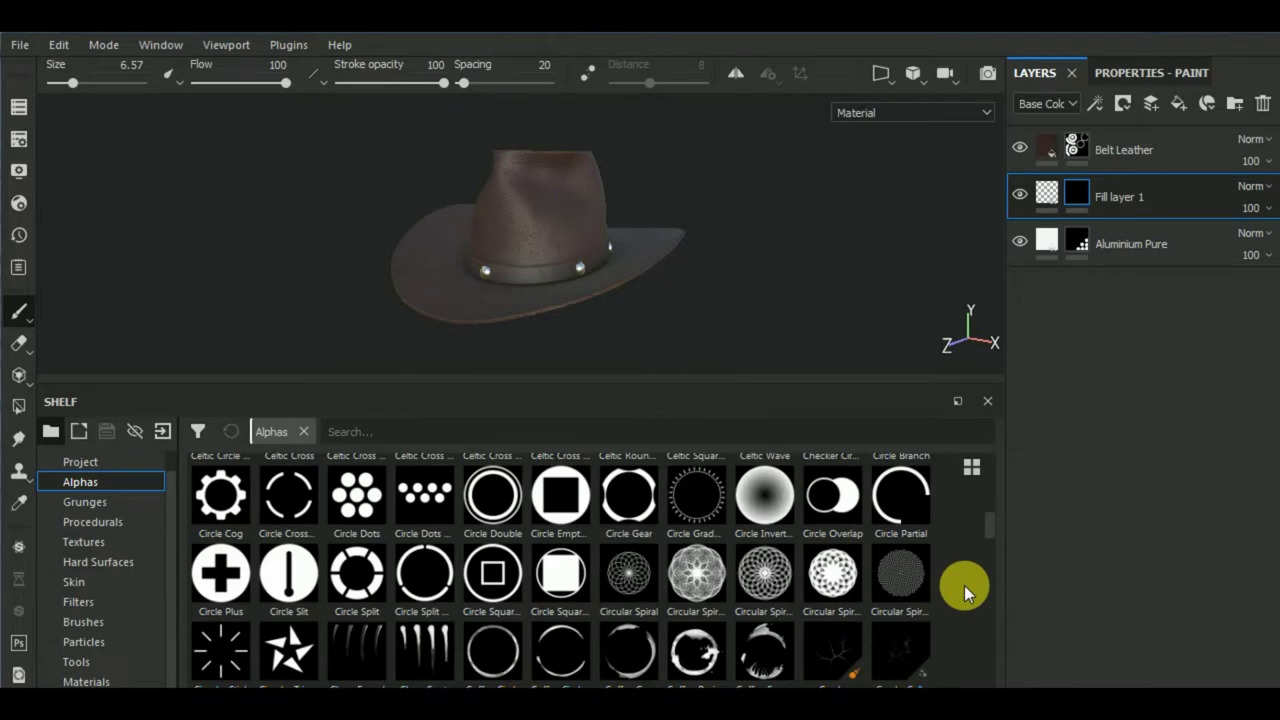
scroll(964, 585, down, 3)
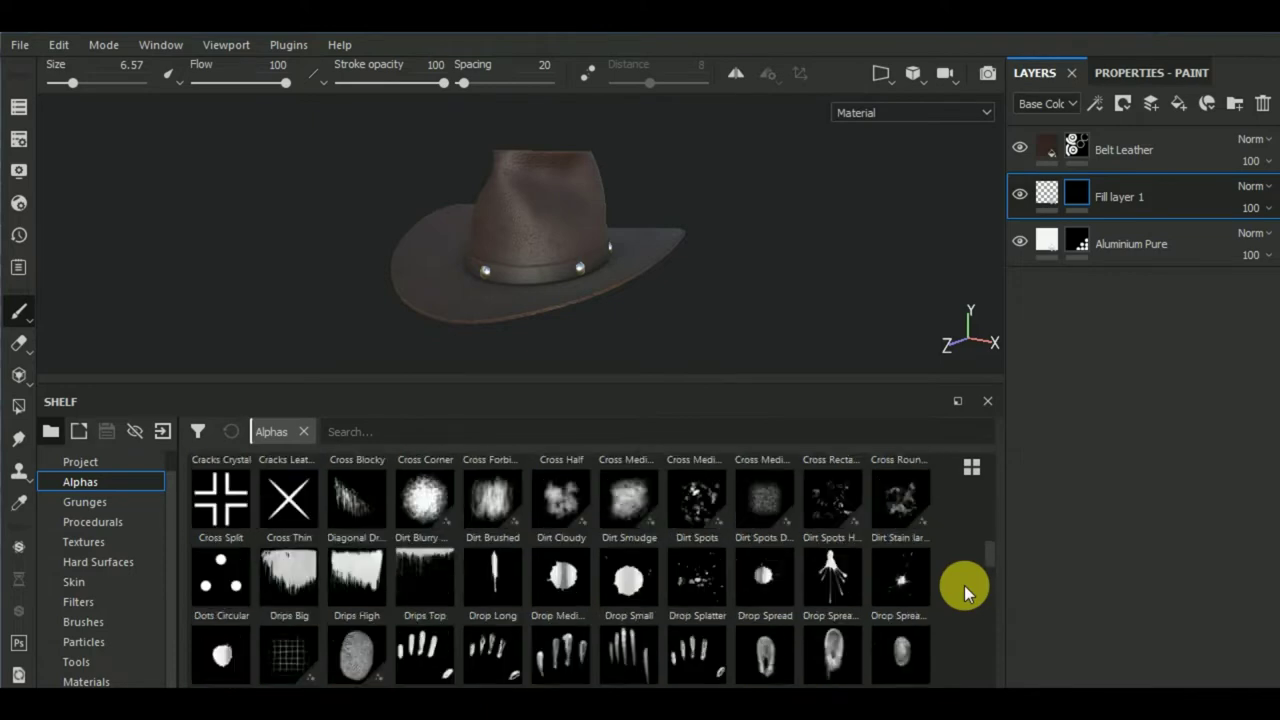
scroll(964, 585, down, 3)
scroll(964, 585, down, 3)
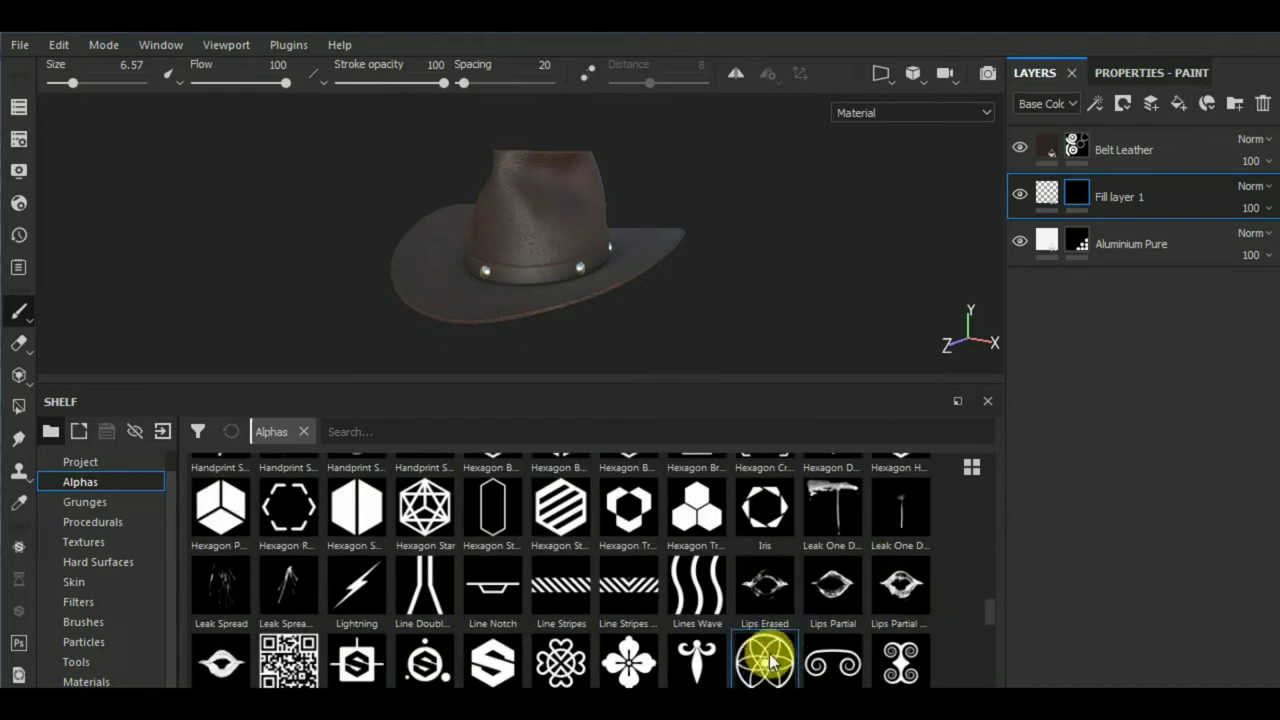
- Load the Medieval Rosace alpha on the brush and frame the front rivet
click(1135, 72)
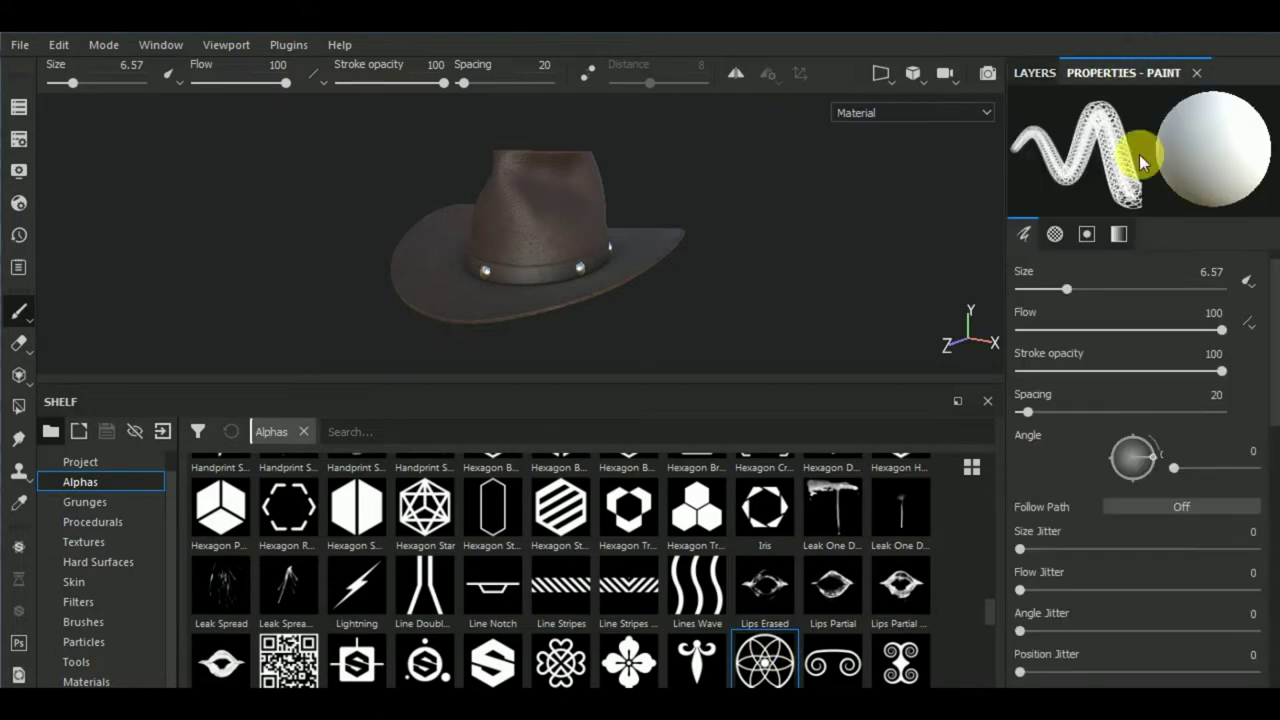
scroll(1095, 540, down, 5)
middle_drag(600, 371, 726, 363)
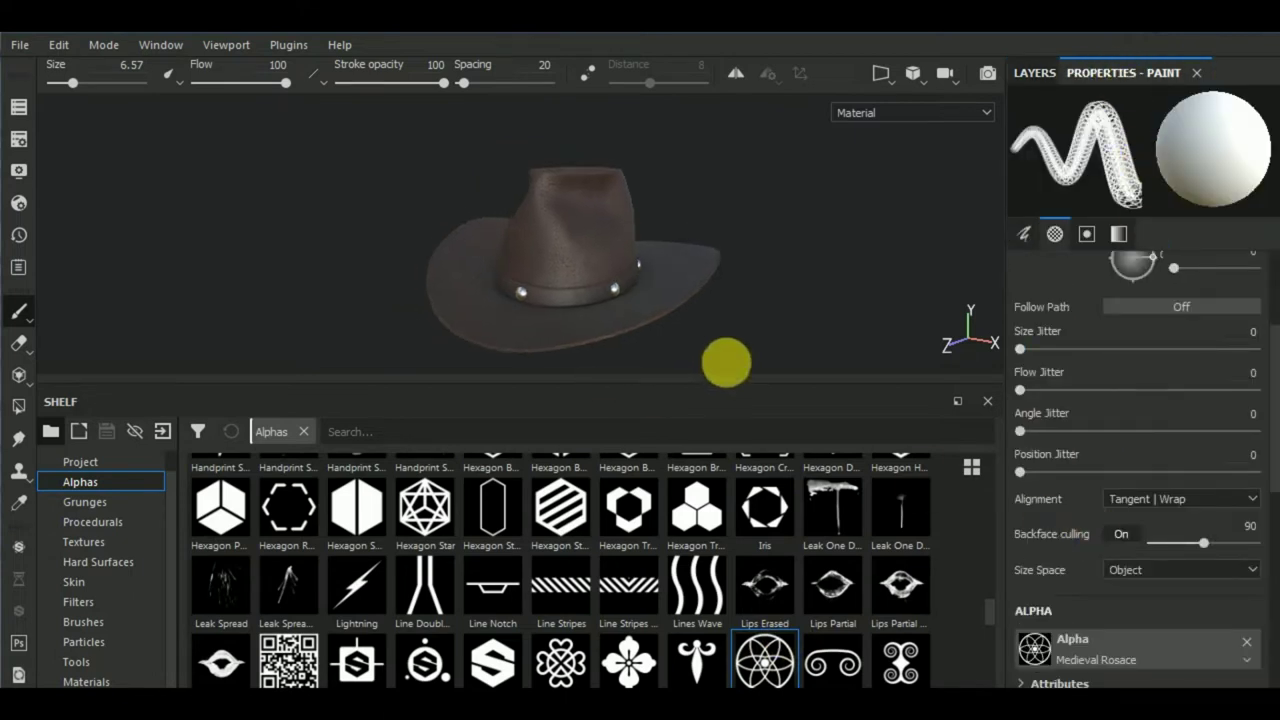
mouse_move(633, 393)
mouse_down()
mouse_move(640, 574)
mouse_move(660, 598)
mouse_up()
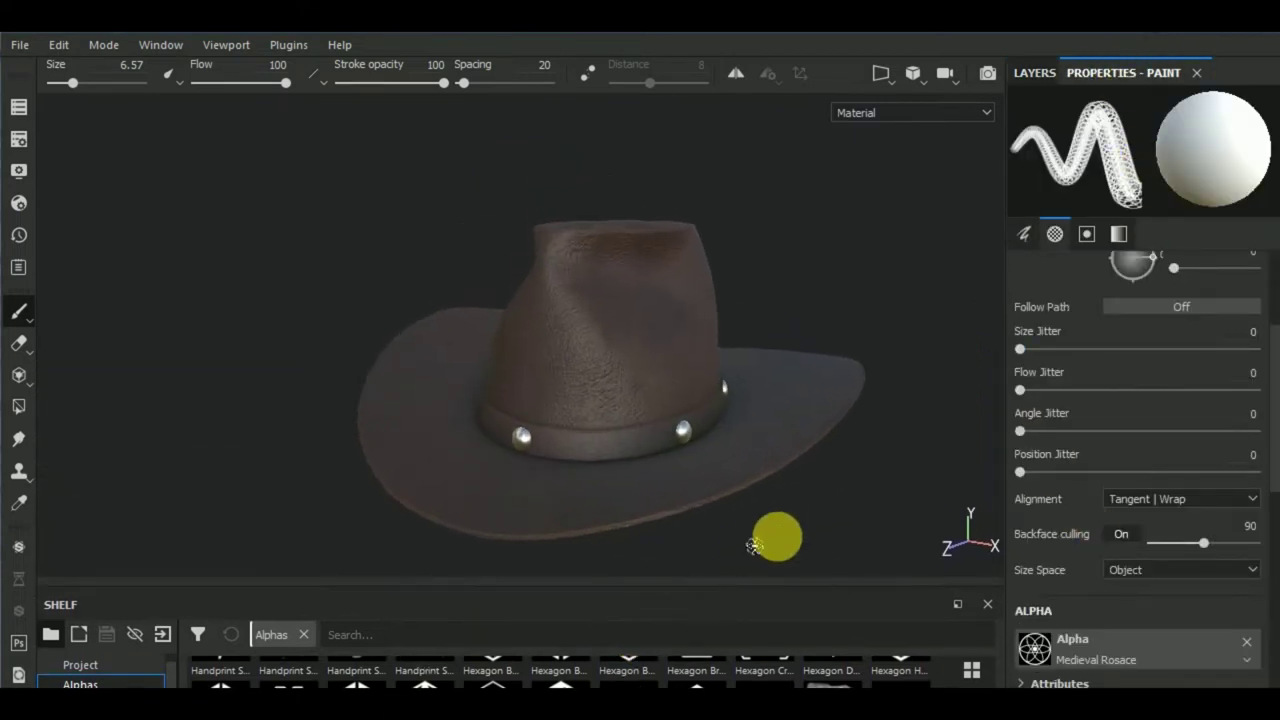
mouse_move(774, 534)
alt+mouse_down()
mouse_move(737, 509)
mouse_move(865, 513)
mouse_move(871, 489)
mouse_move(443, 449)
alt+mouse_up()
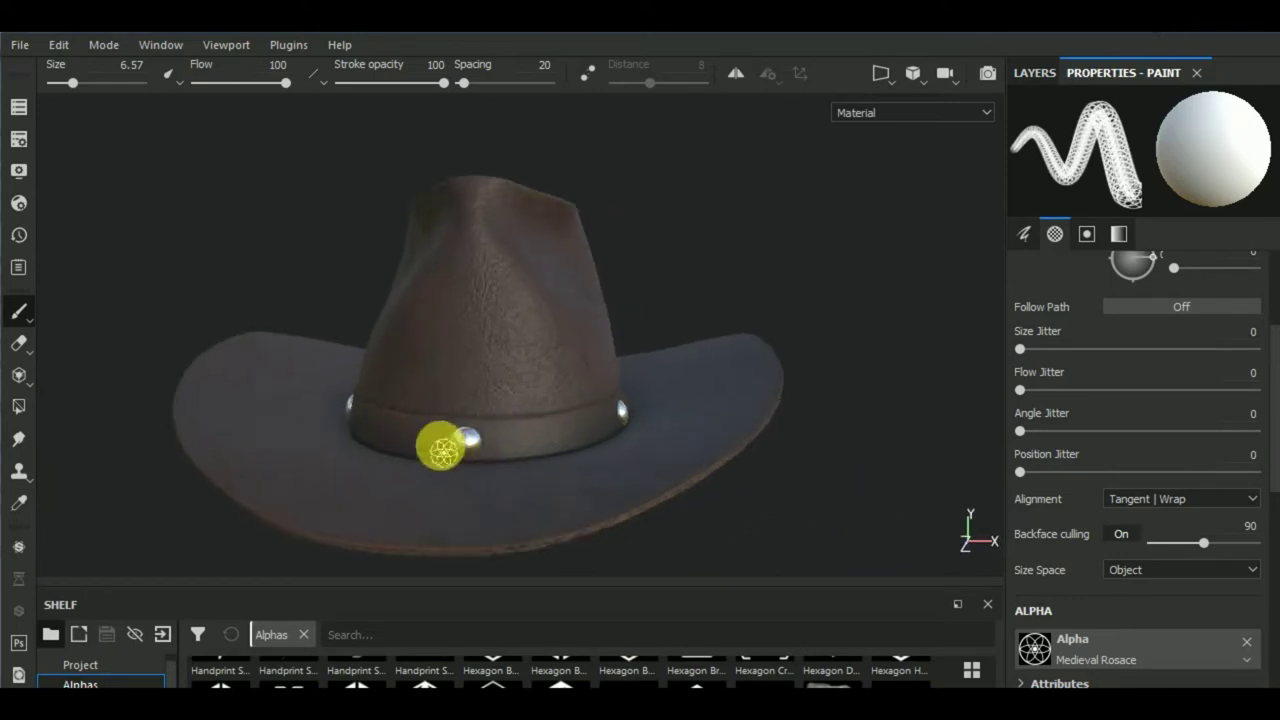
scroll(443, 449, up, 5)
ctrl+right_drag(468, 442, 480, 445)
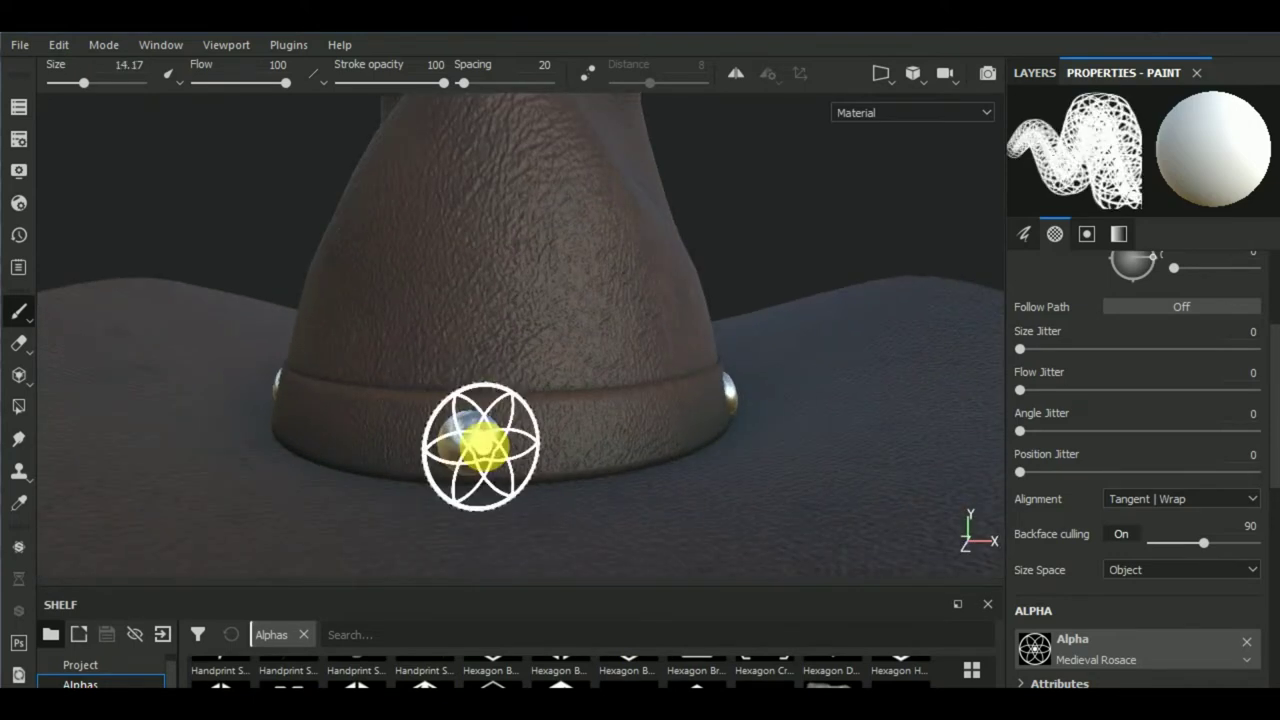
- Switch the viewport to side-by-side 3D/UV views zoomed on the rivet spheres
click(882, 72)
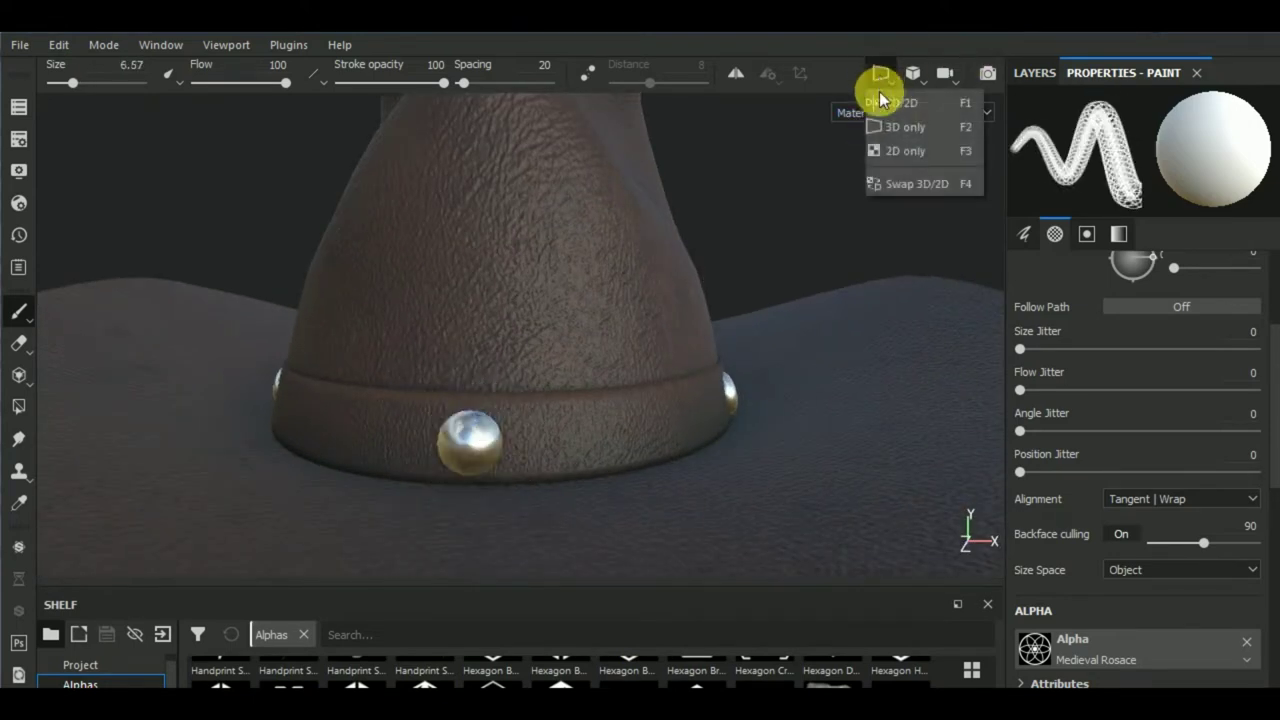
click(915, 102)
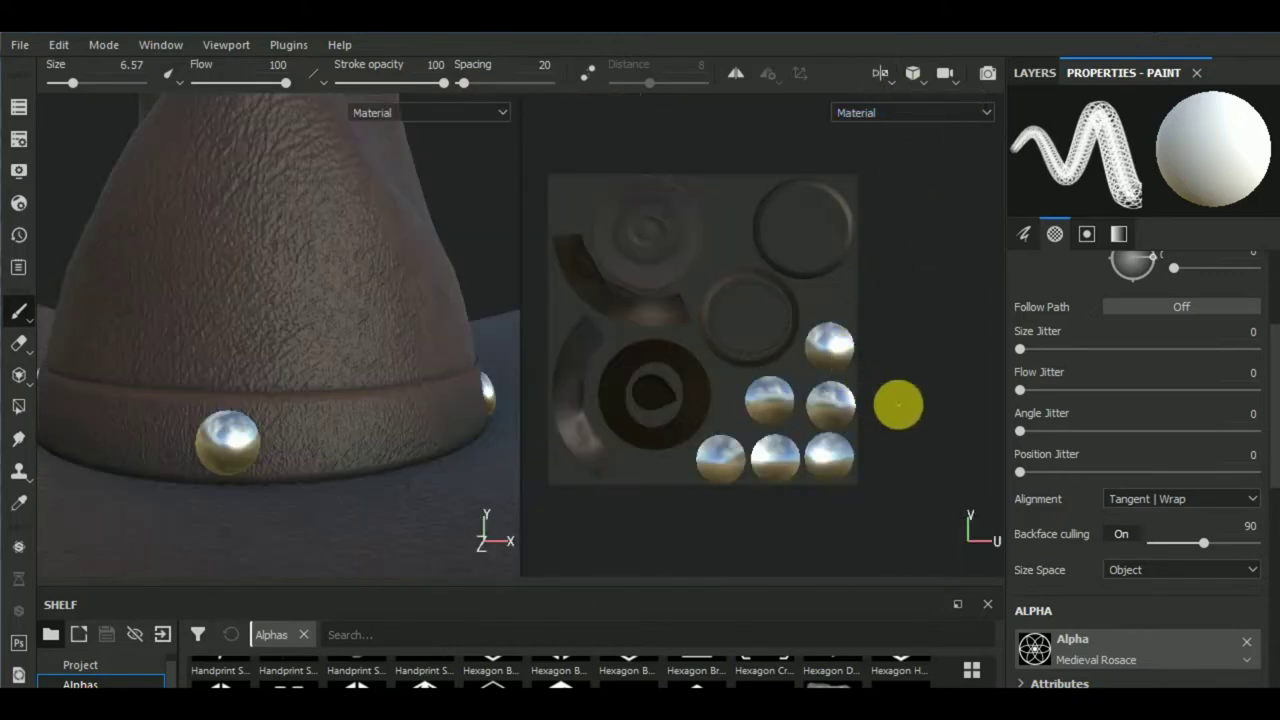
scroll(880, 380, up, 1)
scroll(845, 345, up, 3)
scroll(835, 340, up, 1)
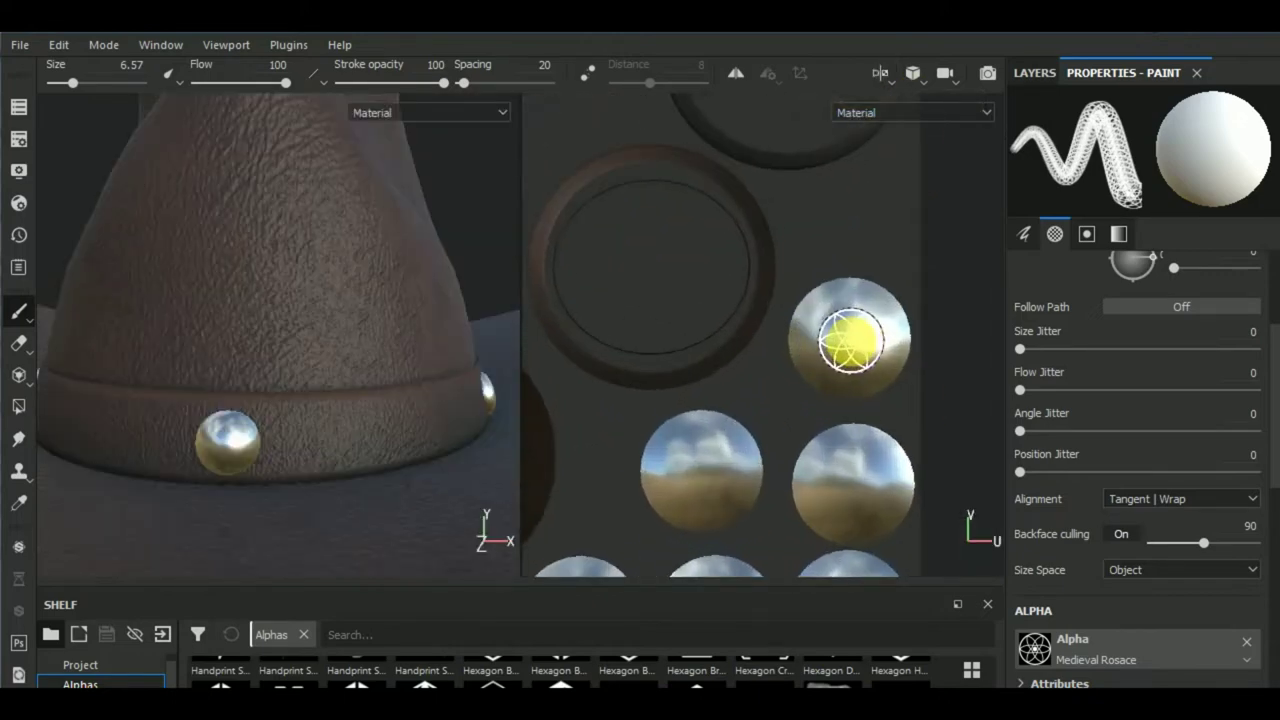
scroll(864, 366, down, 1)
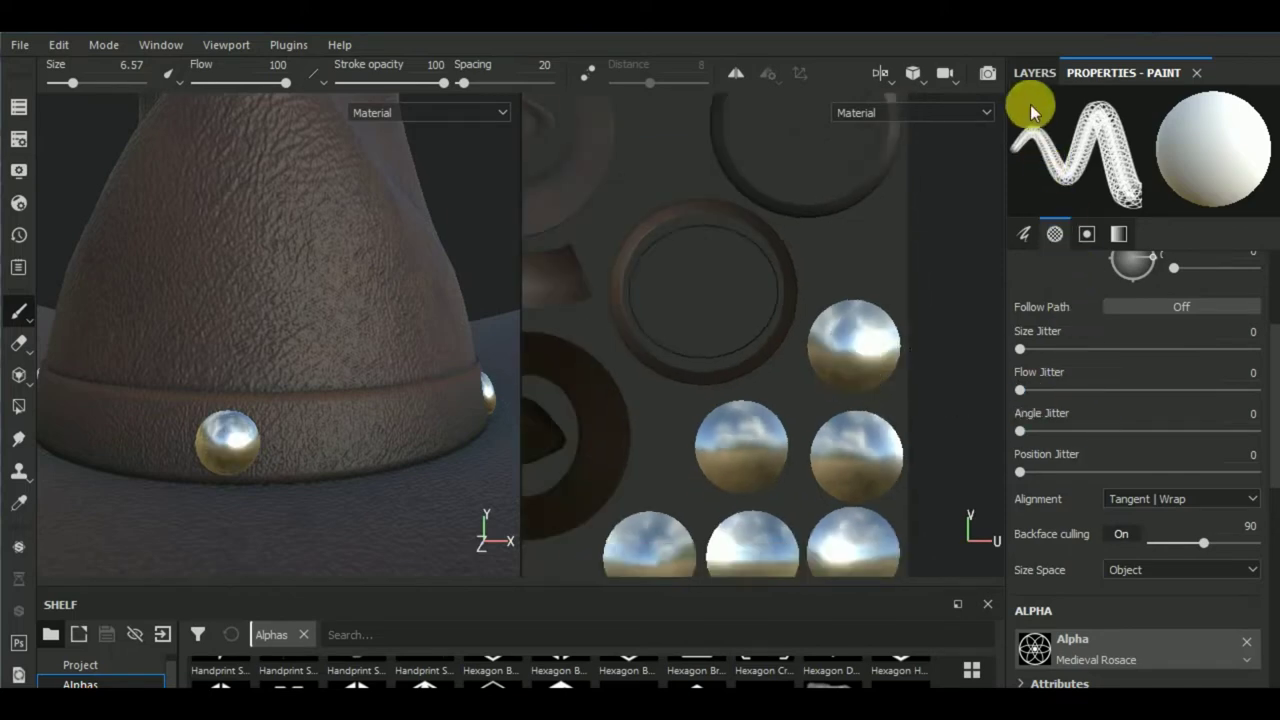
click(1032, 79)
- Deepen Fill layer 1's height to -0.1467 and enable its metallic channel at 0.5822
click(1049, 189)
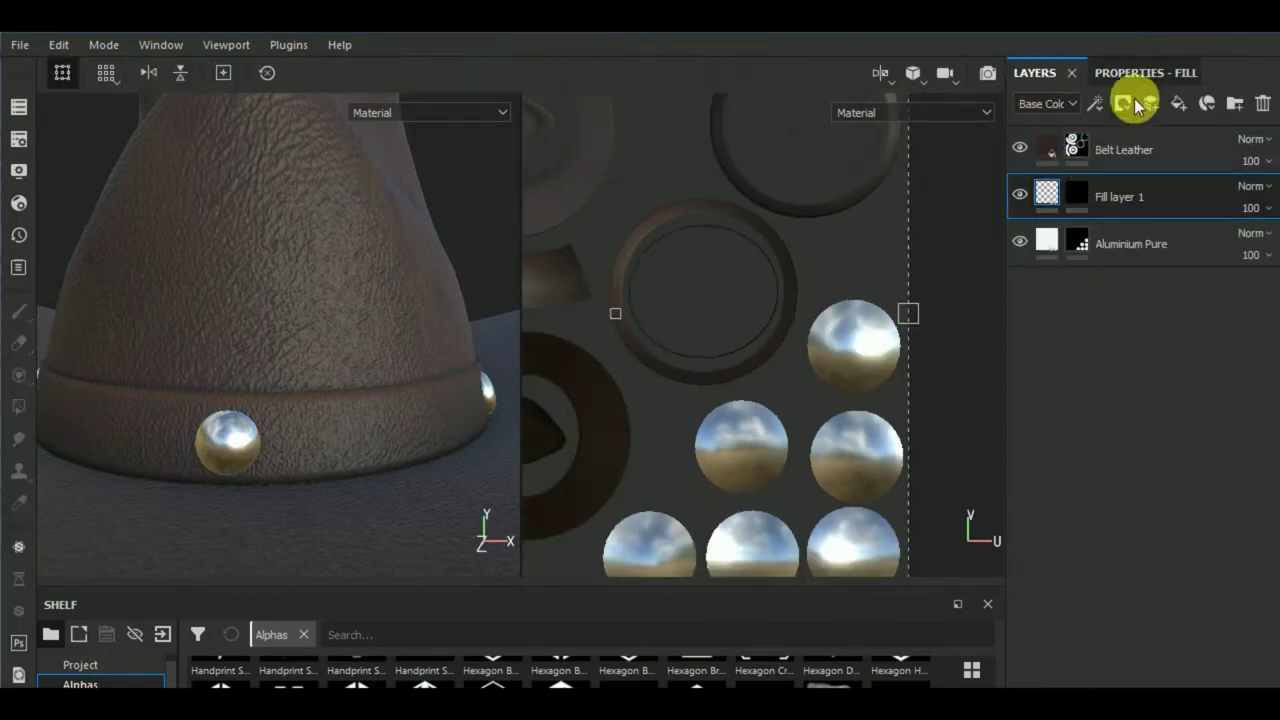
click(1128, 75)
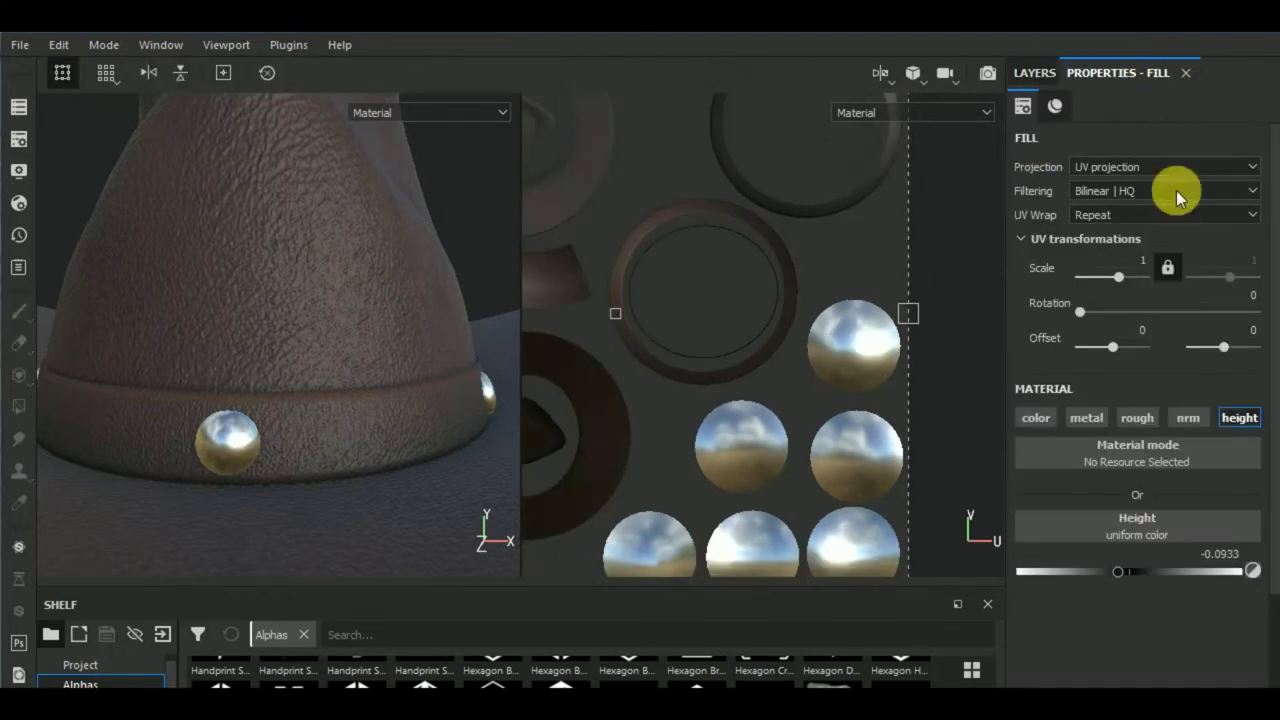
click(1112, 571)
click(1089, 418)
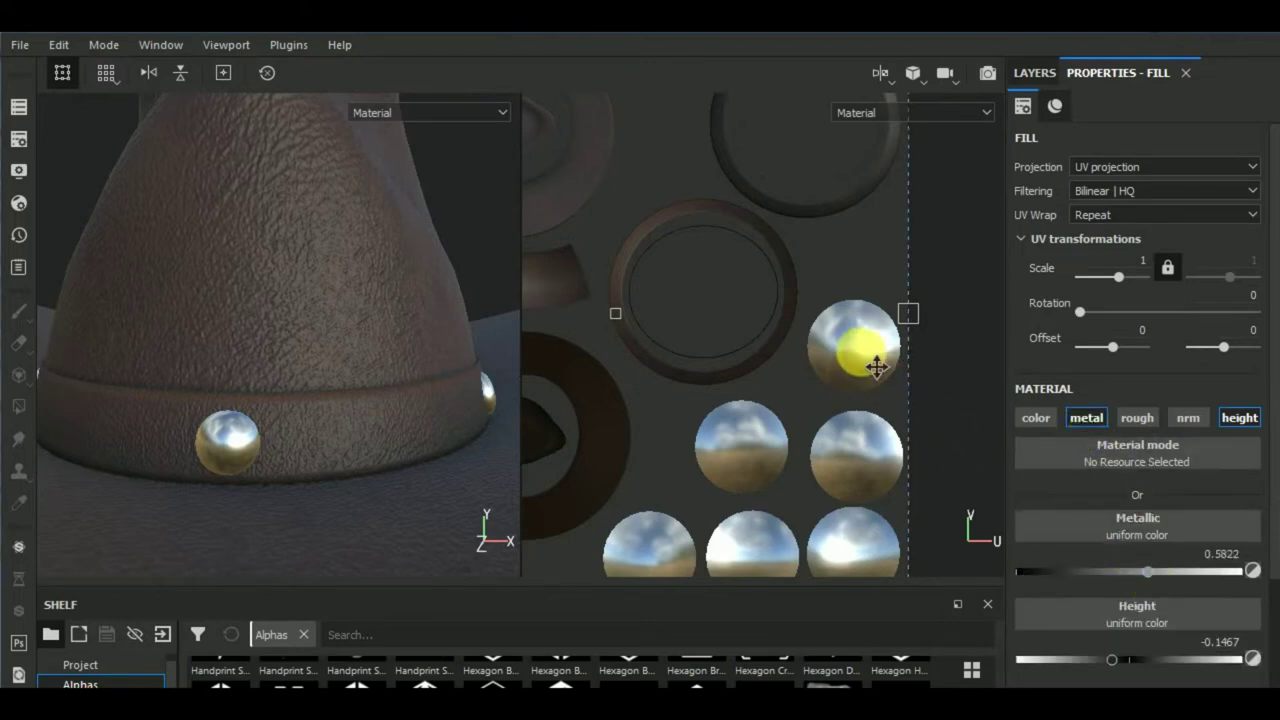
click(1036, 72)
- Stamp the rosette alpha onto each stud, redoing the off-centre top stamp
key(1)
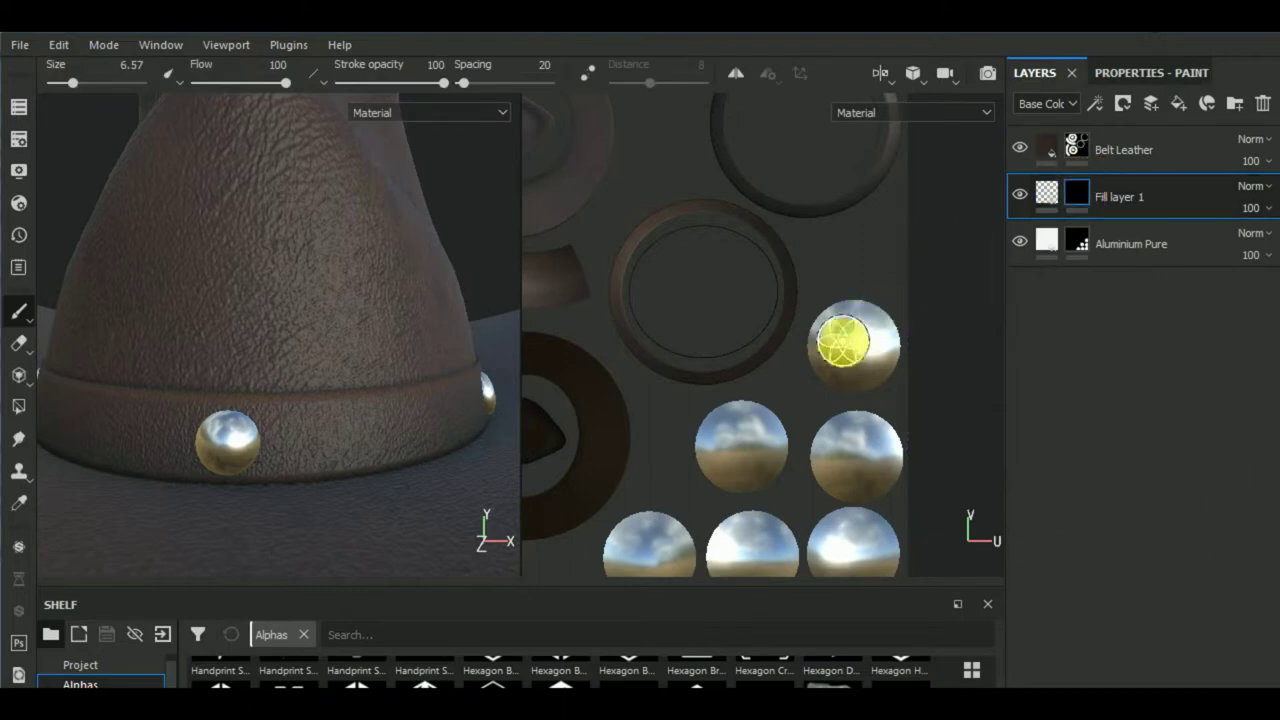
click(850, 345)
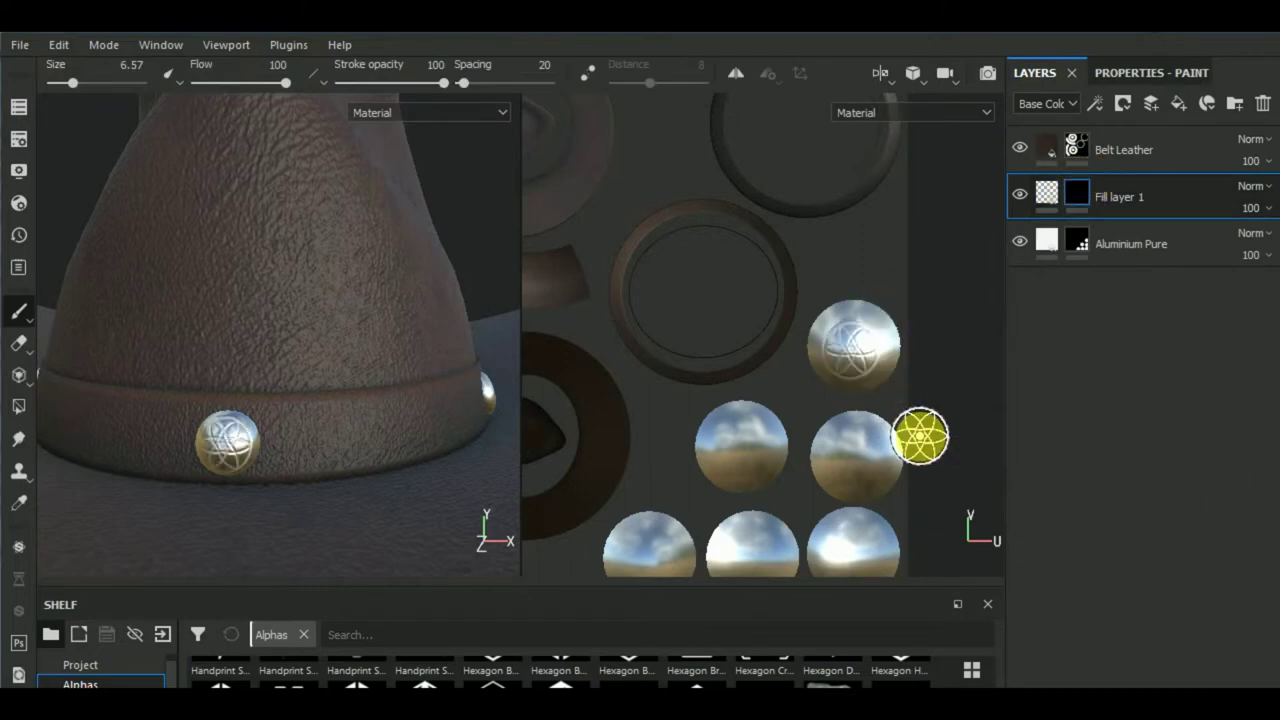
mouse_move(400, 503)
alt+mouse_down()
mouse_move(445, 500)
mouse_move(420, 497)
alt+mouse_up()
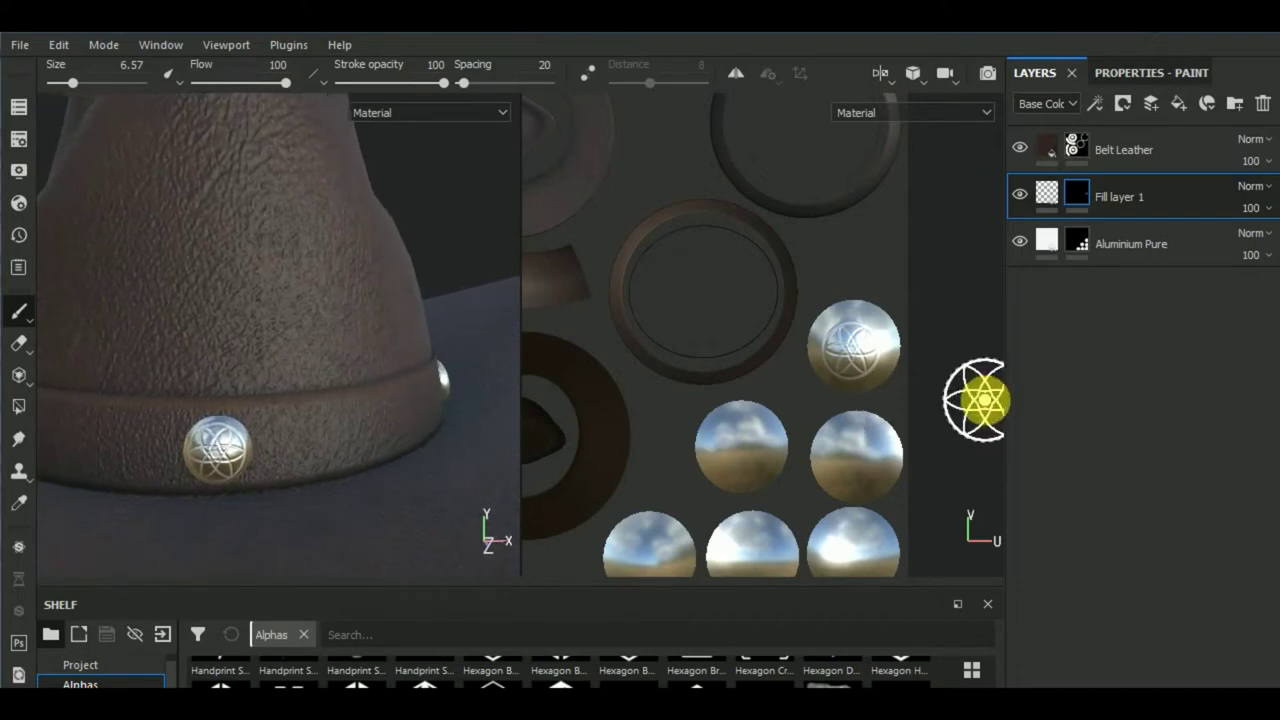
key(ctrl+z)
scroll(855, 345, up, 3)
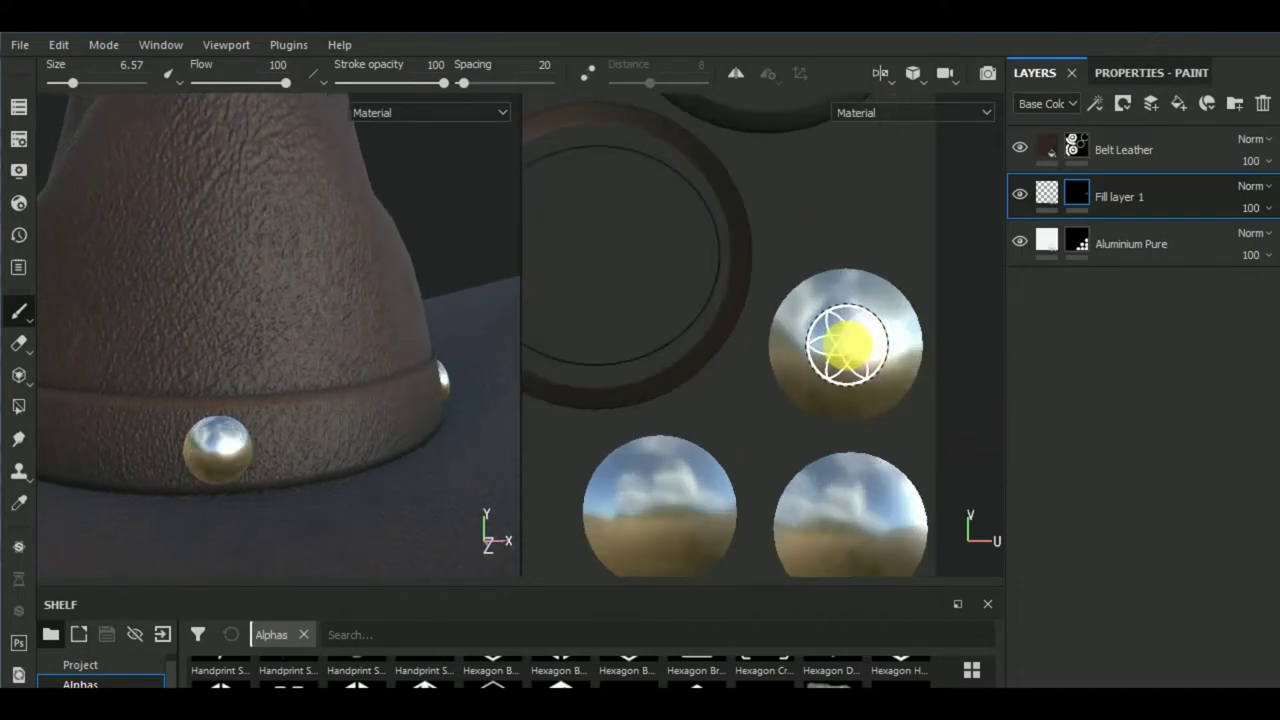
click(847, 344)
scroll(857, 457, down, 2)
scroll(816, 472, down, 1)
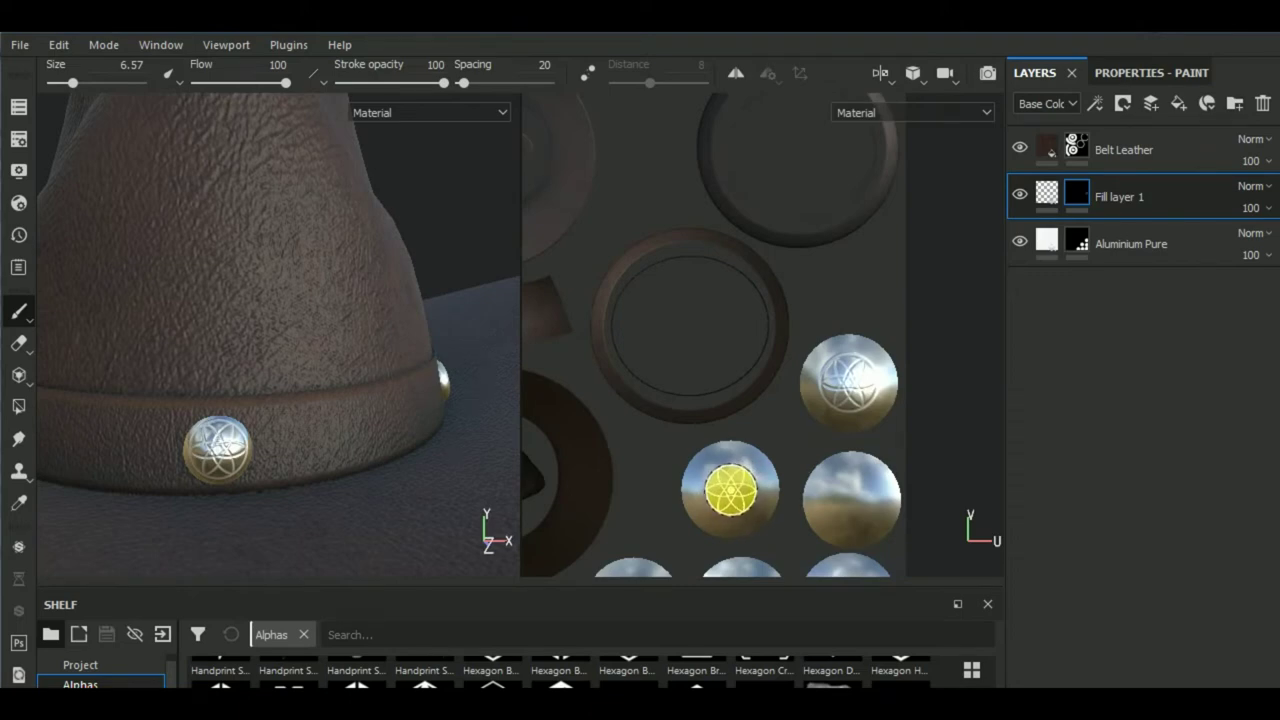
click(730, 490)
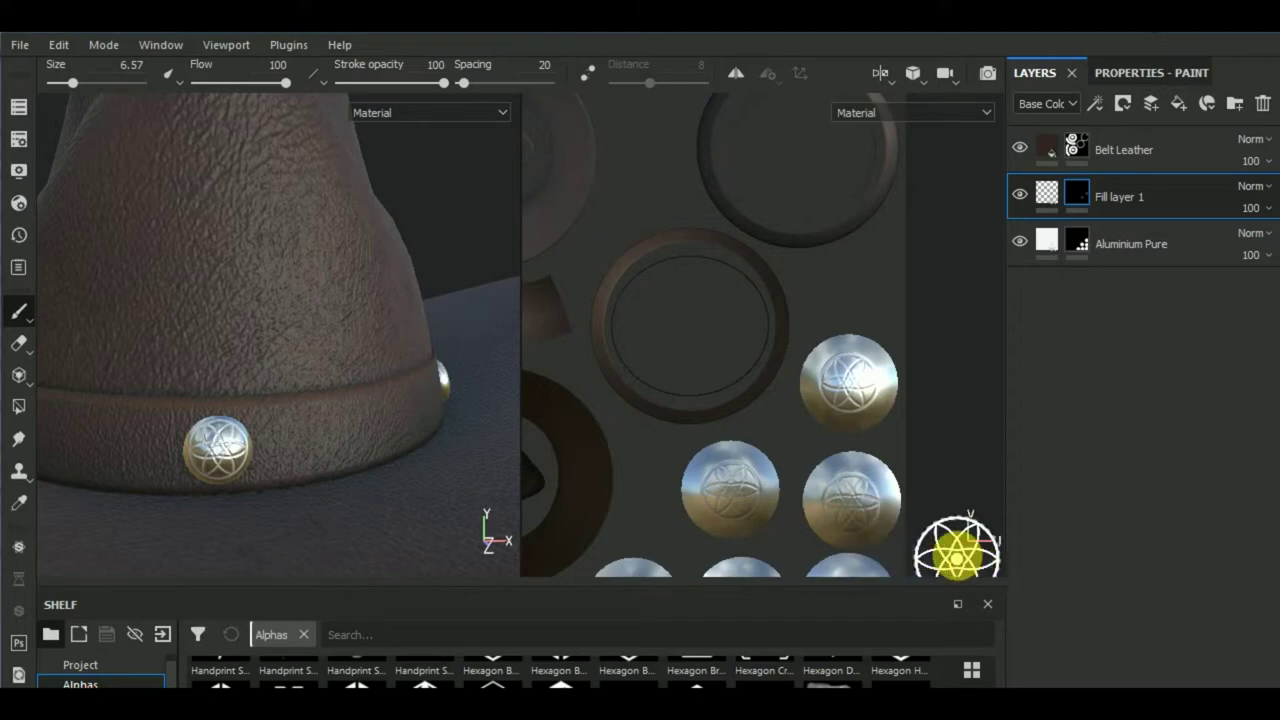
mouse_move(929, 516)
middle_down()
mouse_move(857, 386)
mouse_move(786, 343)
middle_up()
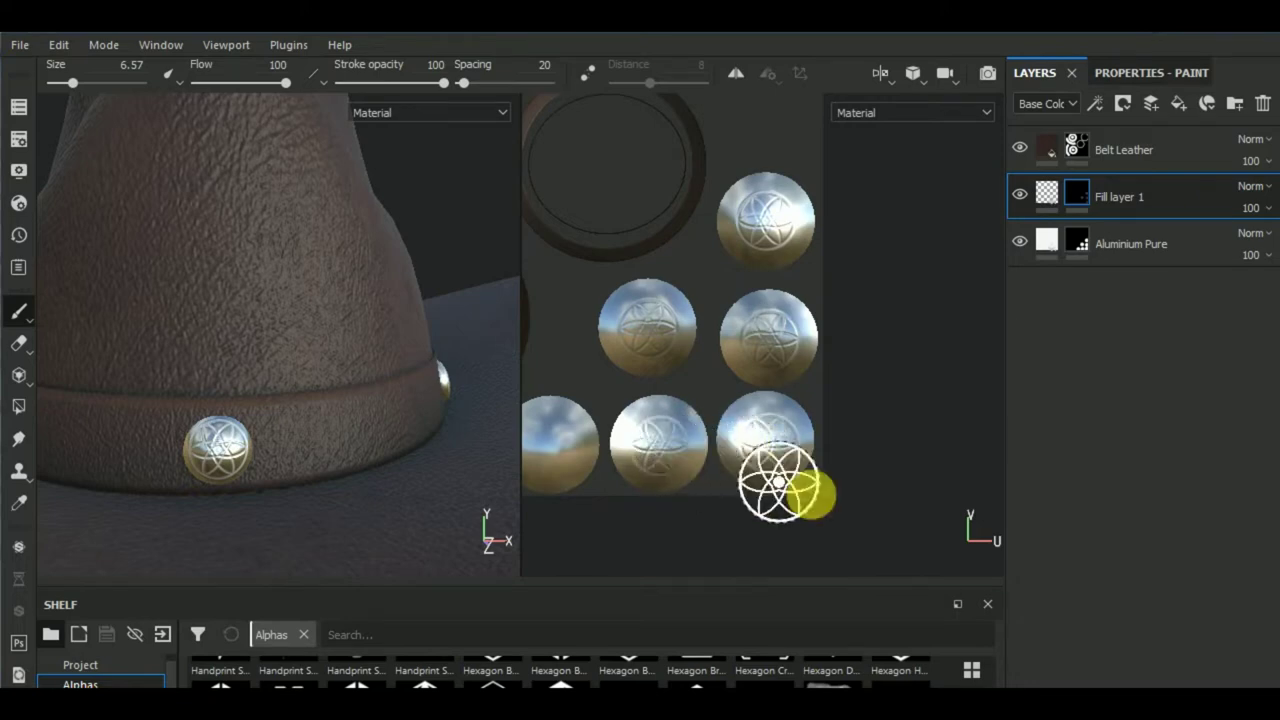
middle_drag(808, 520, 963, 506)
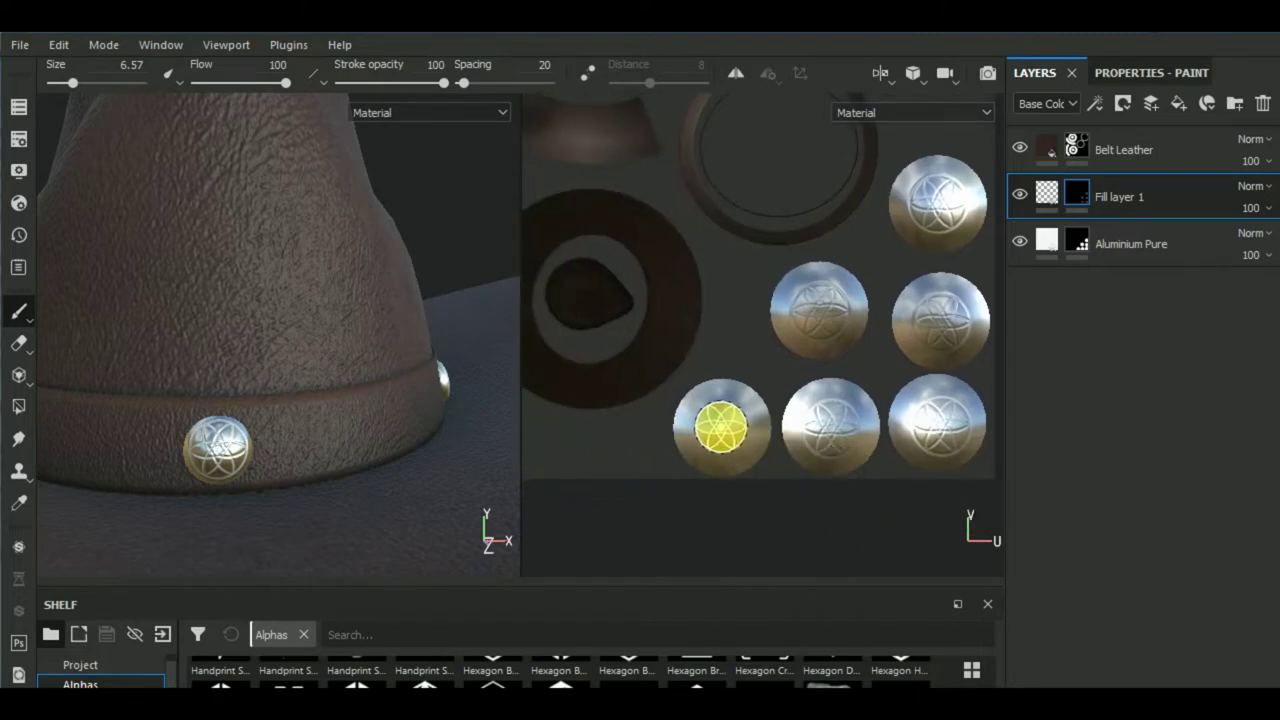
scroll(809, 523, down, 2)
scroll(797, 506, down, 2)
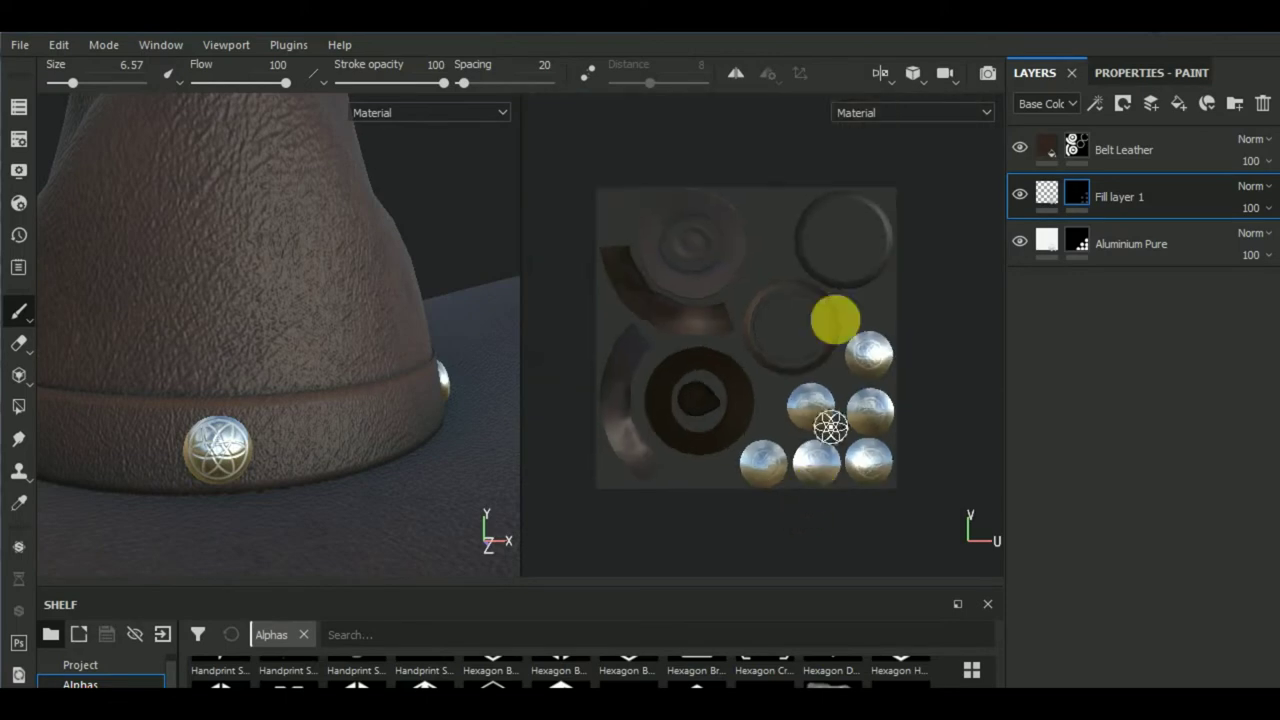
click(893, 73)
- Show only the 3D view and orbit to a higher three-quarter angle of the hat
click(909, 124)
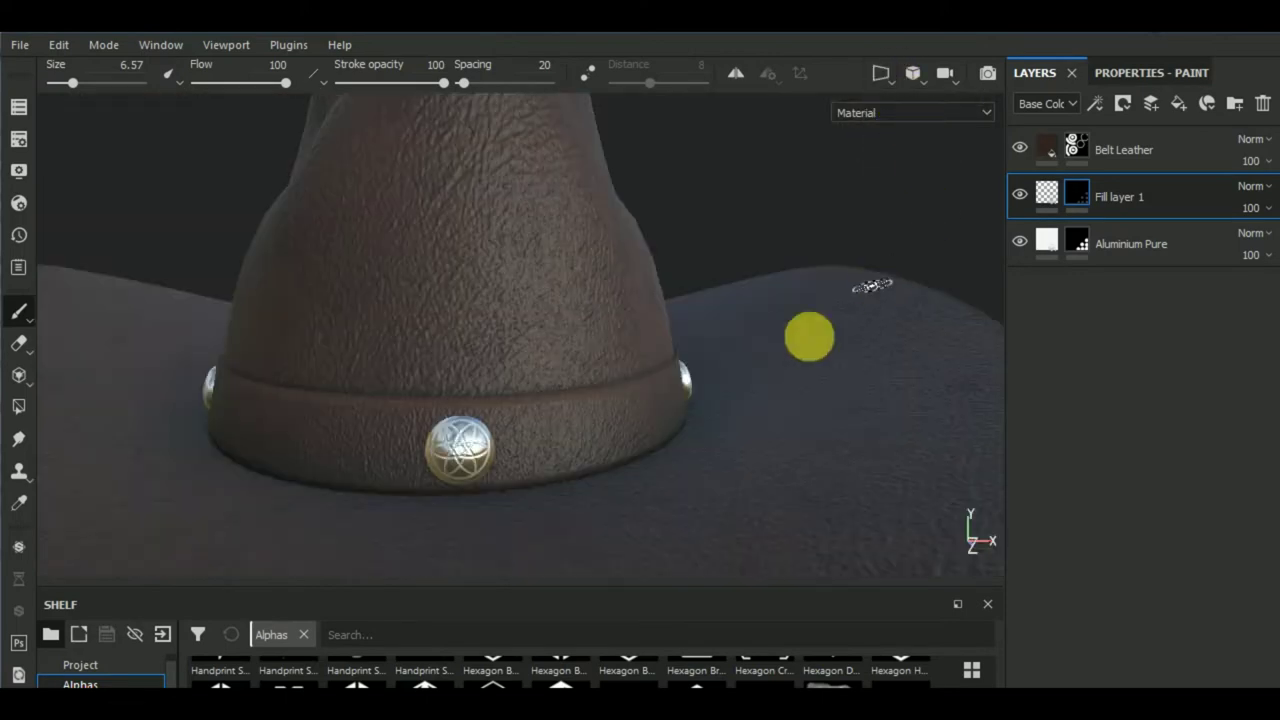
scroll(670, 376, down, 3)
scroll(646, 446, down, 2)
mouse_move(646, 446)
alt+mouse_down()
mouse_move(794, 531)
mouse_move(718, 449)
alt+mouse_up()
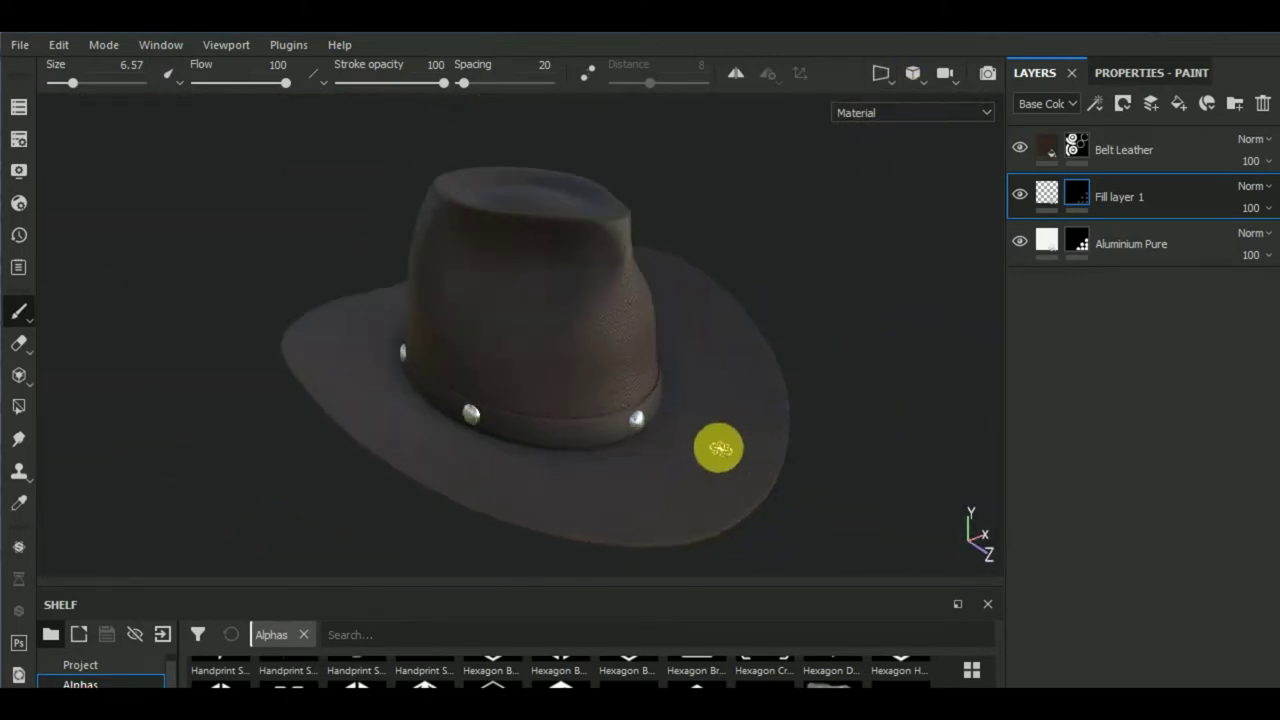
scroll(718, 449, up, 3)
scroll(657, 428, up, 2)
scroll(654, 434, down, 2)
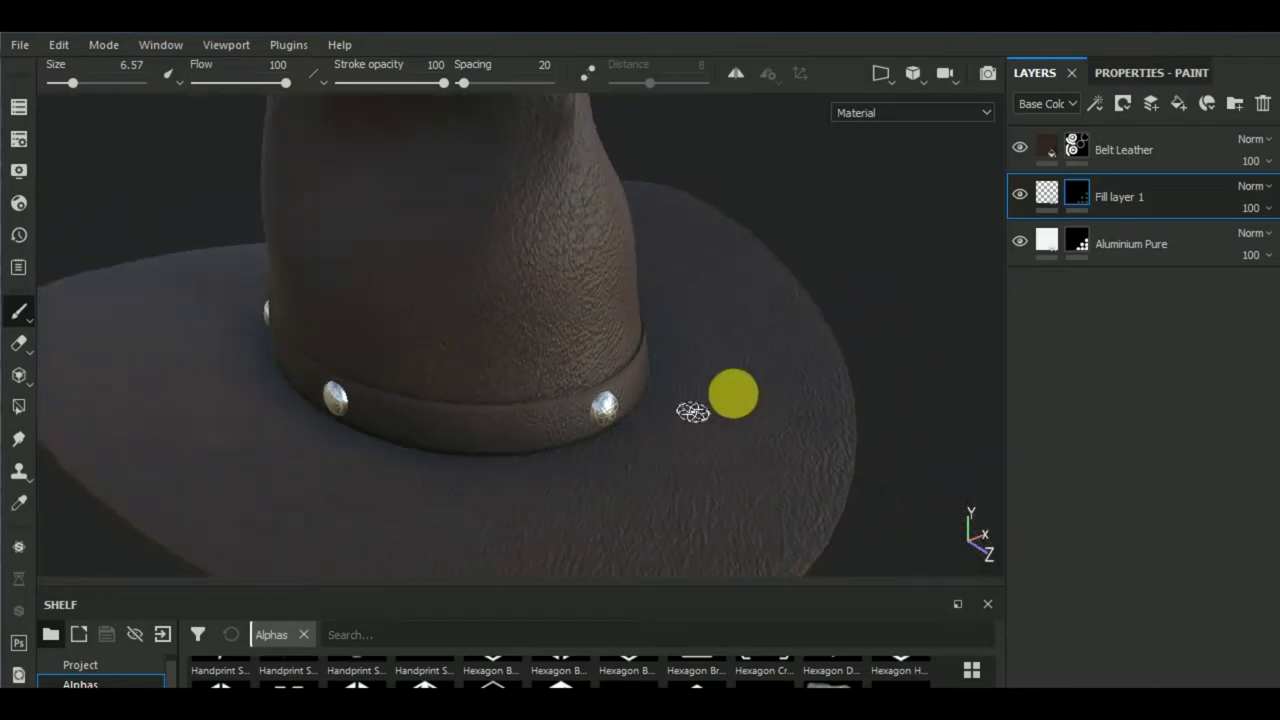
- Raise Fill layer 1's metallic to 0.7911 and deepen its height to -0.2
click(1040, 190)
click(1130, 72)
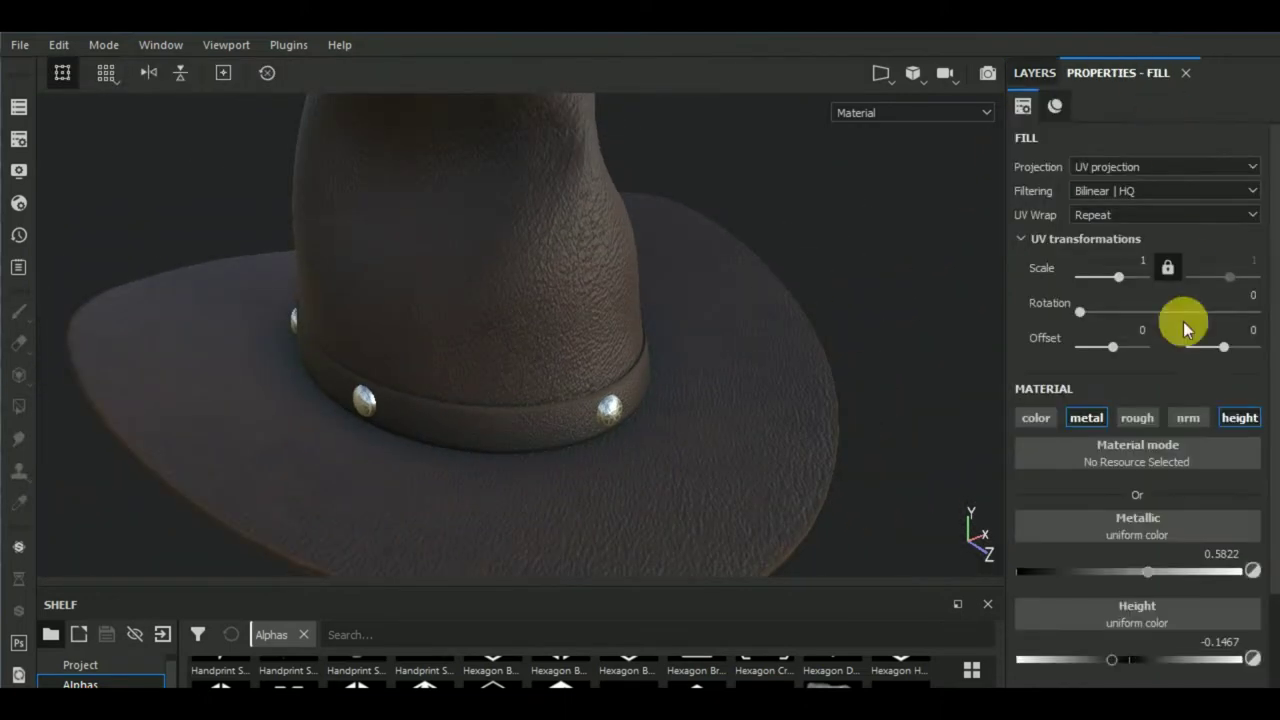
scroll(777, 449, up, 1)
scroll(654, 374, up, 1)
scroll(648, 378, up, 2)
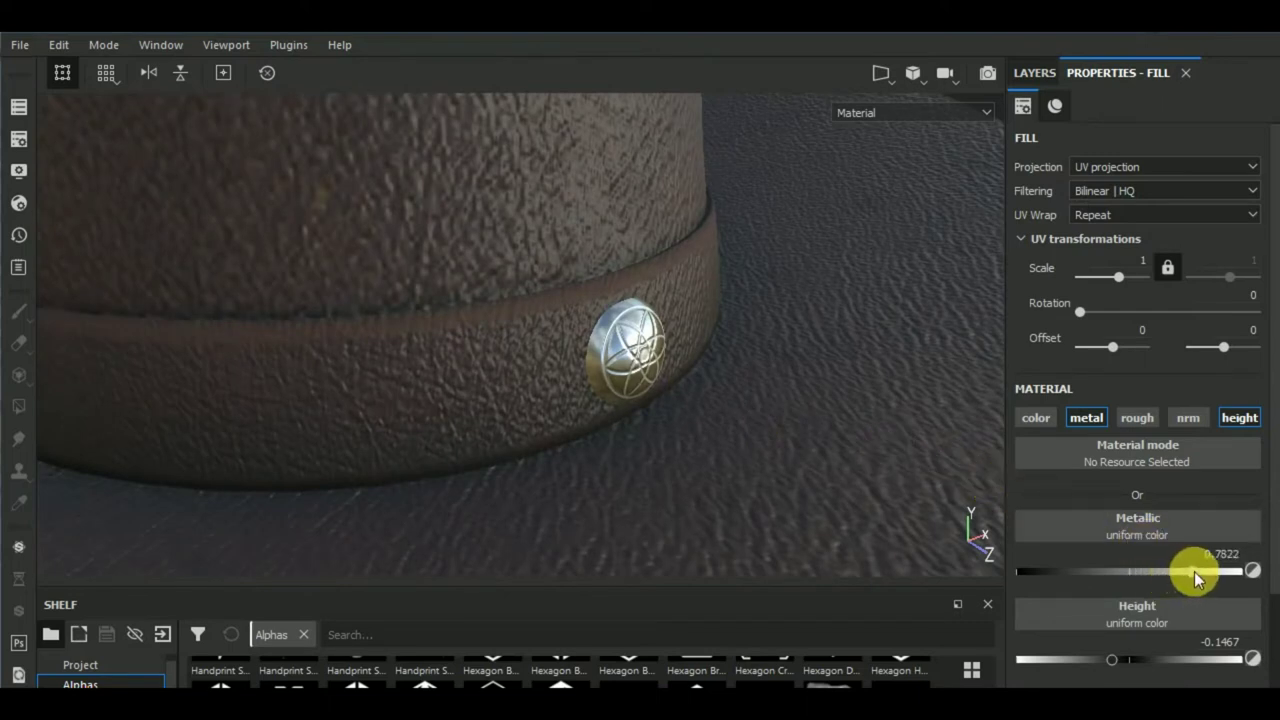
drag(1091, 657, 1105, 659)
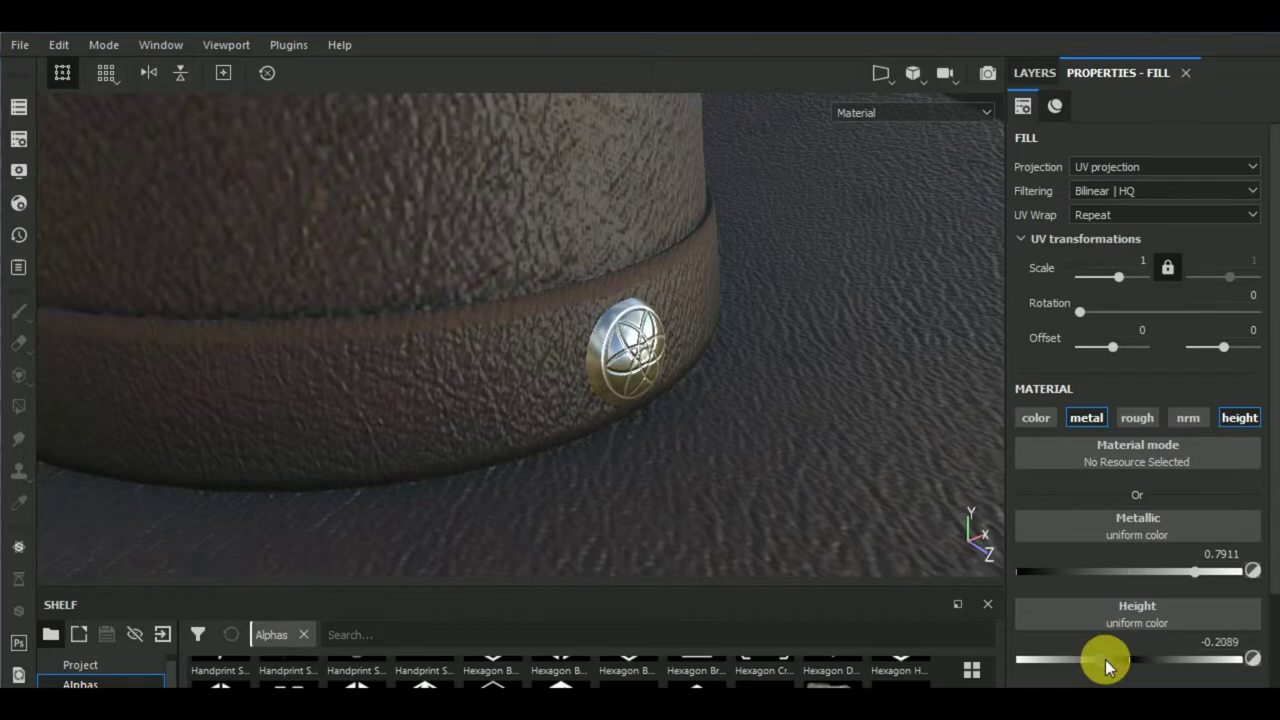
scroll(749, 466, down, 1)
scroll(729, 452, down, 2)
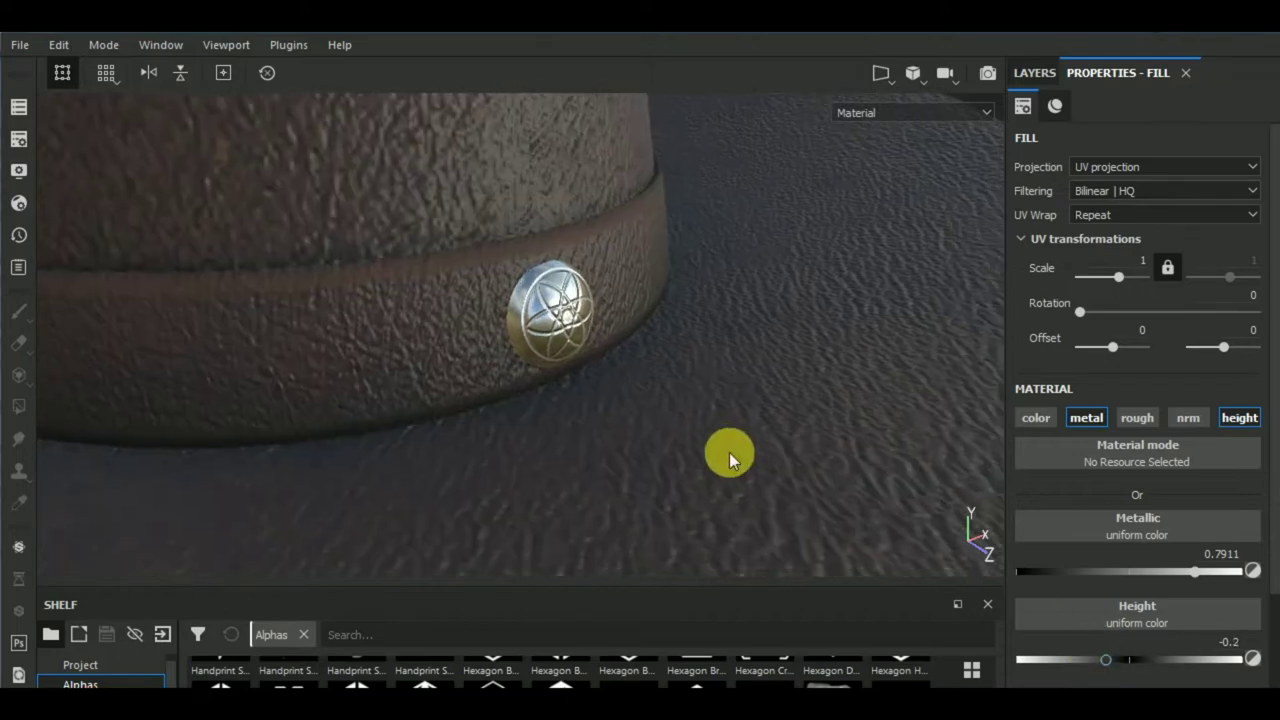
scroll(722, 441, down, 3)
scroll(732, 447, down, 2)
alt+drag(732, 446, 817, 428)
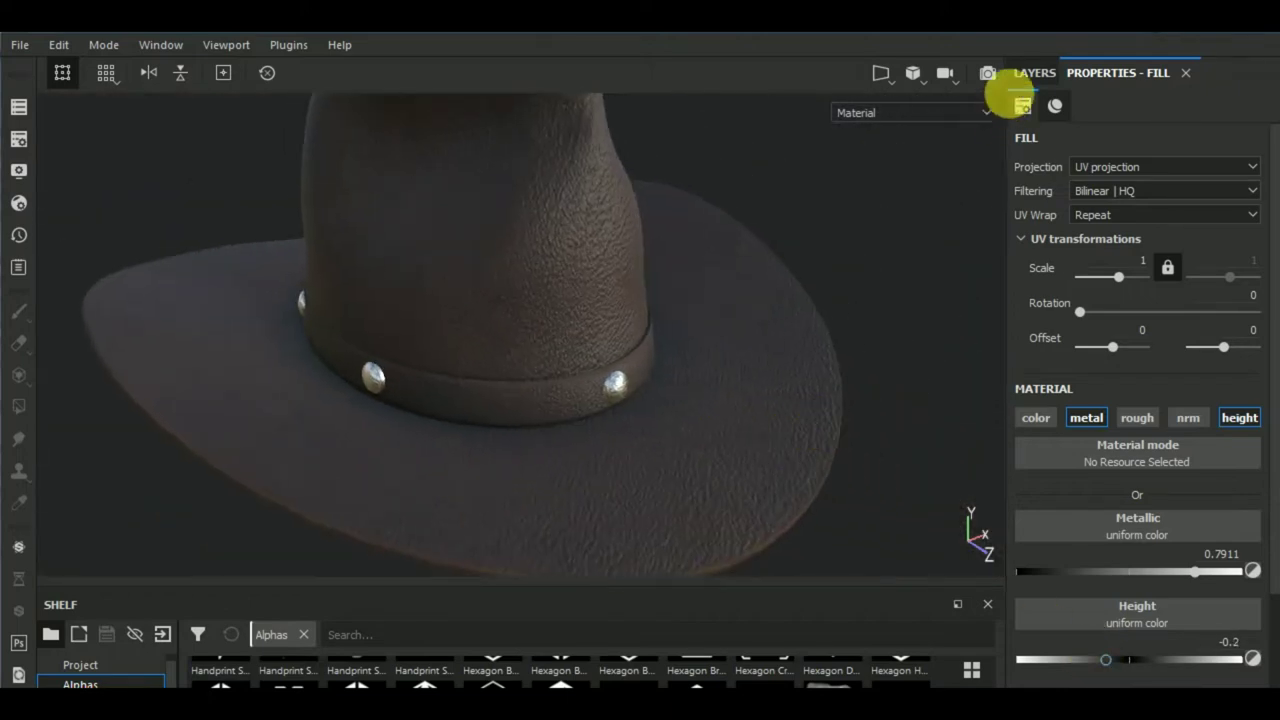
- Rename Fill layer 1 to 'symbol'
click(1034, 73)
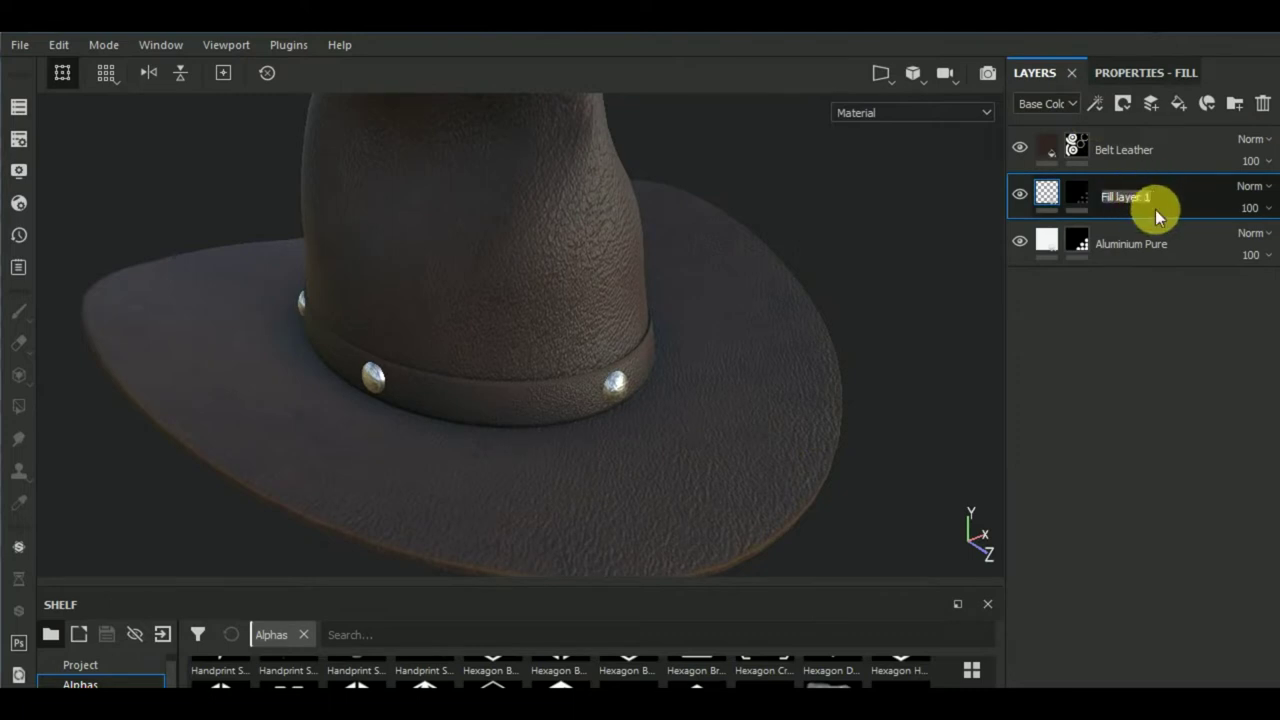
text(symbol)
key(Return)
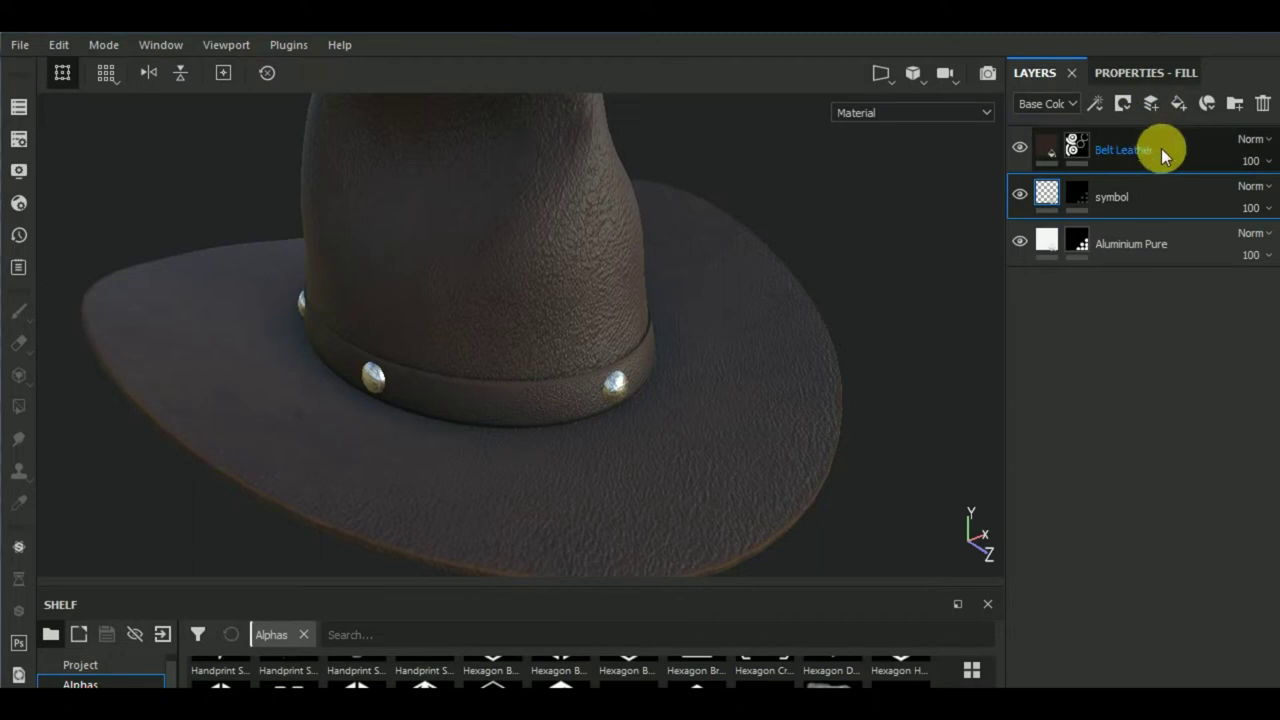
- Add a fill layer above Belt Leather using the ambient occlusion map as its base colour
click(1161, 148)
click(1180, 106)
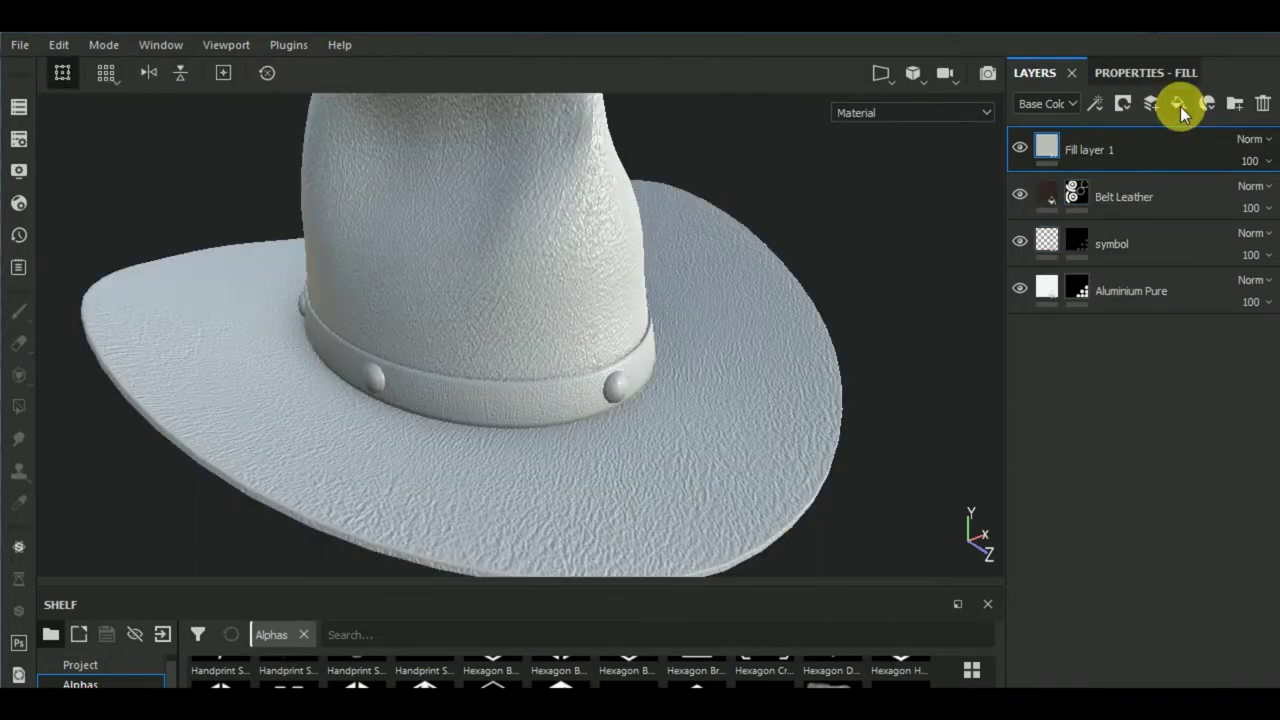
click(1137, 73)
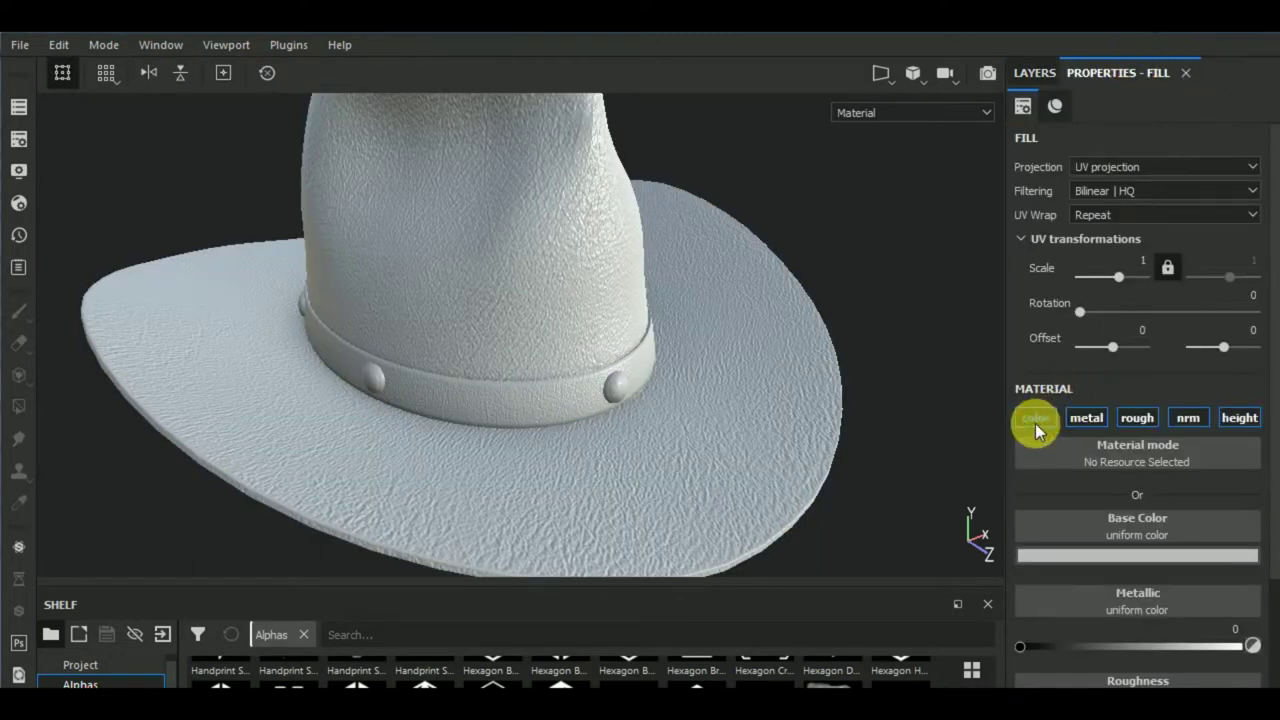
click(1166, 529)
click(1232, 325)
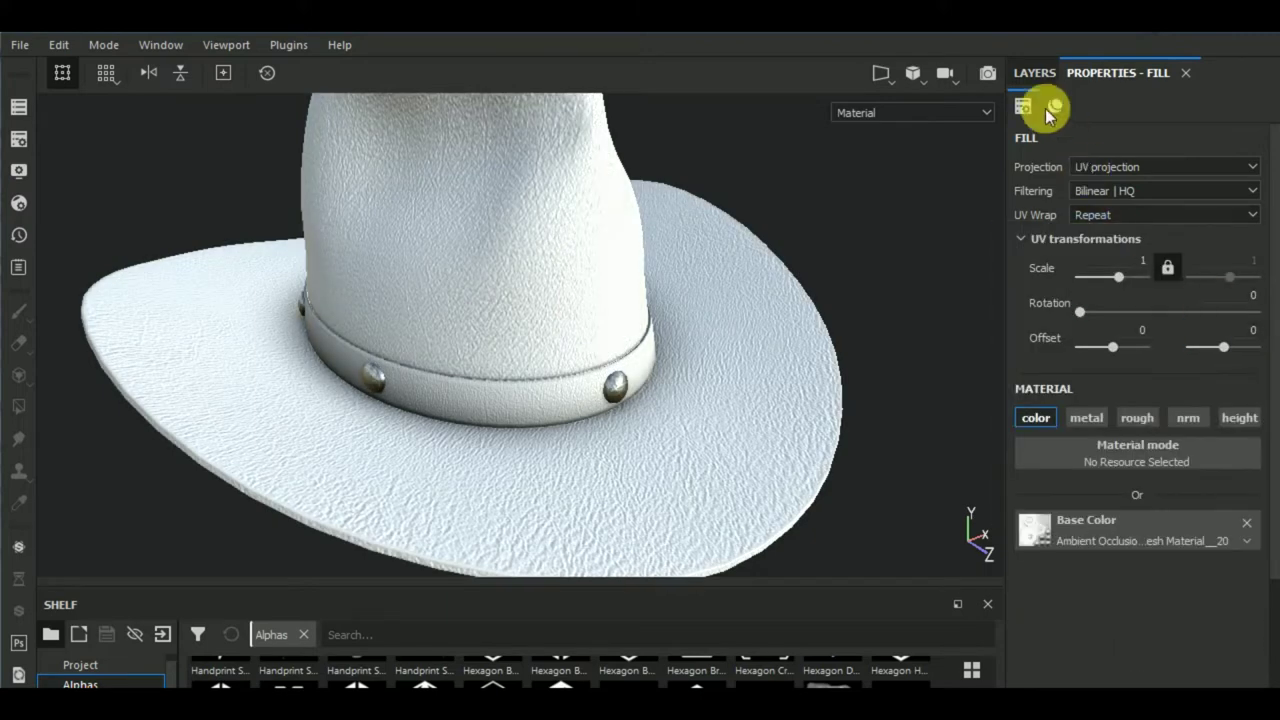
click(1033, 72)
- Set the occlusion fill layer to Multiply blending at 81 opacity
click(1240, 150)
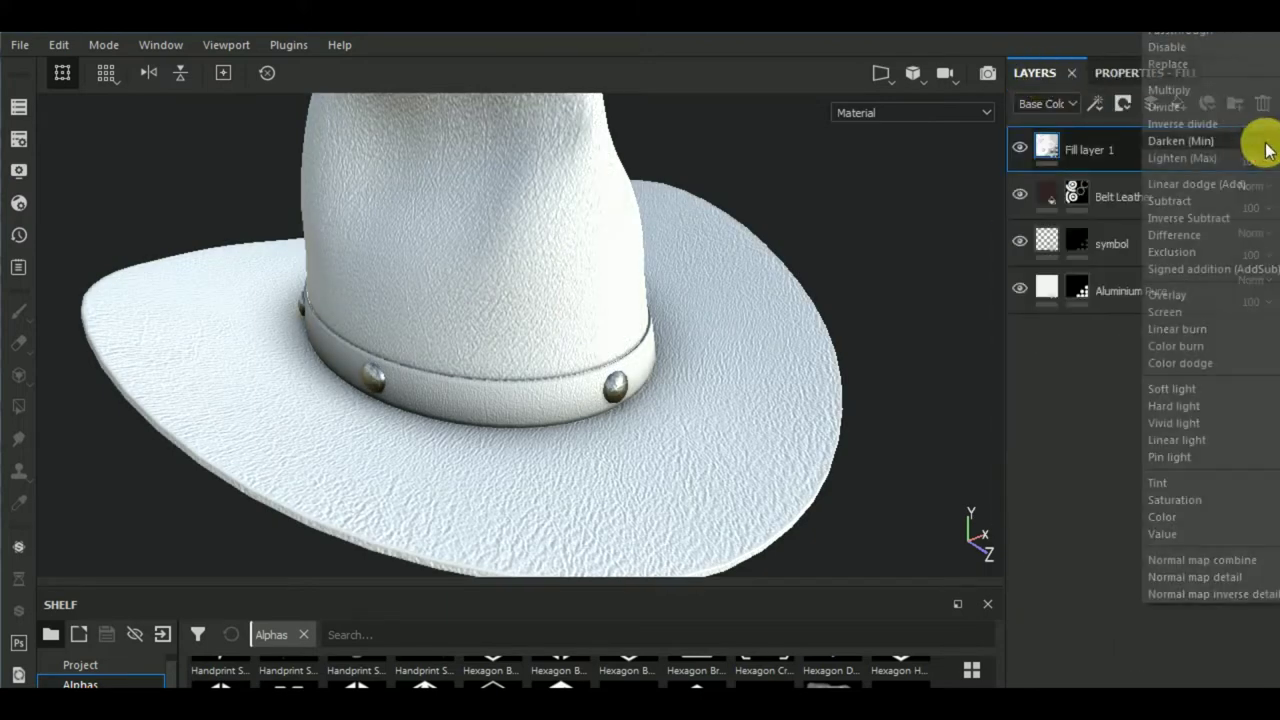
click(1186, 95)
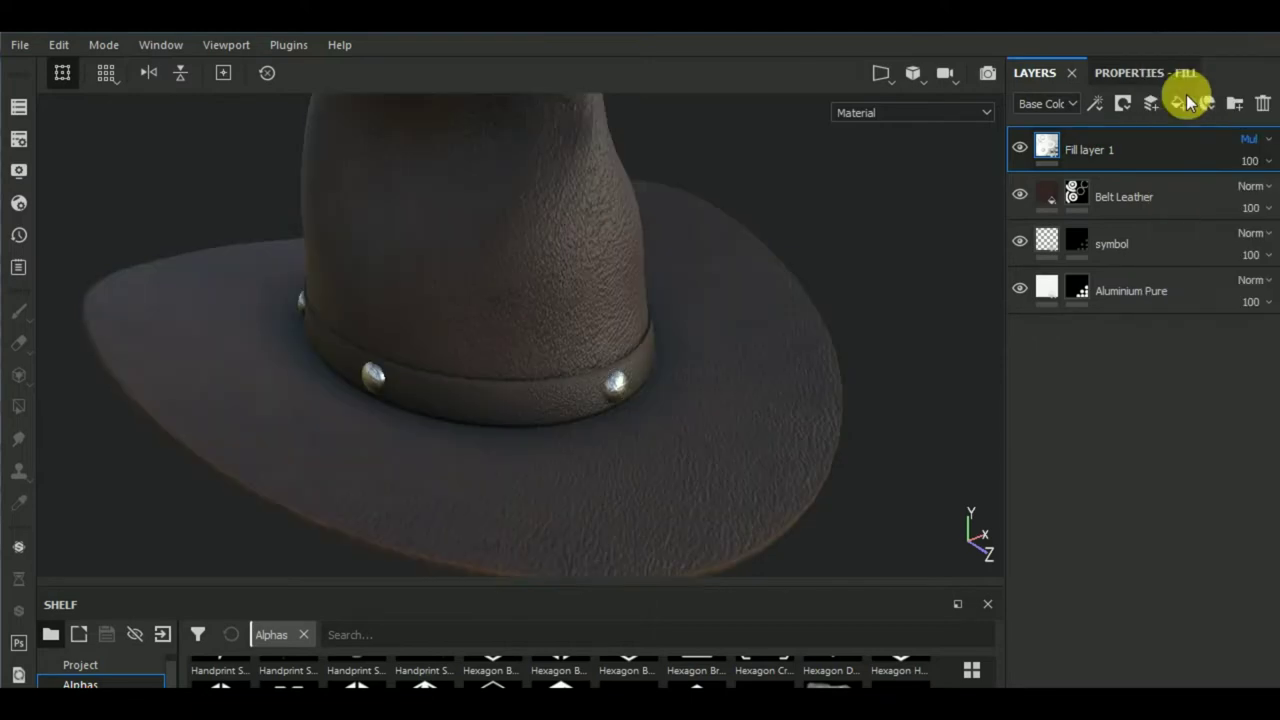
click(1020, 150)
click(1020, 150)
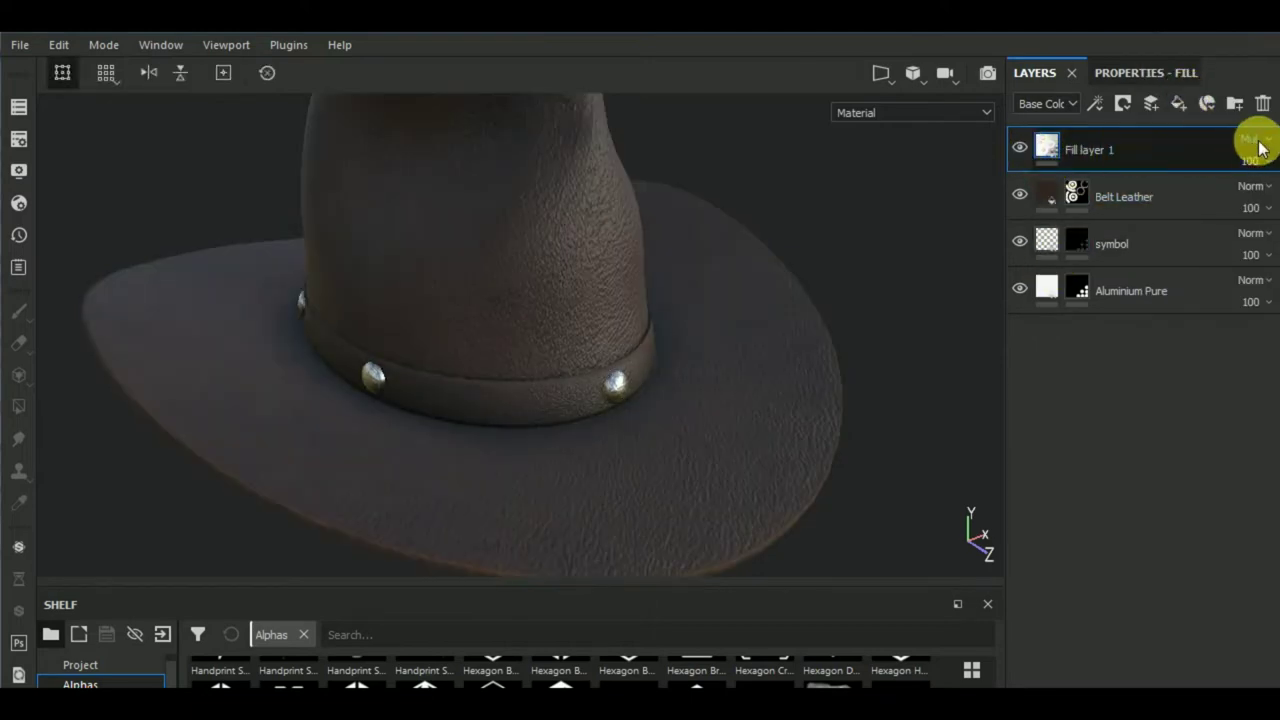
click(1252, 161)
drag(1255, 190, 1265, 203)
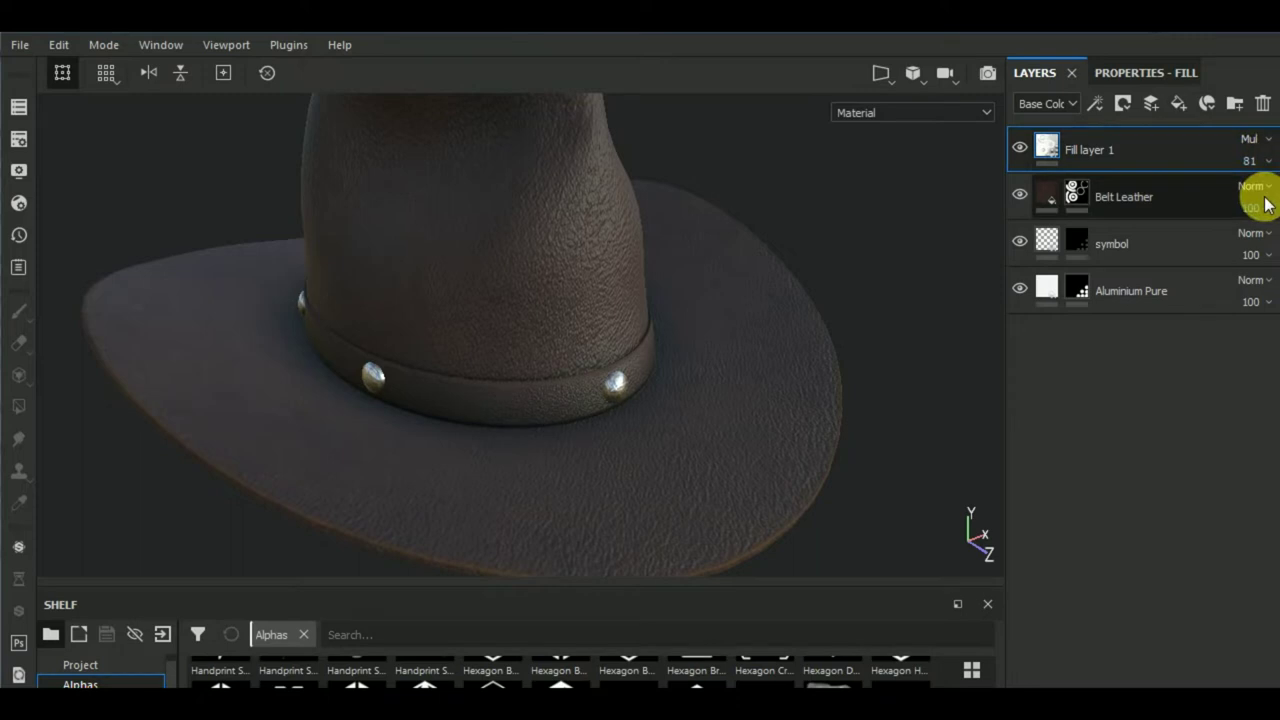
- Rename the top fill layer to 'ao' and the paint layer beneath it to 'Belt Leather'
double_click(1088, 153)
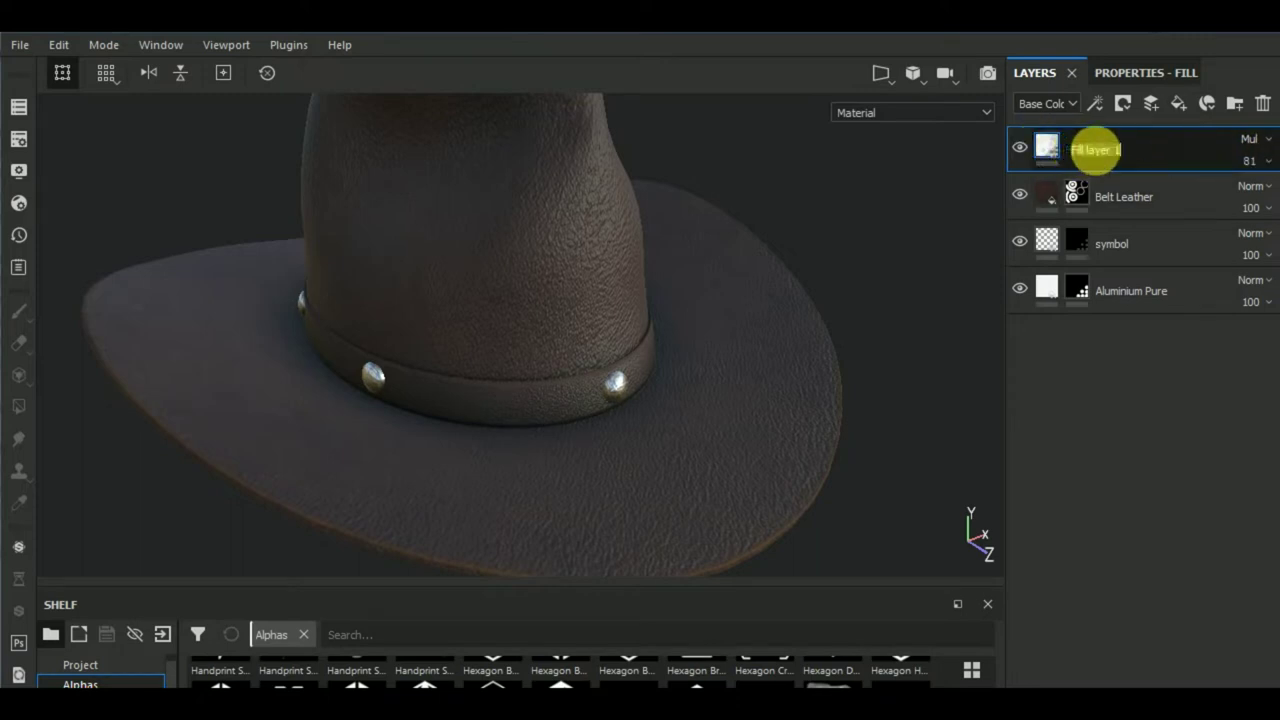
text(ao)
double_click(1120, 199)
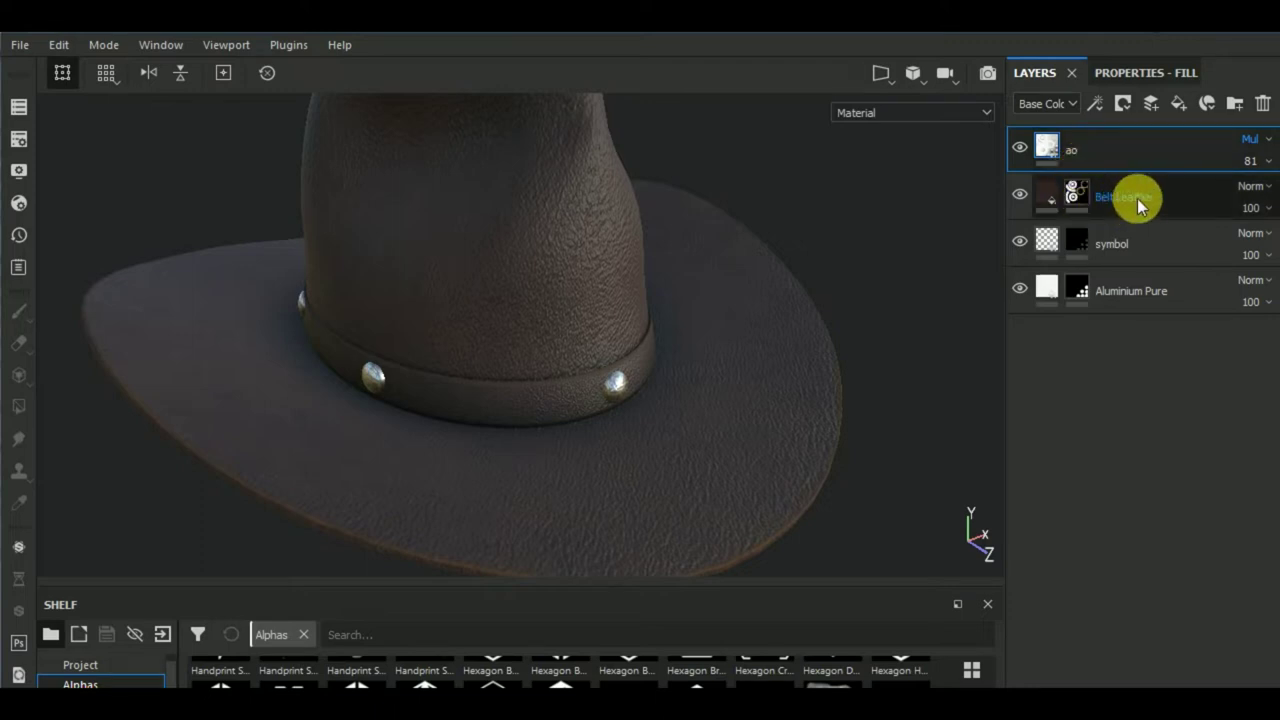
key(Return)
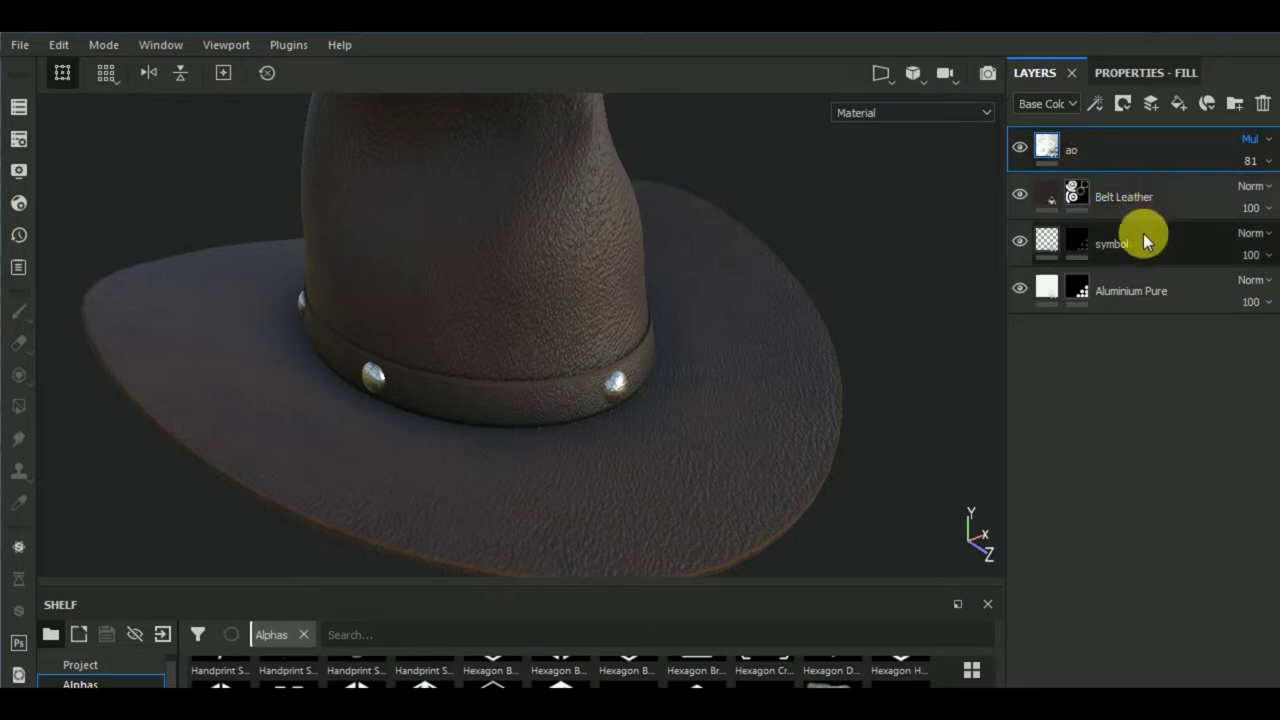
- Add Fill layer 1 above Belt Leather and give it a black mask
click(1145, 198)
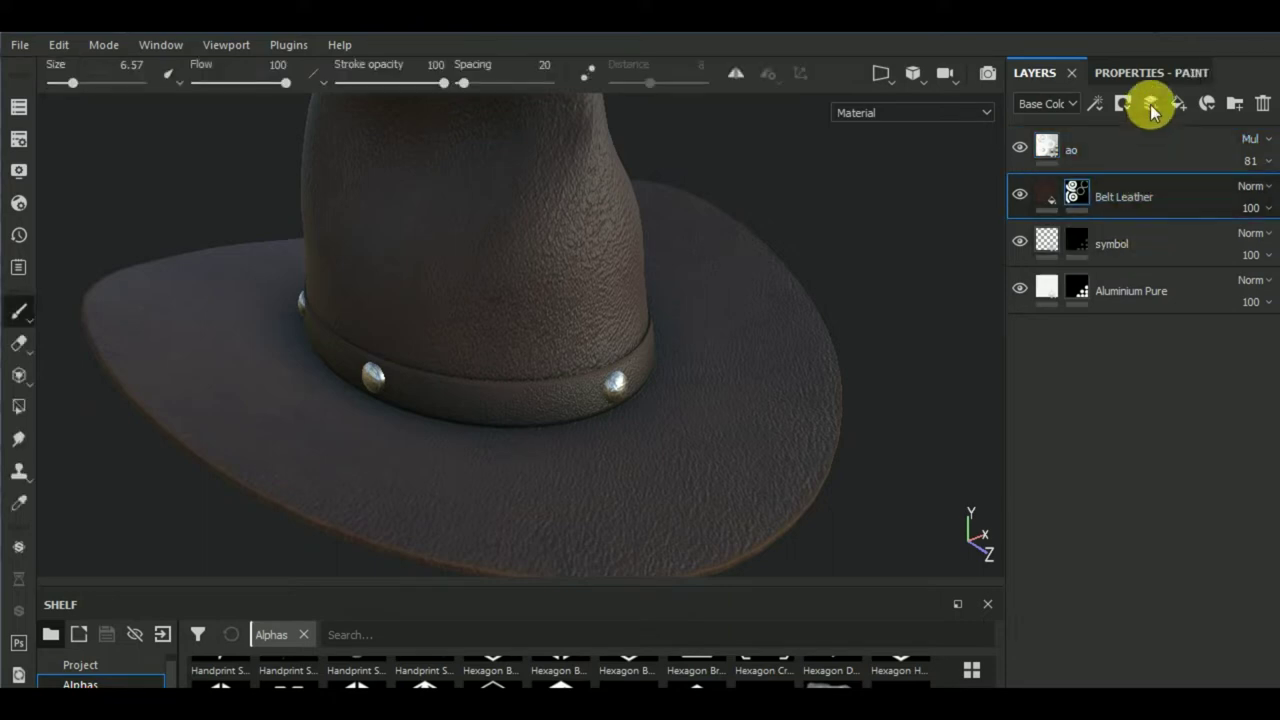
click(1183, 105)
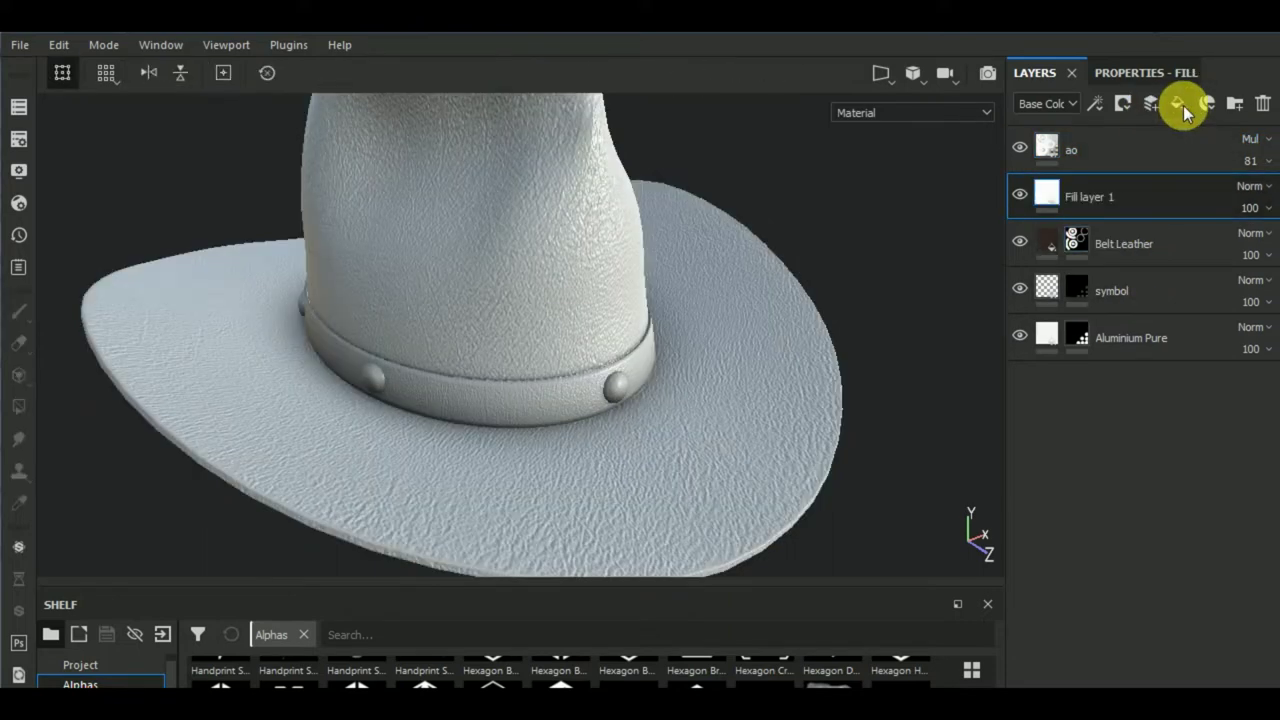
click(1123, 103)
click(1126, 110)
click(1126, 110)
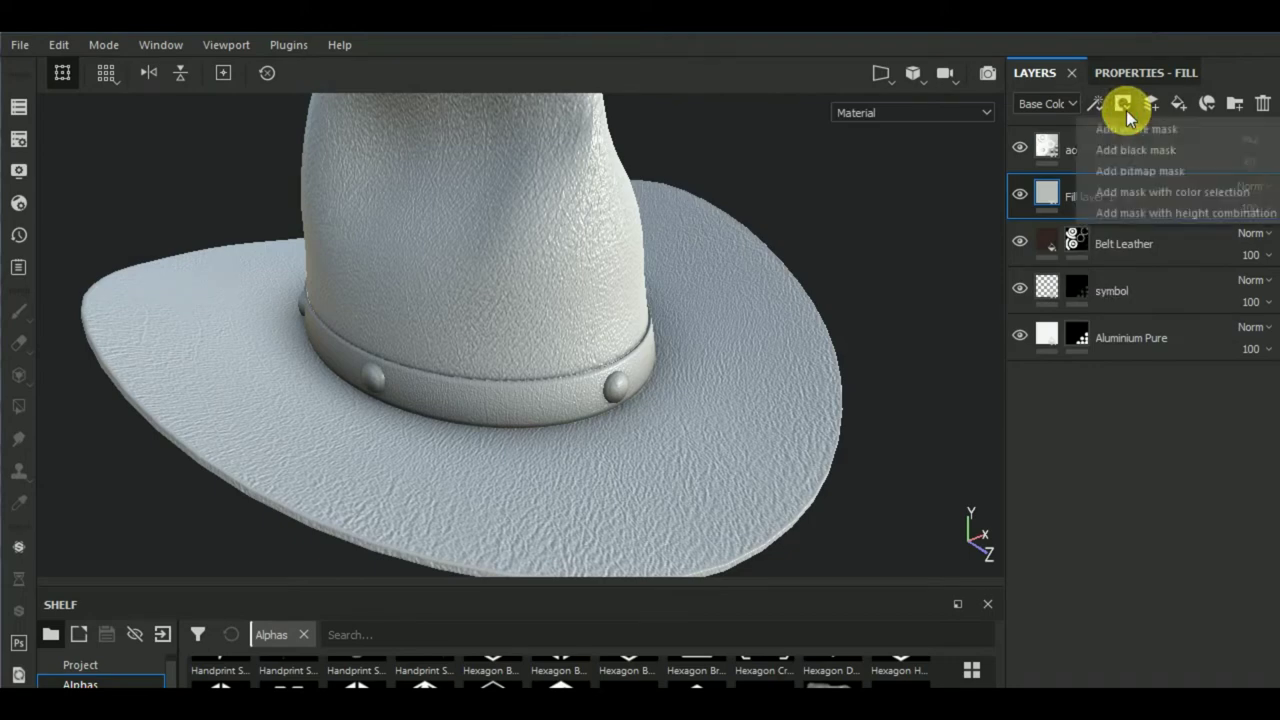
click(1147, 148)
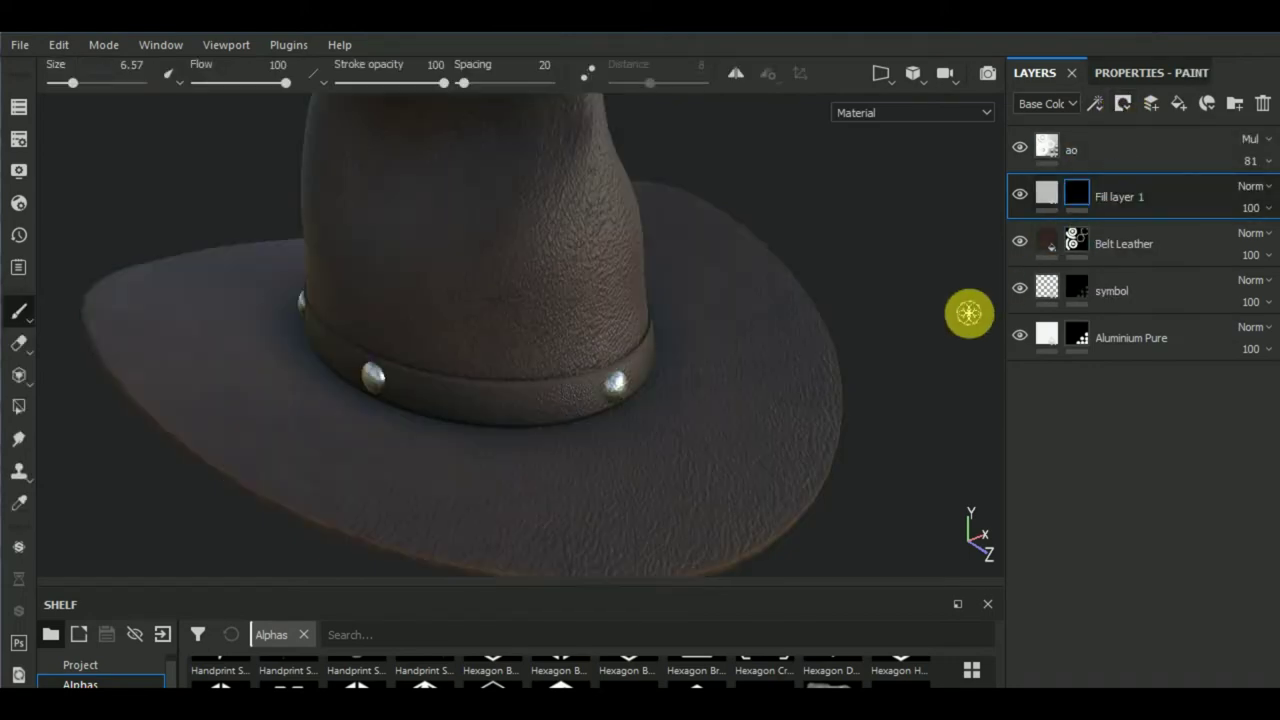
- Set Fill layer 1's base colour to a near-black brown sampled from the hat's leather
click(1046, 192)
click(1127, 72)
click(1137, 556)
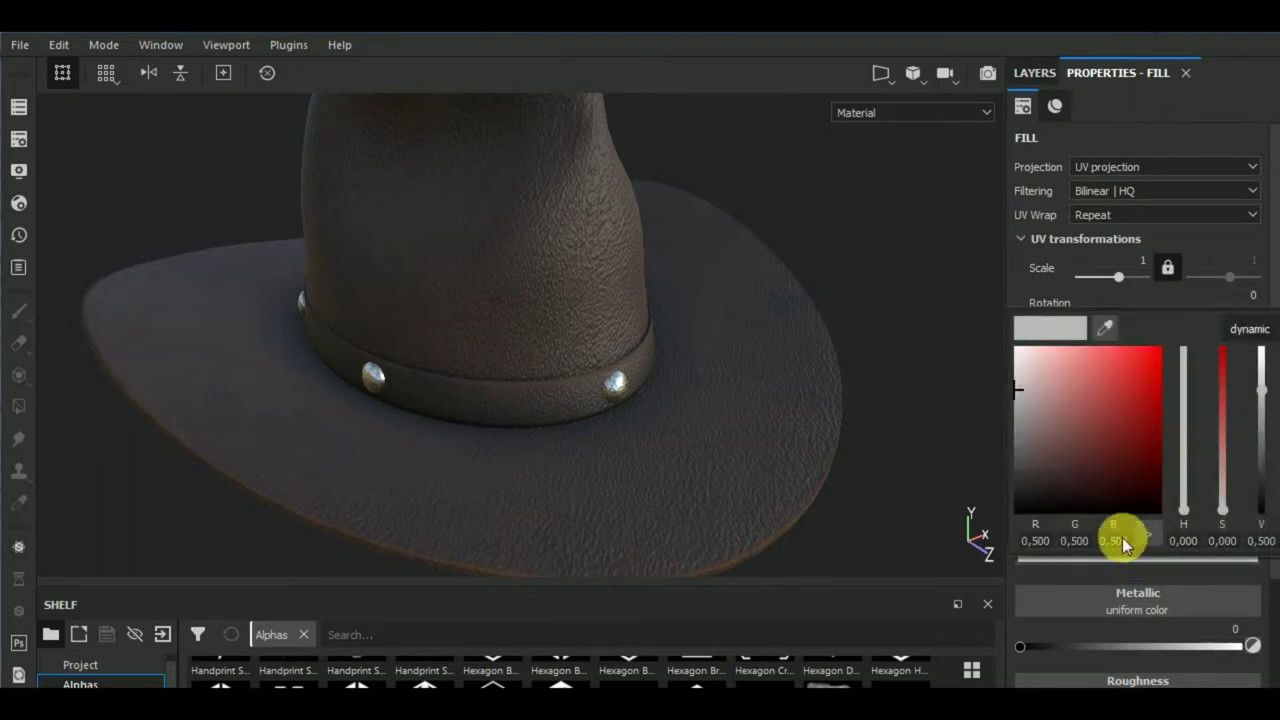
click(1106, 330)
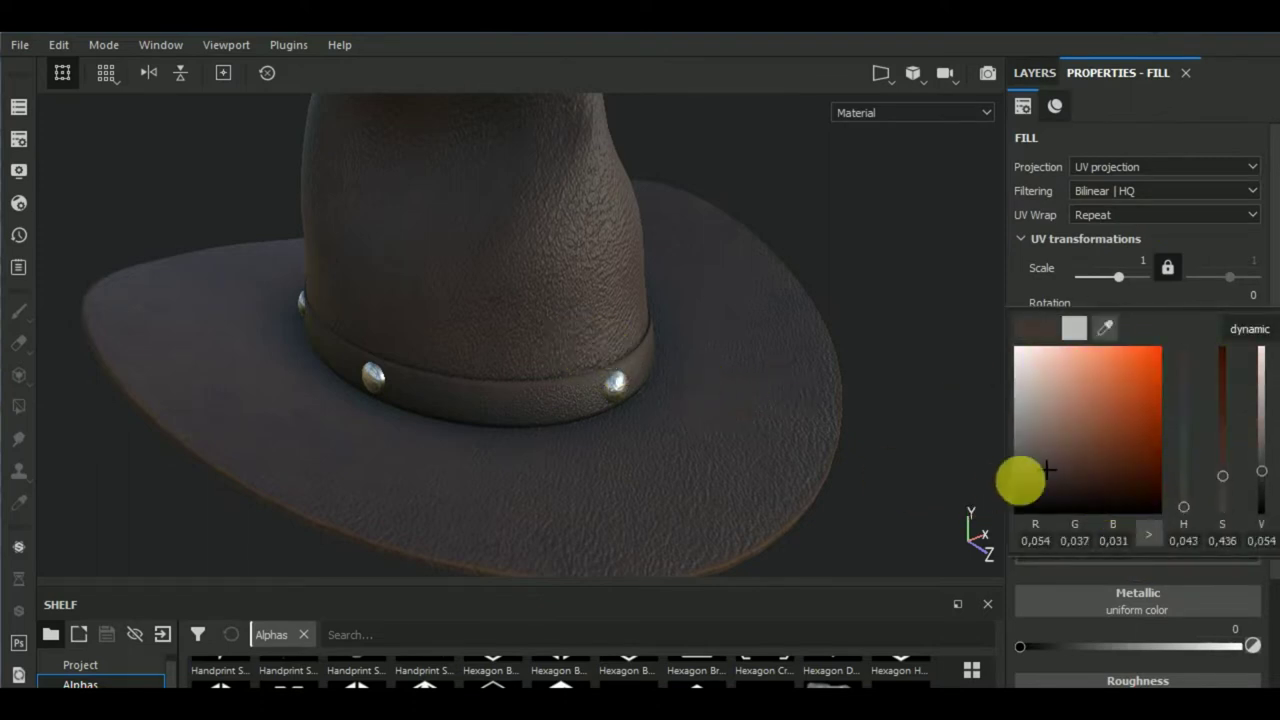
click(1036, 481)
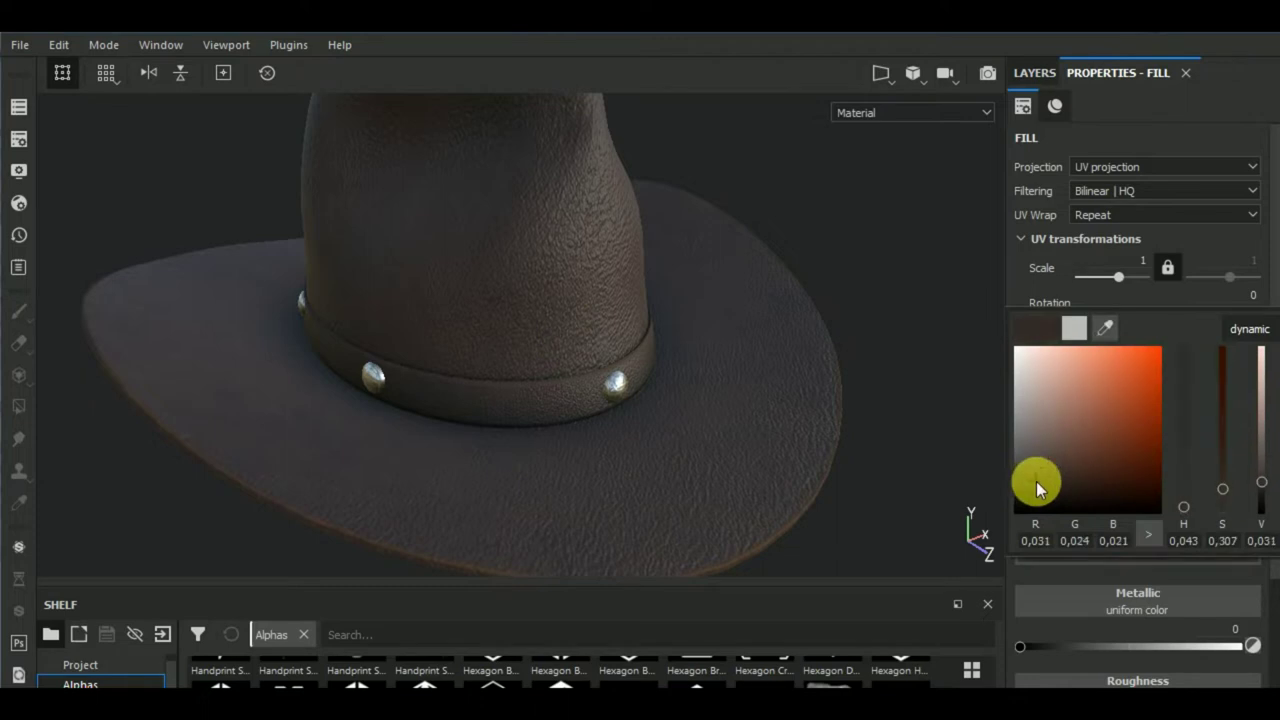
- Give Fill layer 1 roughness 0.7378 and height -0.0933, then frame the whole hat
click(1042, 73)
scroll(1192, 495, down, 2)
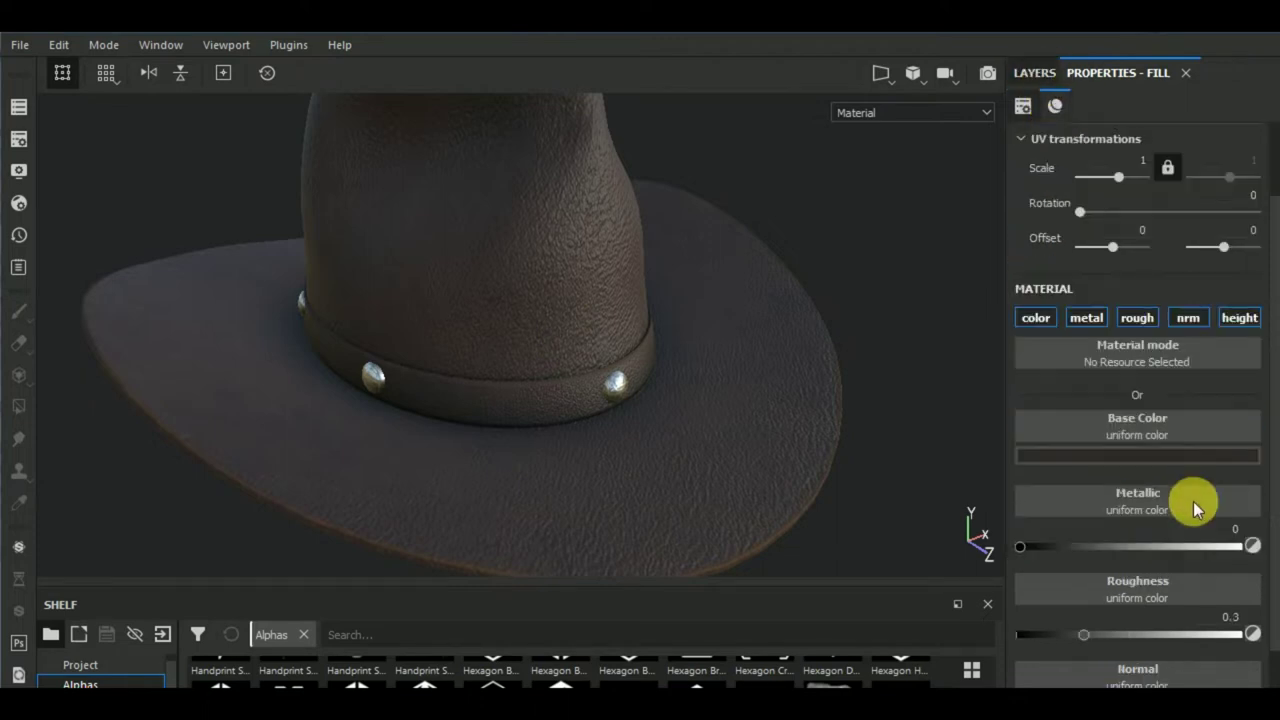
scroll(1193, 501, down, 2)
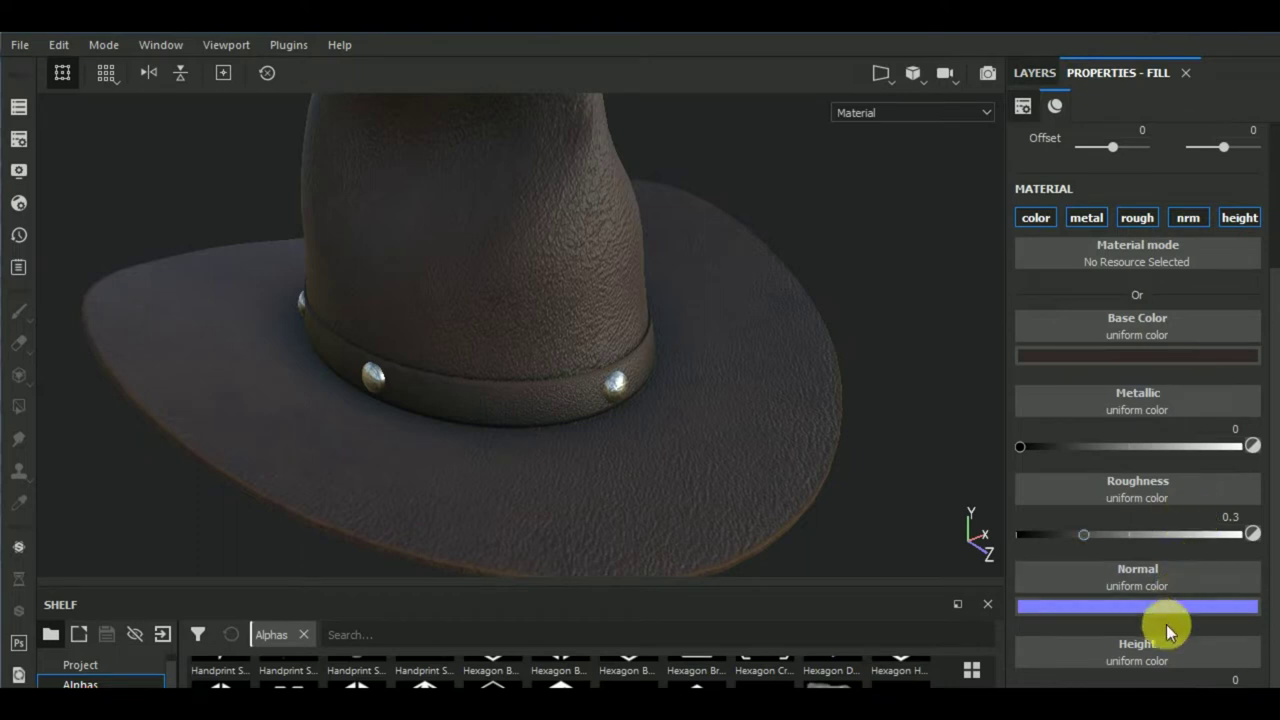
scroll(1163, 605, down, 1)
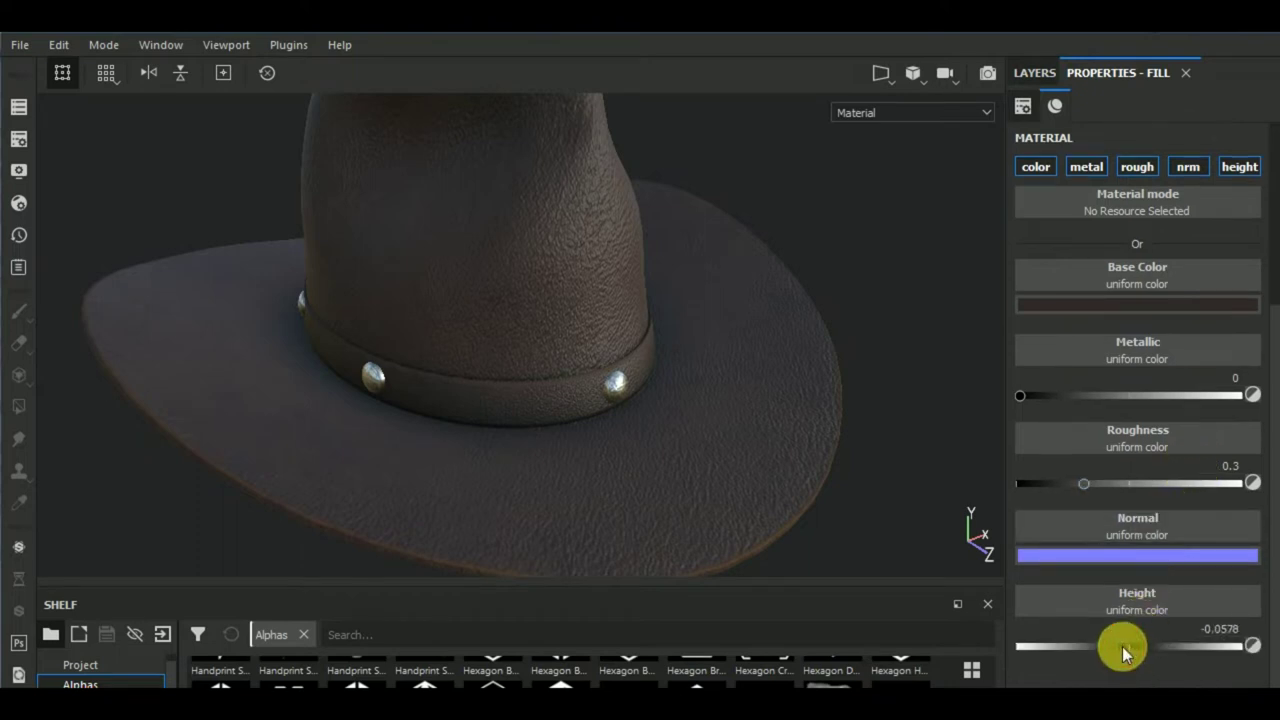
drag(1122, 646, 1118, 646)
key(f)
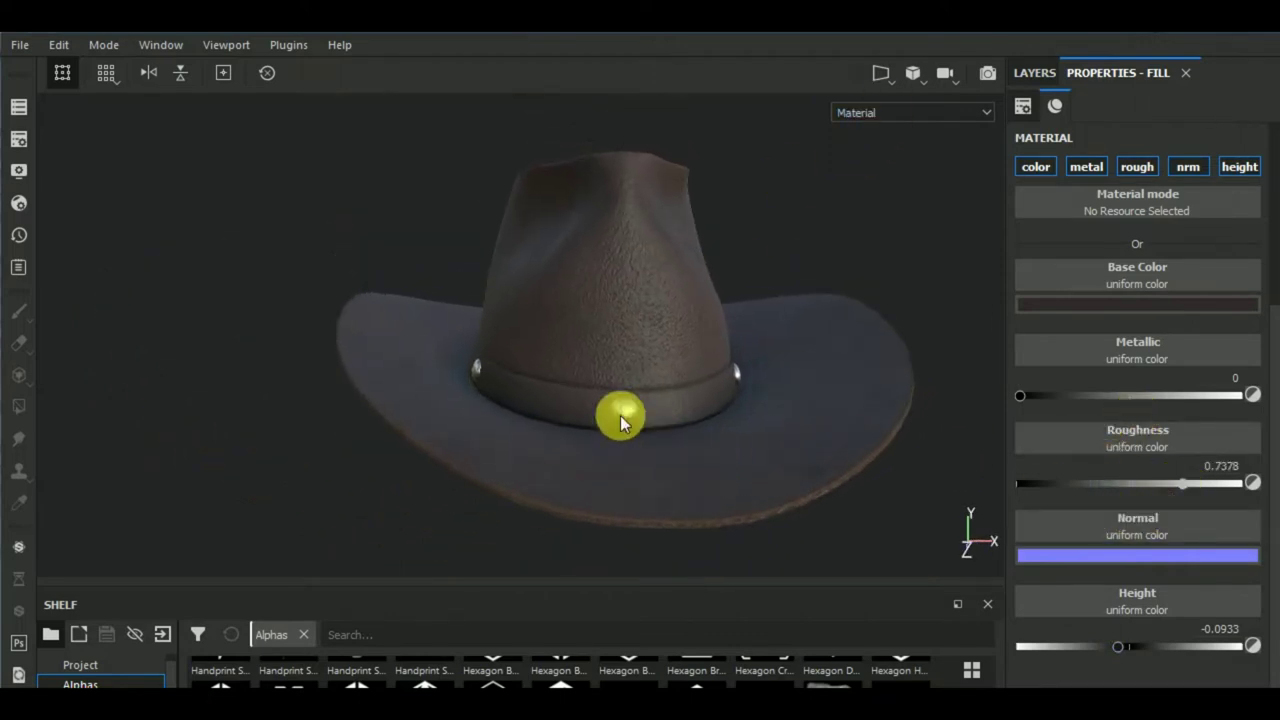
scroll(620, 415, up, 3)
scroll(658, 400, up, 2)
- Switch to the paint brush tool
click(1031, 73)
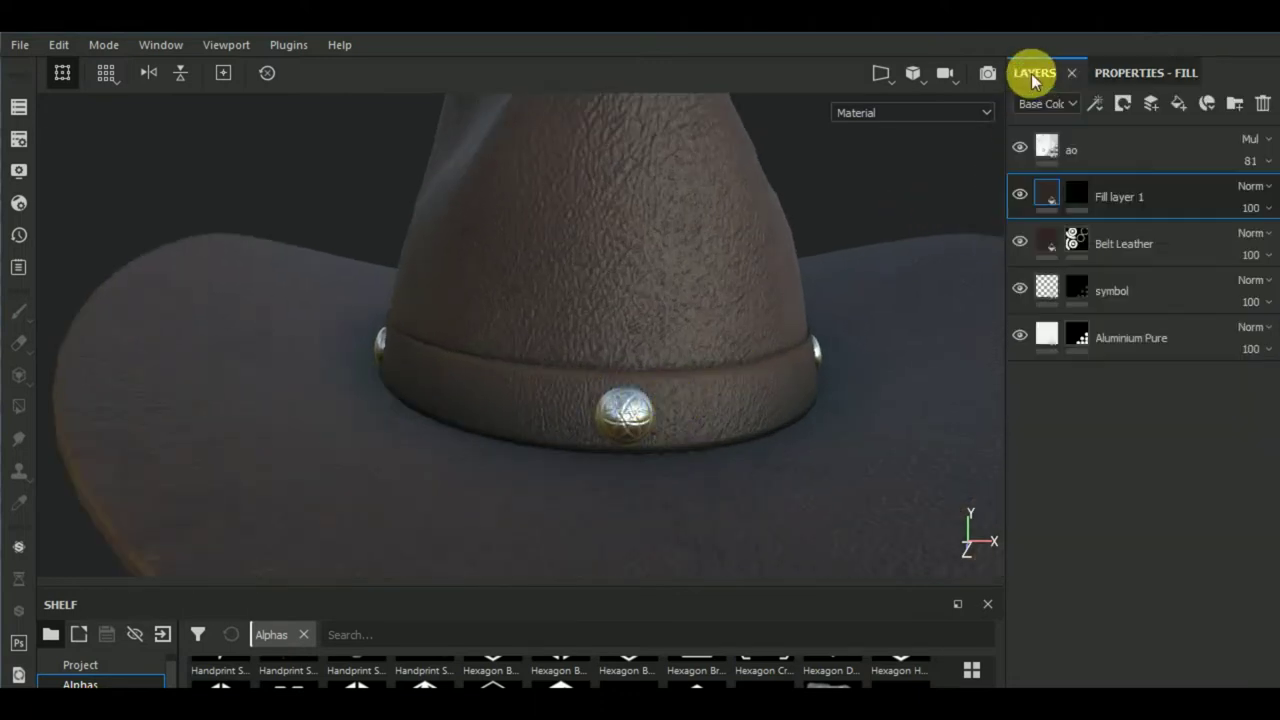
key(1)
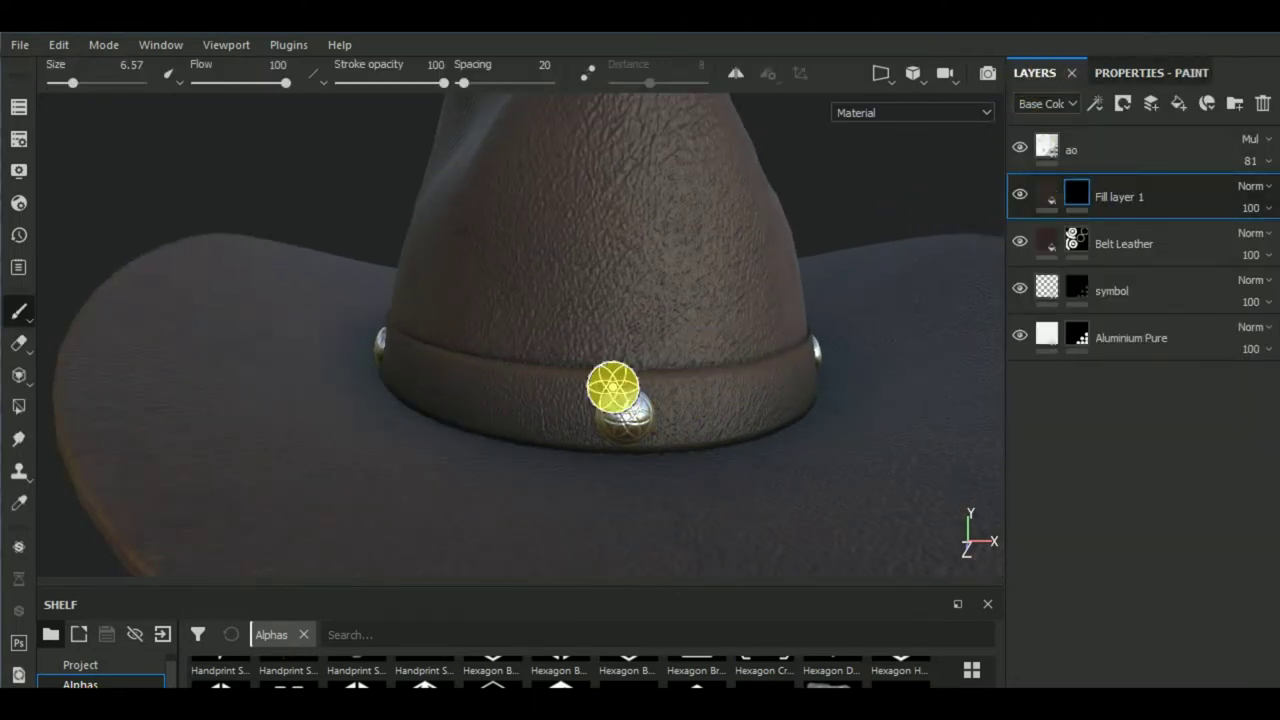
click(1126, 76)
- Replace the brush's Medieval Rosace alpha with Circle Inverted Gradient
scroll(1108, 570, down, 5)
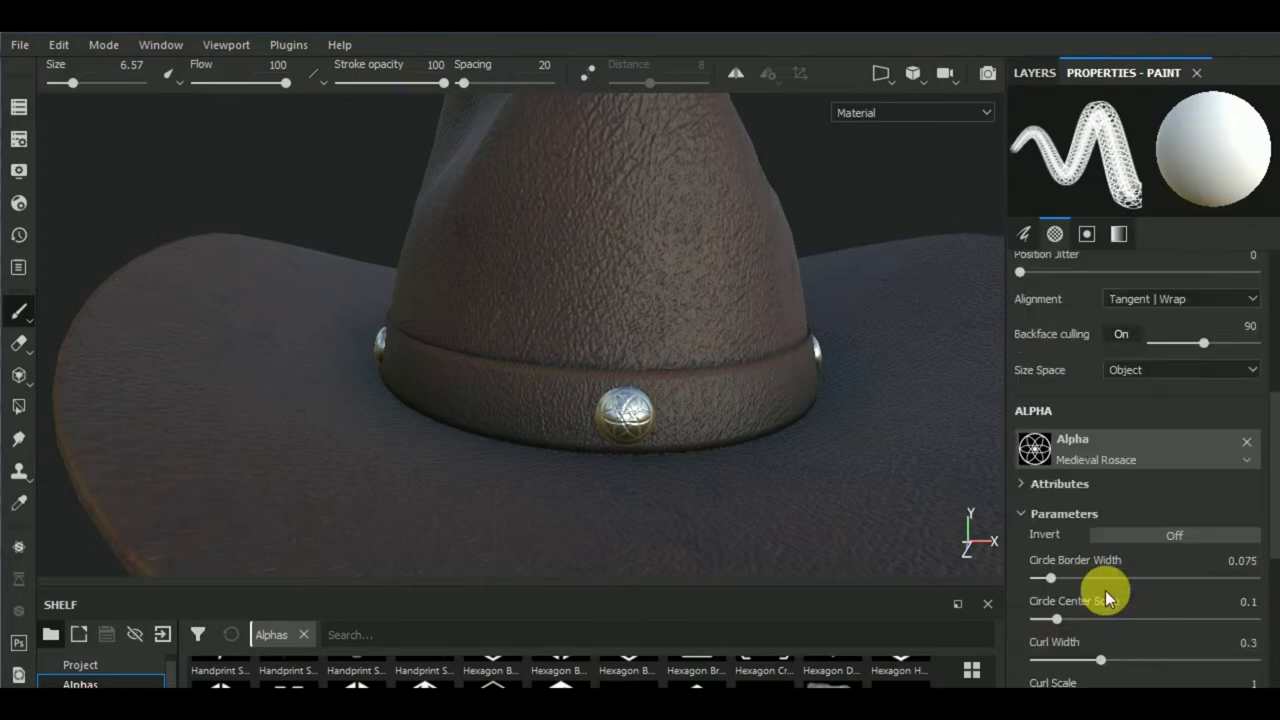
click(1083, 446)
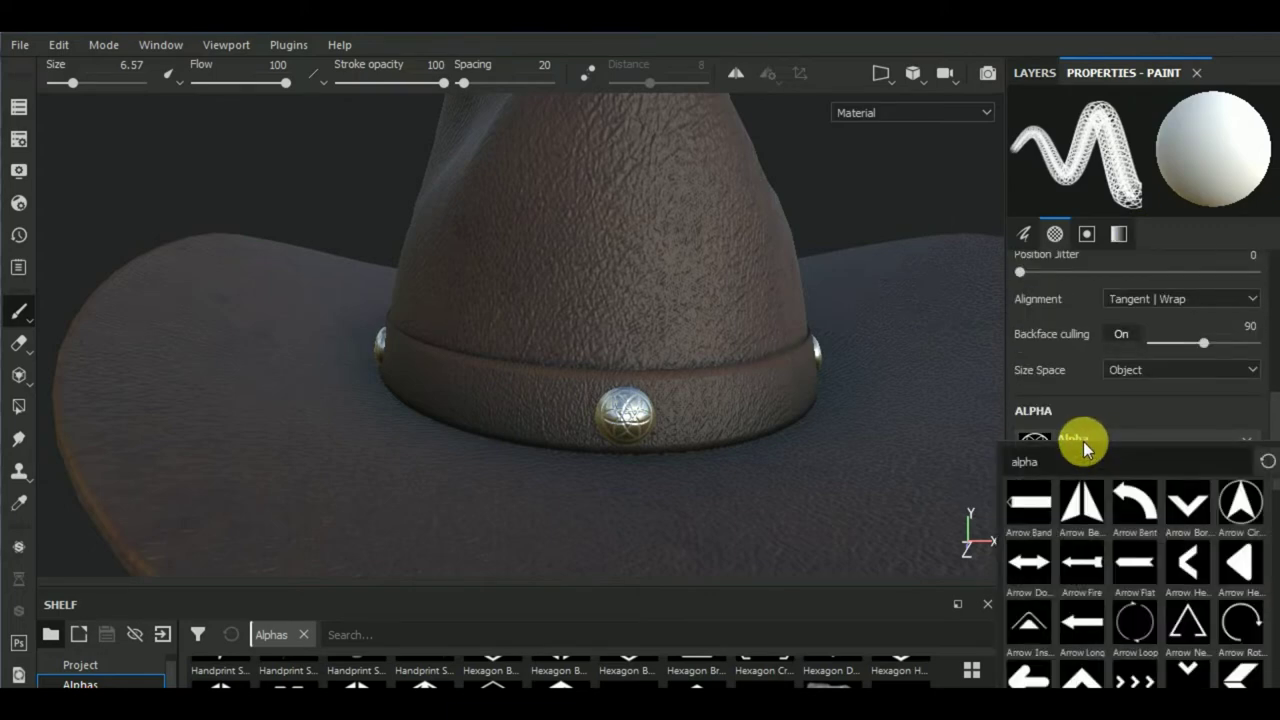
click(1076, 459)
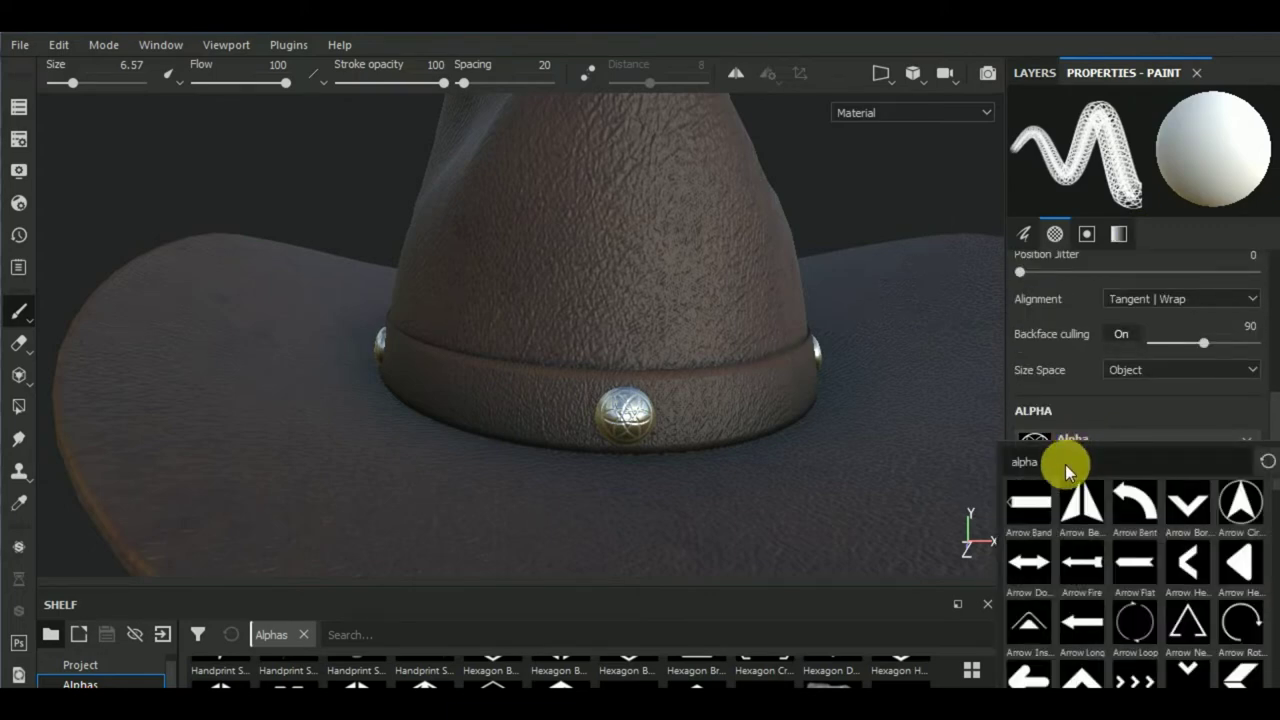
scroll(1215, 575, down, 3)
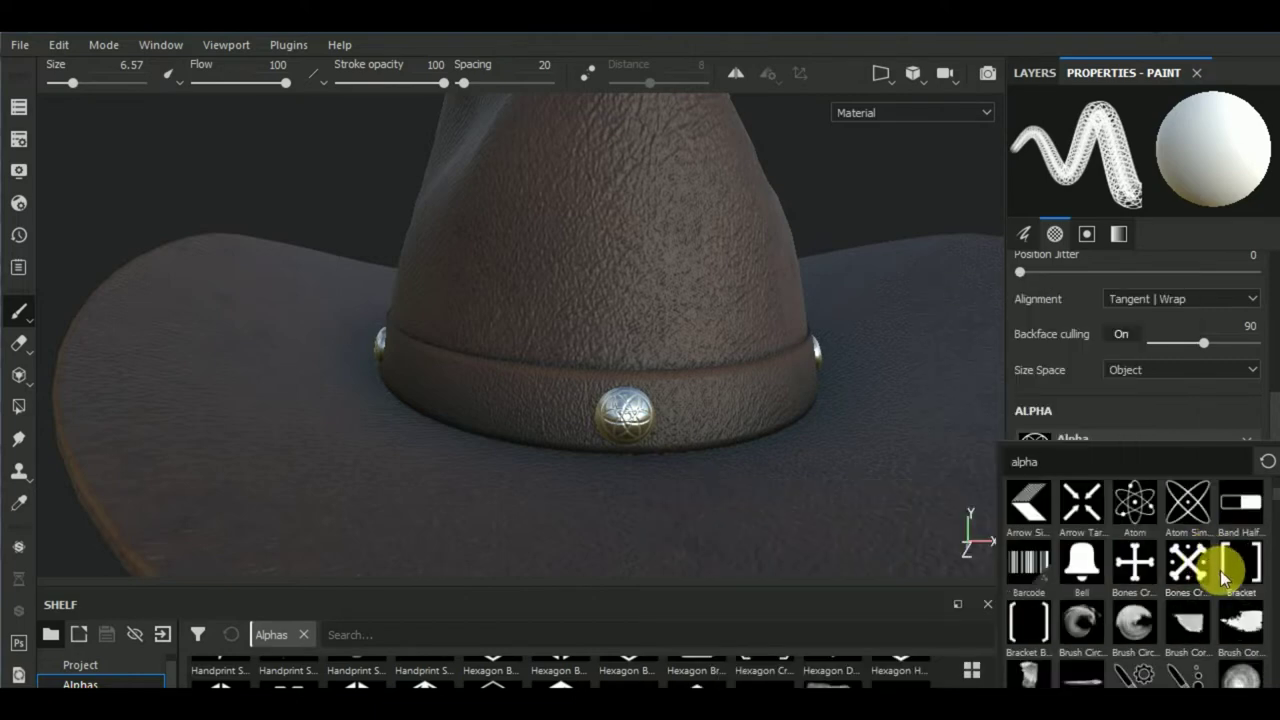
scroll(1220, 570, down, 5)
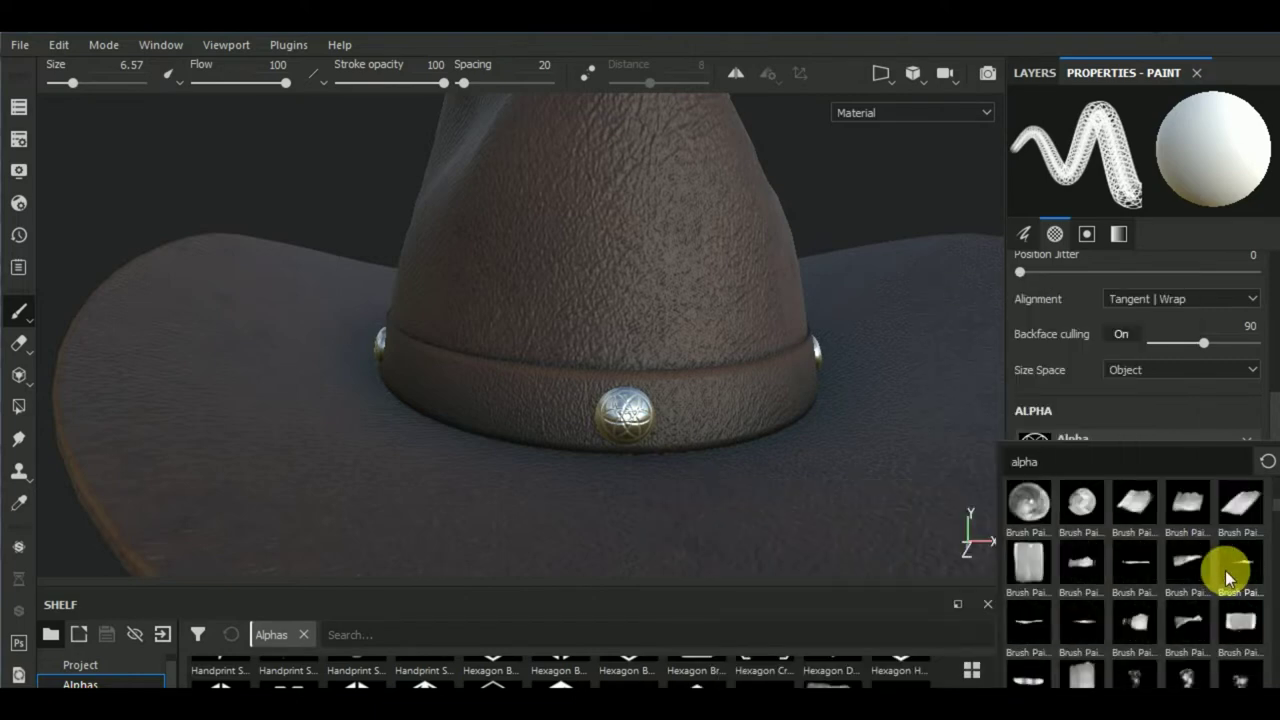
scroll(1227, 578, down, 3)
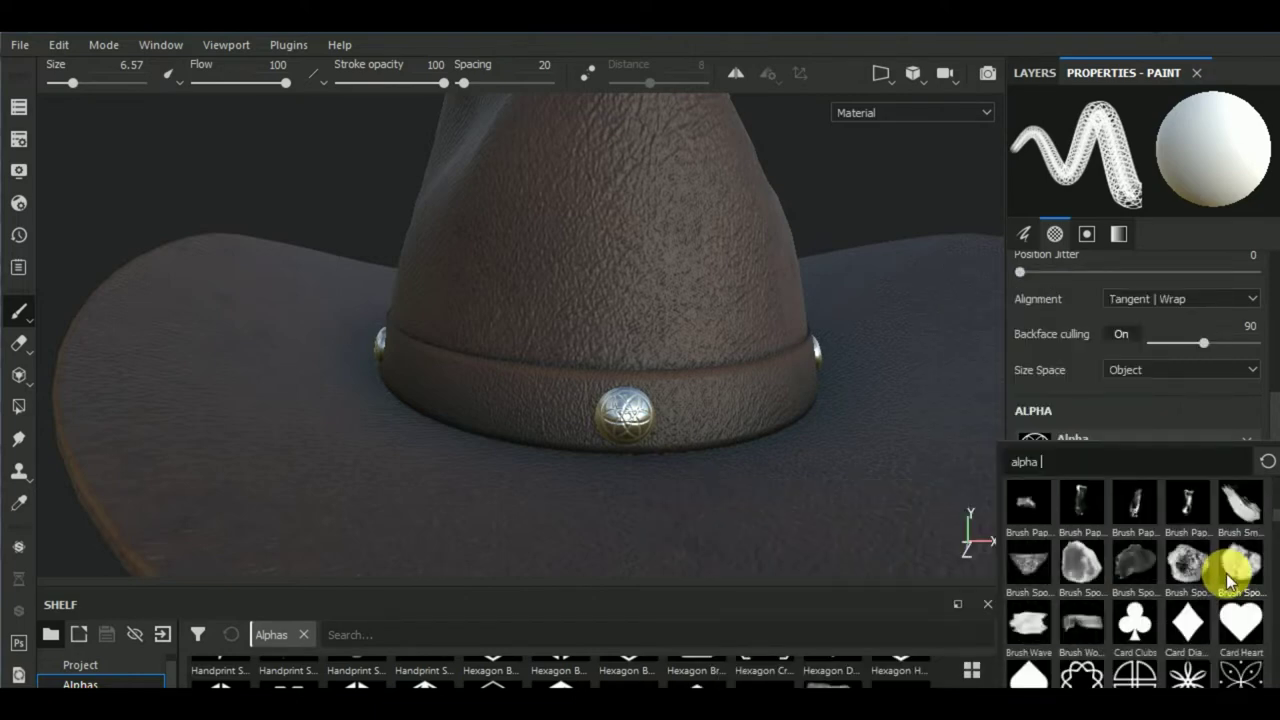
scroll(1226, 573, down, 3)
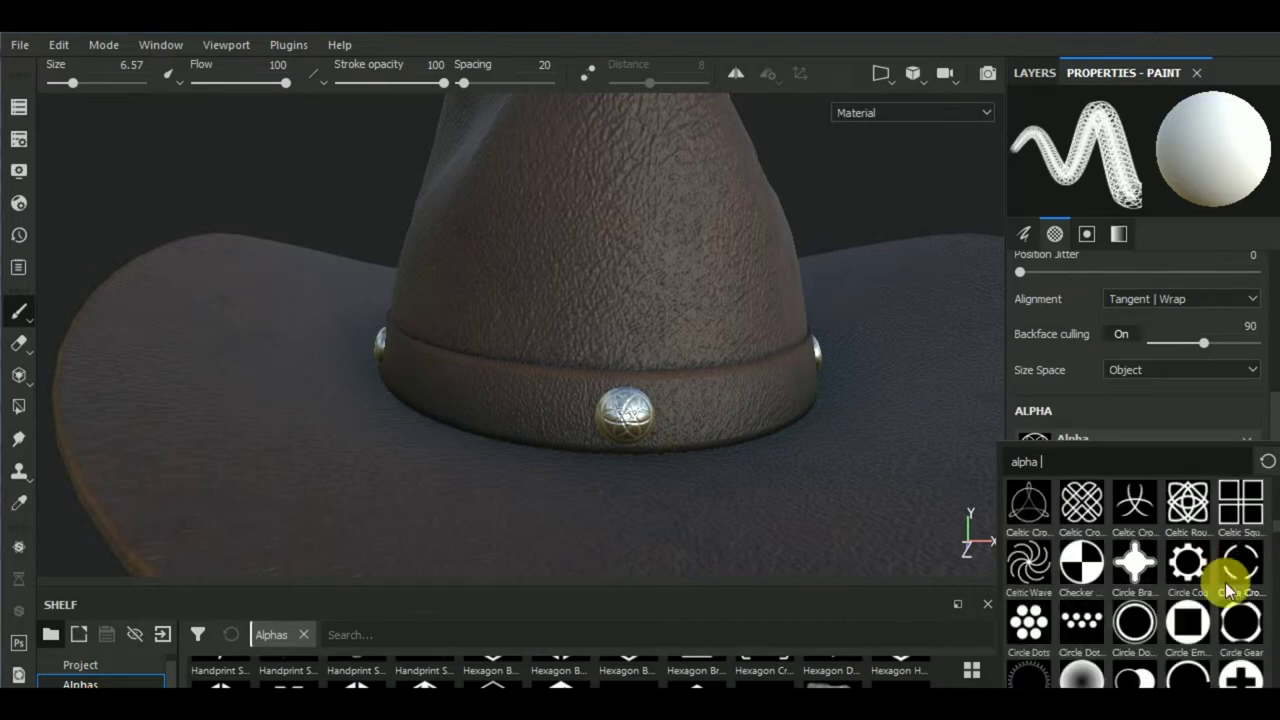
click(1088, 678)
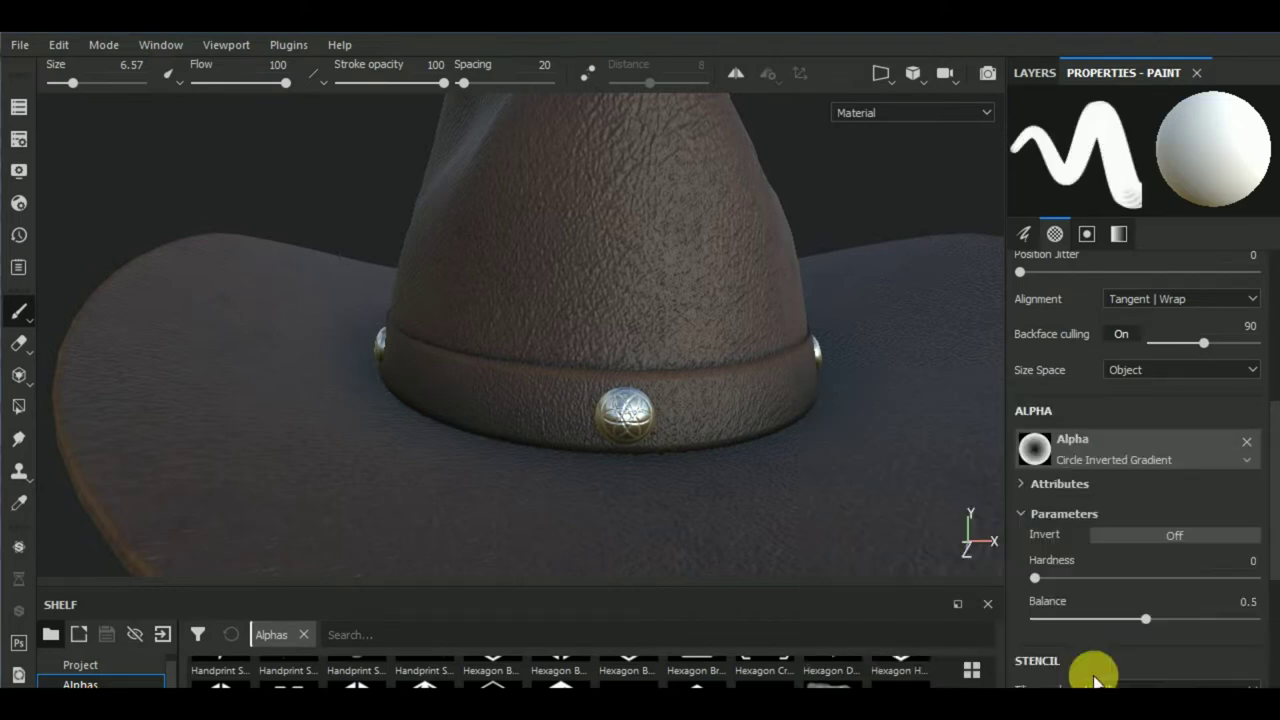
- Raise alpha hardness to 0.86, then swap the brush alpha to the soft round Shape alpha
click(1163, 579)
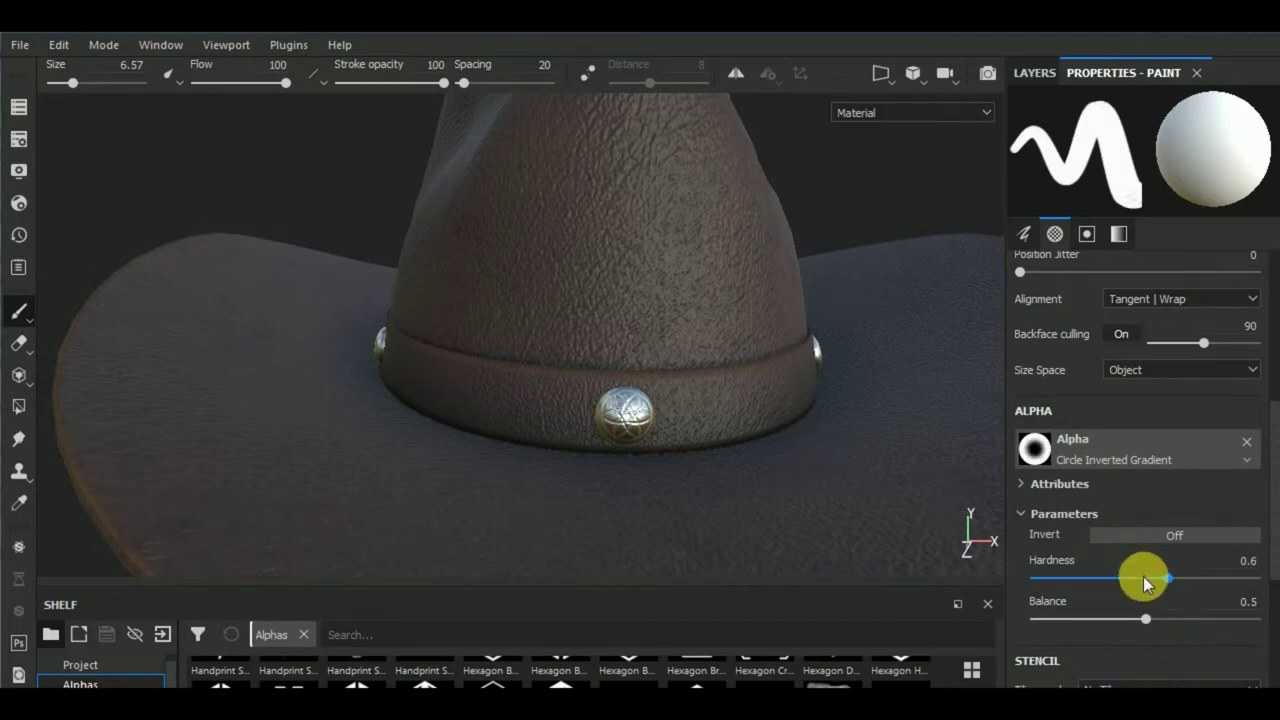
drag(1167, 578, 1222, 578)
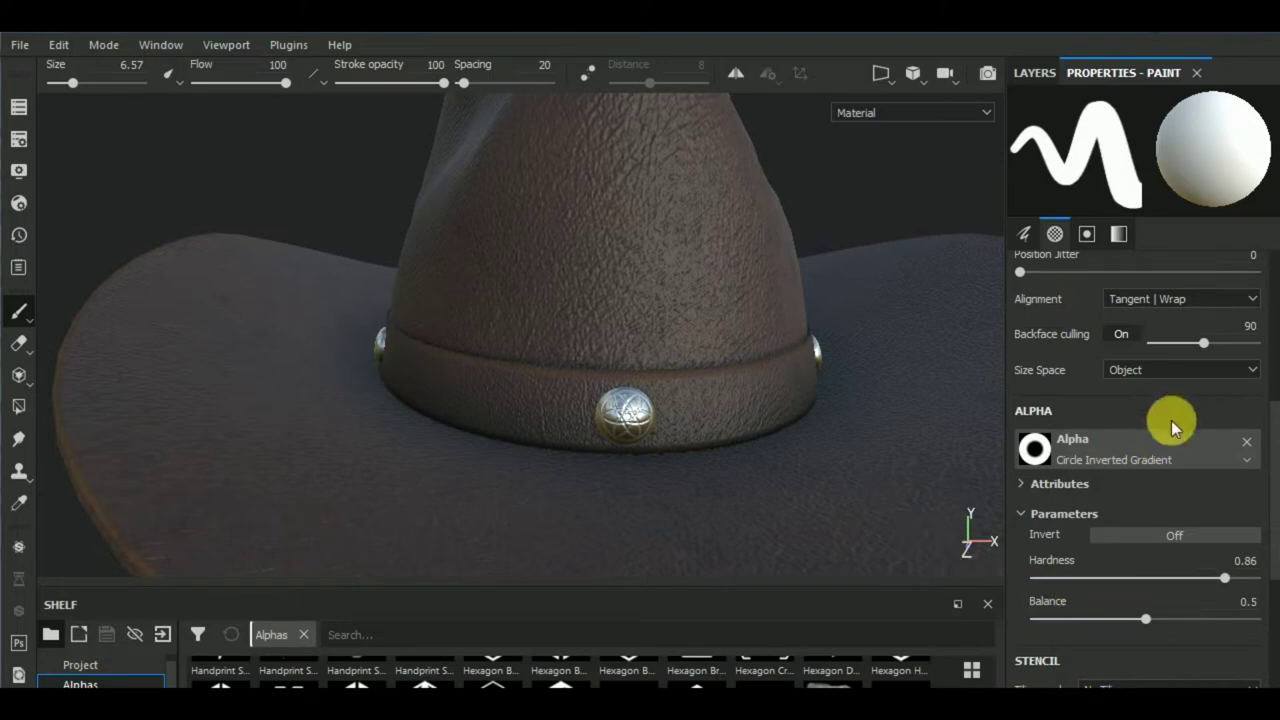
click(1170, 447)
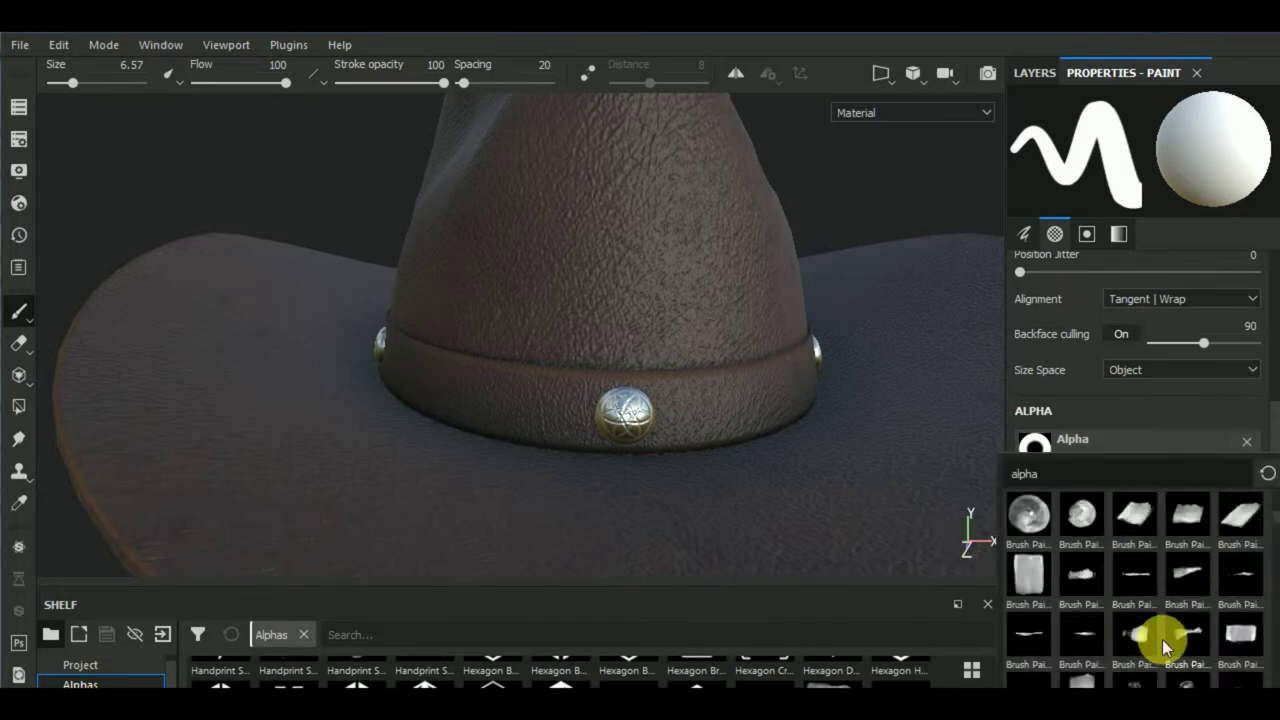
scroll(1162, 639, down, 3)
scroll(1162, 639, down, 3)
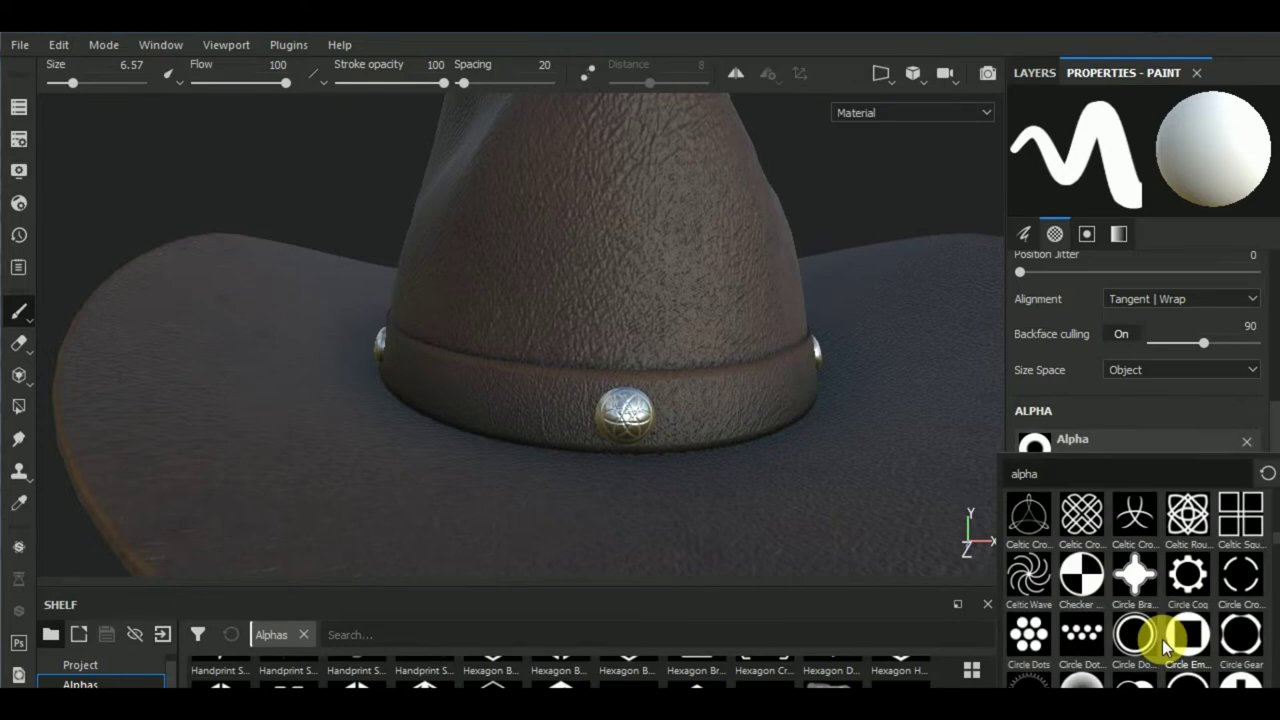
scroll(1162, 640, down, 3)
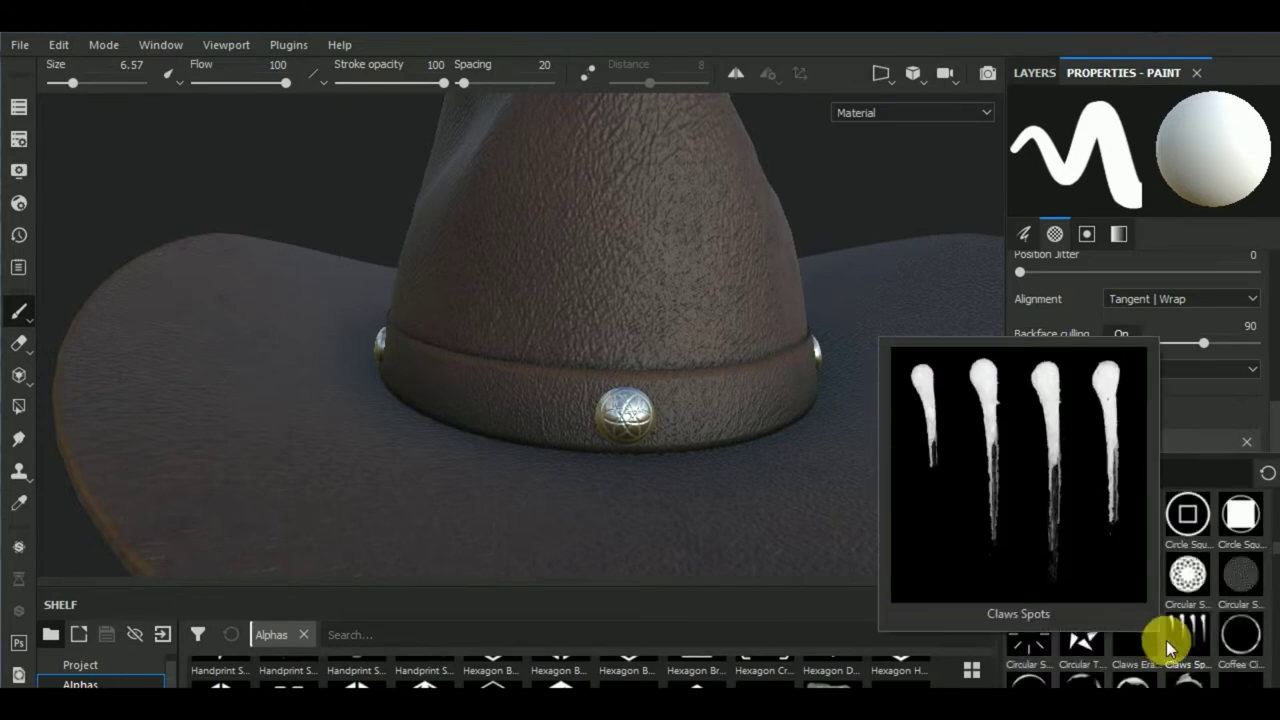
scroll(1257, 609, down, 3)
scroll(1257, 609, down, 3)
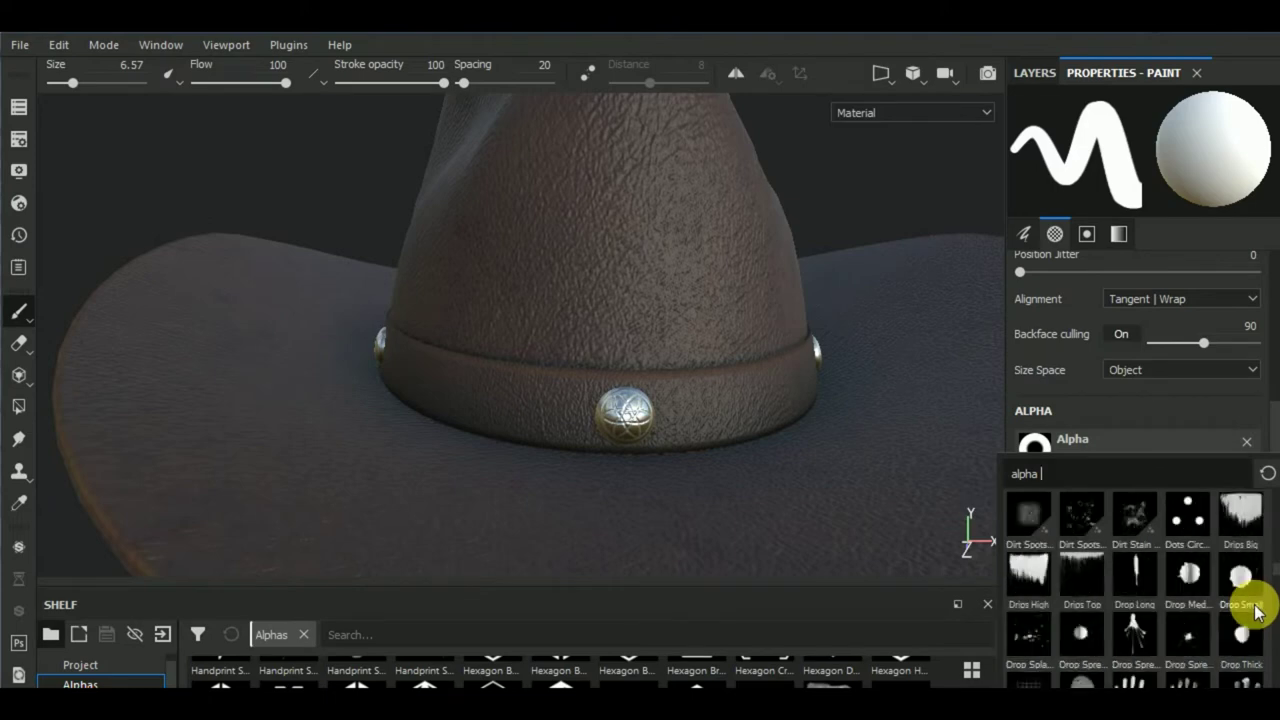
scroll(1257, 609, down, 3)
scroll(1257, 609, down, 3)
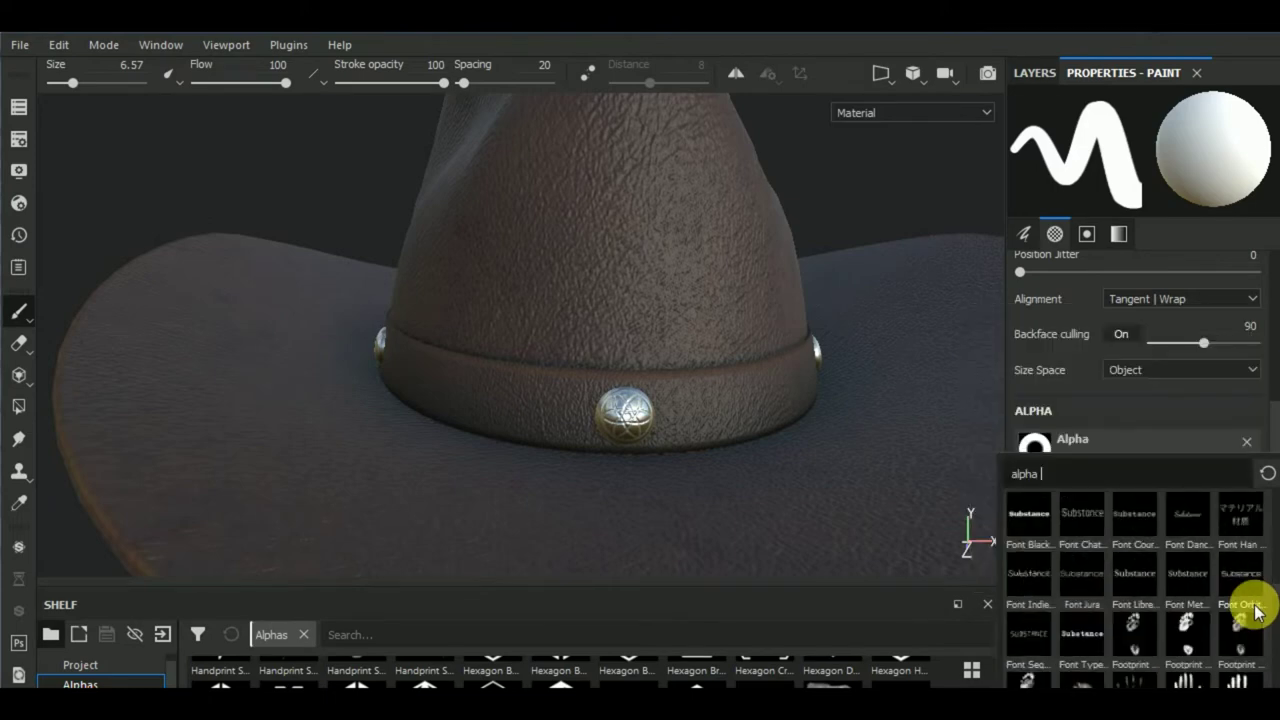
scroll(1257, 609, down, 3)
scroll(1257, 609, down, 3)
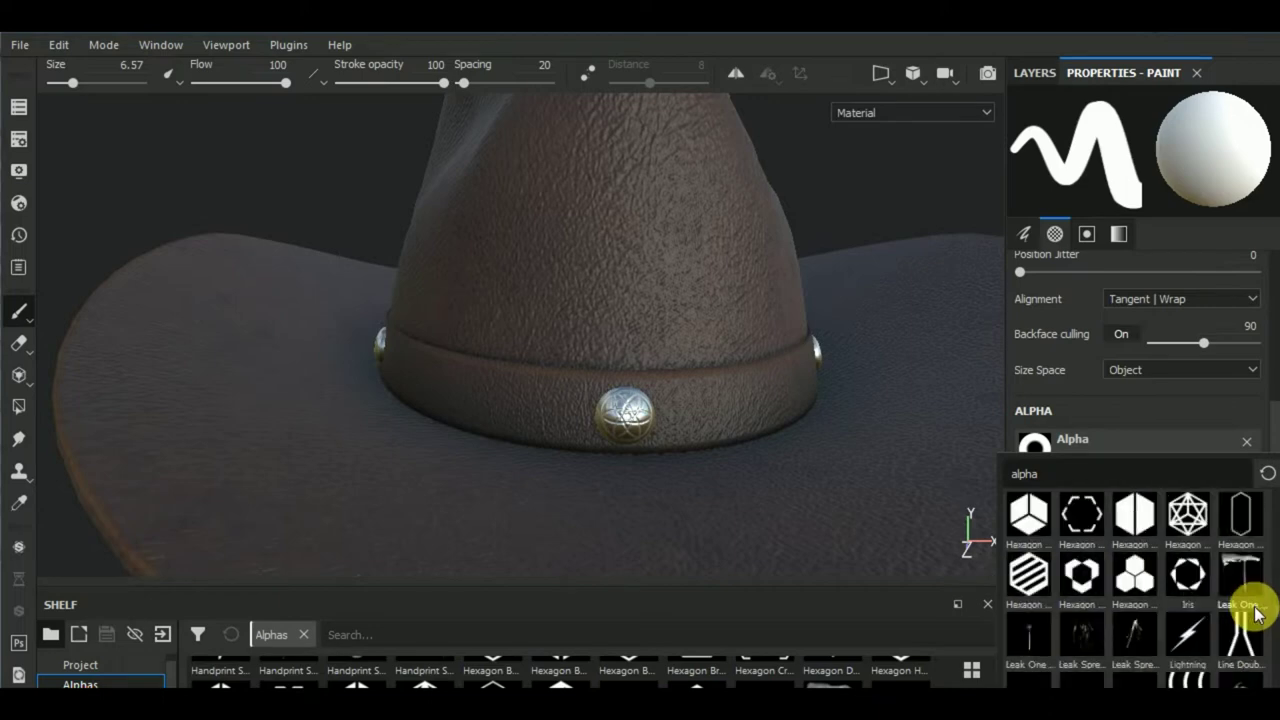
scroll(1257, 609, down, 3)
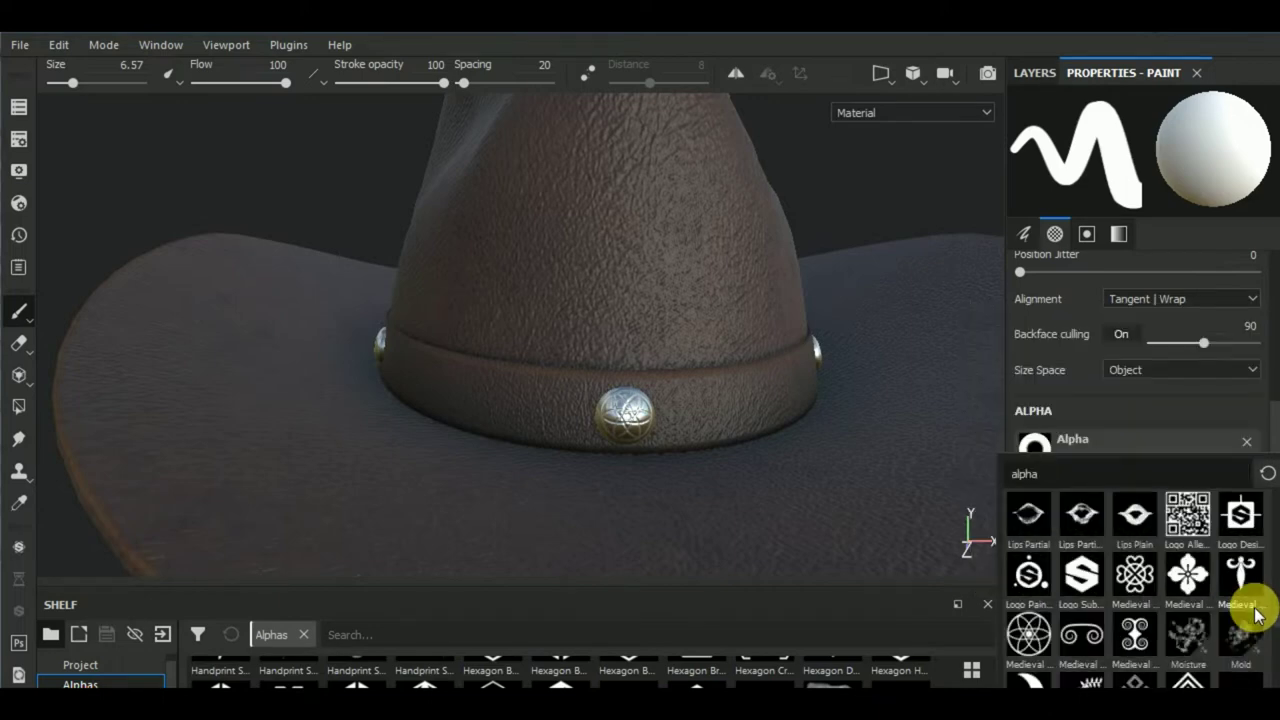
scroll(1257, 612, down, 3)
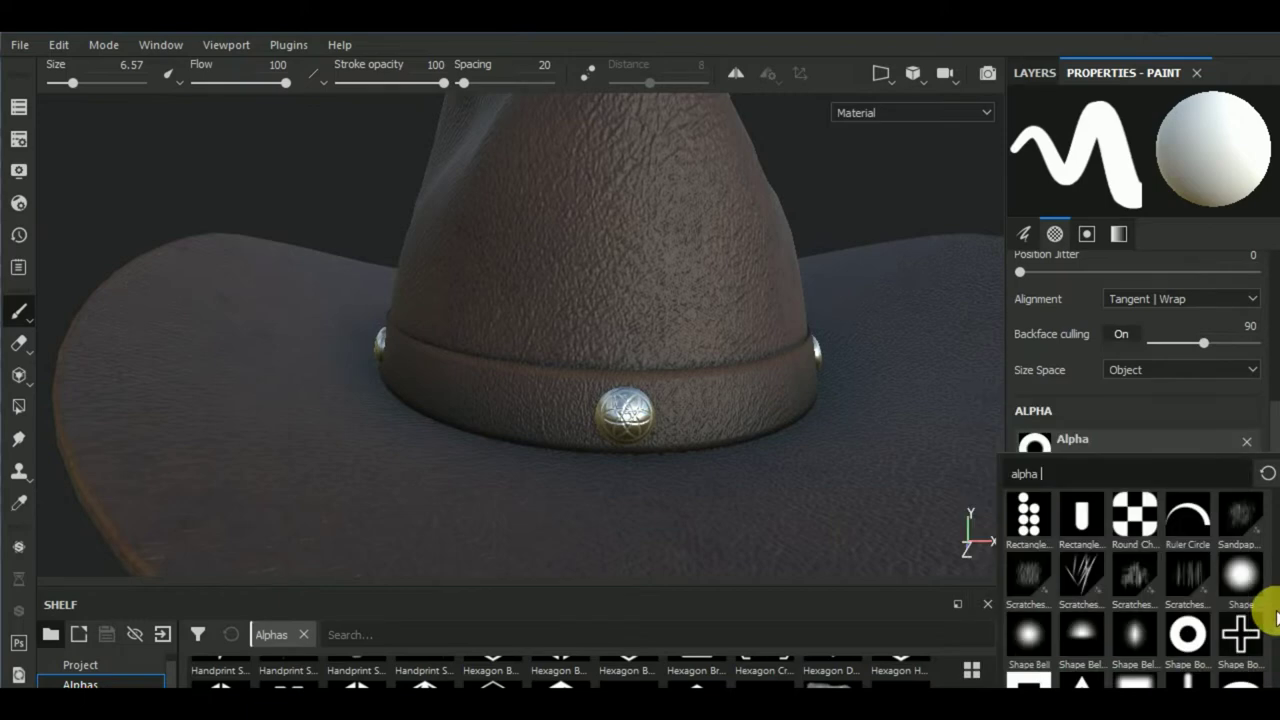
click(1245, 585)
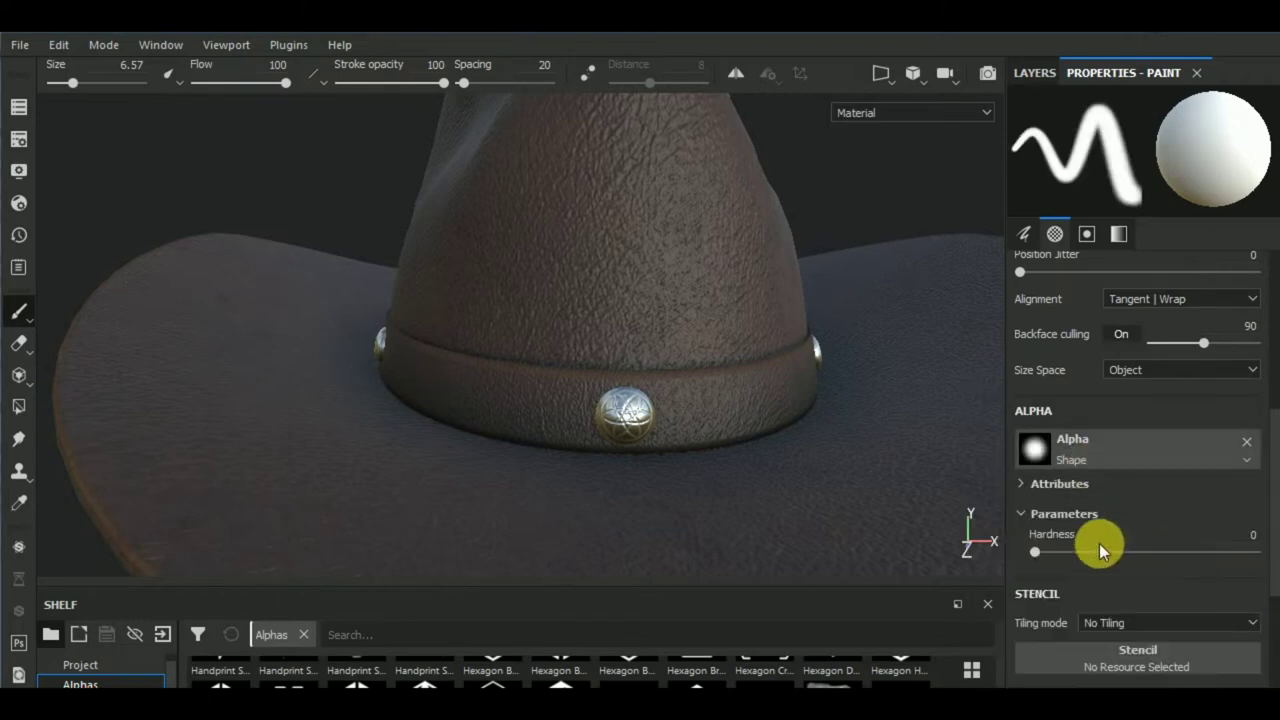
- Set the brush hardness to 0.49 and shrink its size to 1.86
click(1142, 551)
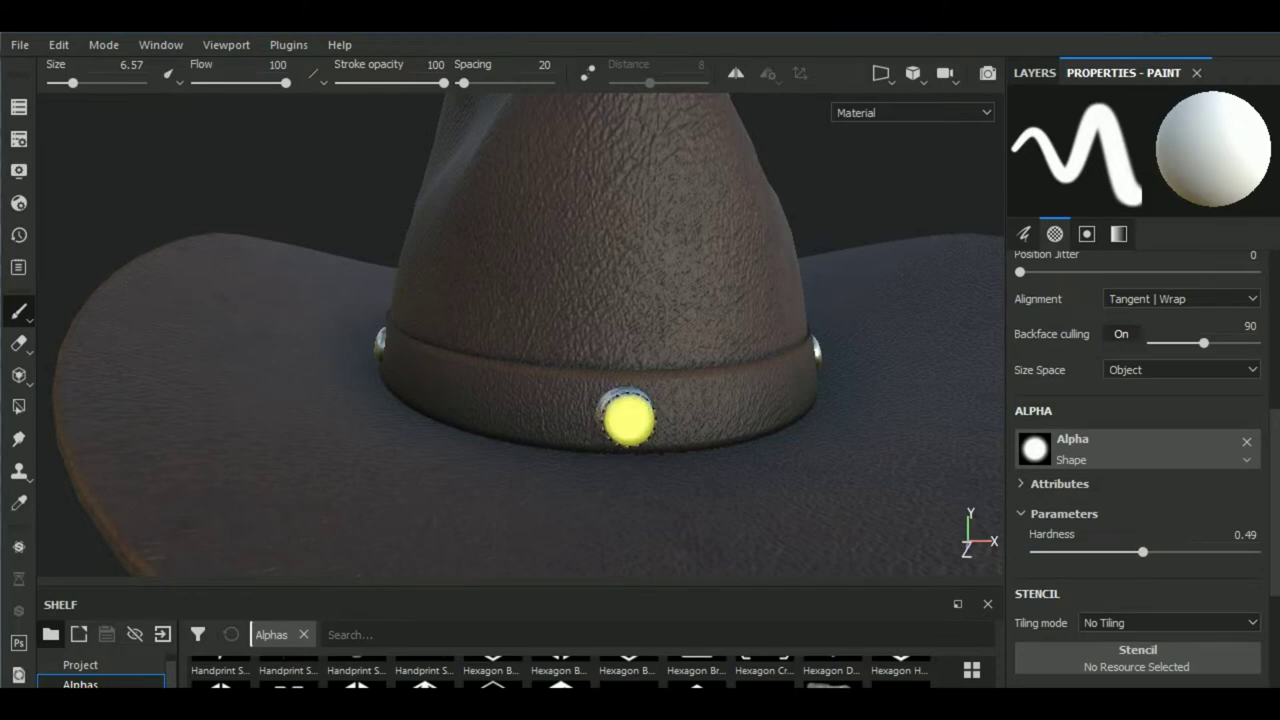
key(bracketleft)
key(bracketleft)
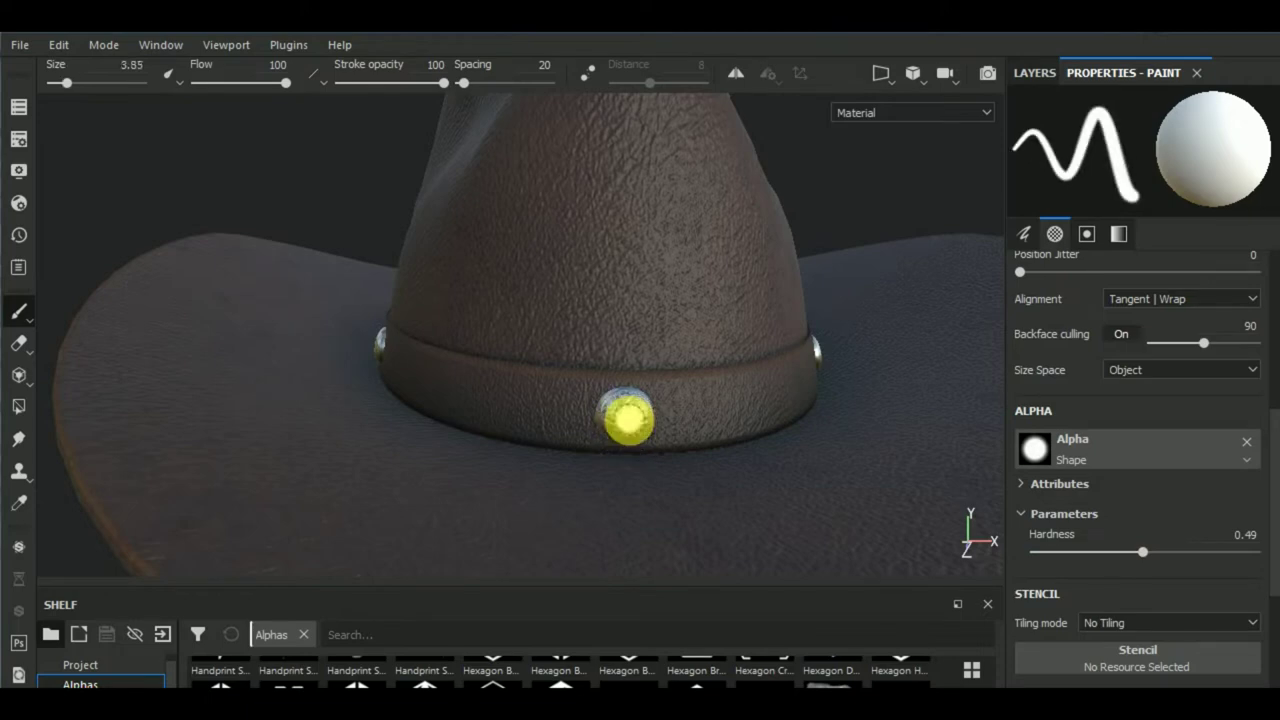
key(bracketleft)
key(bracketleft)
key(bracketleft)
scroll(608, 400, up, 2)
scroll(600, 394, up, 2)
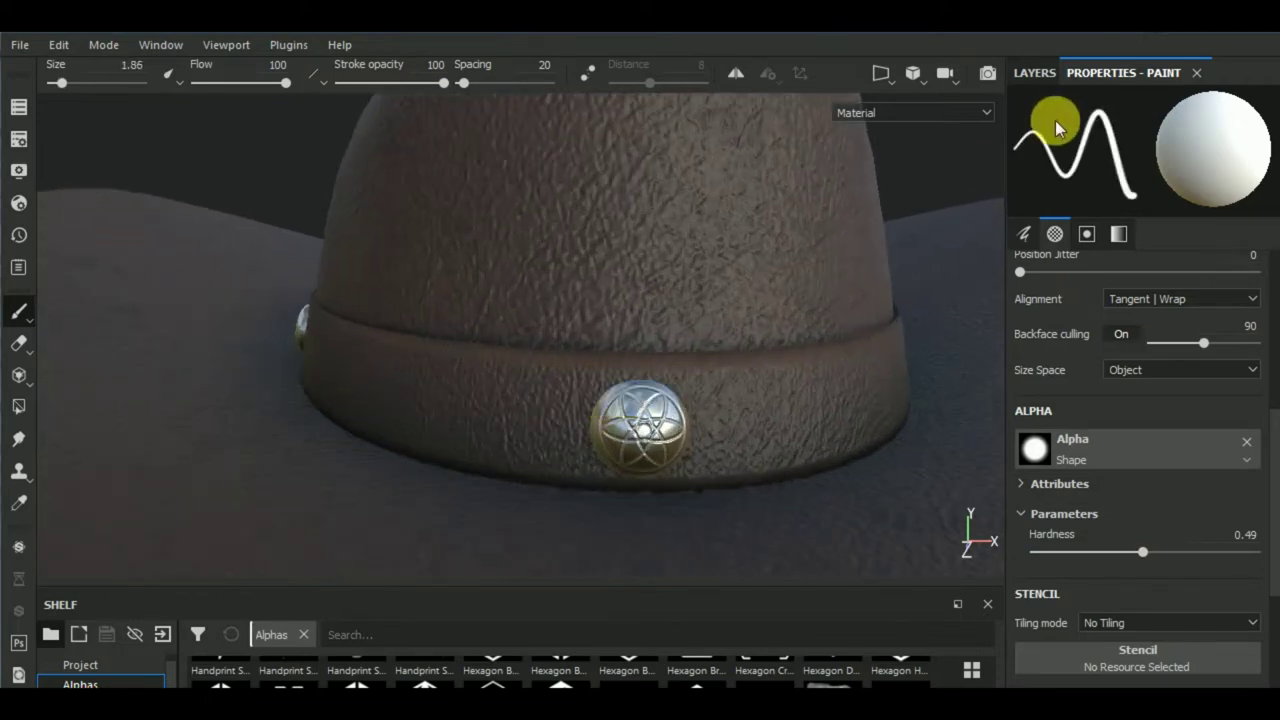
scroll(1187, 598, down, 3)
scroll(1160, 540, up, 3)
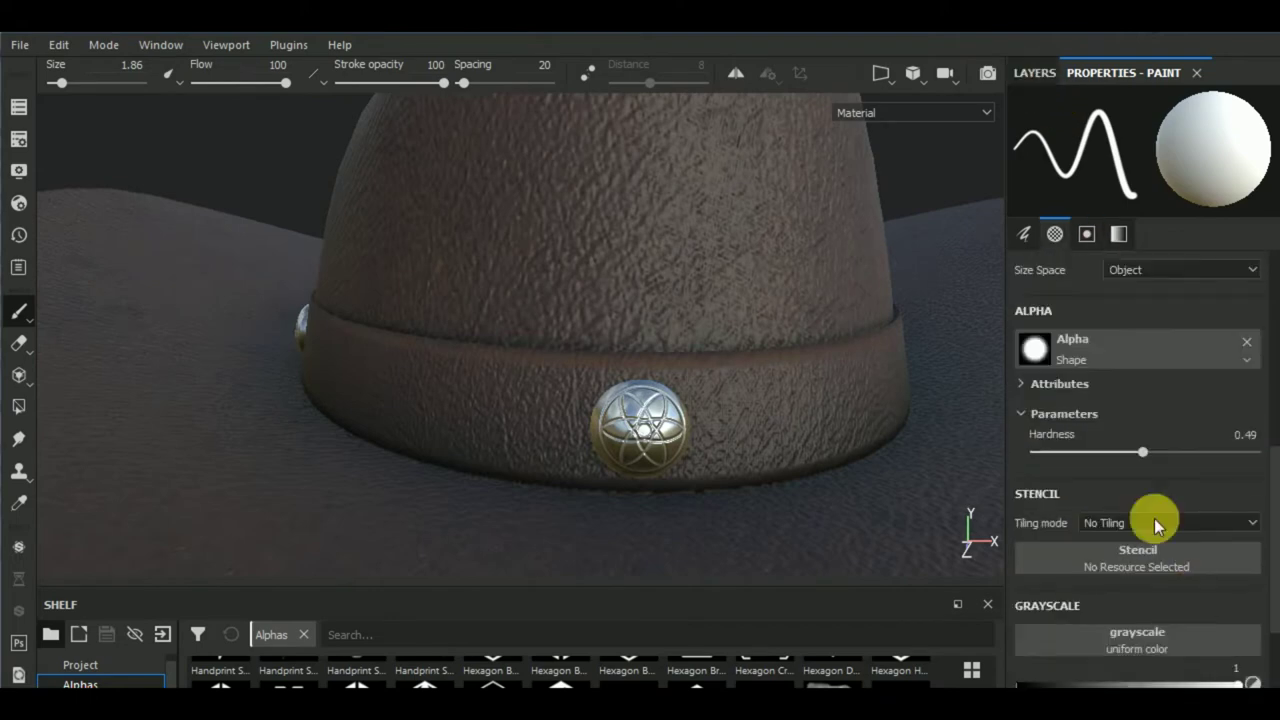
- Confirm the painted layer and dab faint dark paint beside the front stud
click(1036, 72)
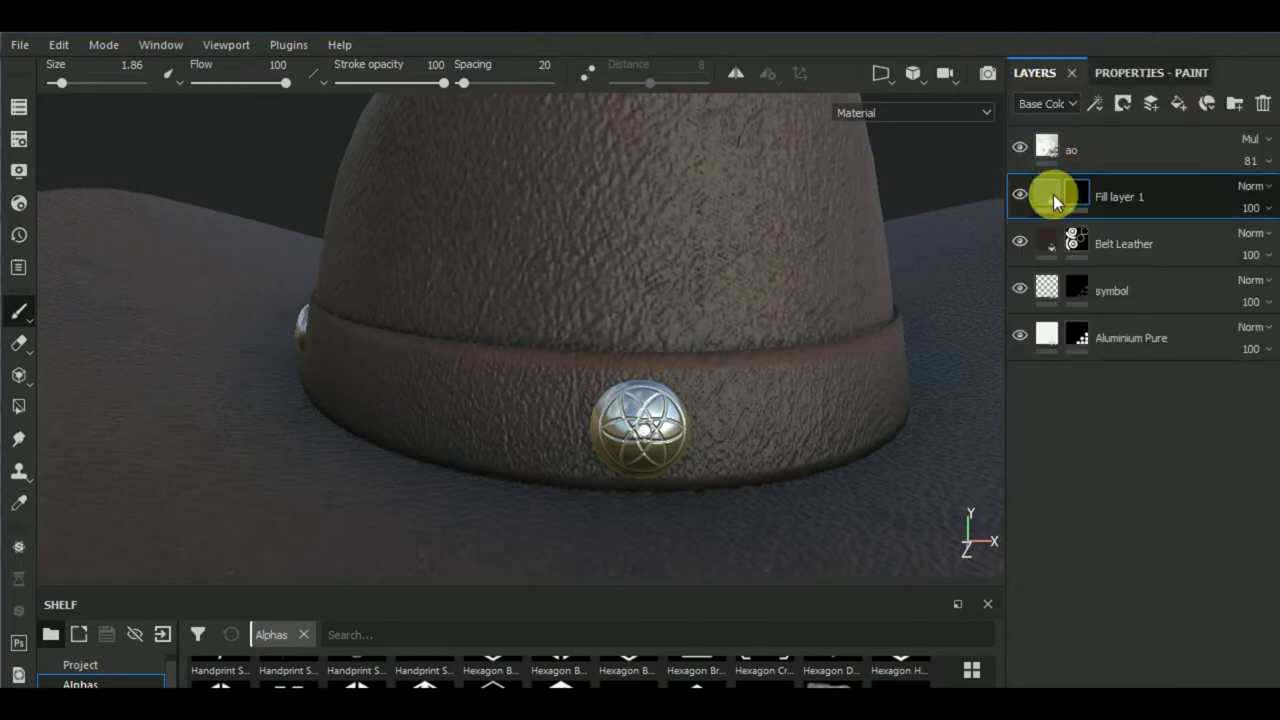
click(1129, 70)
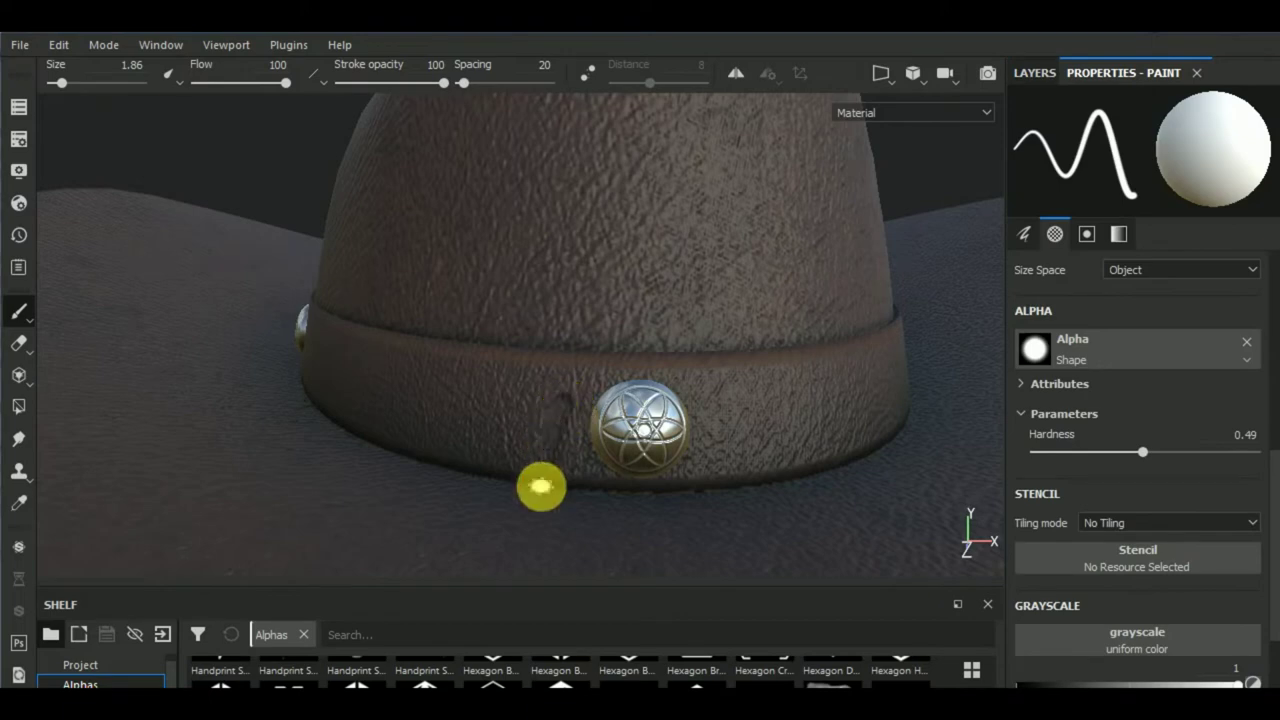
drag(590, 485, 600, 395)
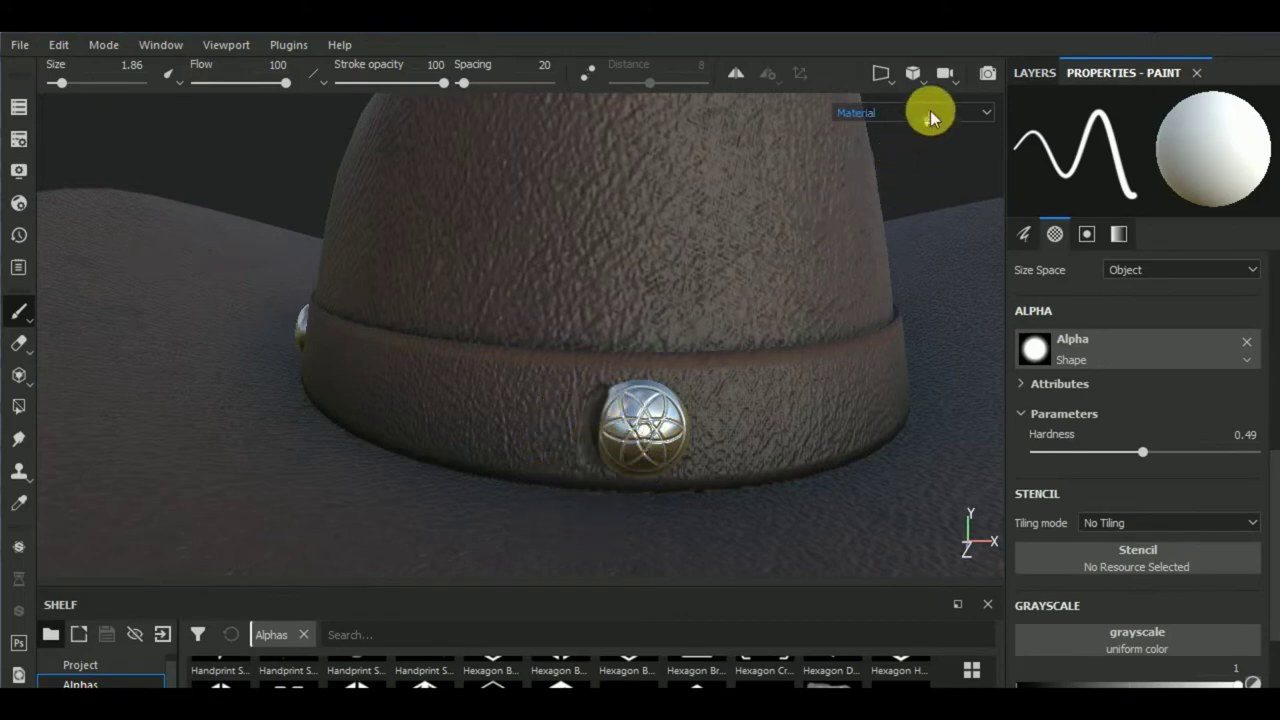
click(881, 77)
- Switch to the 3D/2D layout and zoom the UV view onto the emblem
click(902, 103)
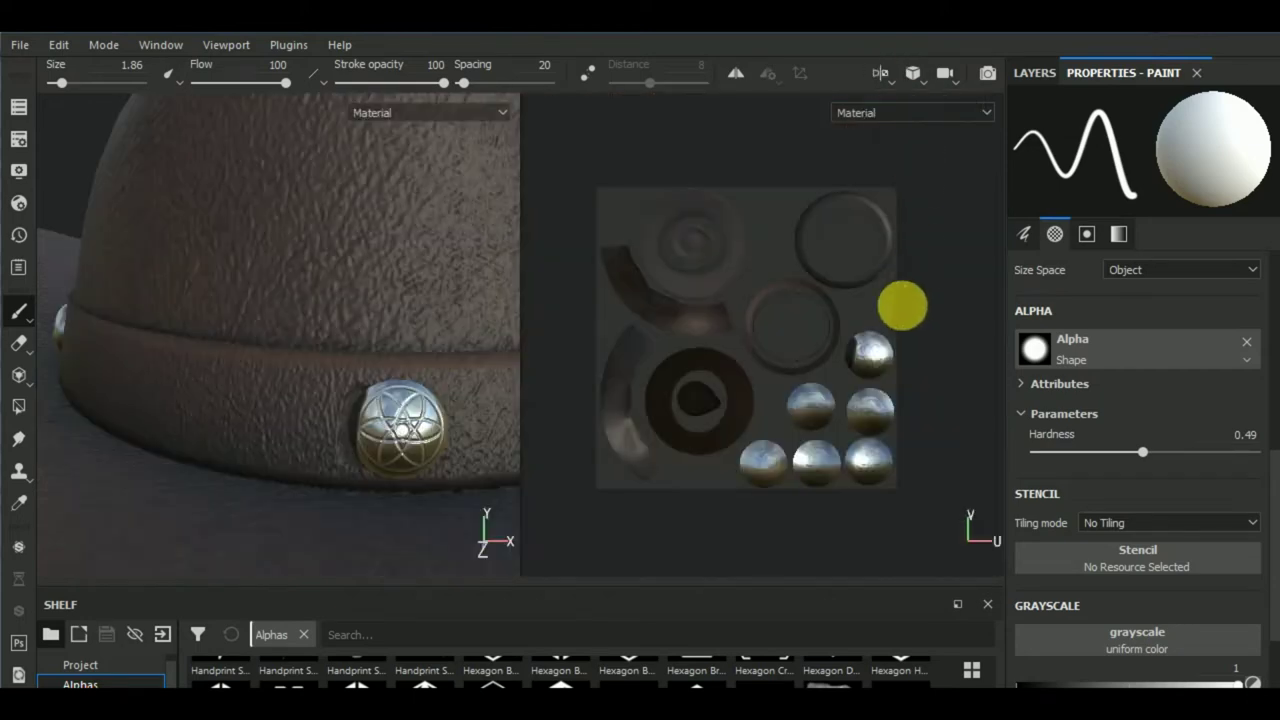
scroll(900, 420, up, 1)
scroll(915, 360, up, 2)
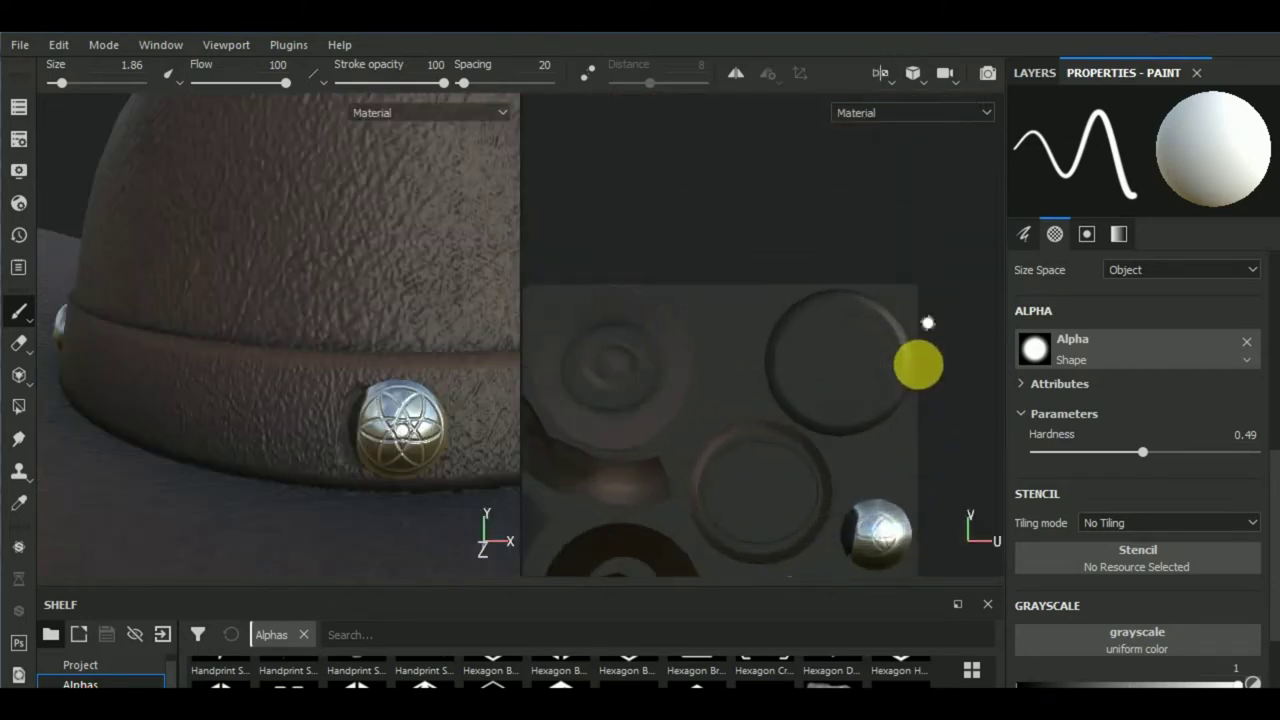
scroll(920, 375, up, 2)
scroll(925, 389, up, 1)
scroll(912, 360, up, 2)
scroll(890, 332, up, 2)
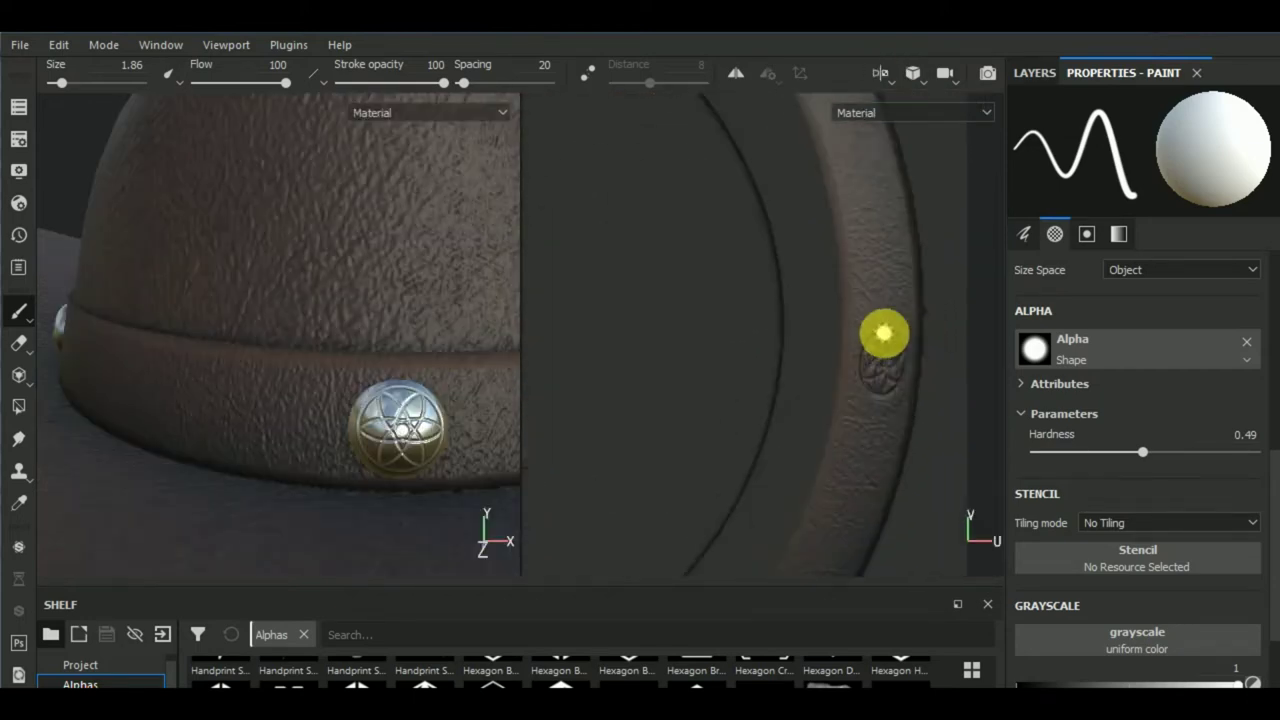
scroll(878, 332, up, 2)
- Set the brush to size 0.58 and hardness 0.56, then shade the emblem's left and upper edges
ctrl+right_drag(879, 336, 858, 337)
scroll(857, 337, up, 1)
scroll(857, 337, up, 1)
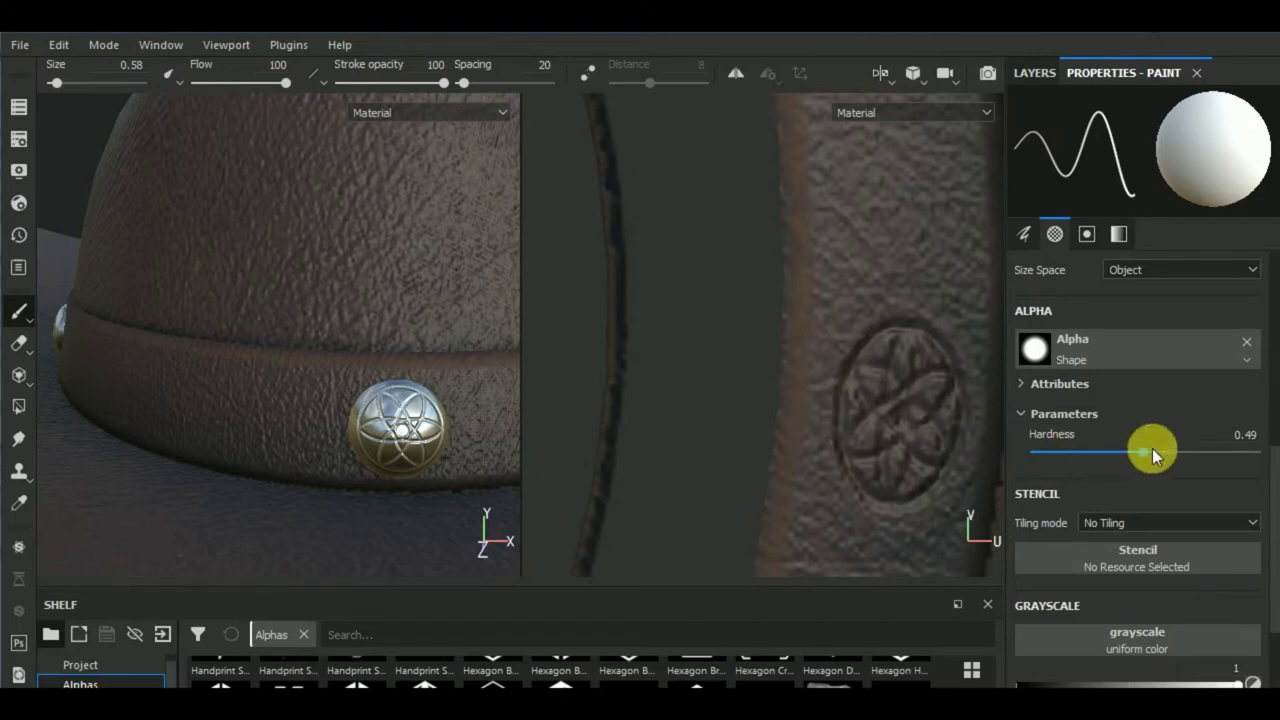
drag(1148, 451, 1157, 452)
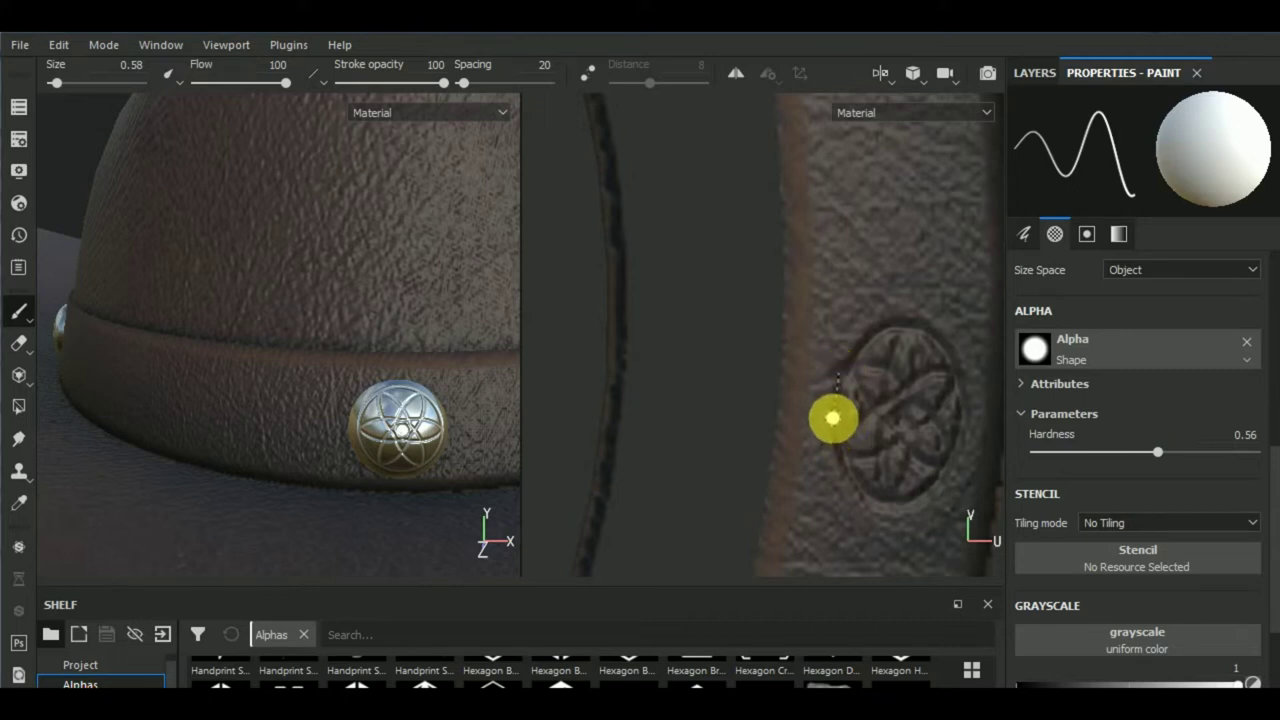
drag(832, 418, 863, 507)
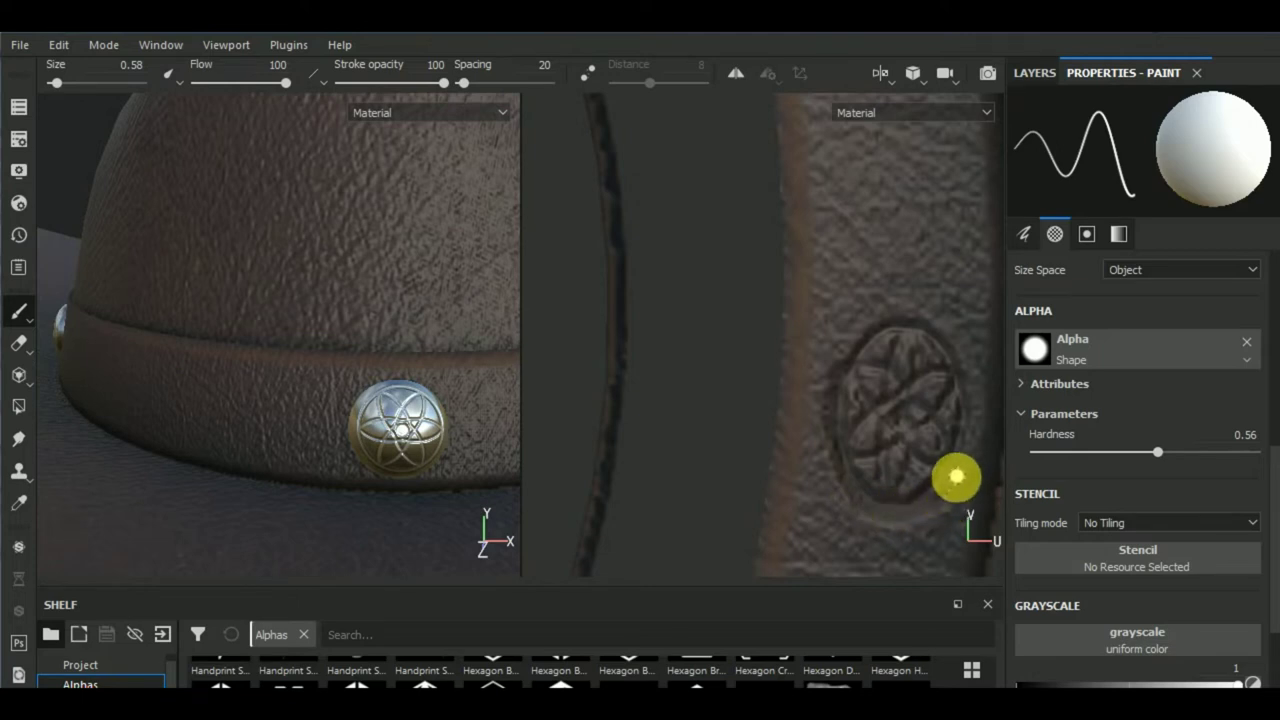
drag(966, 441, 966, 410)
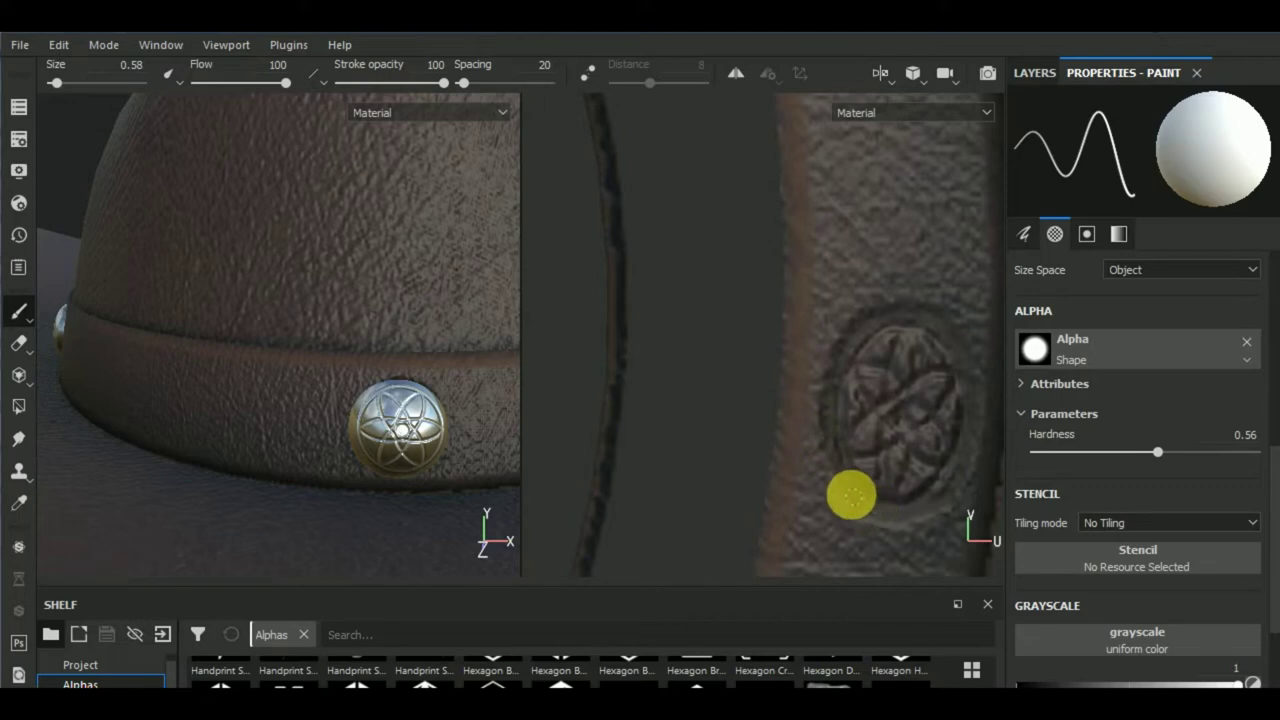
- Reframe both views and paint shading along the emblem's upper-right rim
alt+middle_drag(352, 488, 241, 471)
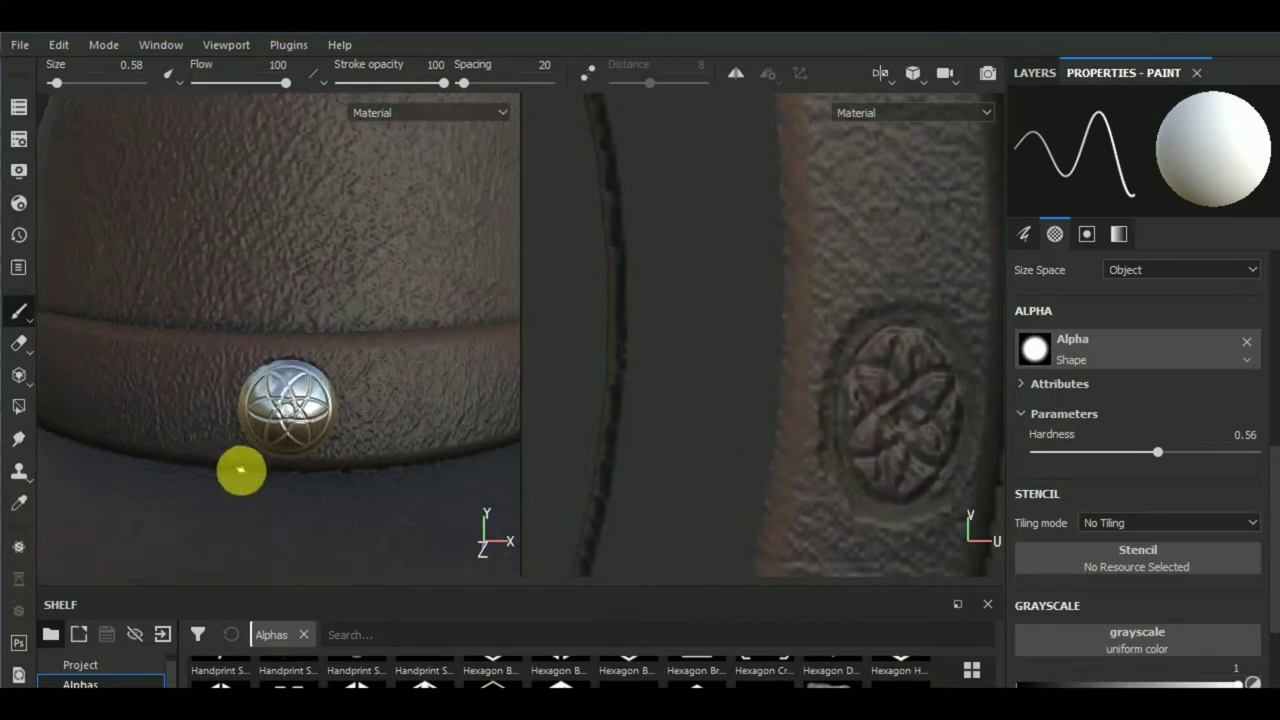
mouse_move(241, 471)
alt+mouse_down()
mouse_move(400, 529)
mouse_move(229, 380)
mouse_move(298, 508)
mouse_move(265, 485)
alt+mouse_up()
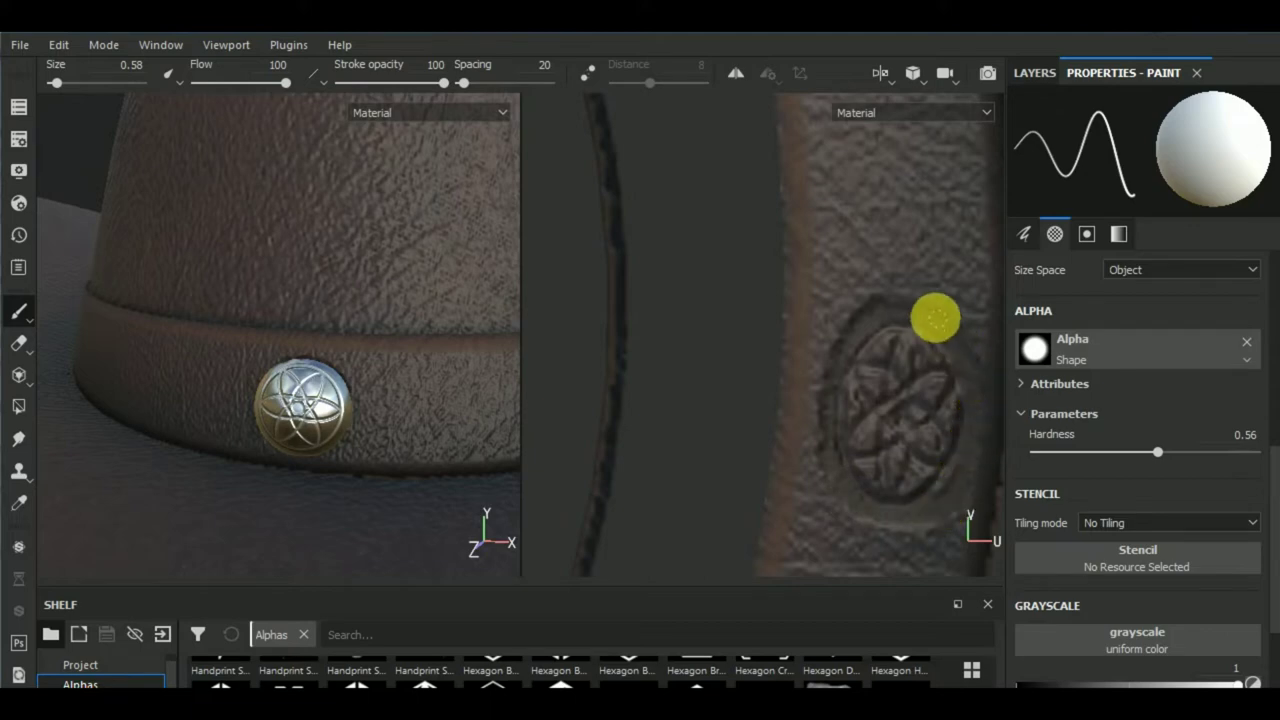
mouse_move(349, 508)
alt+mouse_down()
mouse_move(505, 487)
mouse_move(437, 500)
alt+mouse_up()
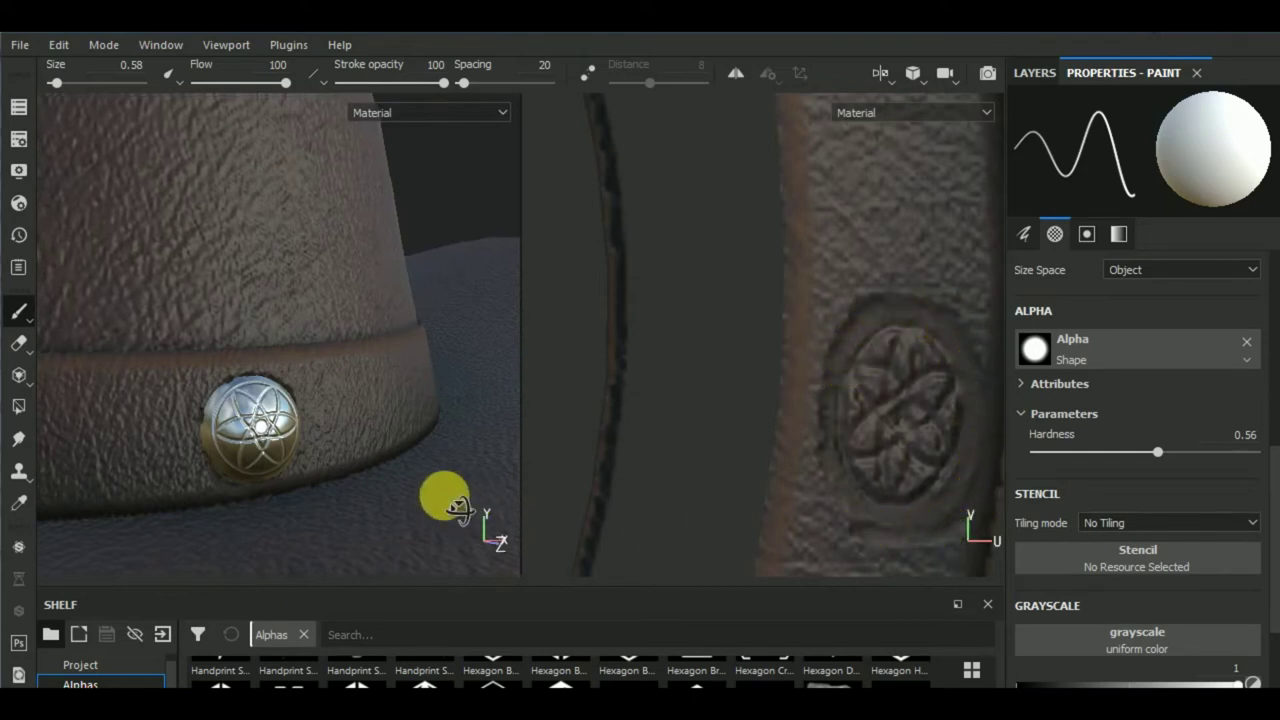
mouse_move(444, 498)
alt+mouse_down()
mouse_move(437, 463)
mouse_move(277, 514)
mouse_move(248, 484)
mouse_move(374, 491)
mouse_move(400, 531)
alt+mouse_up()
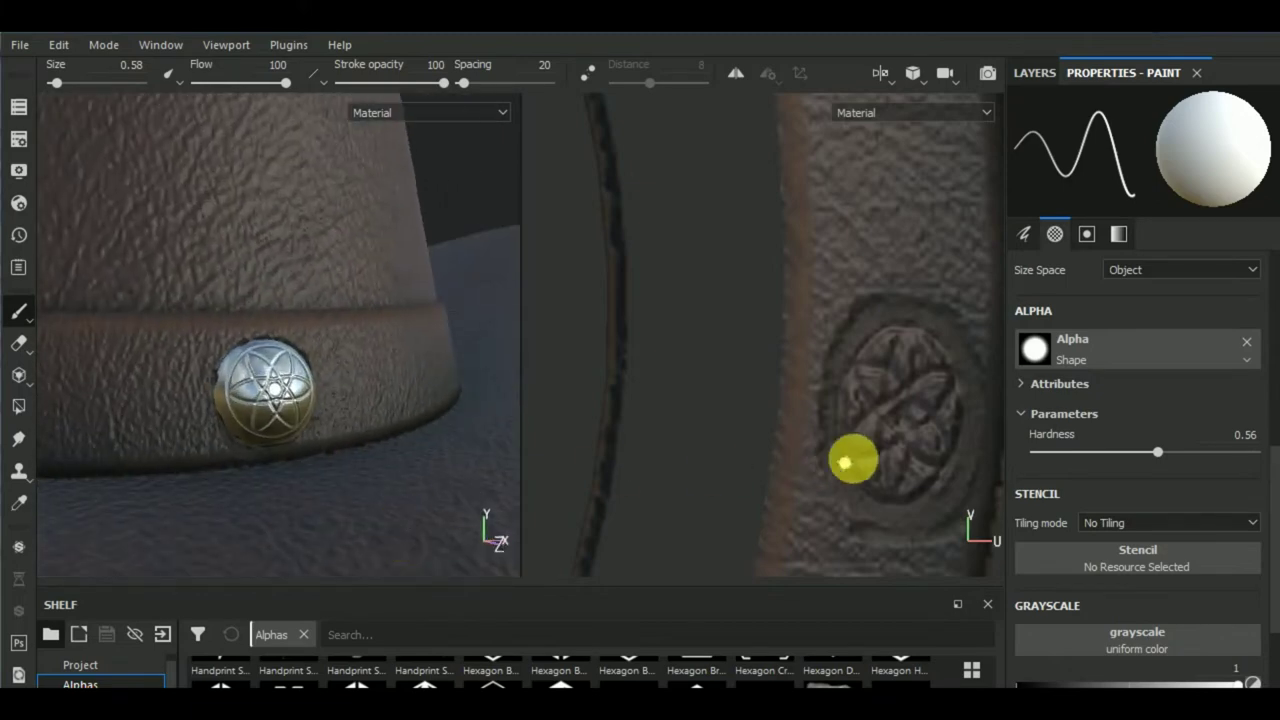
mouse_move(917, 477)
middle_down()
mouse_move(829, 434)
mouse_move(862, 390)
middle_up()
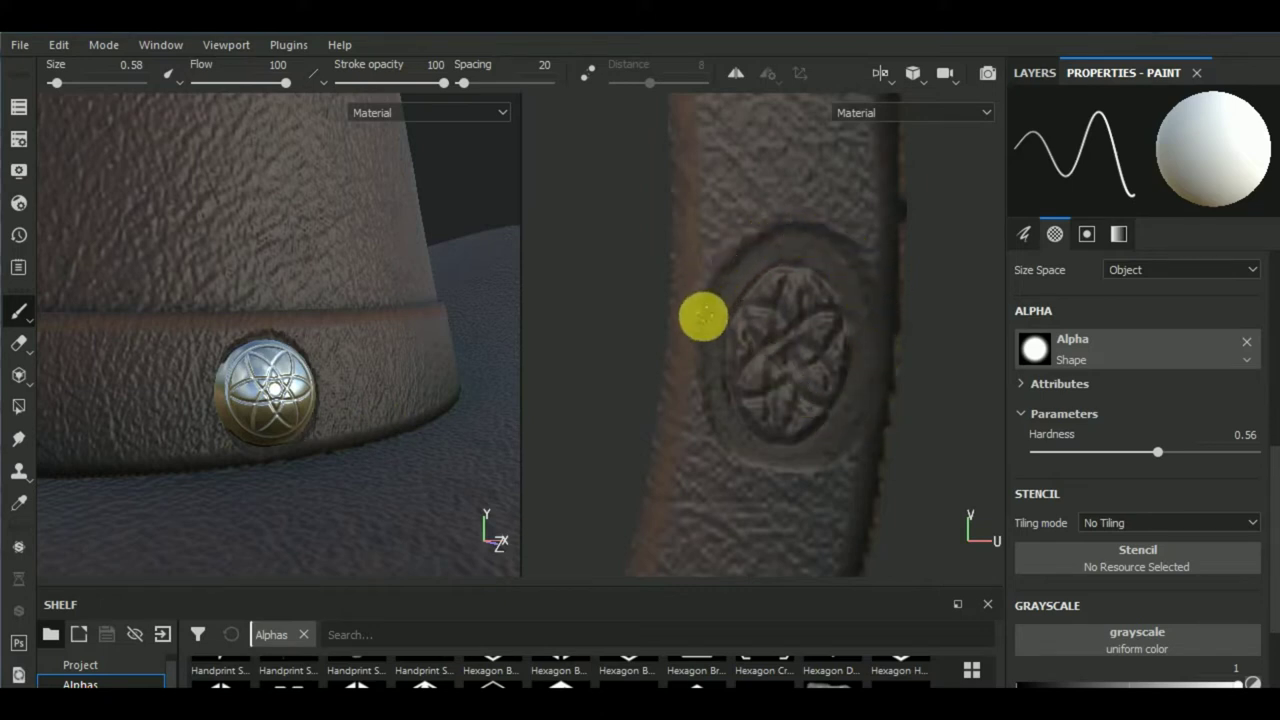
drag(705, 414, 706, 371)
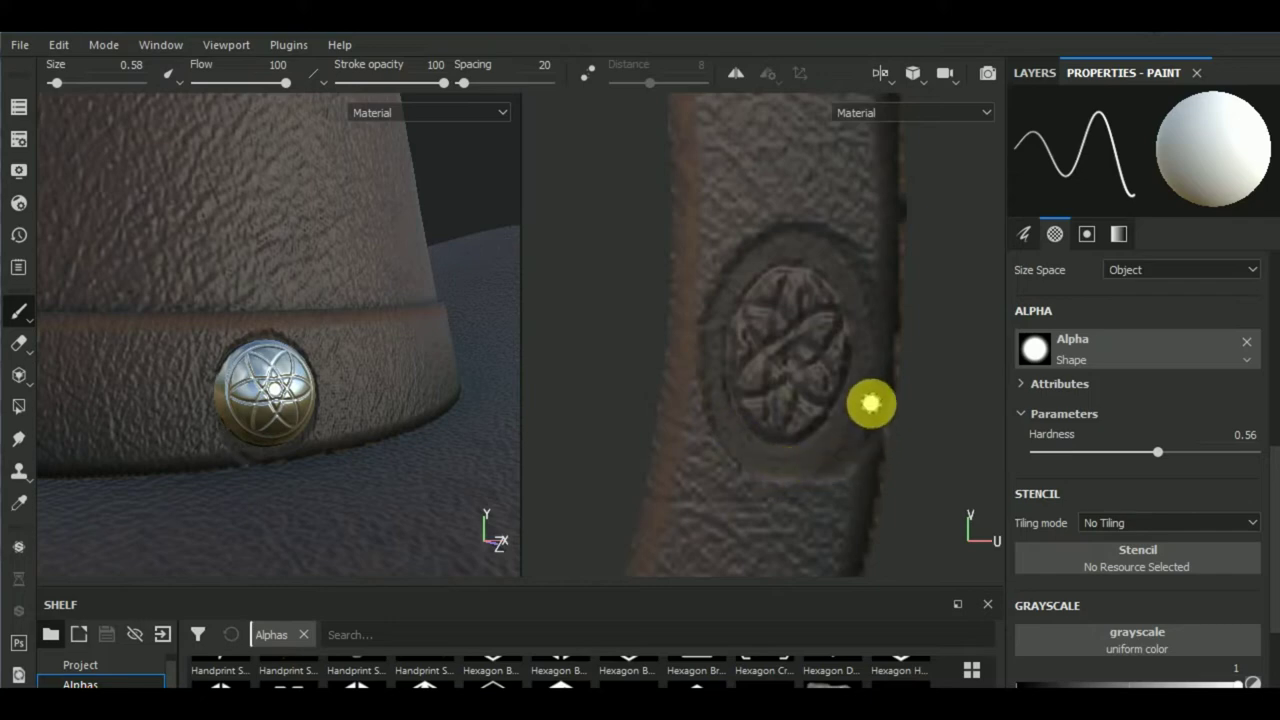
- Darken the leather along the stud's left edge in the 3D view
alt+drag(372, 506, 420, 505)
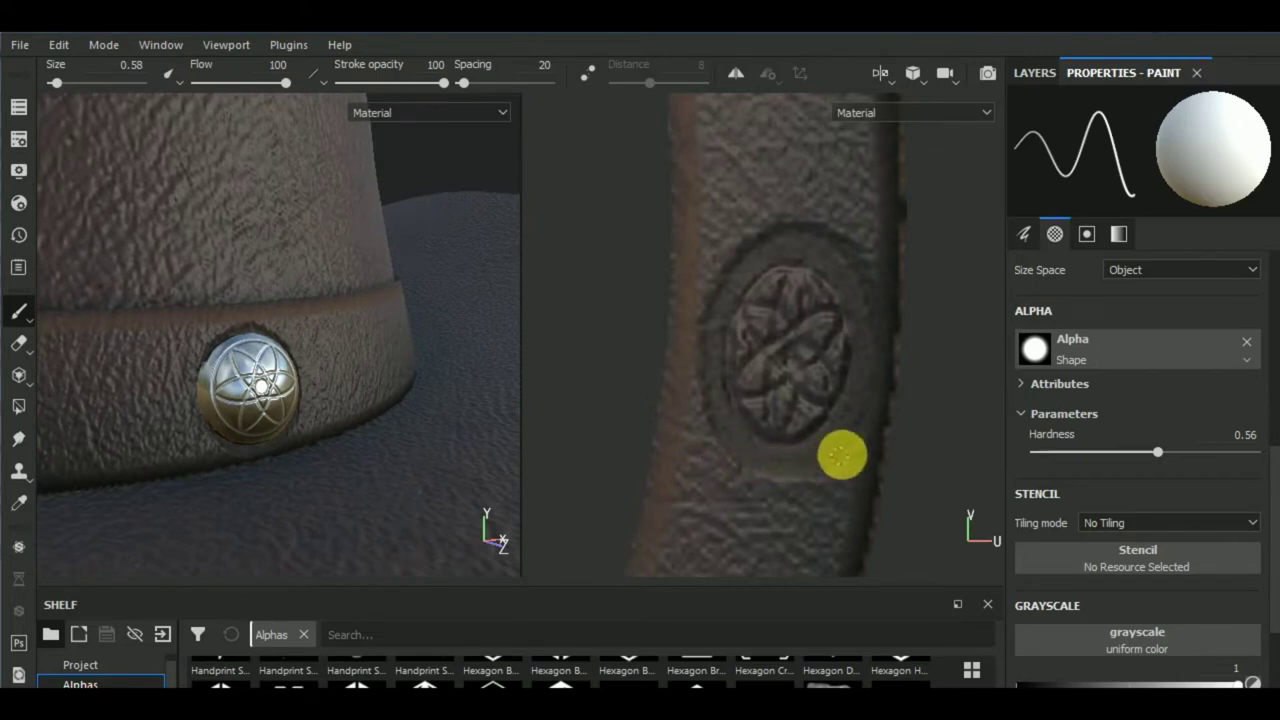
mouse_move(243, 494)
alt+mouse_down()
mouse_move(200, 500)
mouse_move(186, 471)
mouse_move(189, 486)
mouse_move(280, 514)
mouse_move(213, 425)
alt+mouse_up()
alt+right_drag(213, 420, 213, 362)
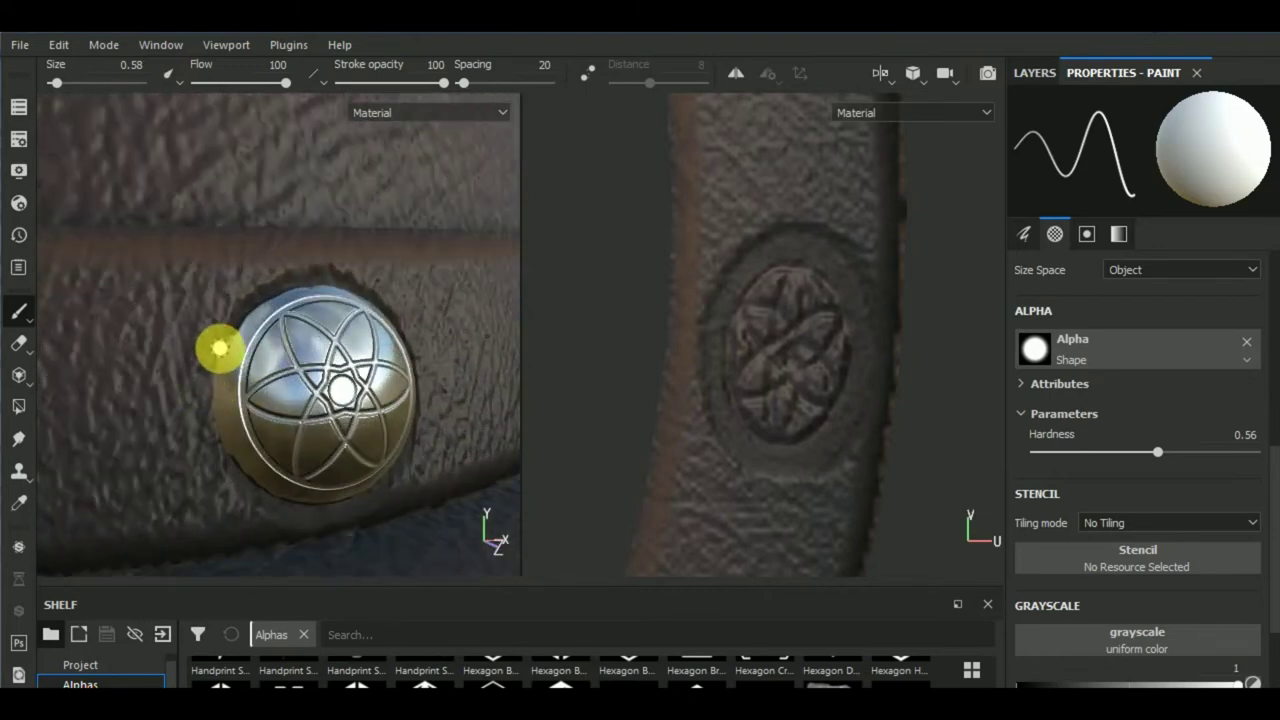
mouse_move(219, 348)
mouse_down()
mouse_move(209, 429)
mouse_move(240, 490)
mouse_move(288, 503)
mouse_move(314, 489)
mouse_move(323, 531)
mouse_move(405, 523)
mouse_move(332, 468)
mouse_move(254, 480)
mouse_up()
scroll(285, 500, down, 5)
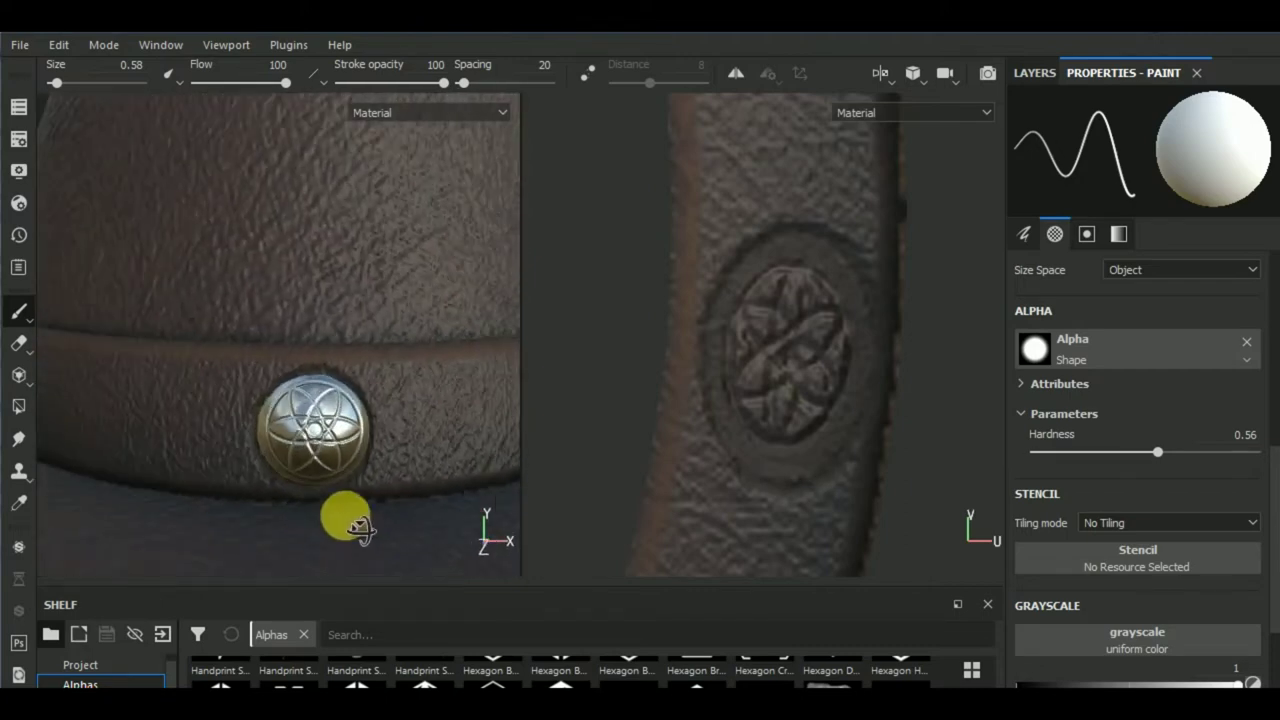
scroll(360, 530, down, 2)
scroll(429, 517, down, 3)
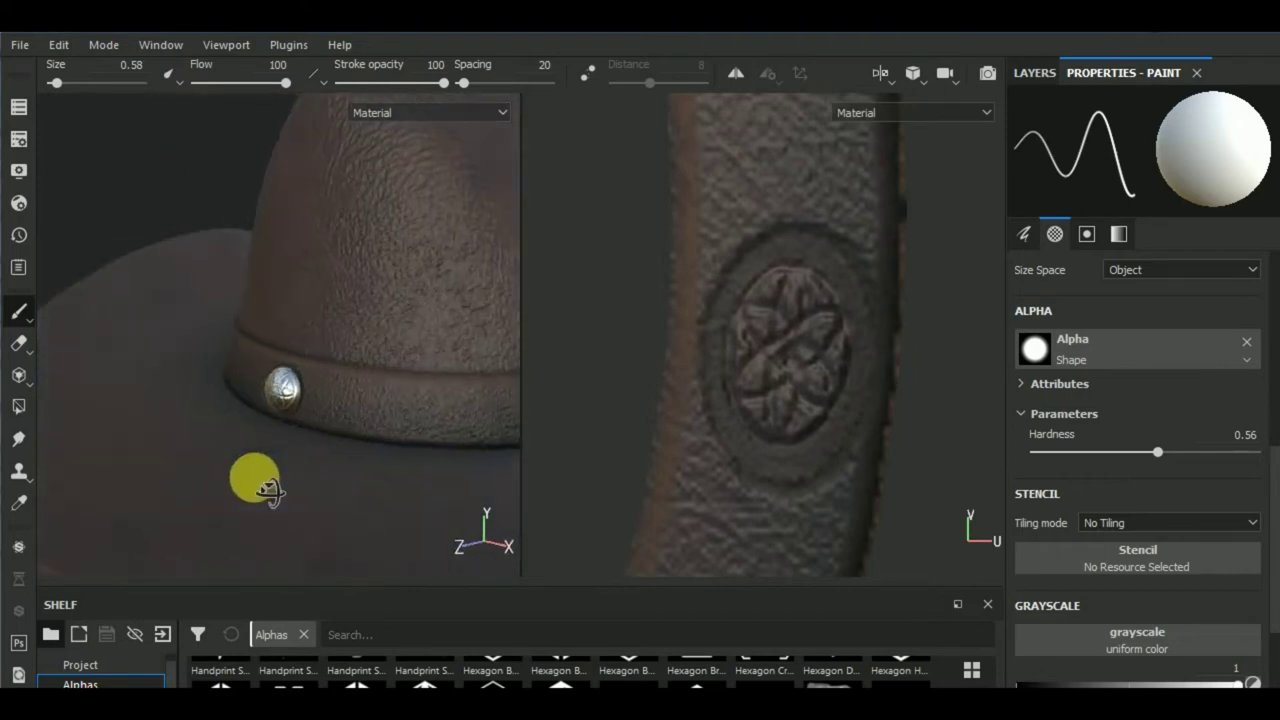
- Reframe the hat band in both views and enlarge the brush to size 1.85
scroll(234, 474, up, 3)
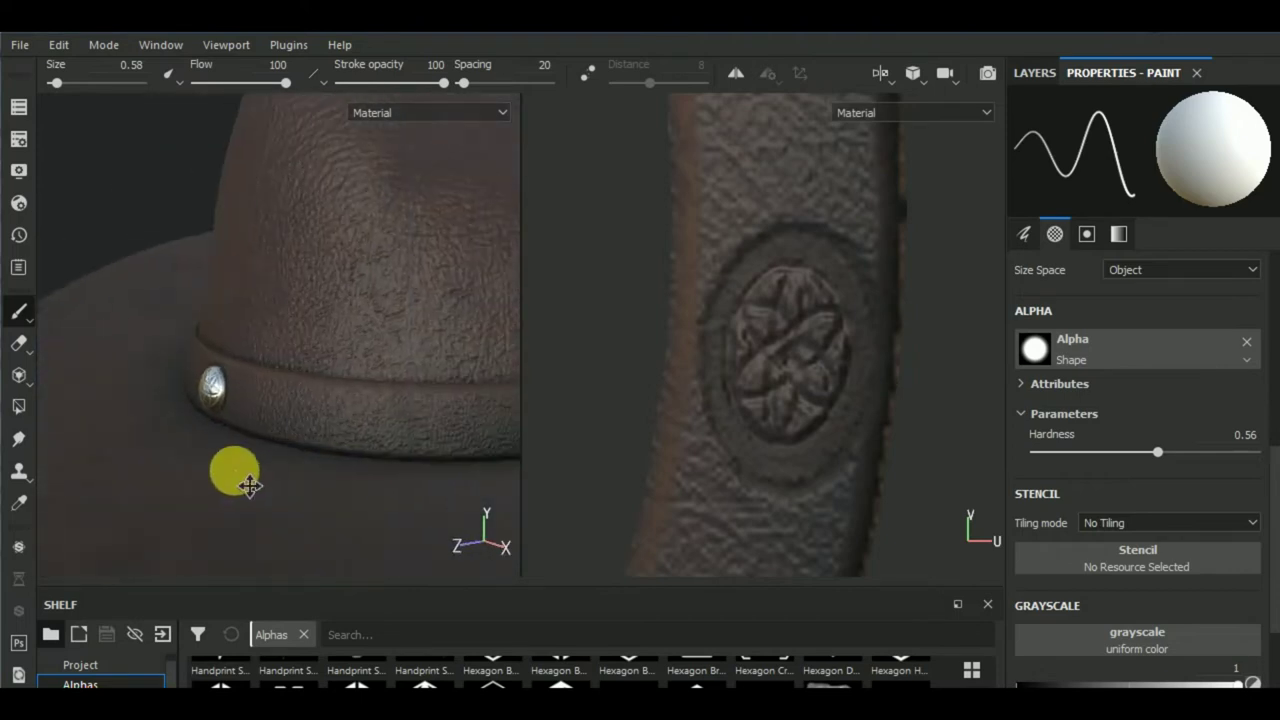
scroll(786, 414, down, 3)
scroll(796, 416, down, 3)
scroll(791, 260, down, 2)
scroll(826, 346, up, 1)
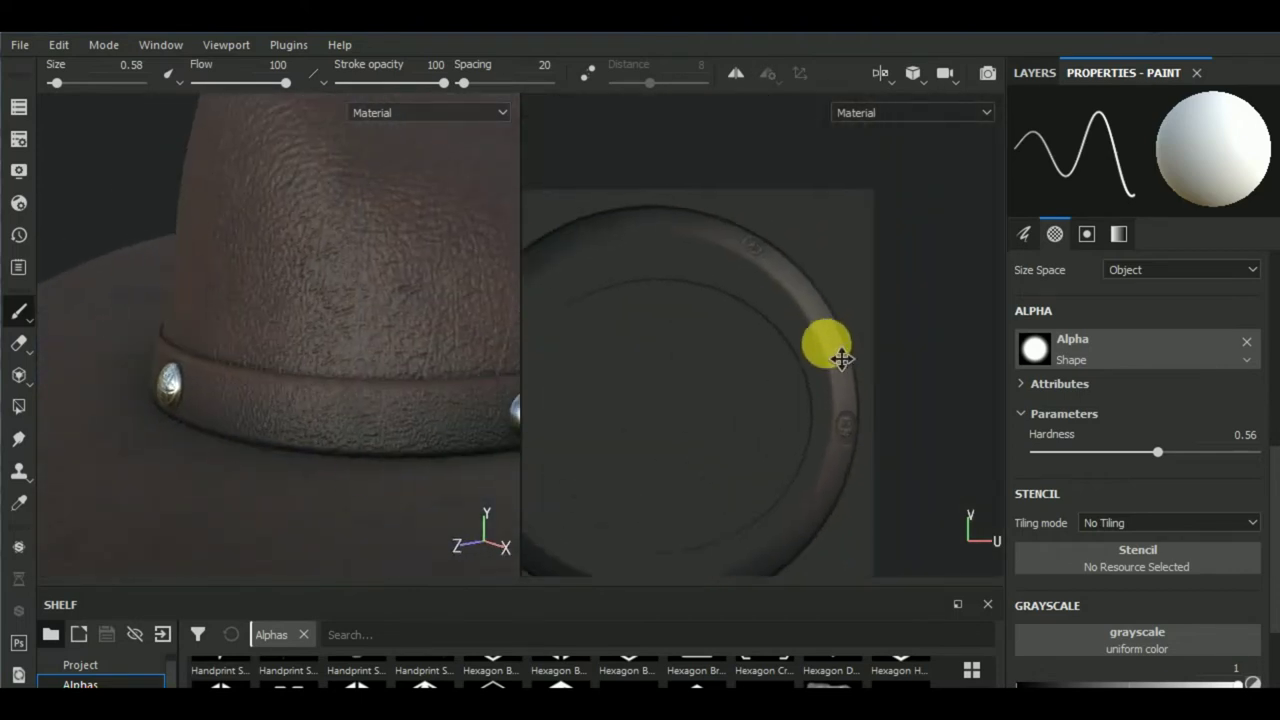
scroll(757, 234, up, 3)
scroll(759, 294, up, 3)
scroll(759, 294, down, 3)
mouse_move(486, 406)
alt+mouse_down()
mouse_move(306, 486)
mouse_move(243, 477)
mouse_move(345, 521)
mouse_move(473, 521)
mouse_move(417, 492)
mouse_move(409, 480)
mouse_move(423, 463)
mouse_move(340, 486)
alt+mouse_up()
alt+drag(411, 466, 480, 450)
scroll(762, 330, up, 2)
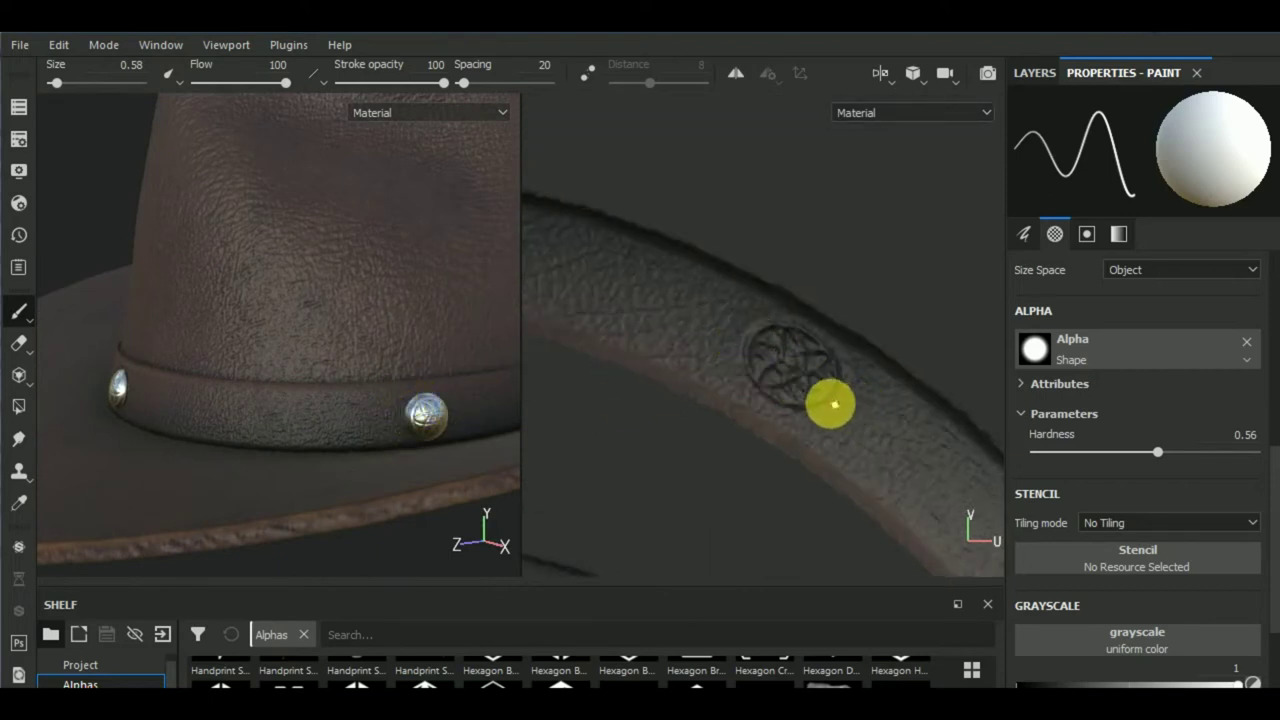
ctrl+right_drag(840, 408, 841, 408)
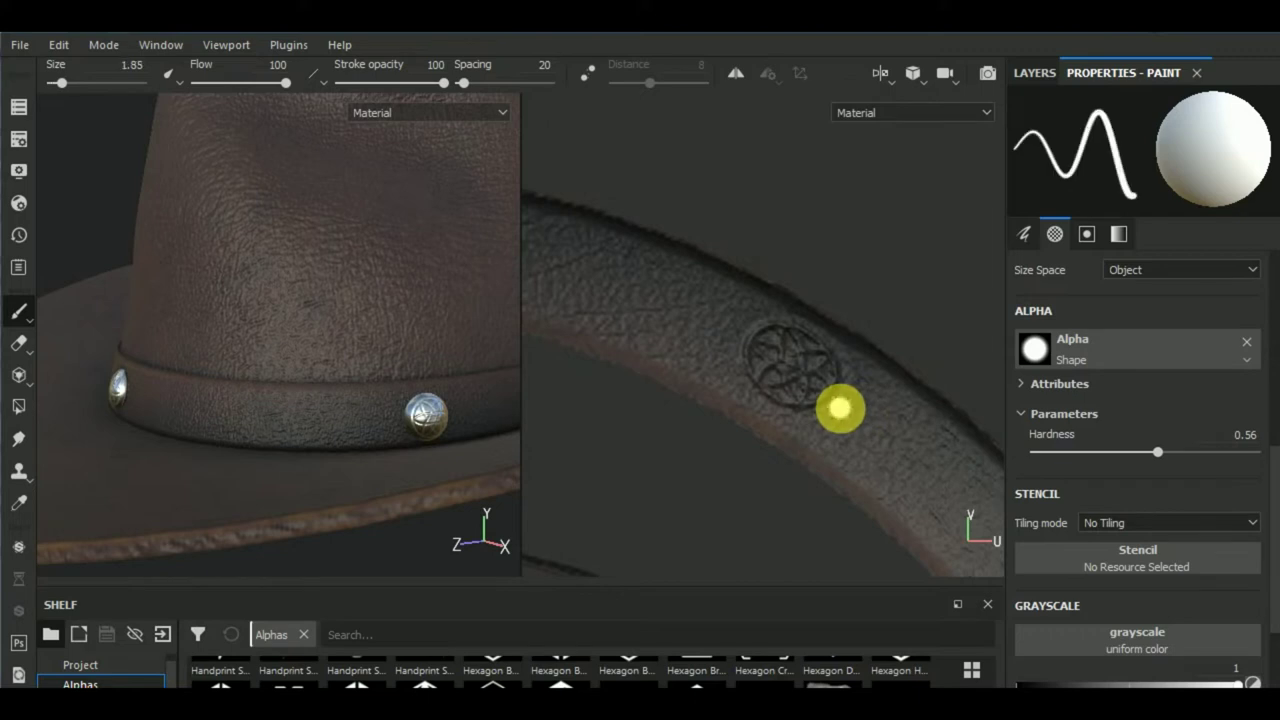
- Paint a dark groove arc around the rosette emblem on the band
scroll(840, 408, up, 1)
scroll(838, 406, up, 1)
scroll(838, 406, up, 2)
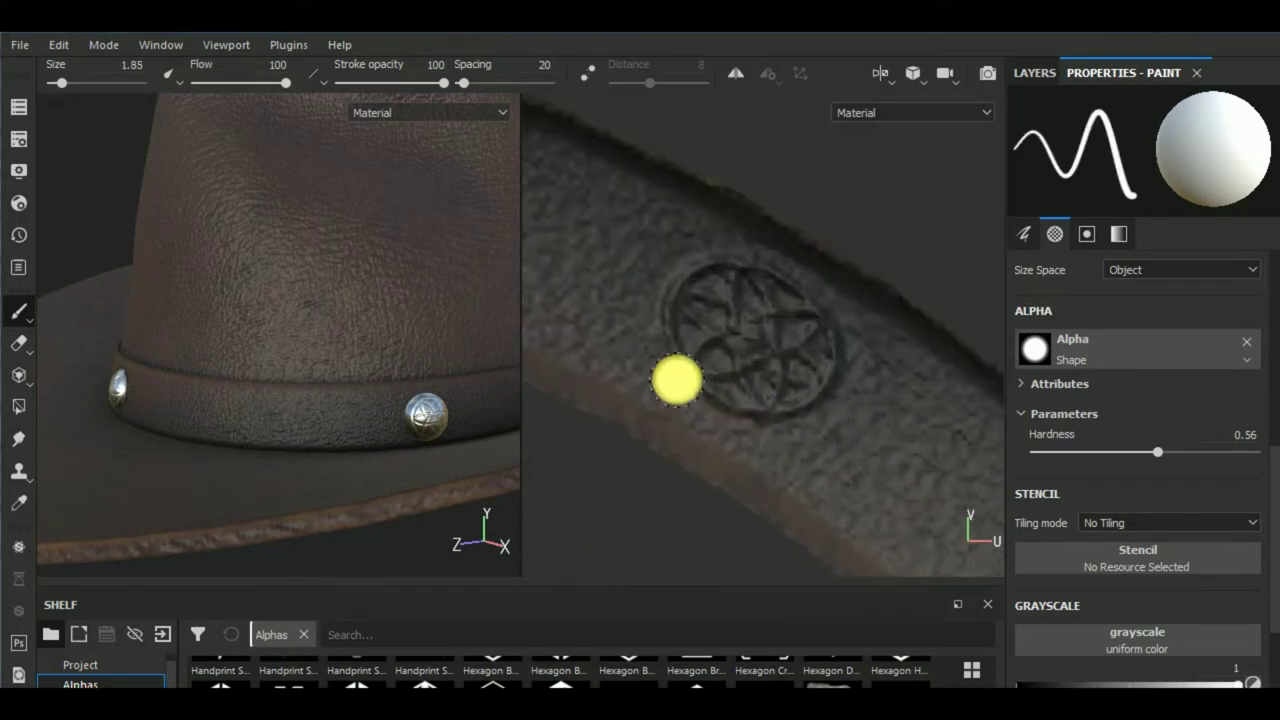
mouse_move(717, 408)
mouse_down()
mouse_move(806, 426)
mouse_move(840, 400)
mouse_up()
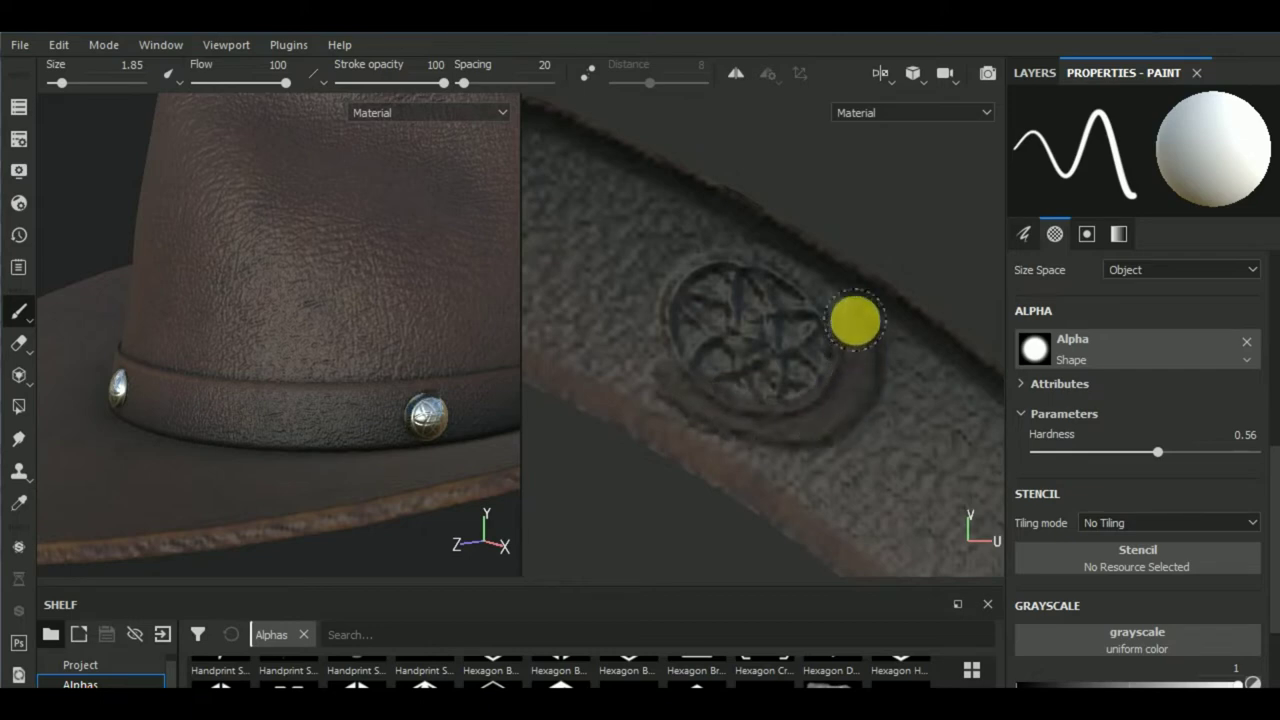
scroll(400, 420, up, 3)
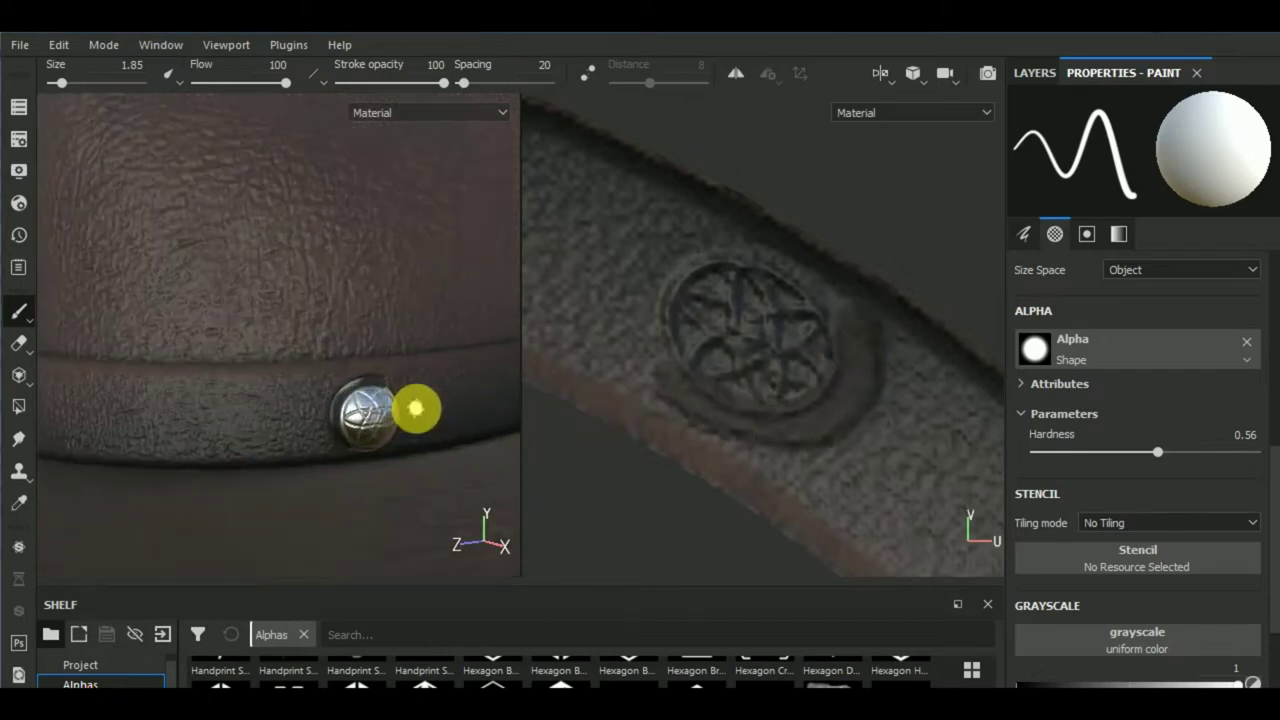
scroll(415, 408, up, 2)
scroll(406, 414, down, 2)
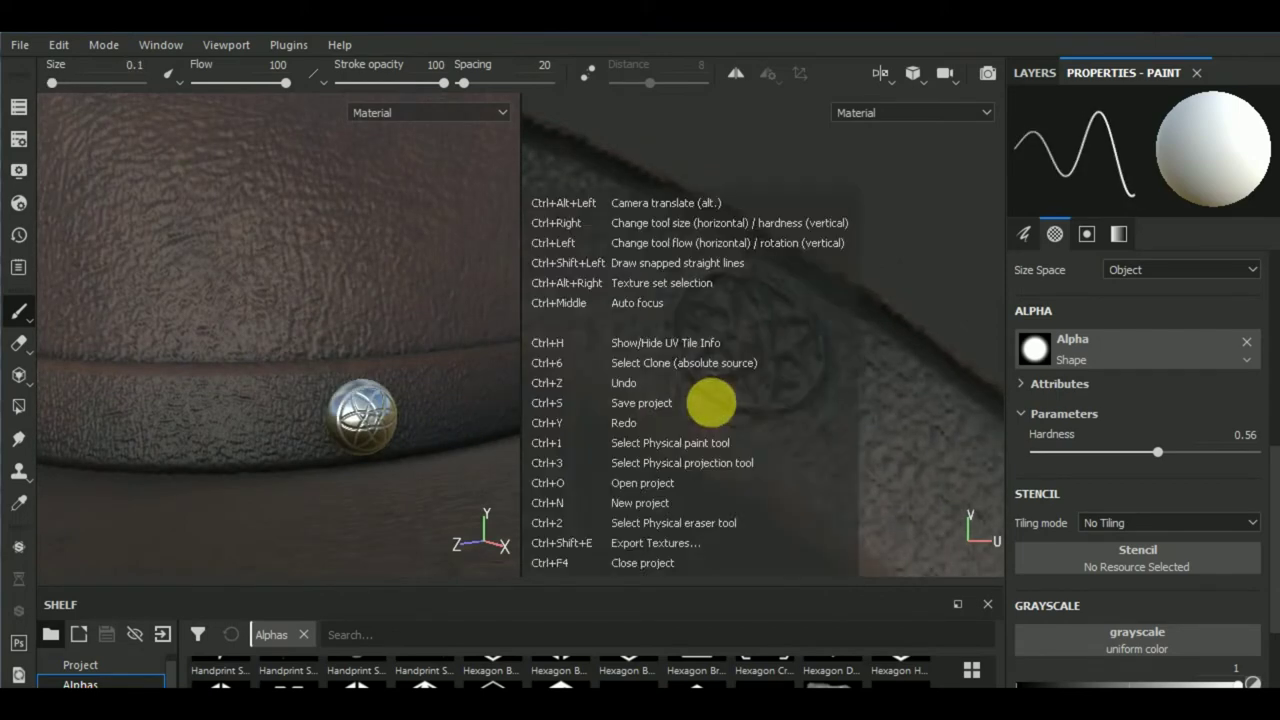
- Shrink the brush to size 0.84 and paint along the emblem's edge and lower-left side
ctrl+right_drag(714, 404, 710, 402)
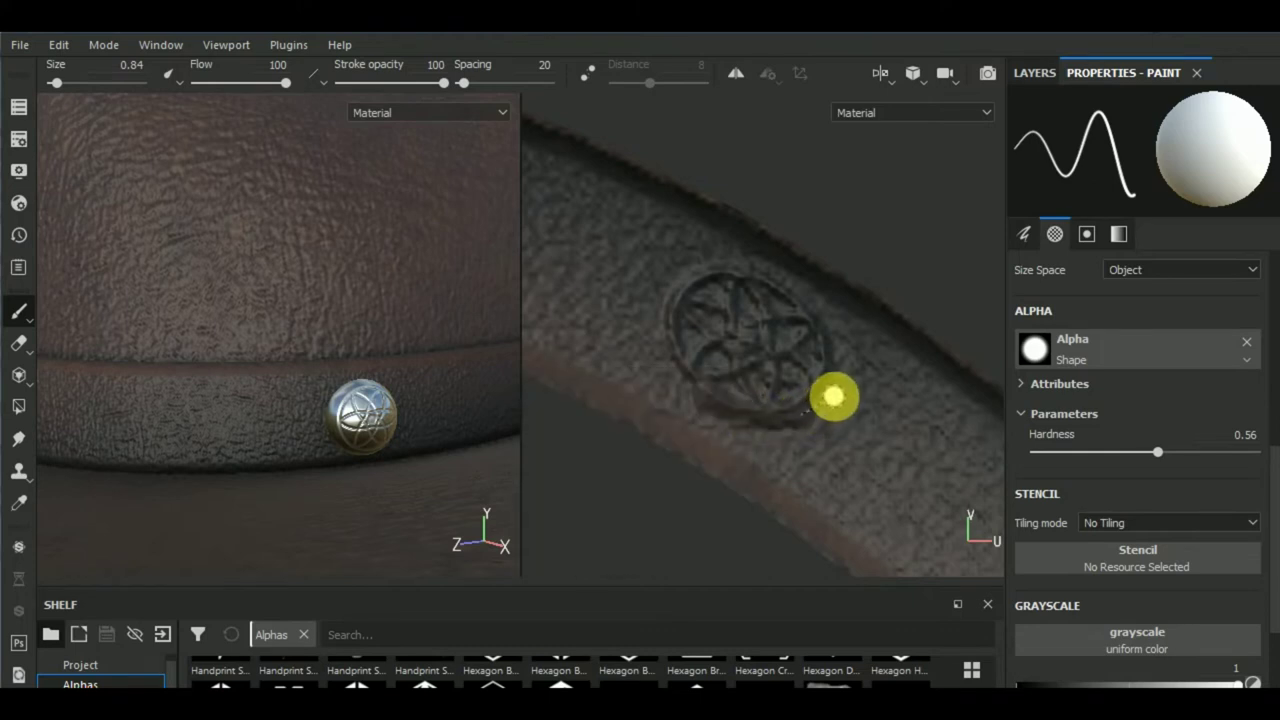
drag(838, 387, 835, 325)
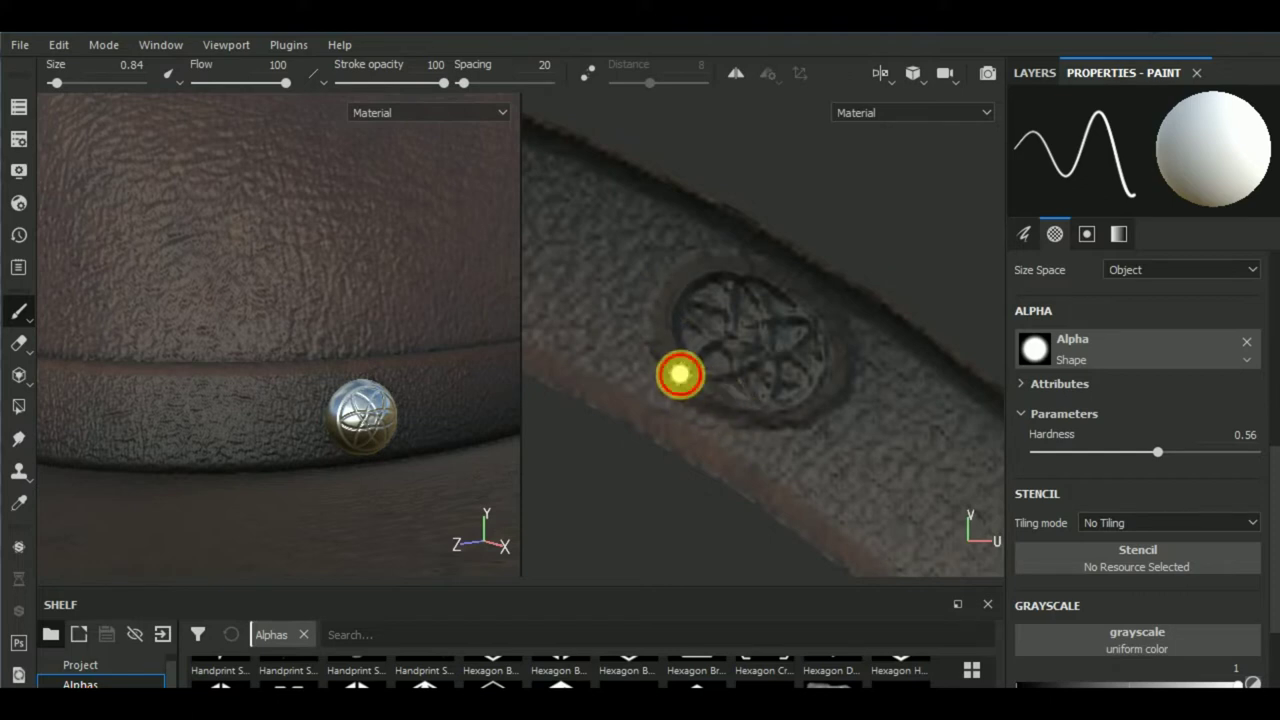
drag(677, 374, 715, 401)
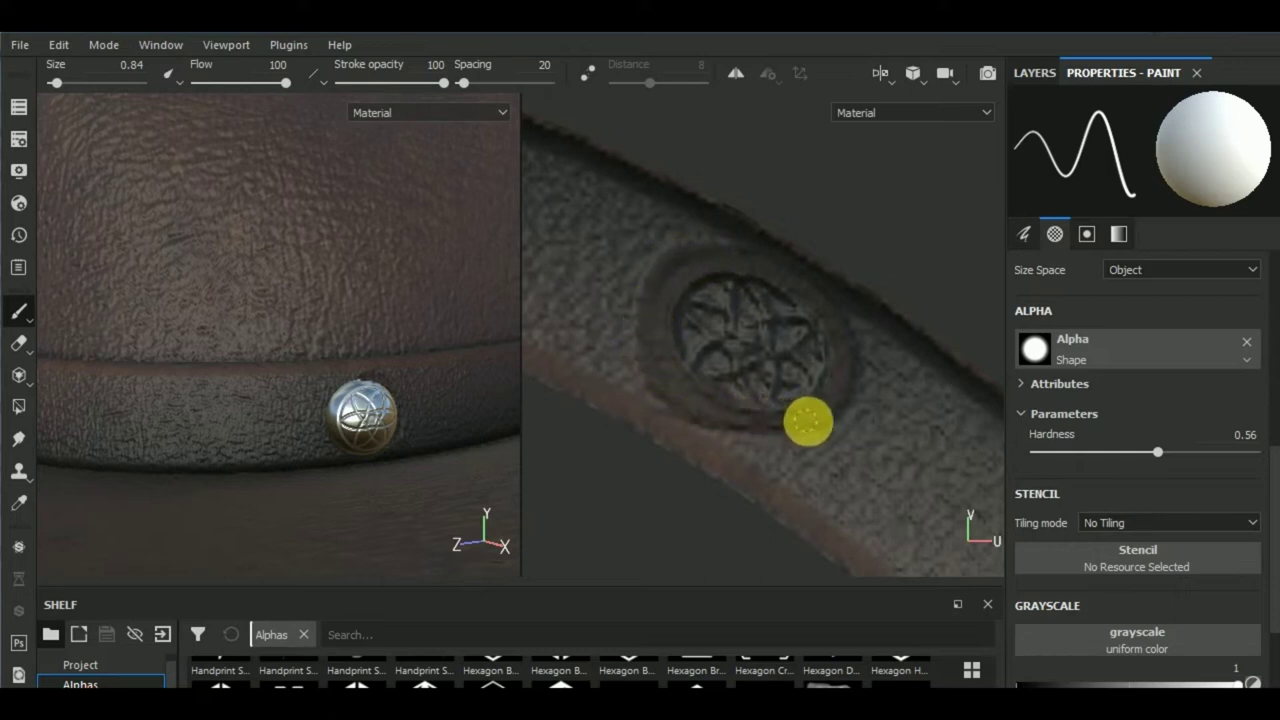
- Orbit the hat to inspect the band stud and the finished ring
mouse_move(448, 500)
alt+mouse_down()
mouse_move(349, 534)
mouse_move(380, 543)
mouse_move(412, 520)
mouse_move(337, 457)
mouse_move(286, 543)
mouse_move(403, 374)
mouse_move(147, 493)
mouse_move(394, 386)
mouse_move(466, 209)
mouse_move(460, 263)
mouse_move(672, 393)
alt+mouse_up()
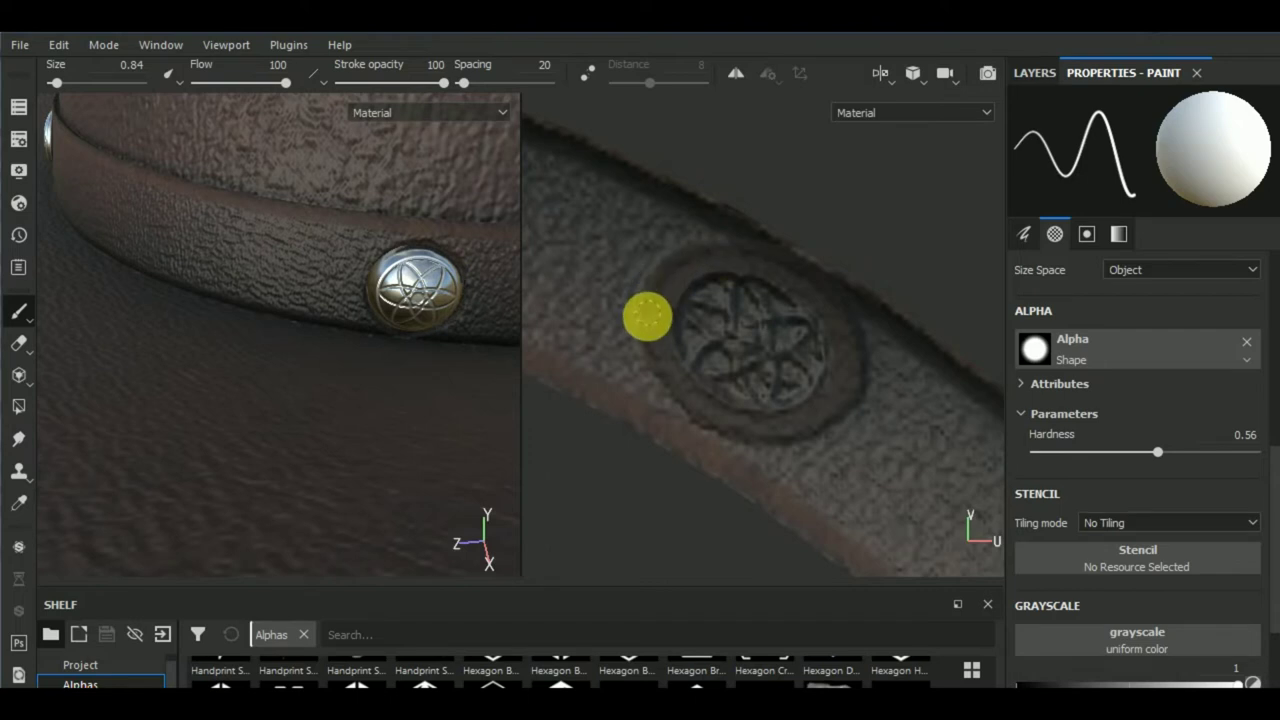
alt+drag(409, 437, 443, 443)
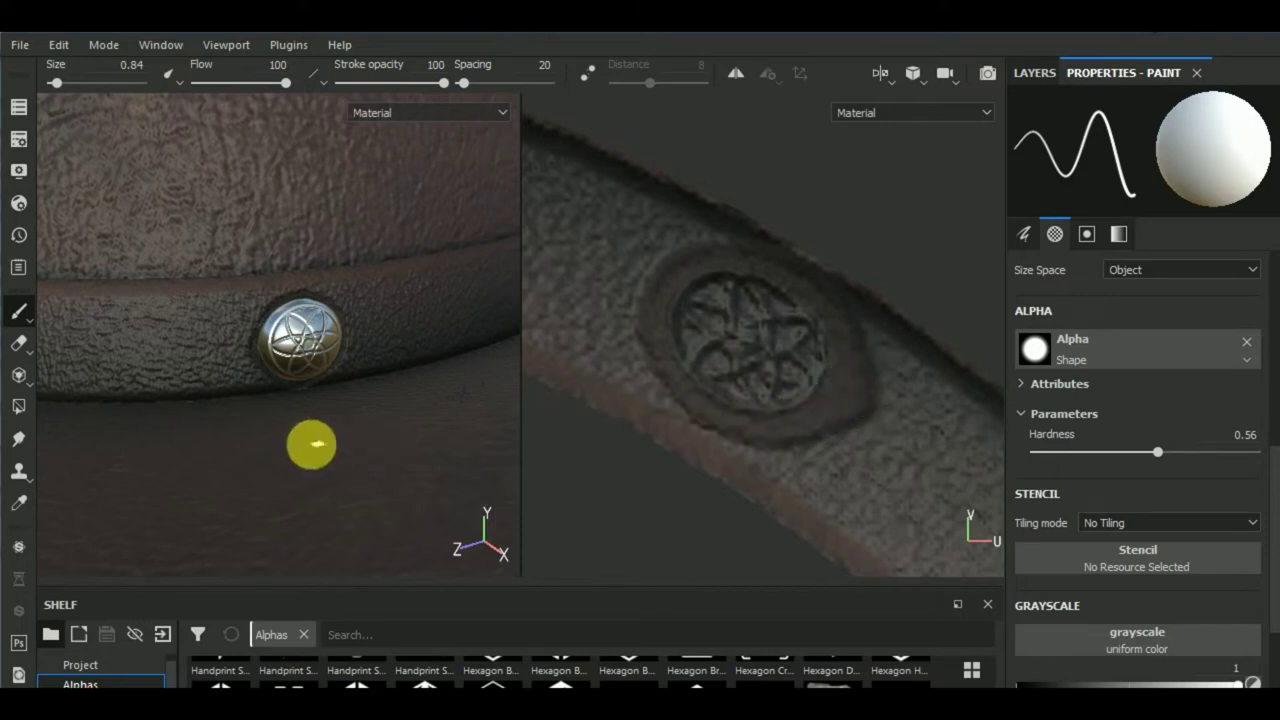
alt+drag(311, 443, 281, 436)
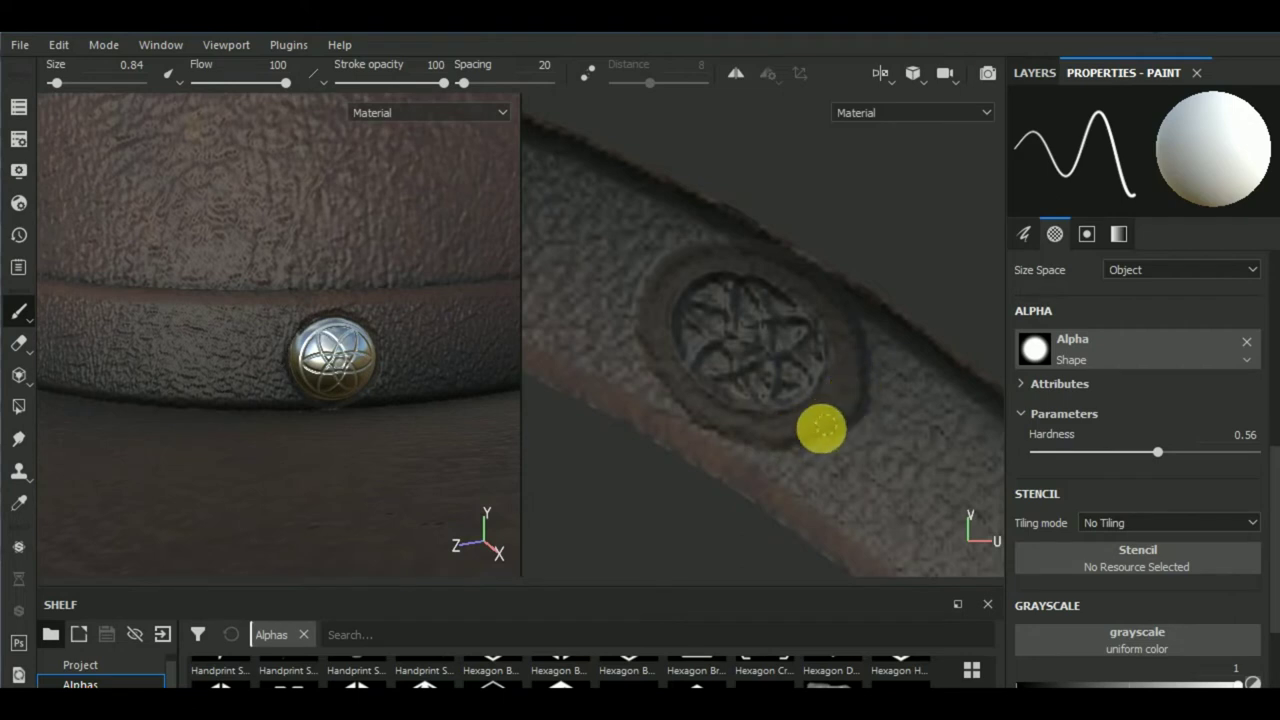
alt+drag(316, 498, 307, 474)
alt+right_drag(307, 474, 360, 440)
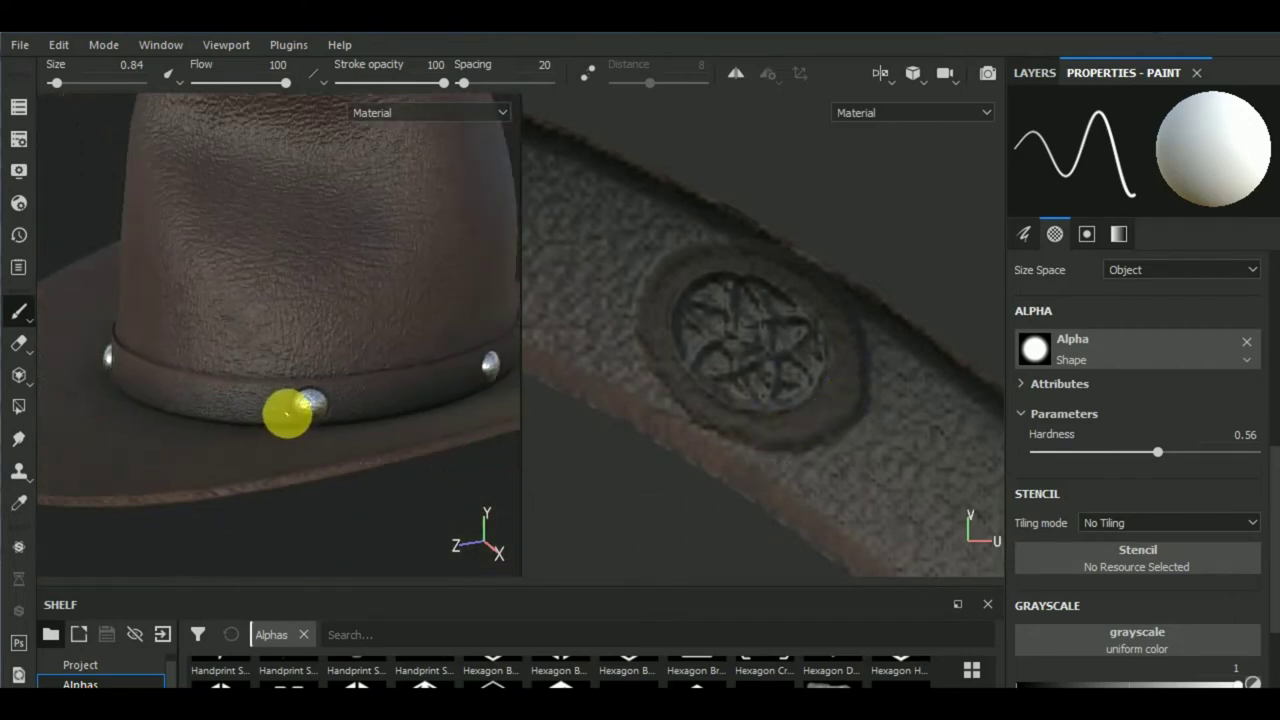
mouse_move(360, 440)
alt+mouse_down()
mouse_move(303, 468)
mouse_move(226, 460)
alt+mouse_up()
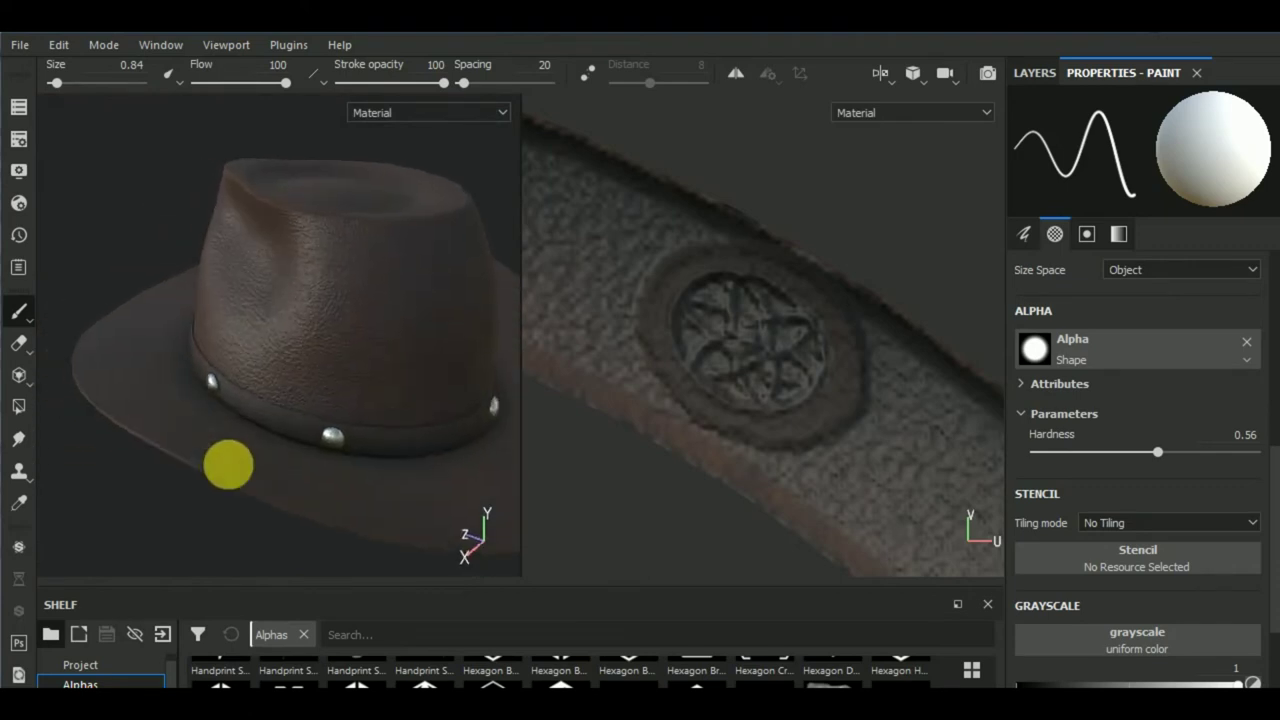
- Zoom onto the rosette medallion and deepen the groove along its left and upper rim
alt+drag(334, 463, 420, 450)
scroll(766, 437, down, 2)
scroll(850, 432, down, 2)
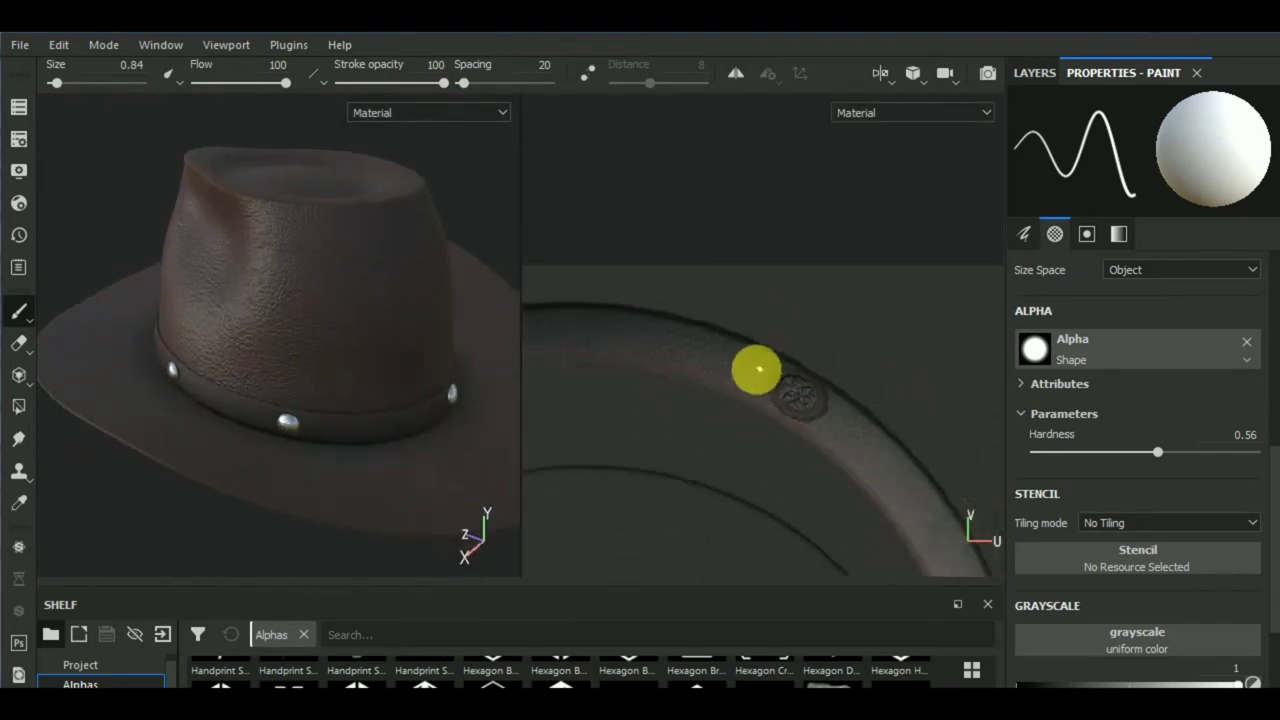
scroll(754, 366, down, 2)
scroll(806, 346, down, 1)
scroll(780, 321, up, 2)
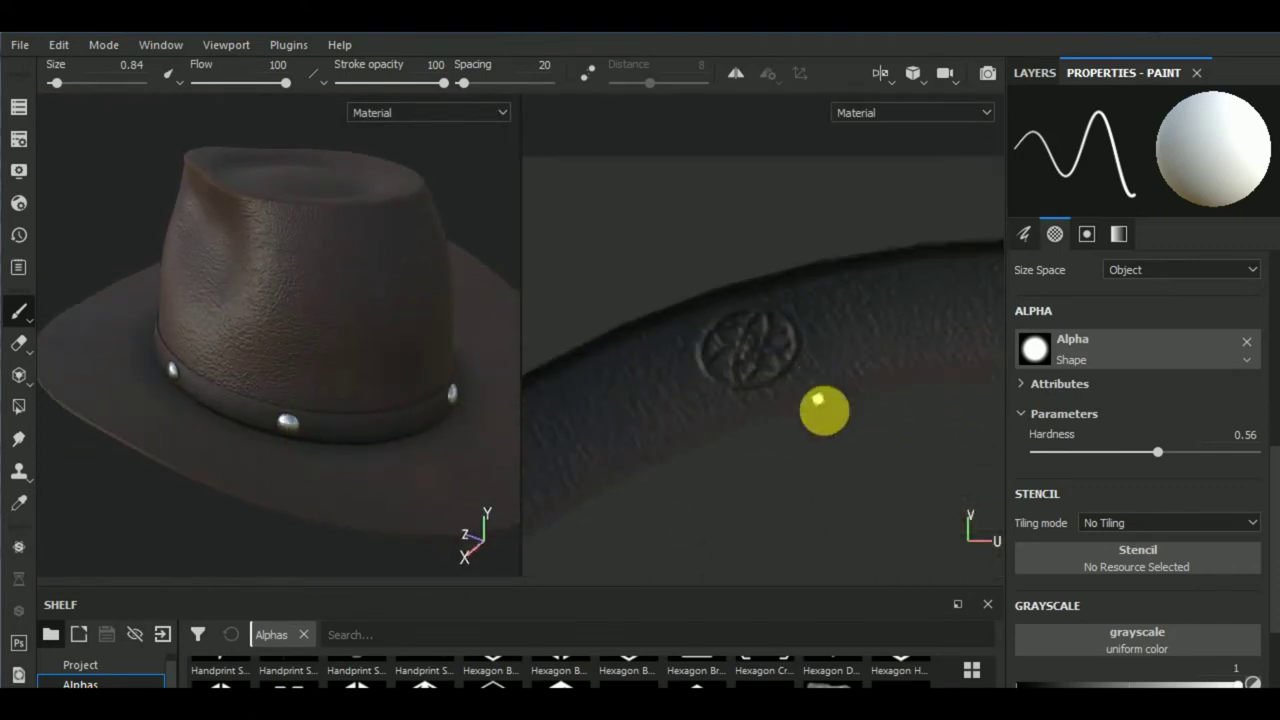
mouse_move(808, 414)
shift+right_down()
mouse_move(790, 455)
mouse_move(740, 470)
mouse_move(725, 490)
mouse_move(763, 330)
shift+right_up()
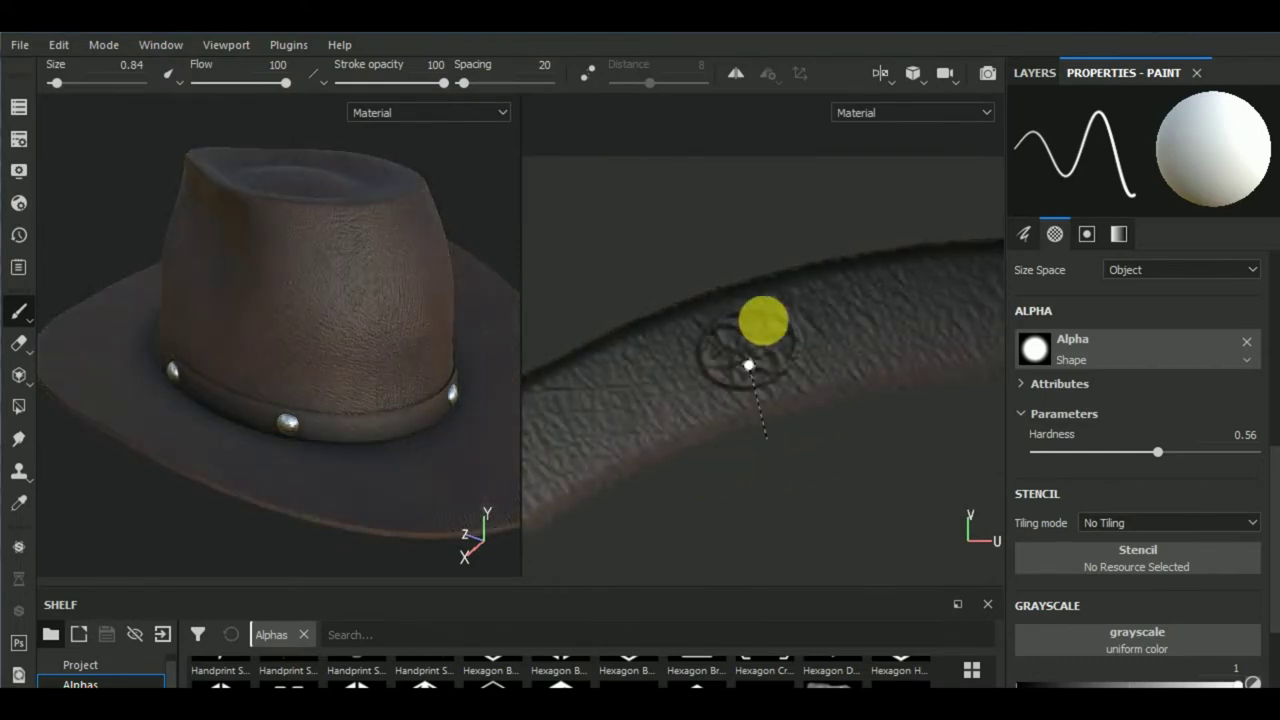
scroll(730, 325, up, 2)
scroll(690, 340, up, 2)
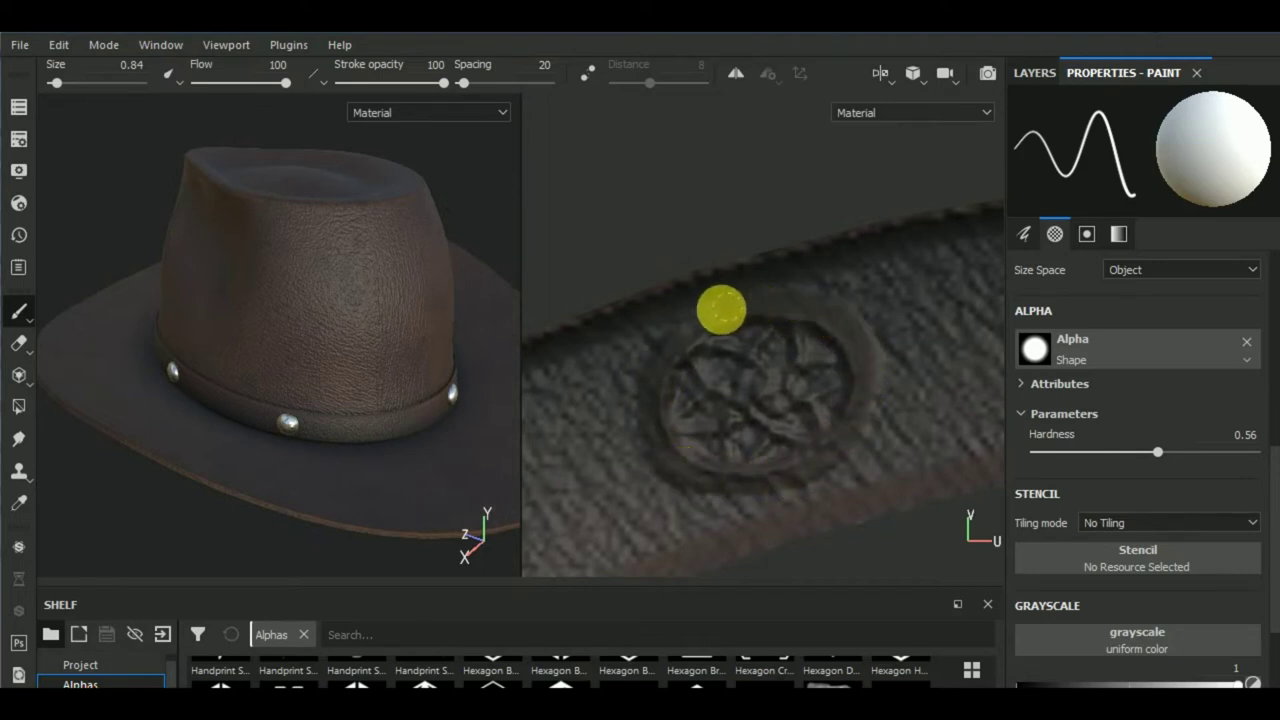
scroll(320, 480, up, 2)
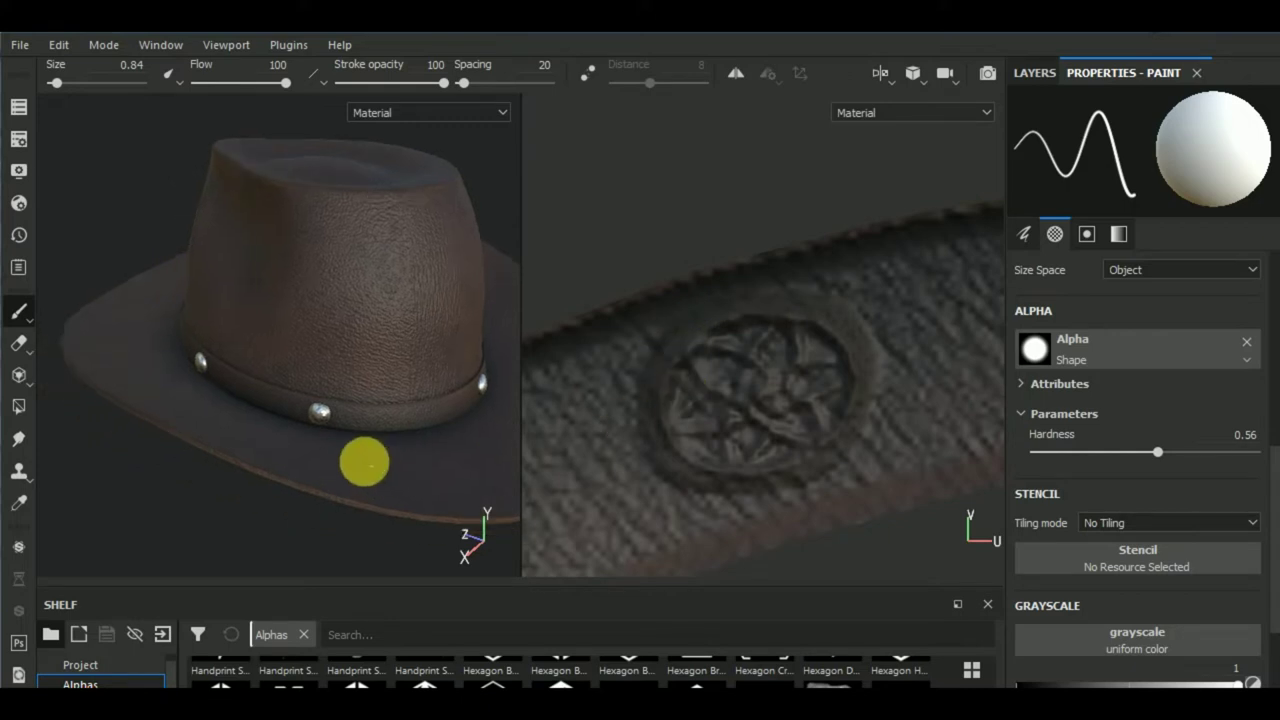
scroll(363, 460, up, 3)
scroll(306, 403, up, 3)
mouse_move(667, 347)
mouse_down()
mouse_move(662, 476)
mouse_move(766, 486)
mouse_move(822, 470)
mouse_up()
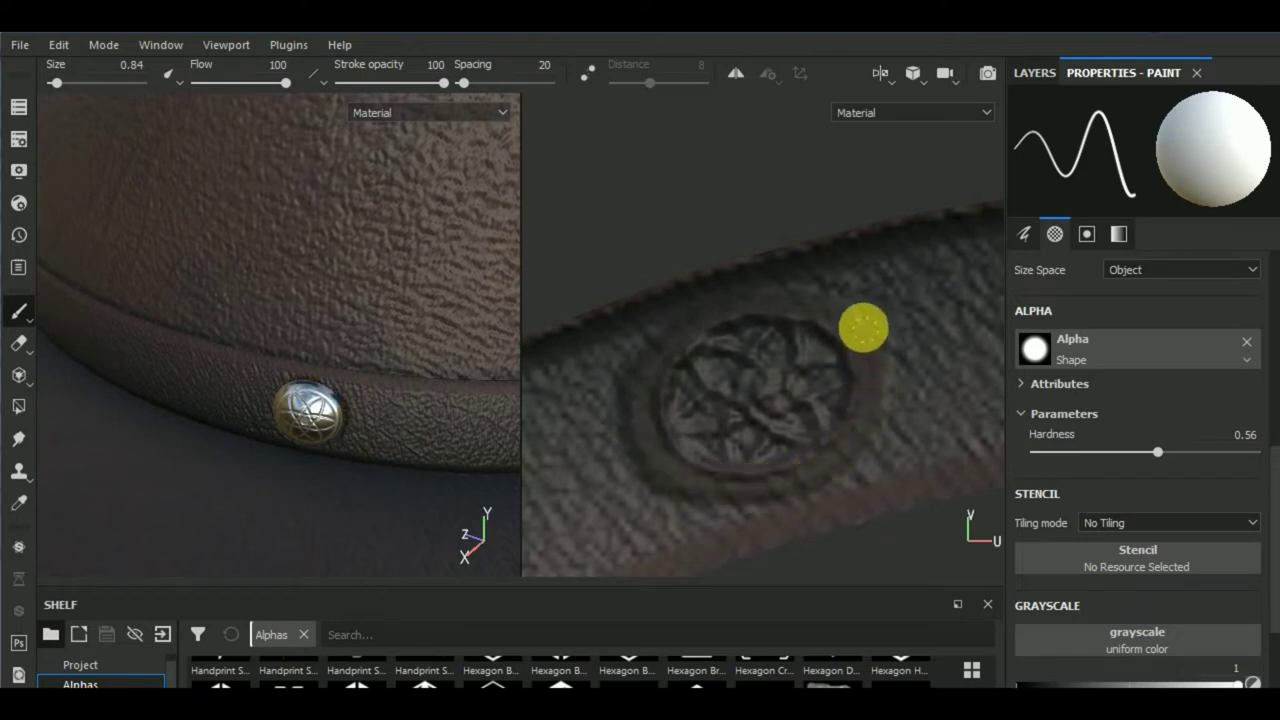
mouse_move(840, 303)
mouse_down()
mouse_move(789, 289)
mouse_move(680, 306)
mouse_move(638, 336)
mouse_move(629, 440)
mouse_up()
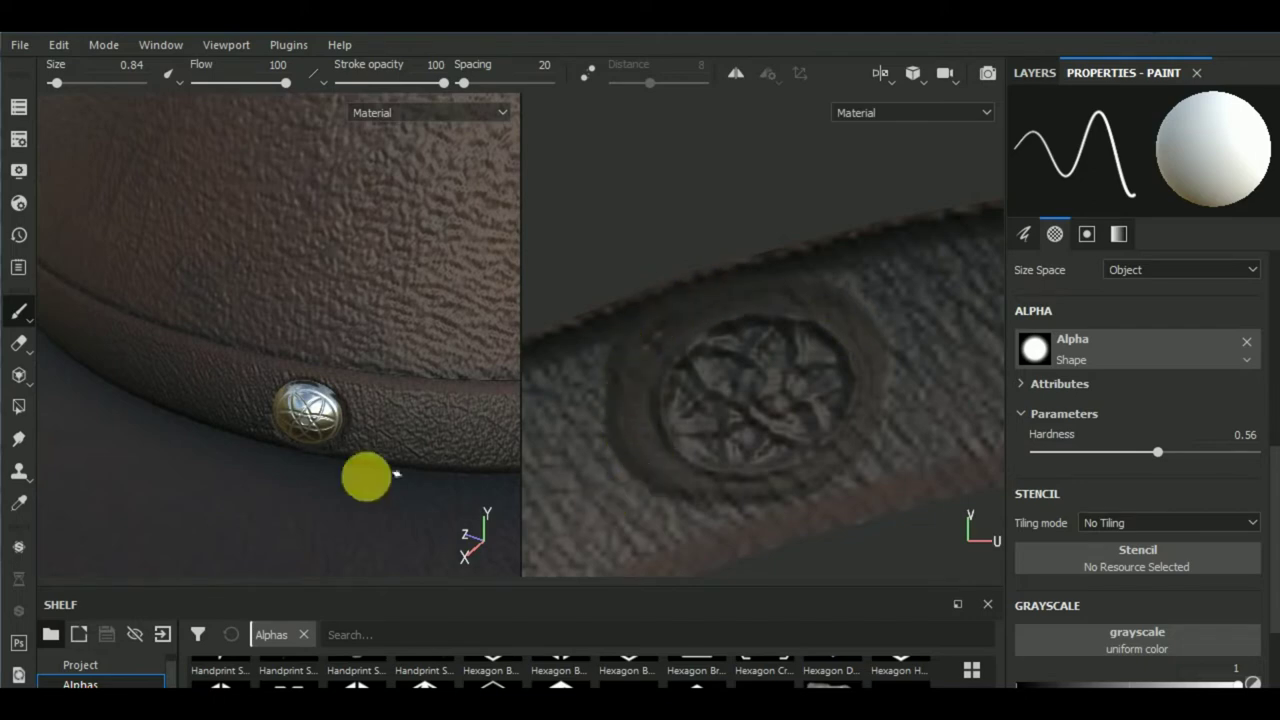
- Paint over the emblem's left, lower, right and upper rim so the groove is even all round
mouse_move(366, 474)
alt+mouse_down()
mouse_move(428, 463)
mouse_move(431, 503)
mouse_move(466, 480)
mouse_move(309, 497)
alt+mouse_up()
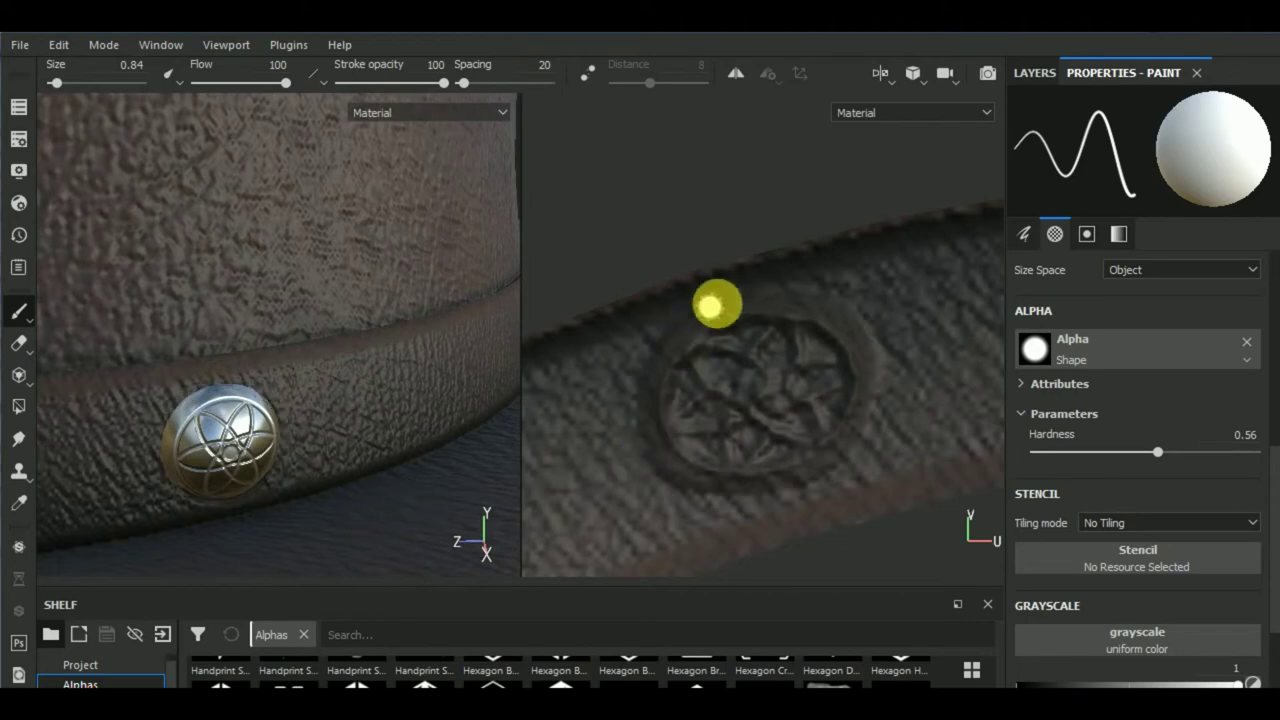
mouse_move(741, 297)
mouse_down()
mouse_move(666, 334)
mouse_move(640, 369)
mouse_move(641, 413)
mouse_up()
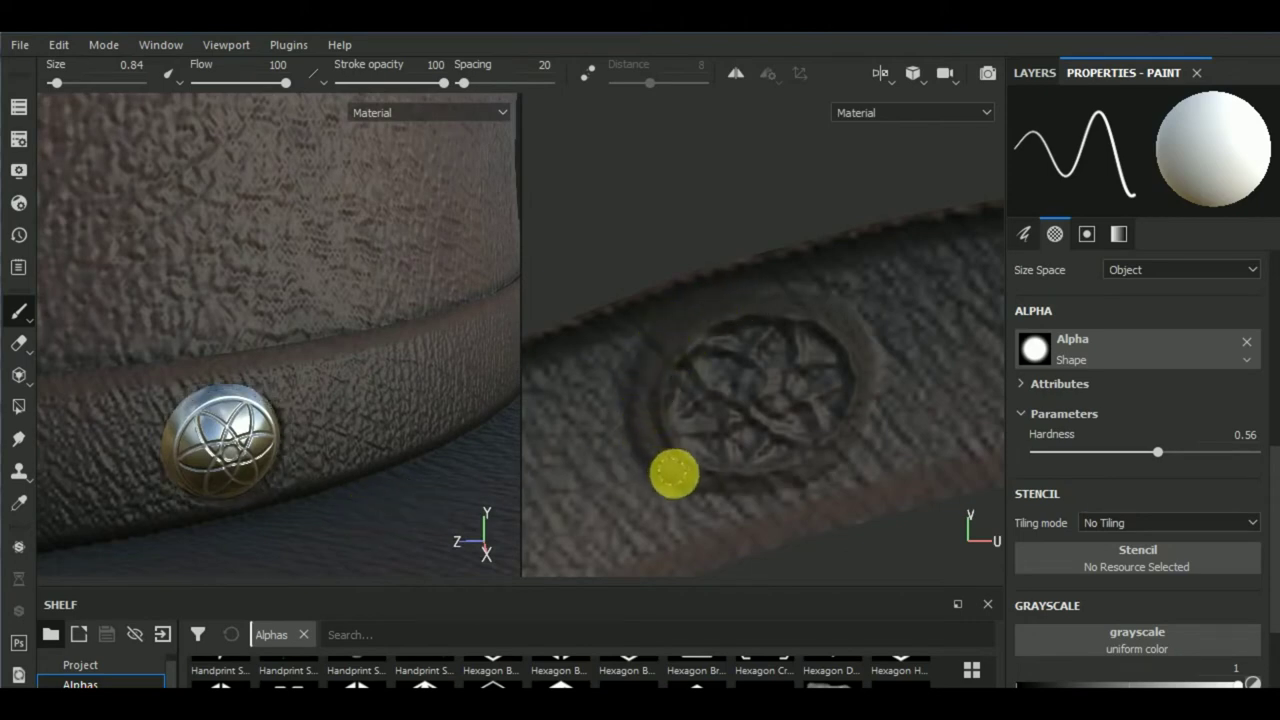
drag(719, 486, 732, 489)
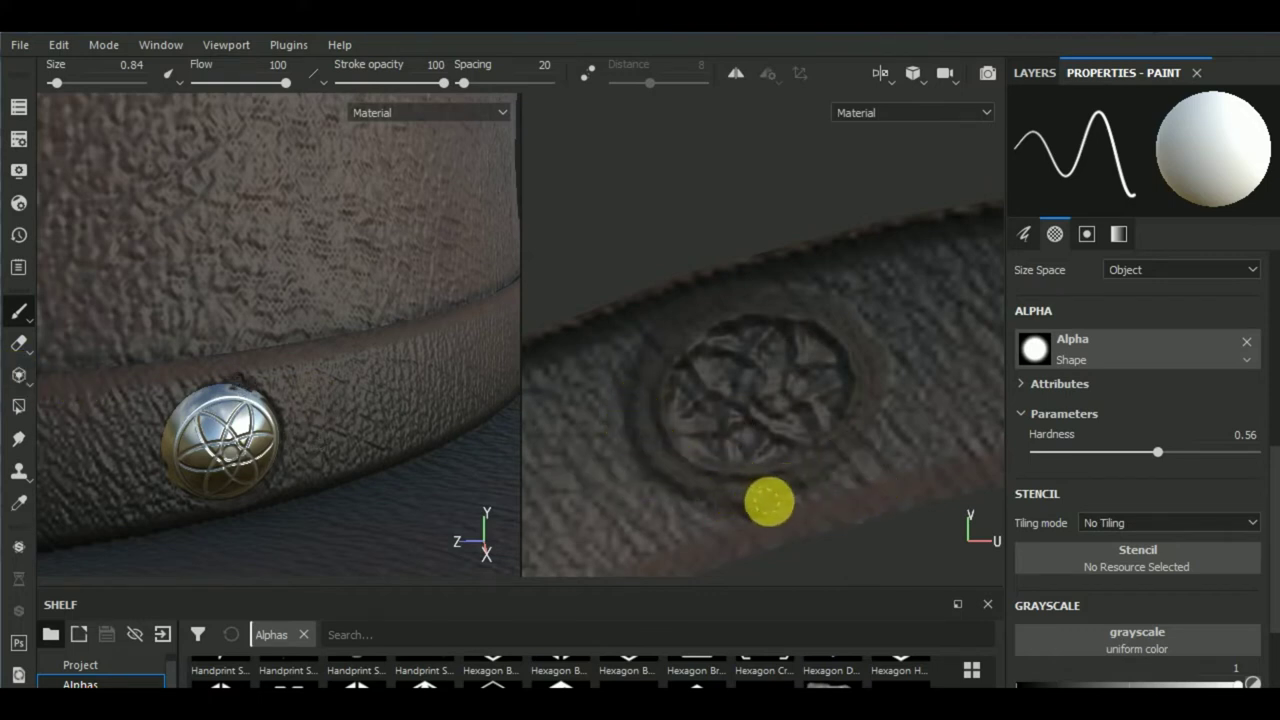
drag(708, 496, 733, 492)
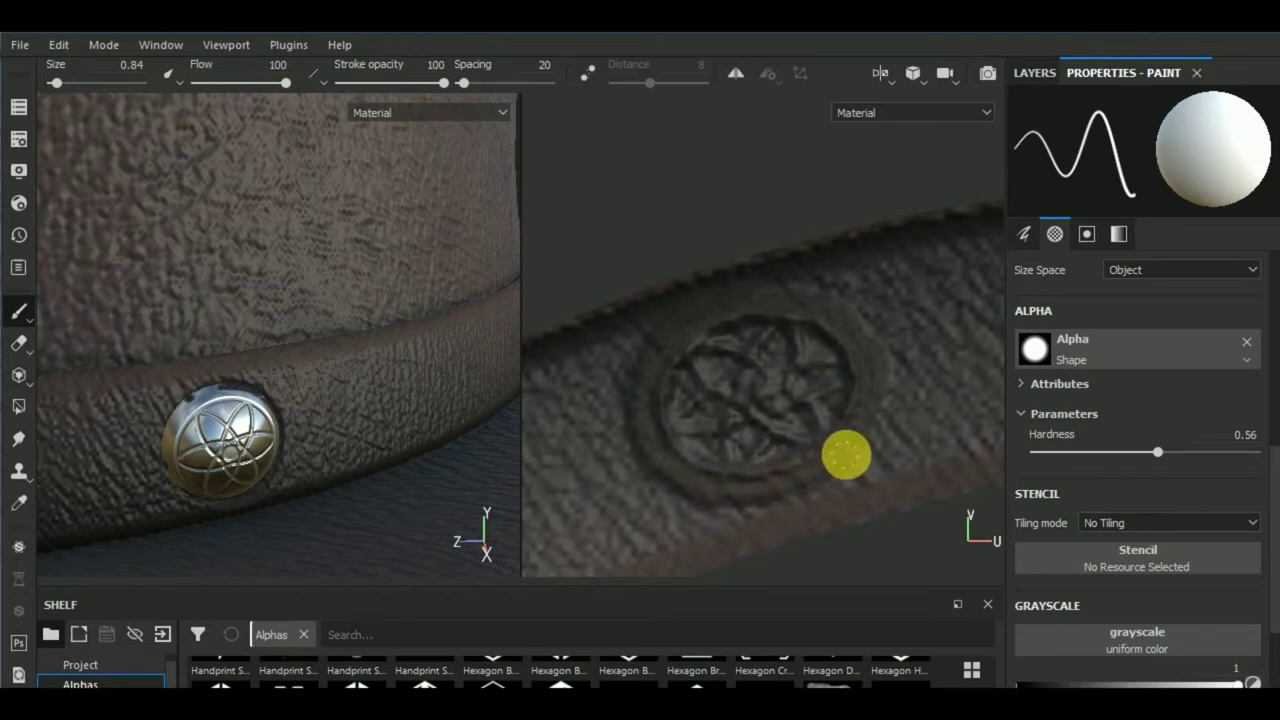
drag(846, 456, 875, 405)
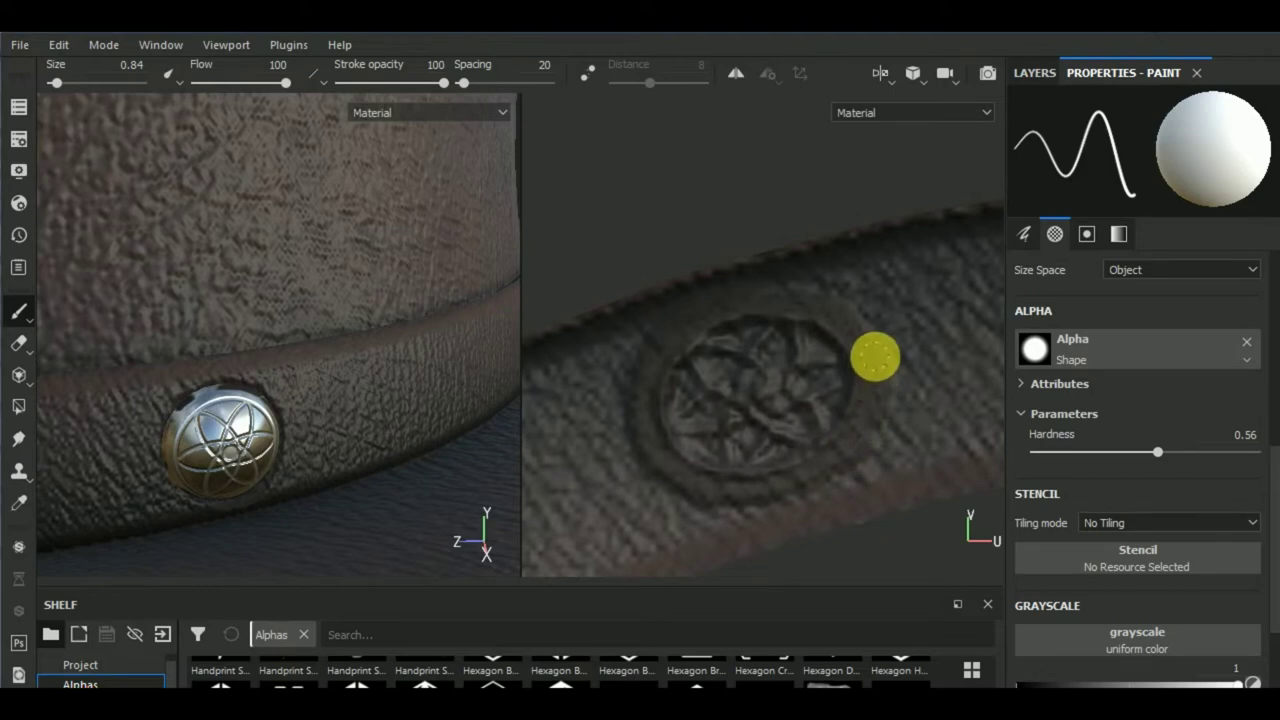
mouse_move(852, 324)
mouse_down()
mouse_move(820, 297)
mouse_move(766, 289)
mouse_up()
mouse_move(353, 545)
alt+mouse_down()
mouse_move(423, 509)
mouse_move(314, 531)
mouse_move(337, 514)
mouse_move(400, 571)
mouse_move(374, 523)
mouse_move(240, 500)
mouse_move(240, 486)
mouse_move(300, 457)
alt+mouse_up()
scroll(863, 357, up, 2)
scroll(866, 352, down, 1)
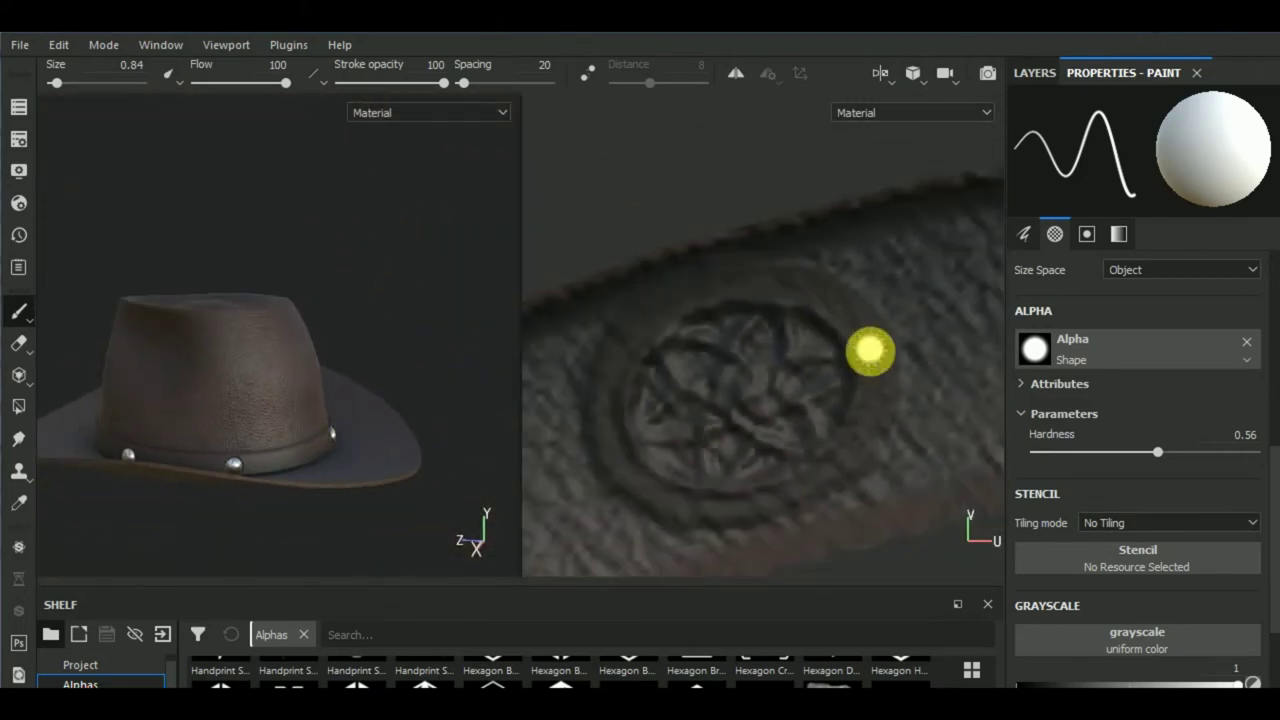
scroll(863, 357, down, 2)
scroll(800, 390, down, 2)
middle_drag(737, 423, 807, 247)
mouse_move(807, 247)
alt+mouse_down()
mouse_move(726, 451)
mouse_move(666, 289)
alt+mouse_up()
mouse_move(335, 448)
alt+mouse_down()
mouse_move(249, 449)
mouse_move(229, 509)
mouse_move(51, 466)
mouse_move(273, 498)
alt+mouse_up()
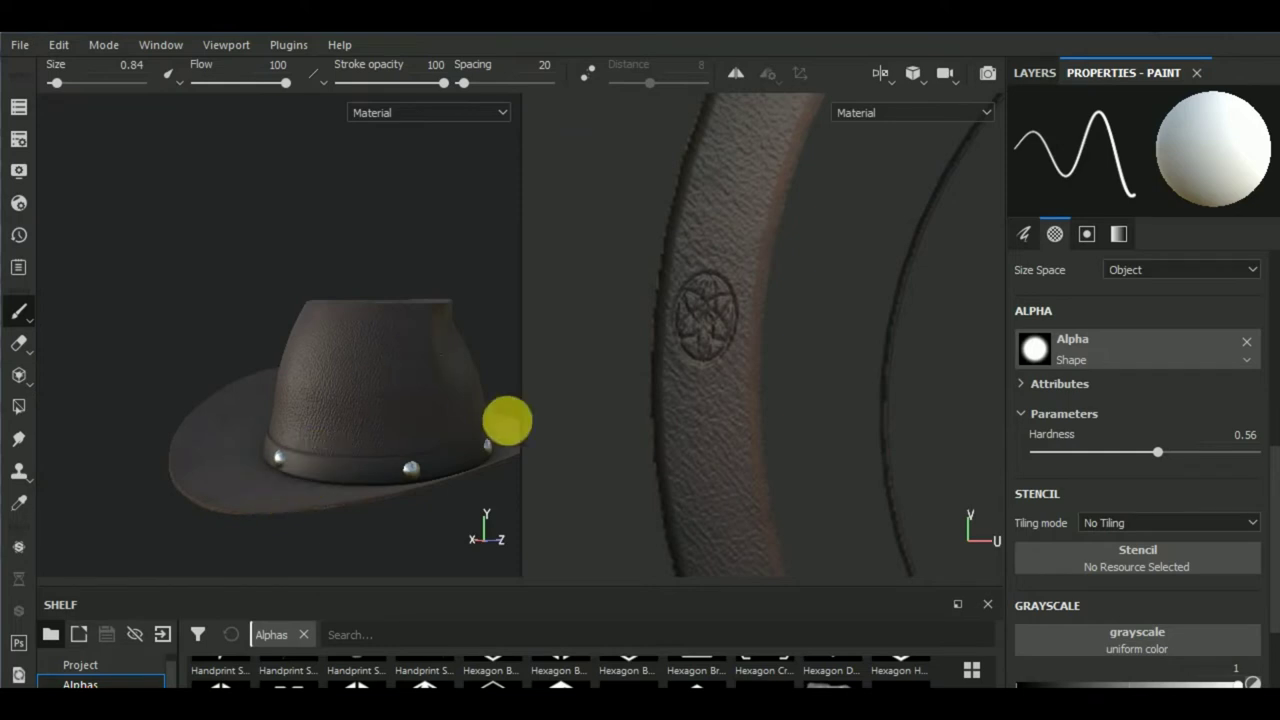
mouse_move(376, 440)
alt+mouse_down()
mouse_move(400, 380)
mouse_move(340, 451)
mouse_move(360, 451)
alt+mouse_up()
scroll(303, 377, up, 5)
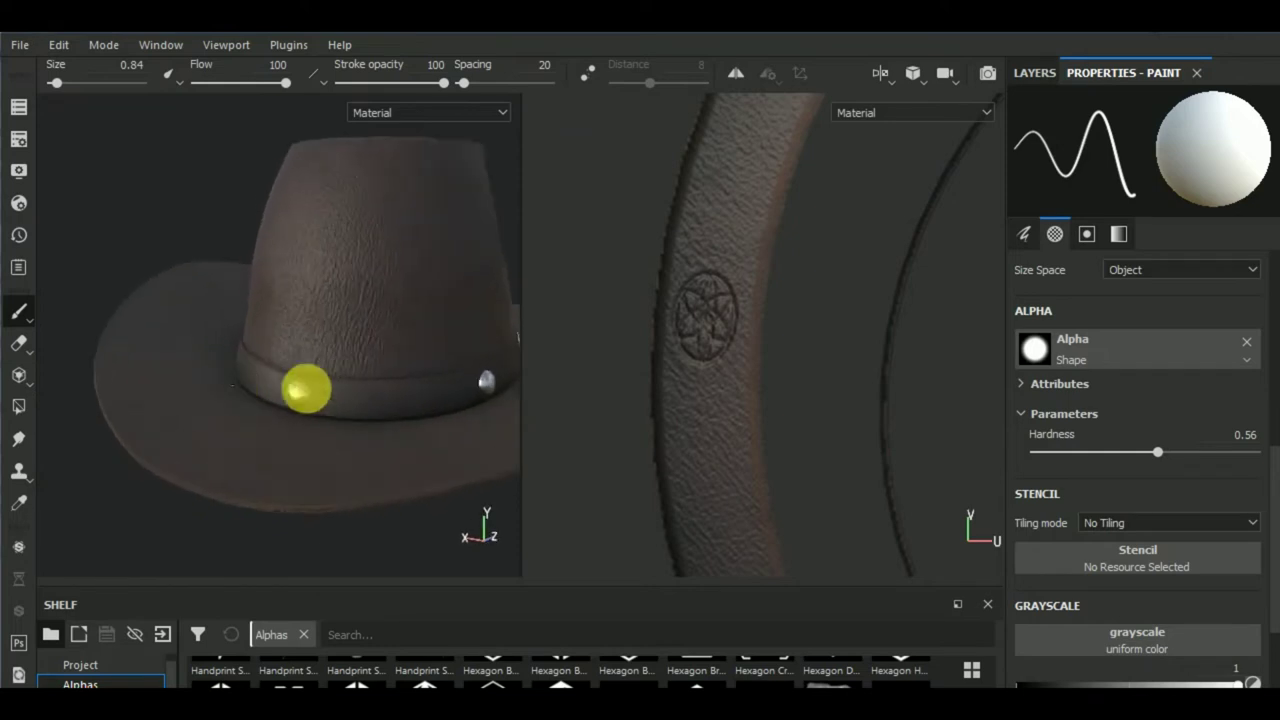
scroll(348, 402, up, 3)
scroll(700, 300, up, 3)
scroll(685, 294, up, 3)
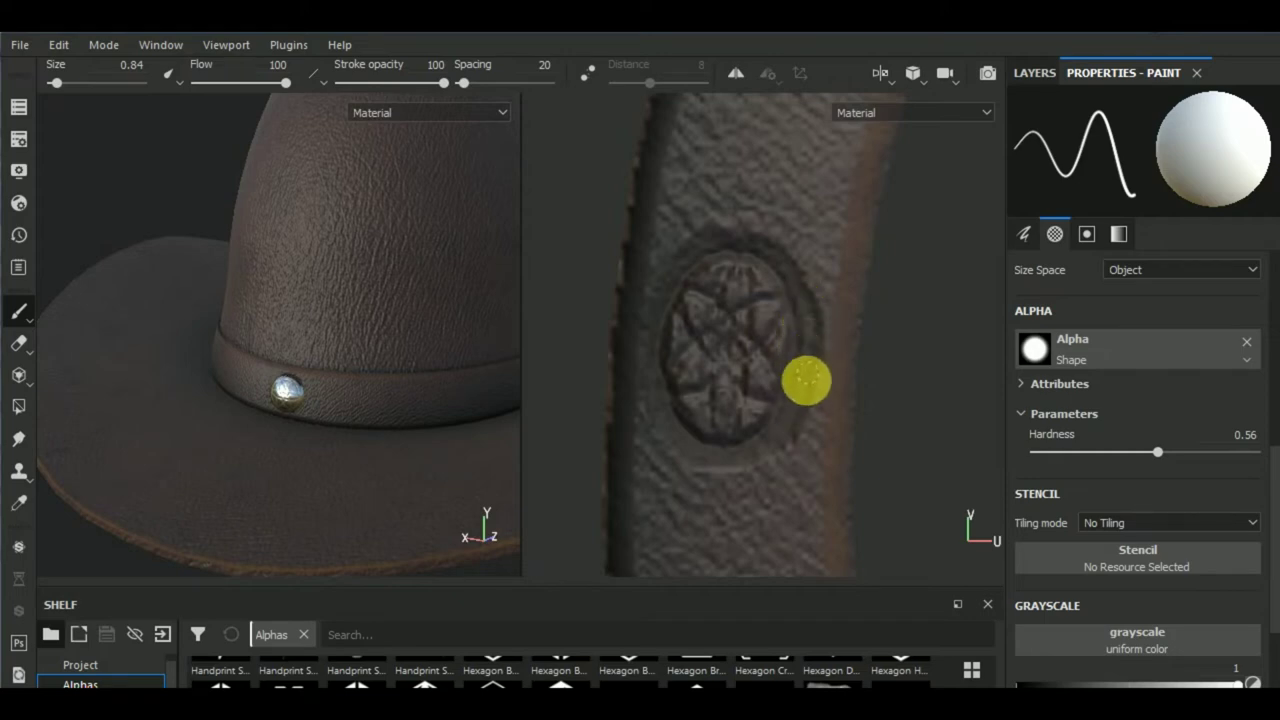
mouse_move(330, 497)
alt+mouse_down()
mouse_move(428, 471)
mouse_move(134, 437)
mouse_move(224, 457)
alt+mouse_up()
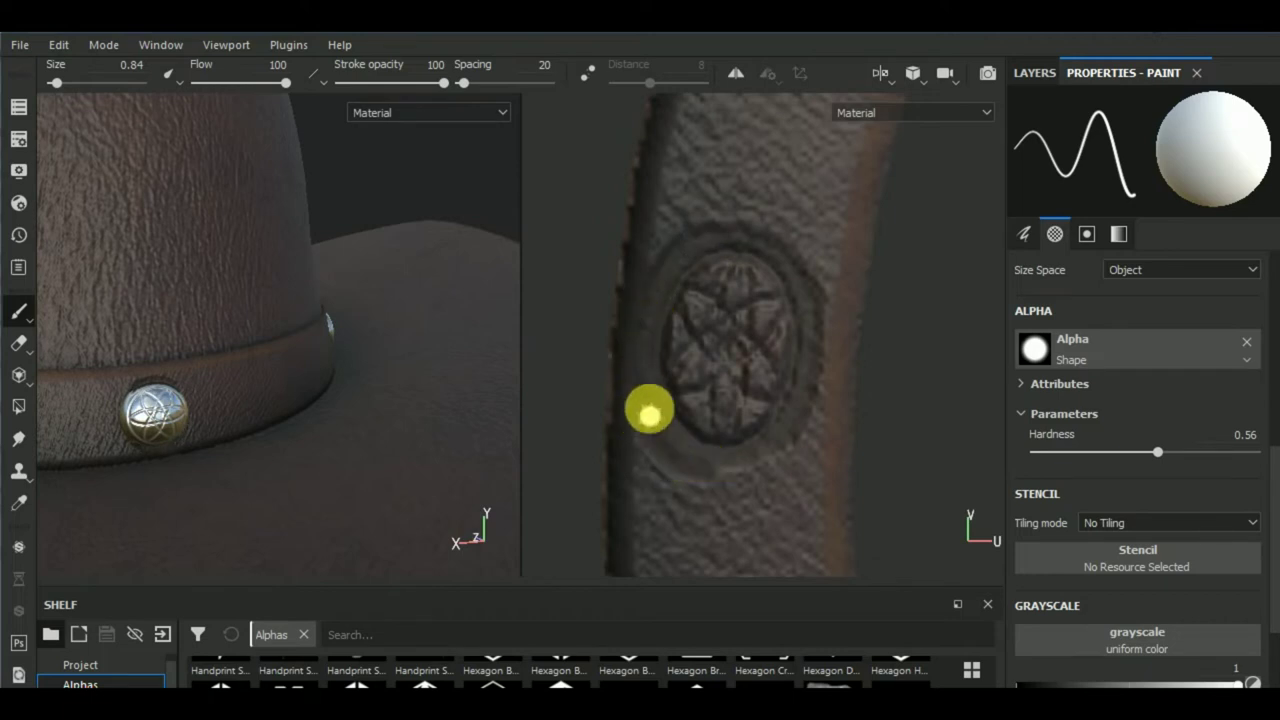
drag(670, 433, 696, 461)
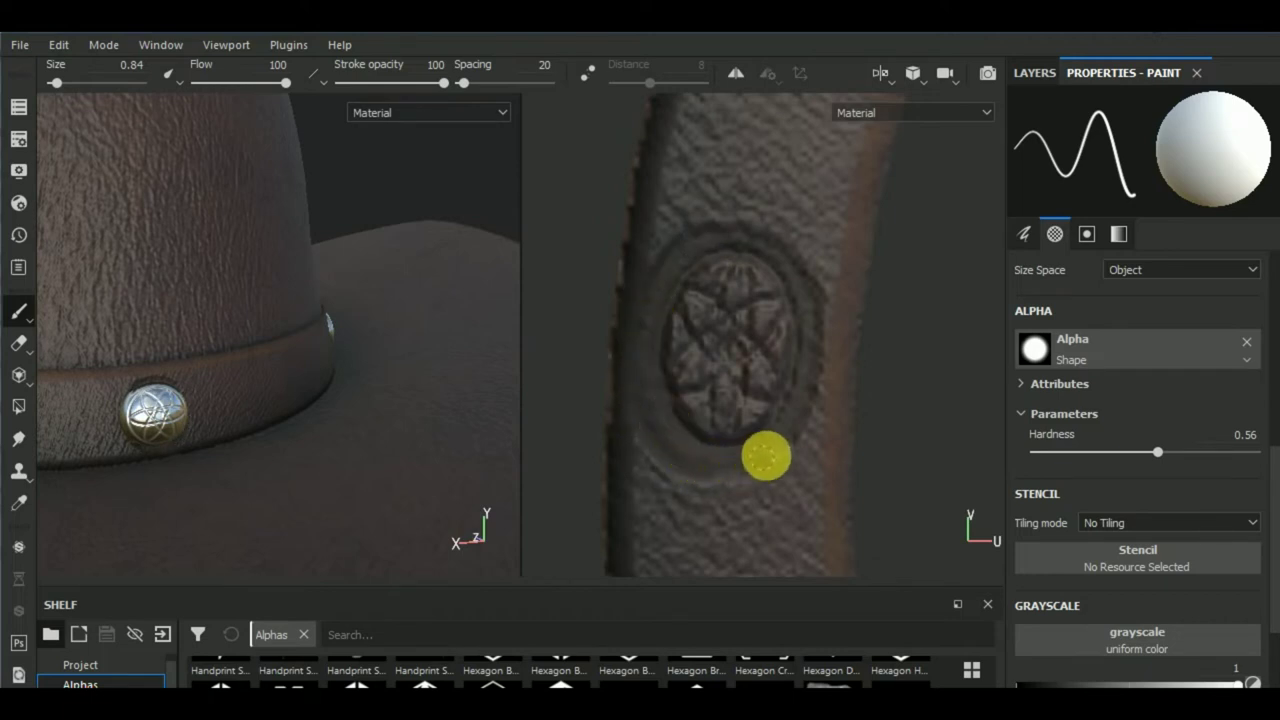
mouse_move(349, 474)
alt+mouse_down()
mouse_move(289, 426)
mouse_move(220, 449)
mouse_move(300, 457)
alt+mouse_up()
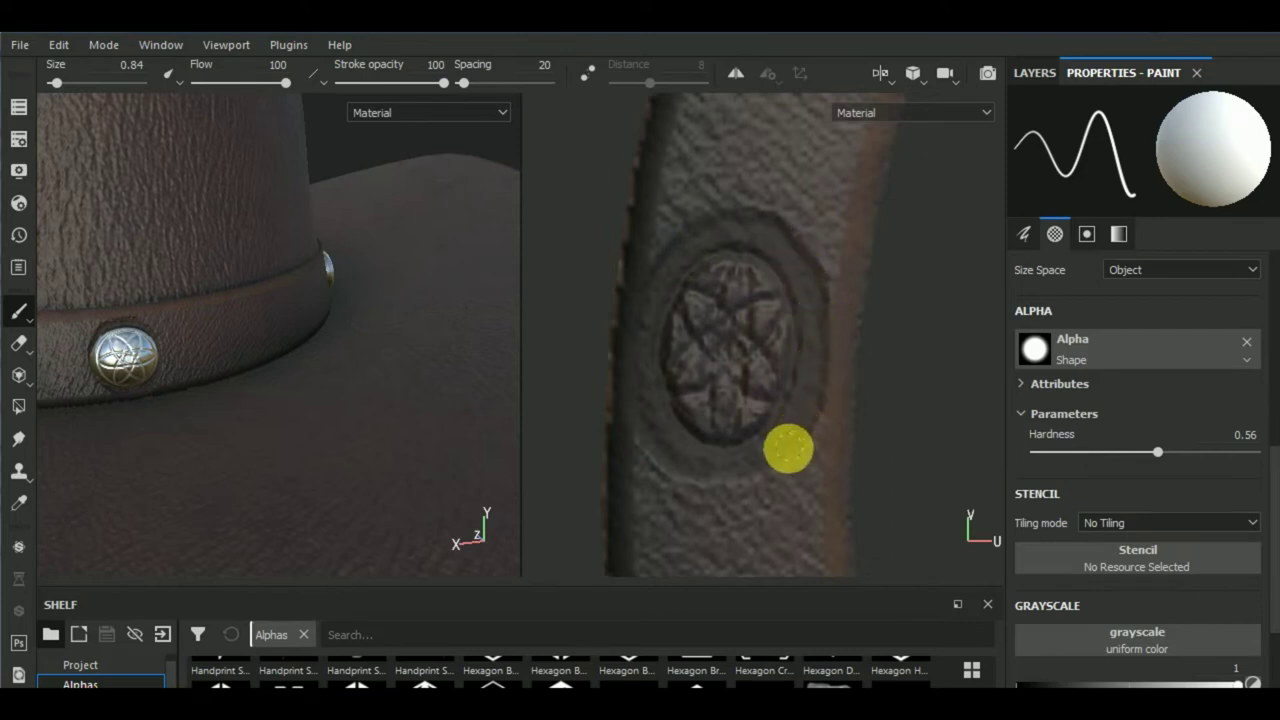
mouse_move(340, 490)
middle_down()
mouse_move(251, 486)
mouse_move(289, 478)
middle_up()
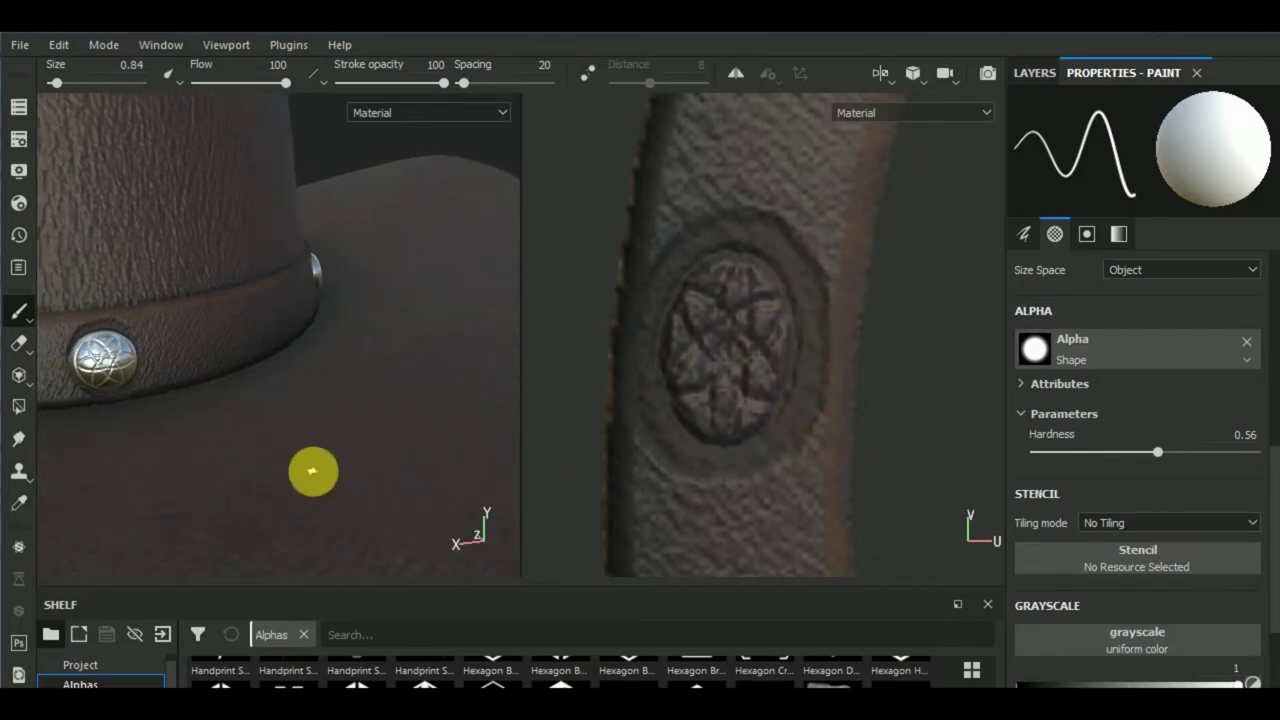
mouse_move(314, 470)
right_down()
mouse_move(357, 477)
mouse_move(337, 449)
mouse_move(251, 466)
mouse_move(311, 451)
right_up()
scroll(771, 420, down, 1)
scroll(743, 320, down, 3)
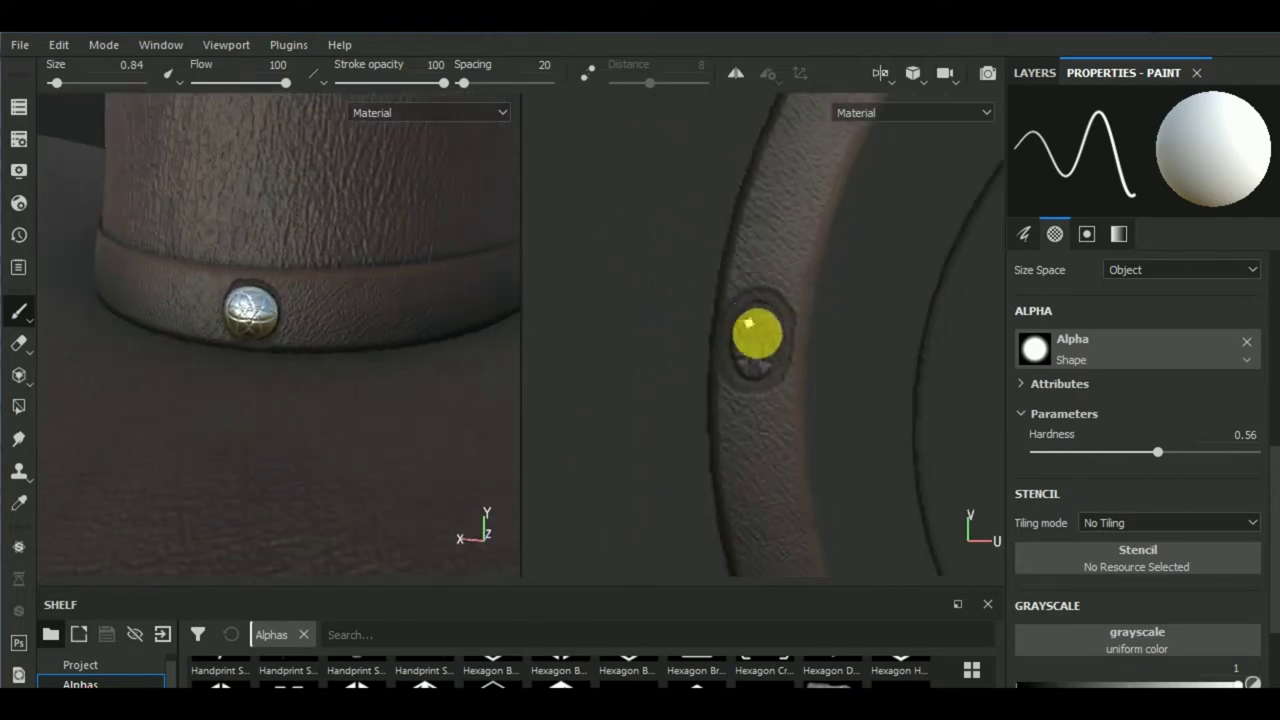
mouse_move(751, 334)
middle_down()
mouse_move(734, 140)
mouse_move(780, 337)
mouse_move(849, 423)
mouse_move(723, 309)
middle_up()
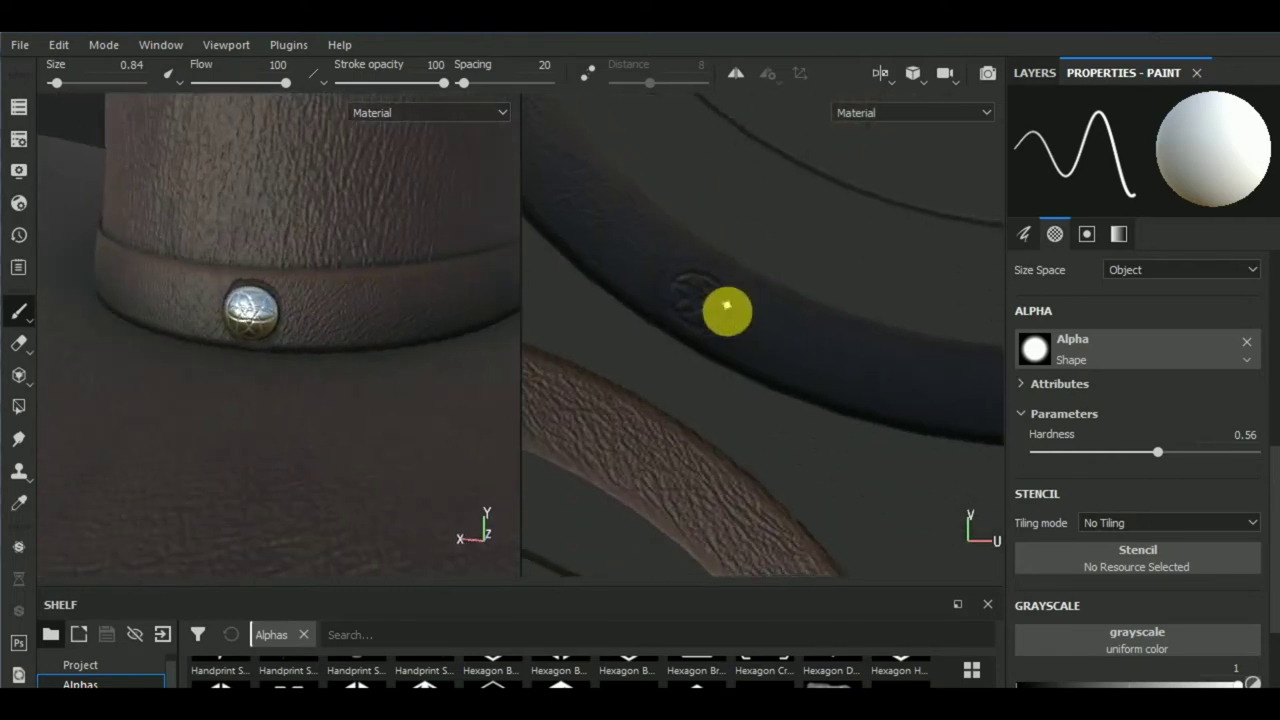
mouse_move(723, 309)
shift+right_down()
mouse_move(741, 403)
mouse_move(643, 414)
shift+right_up()
right_drag(320, 400, 250, 381)
alt+drag(249, 381, 200, 360)
alt+right_drag(200, 360, 89, 323)
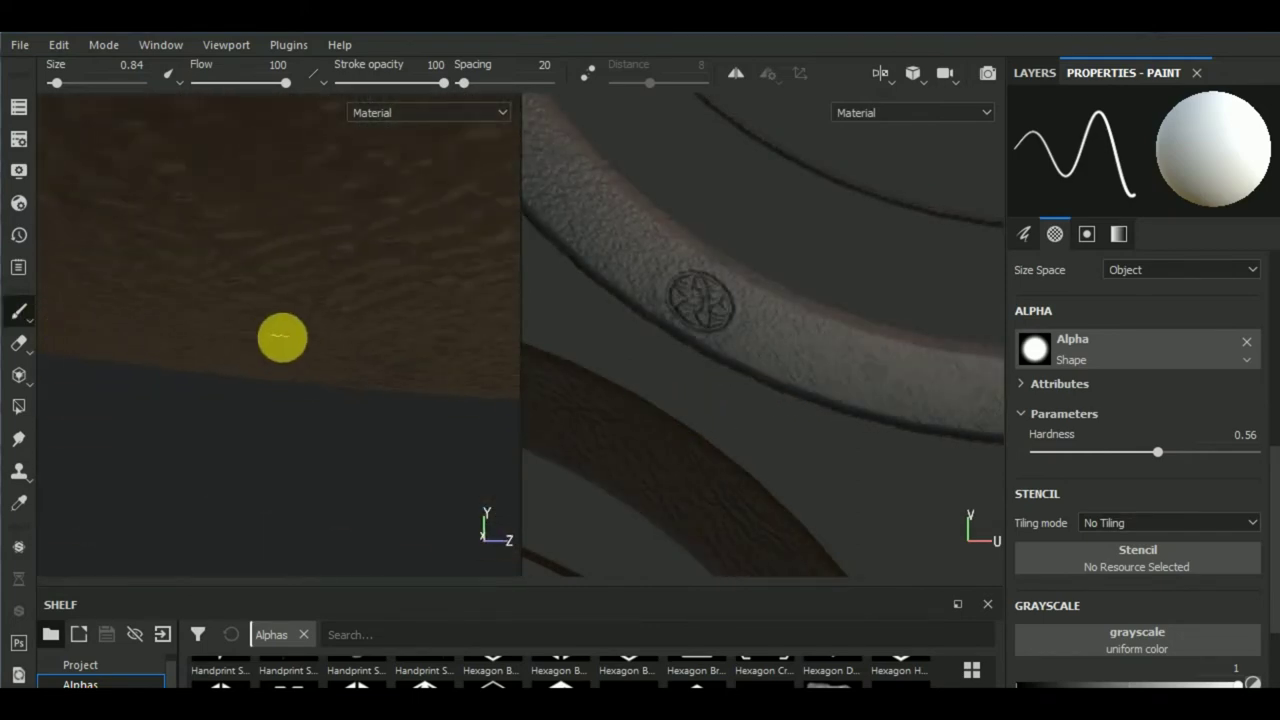
alt+right_drag(282, 339, 283, 329)
alt+drag(283, 329, 329, 386)
mouse_move(329, 386)
alt+right_down()
mouse_move(294, 300)
mouse_move(620, 338)
alt+right_up()
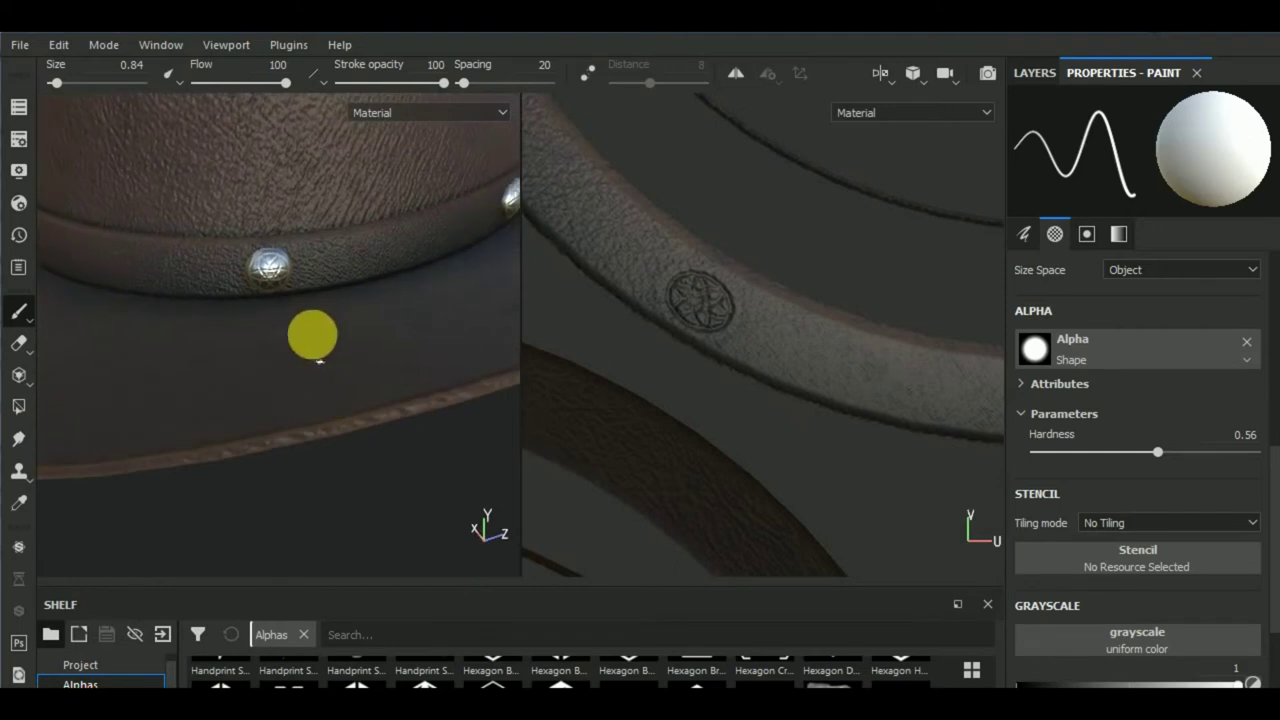
alt+right_drag(720, 343, 709, 312)
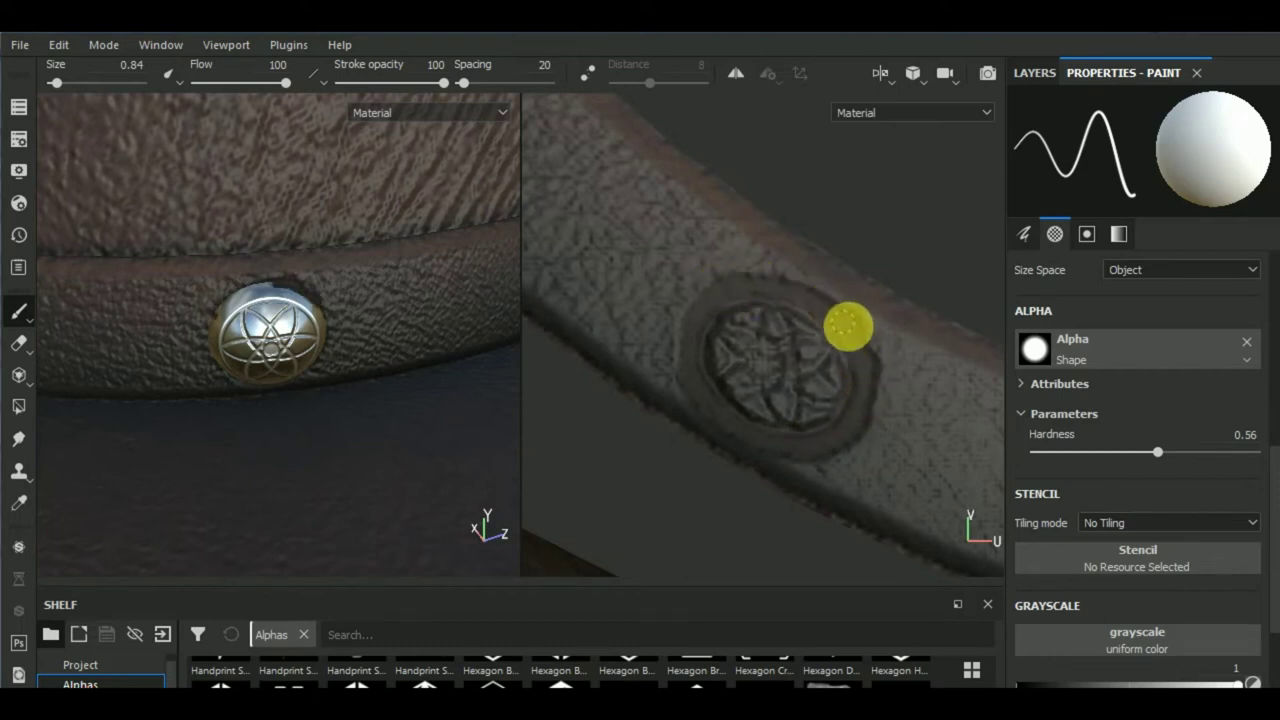
mouse_move(366, 457)
alt+mouse_down()
mouse_move(425, 375)
mouse_move(414, 363)
alt+mouse_up()
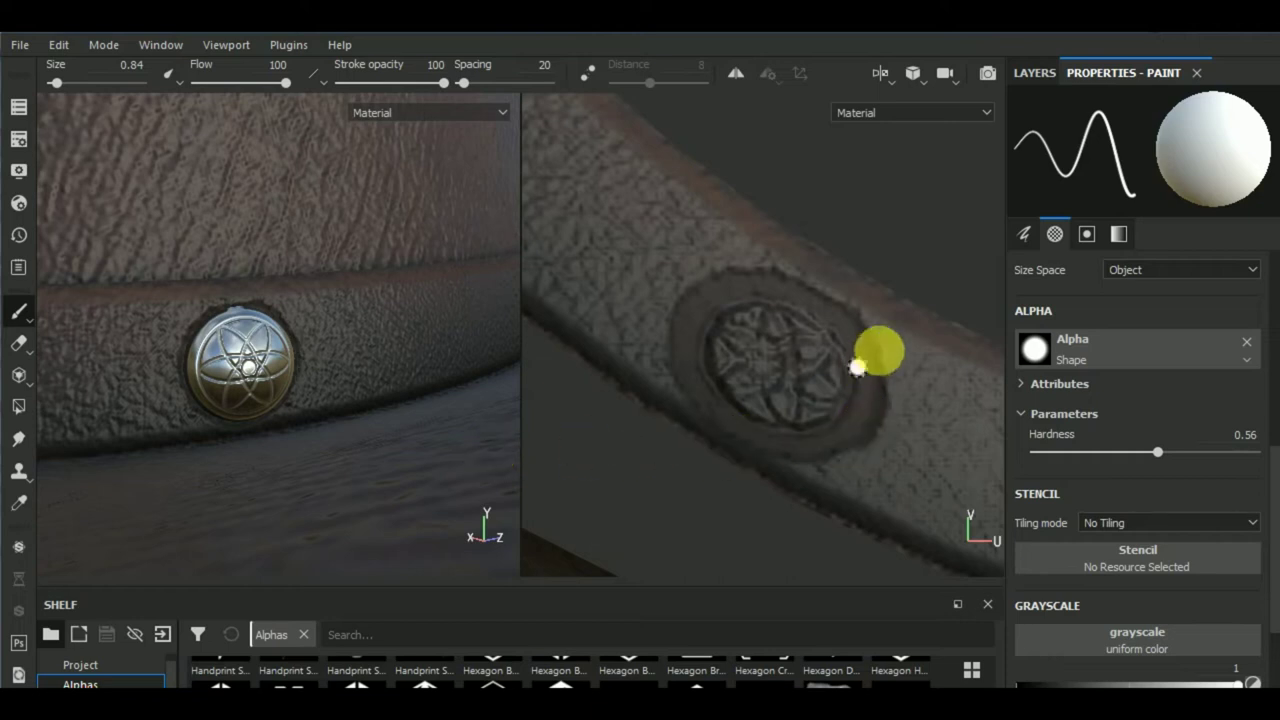
click(768, 287)
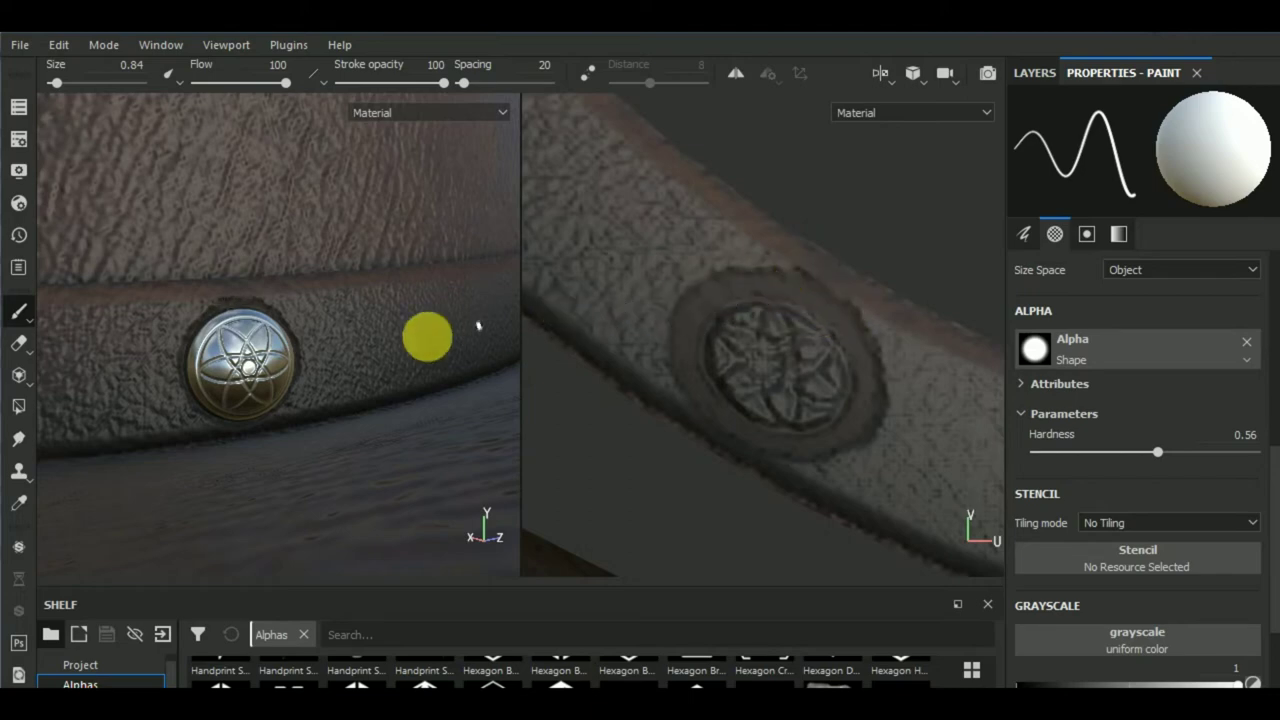
scroll(339, 347, down, 3)
scroll(314, 345, down, 3)
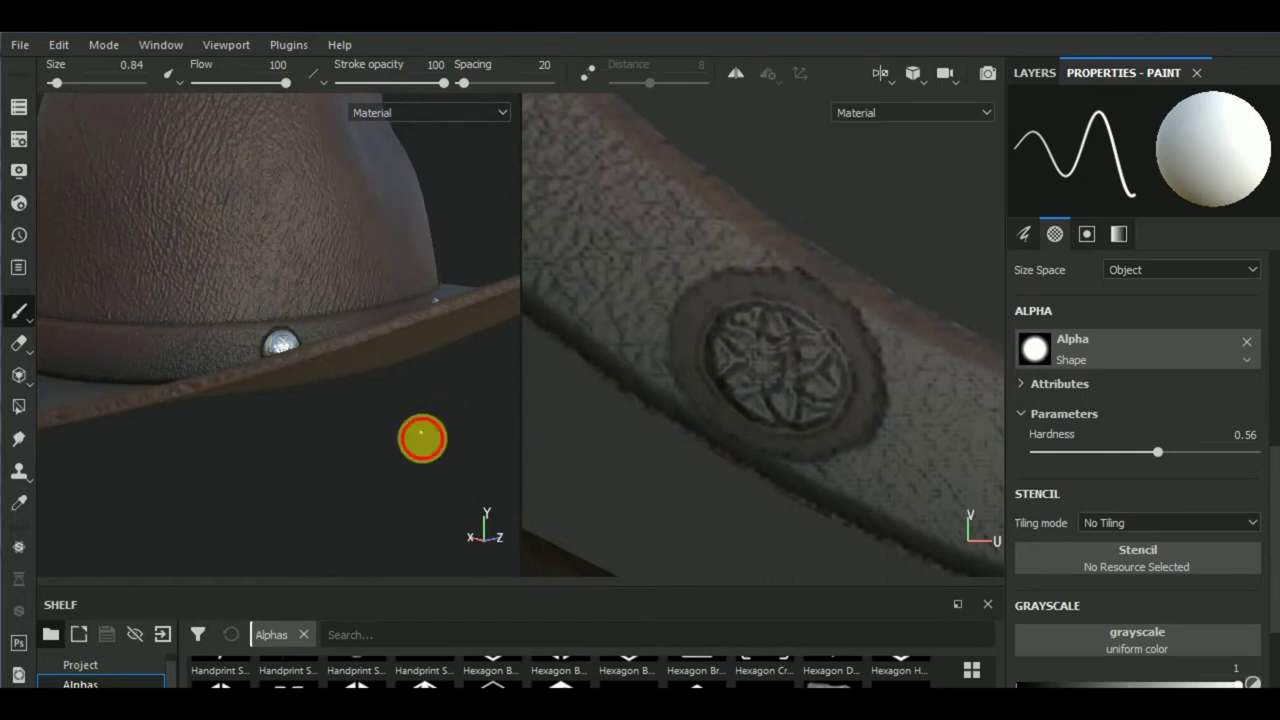
alt+drag(423, 440, 294, 480)
mouse_move(364, 397)
alt+mouse_down()
mouse_move(174, 363)
mouse_move(320, 394)
alt+mouse_up()
scroll(306, 397, down, 2)
scroll(340, 414, down, 2)
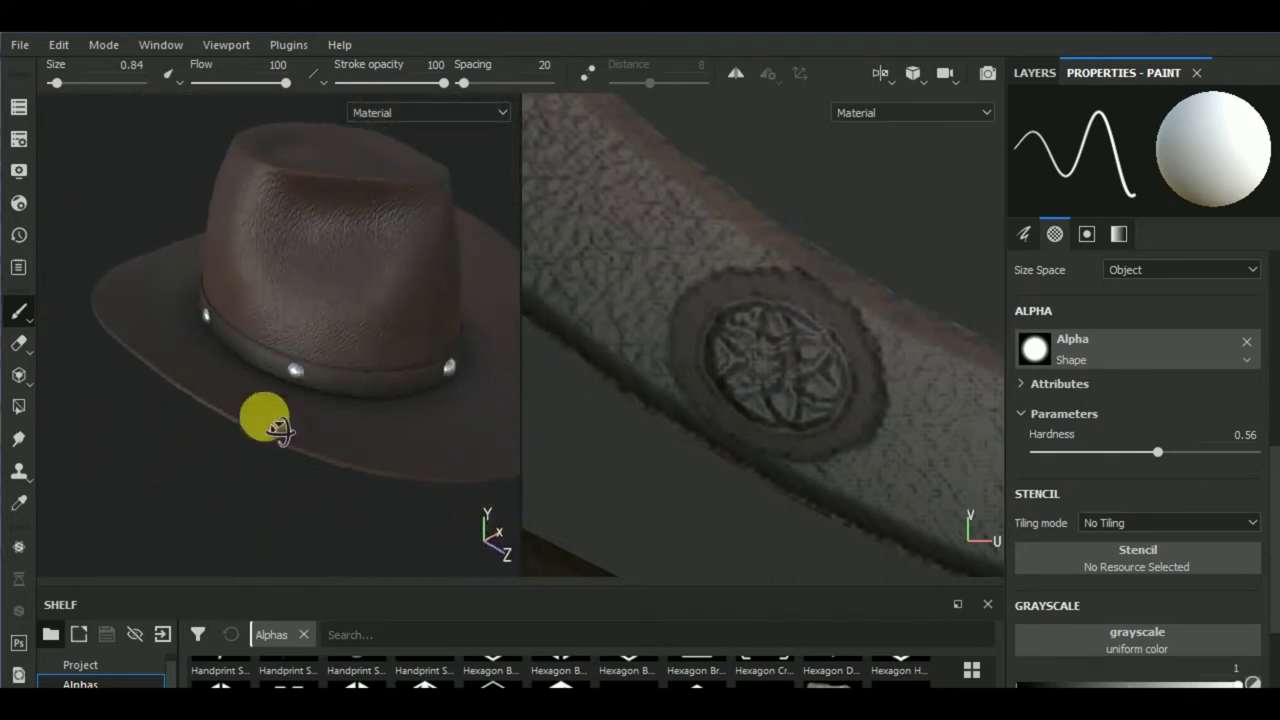
scroll(266, 414, up, 3)
scroll(300, 366, up, 3)
scroll(874, 427, up, 1)
scroll(874, 427, down, 2)
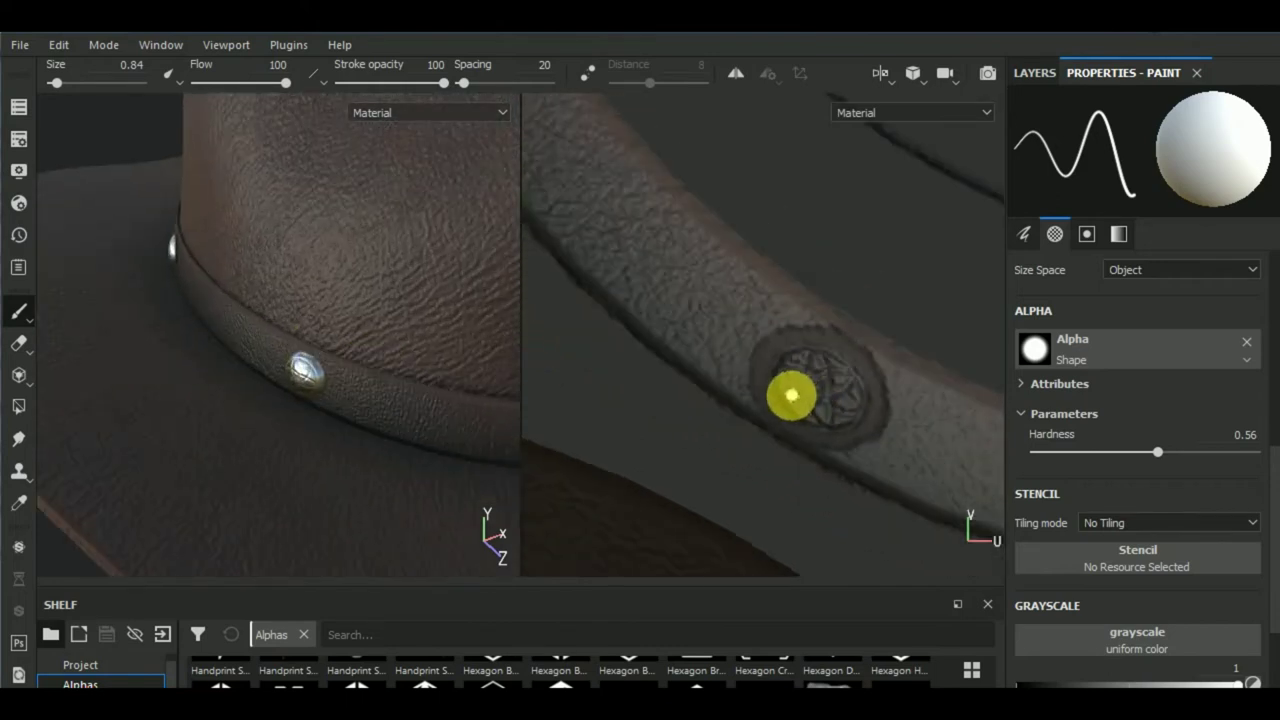
scroll(783, 394, down, 2)
middle_drag(769, 424, 680, 355)
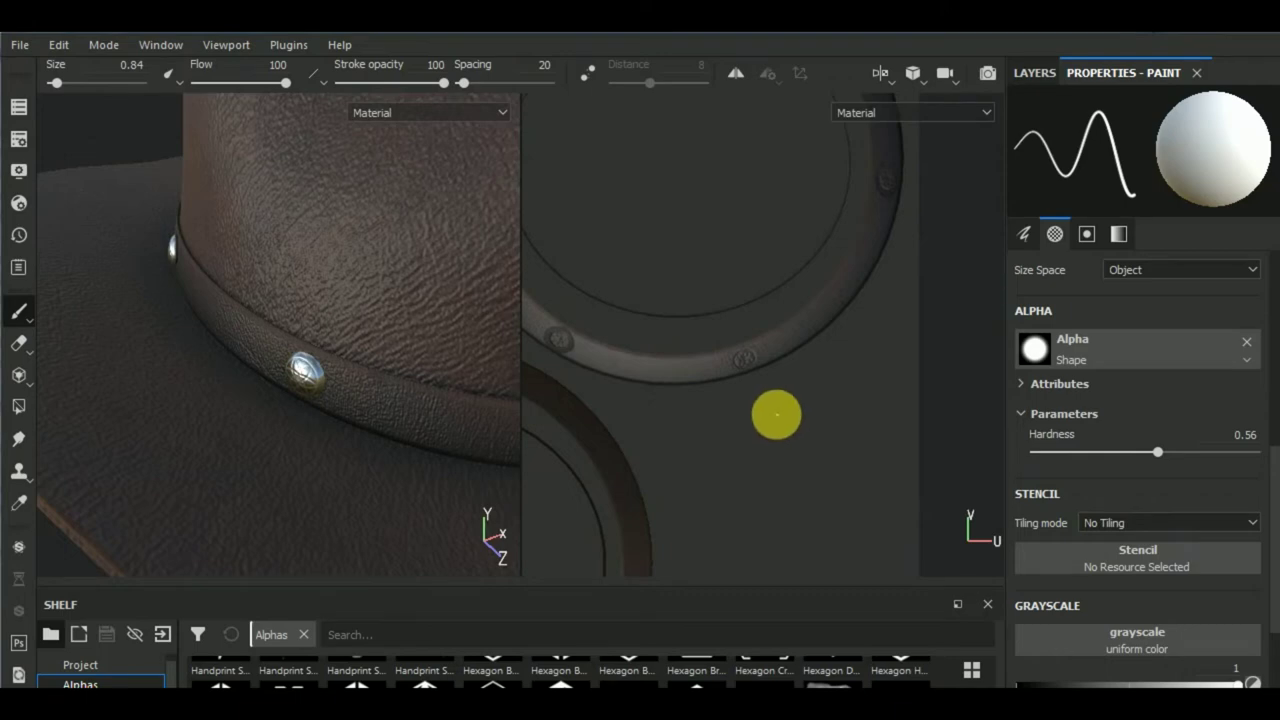
middle_drag(774, 414, 771, 443)
scroll(750, 400, up, 2)
scroll(716, 366, up, 2)
scroll(716, 366, up, 2)
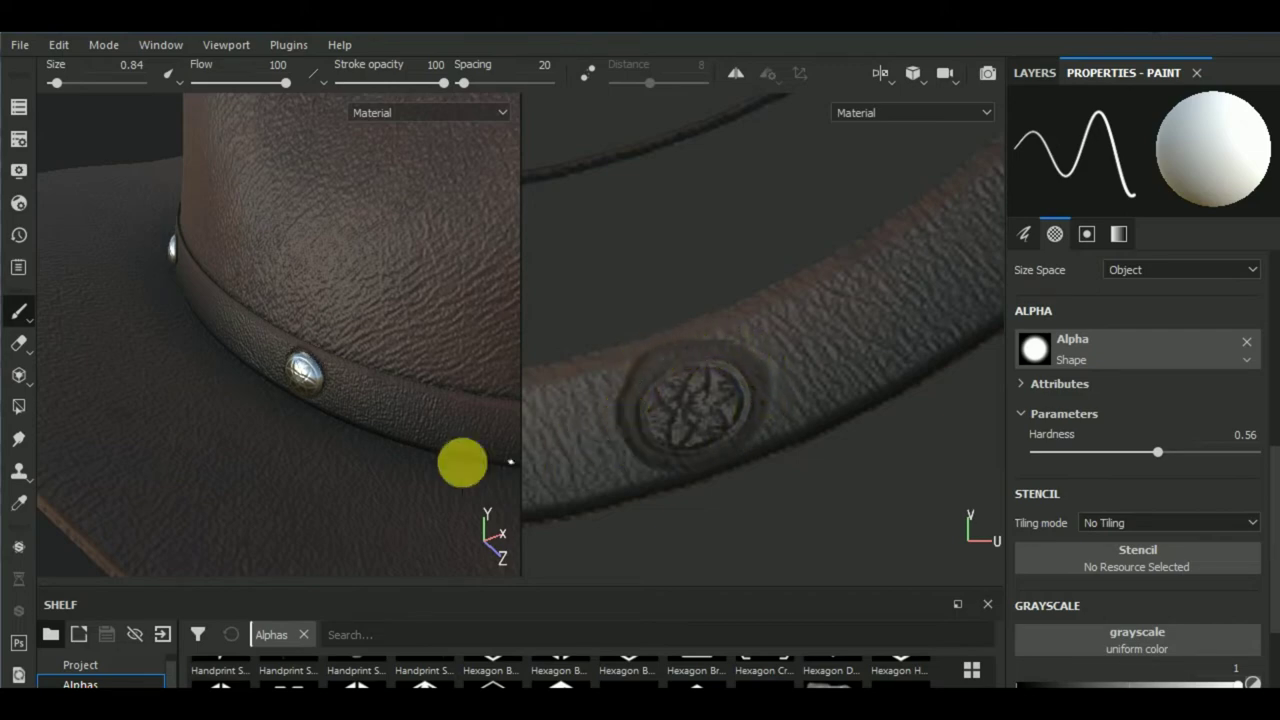
mouse_move(462, 463)
middle_down()
mouse_move(429, 434)
mouse_move(463, 423)
mouse_move(303, 394)
mouse_move(314, 409)
mouse_move(389, 393)
mouse_move(320, 380)
mouse_move(434, 369)
middle_up()
scroll(367, 400, down, 5)
scroll(375, 360, up, 3)
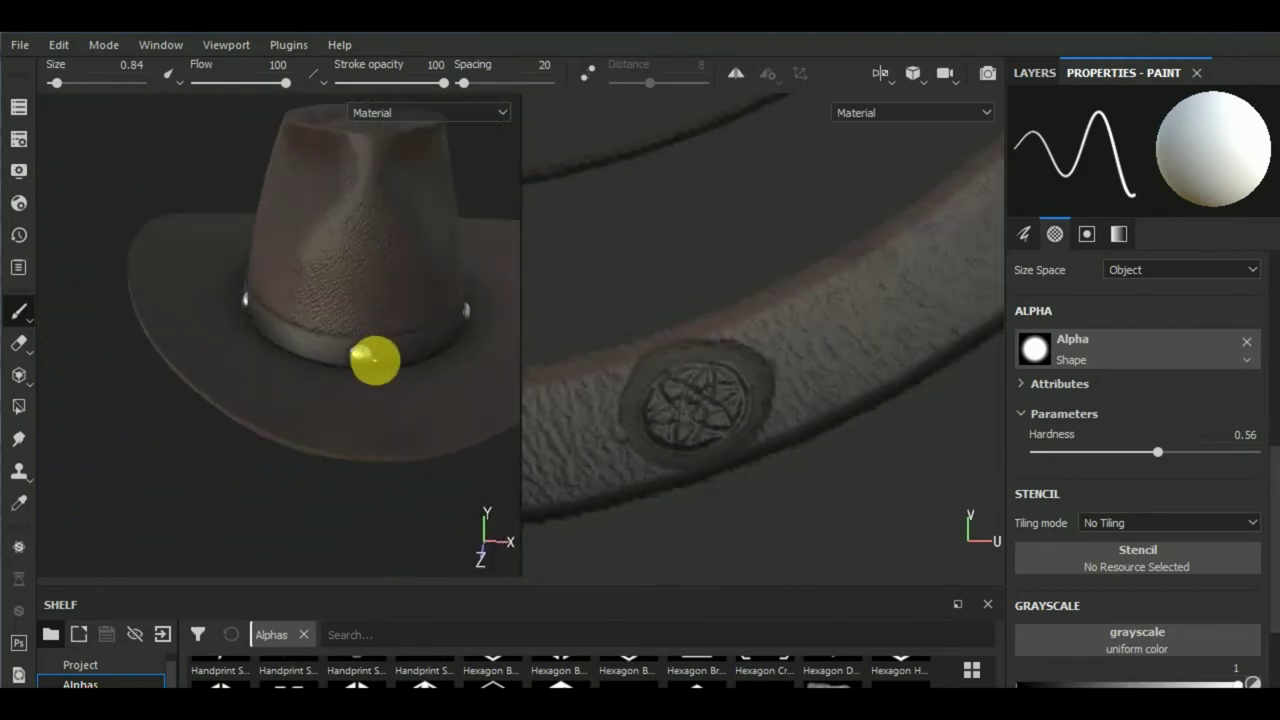
scroll(375, 360, up, 2)
scroll(363, 357, down, 3)
scroll(677, 349, down, 2)
middle_drag(677, 349, 785, 396)
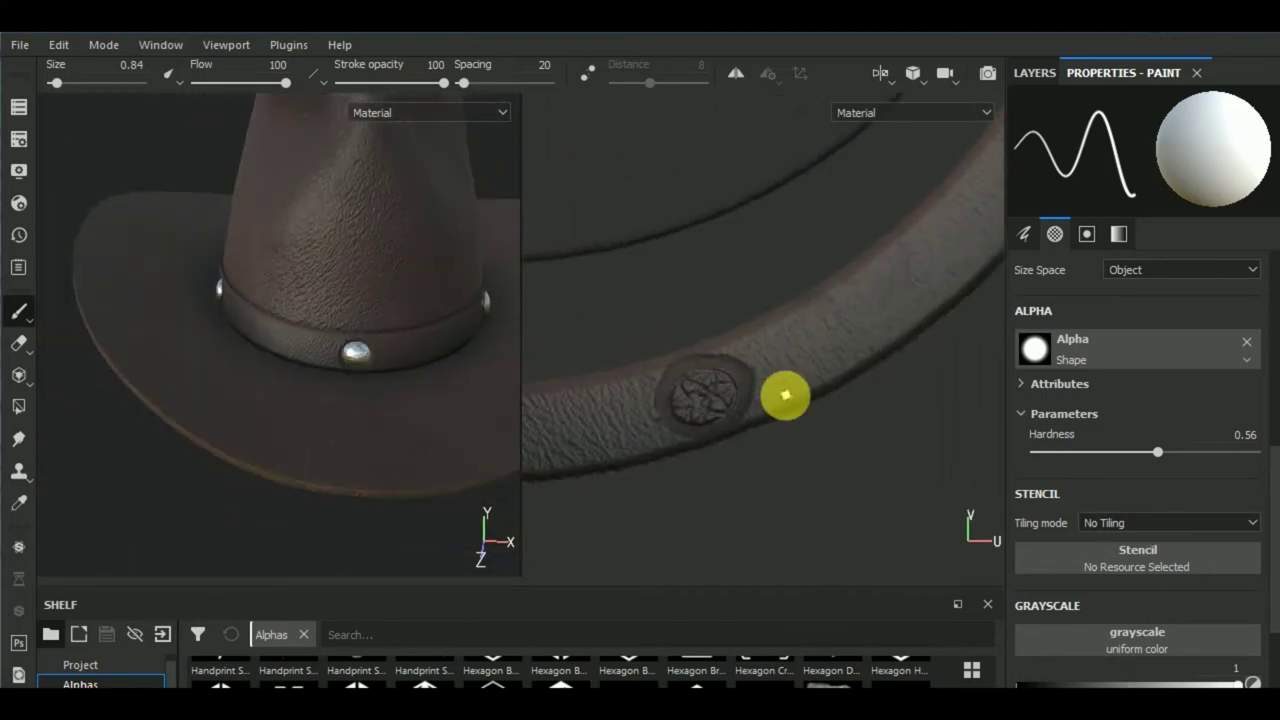
scroll(785, 396, down, 2)
- Rename Fill layer 1 above Belt Leather to 'shadow' in the layer stack
click(1030, 74)
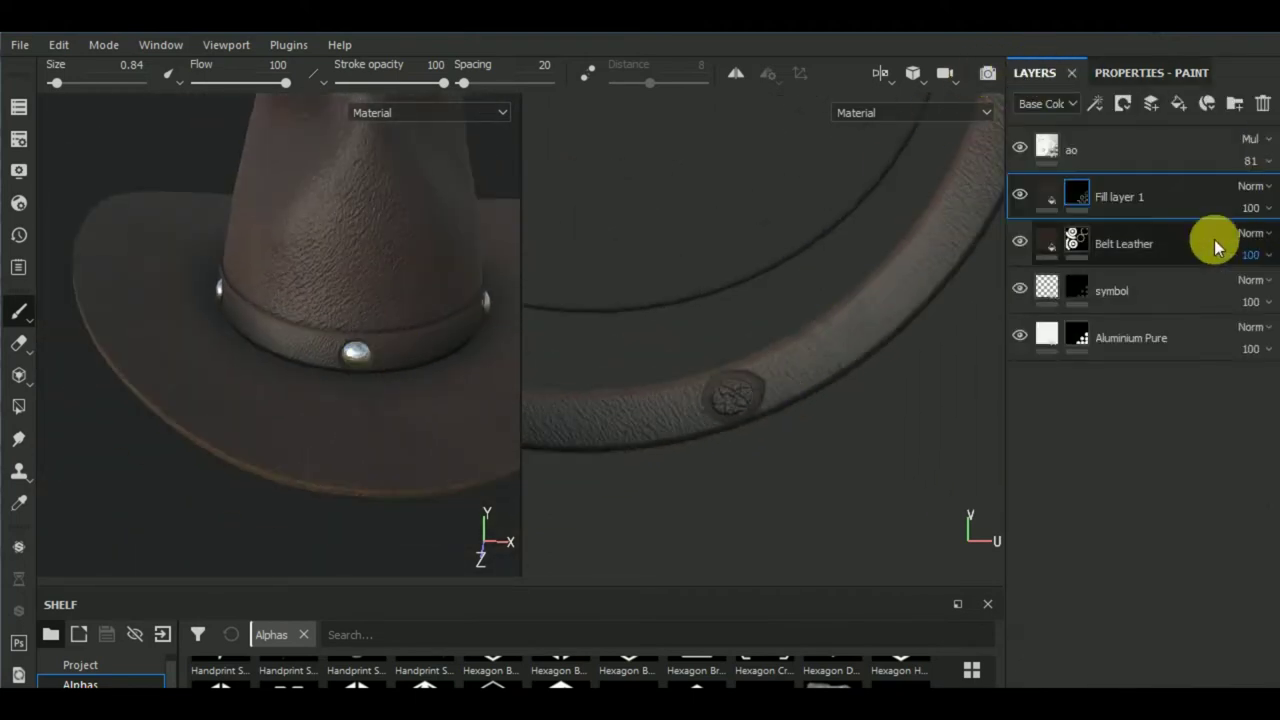
double_click(1131, 197)
text(shadow)
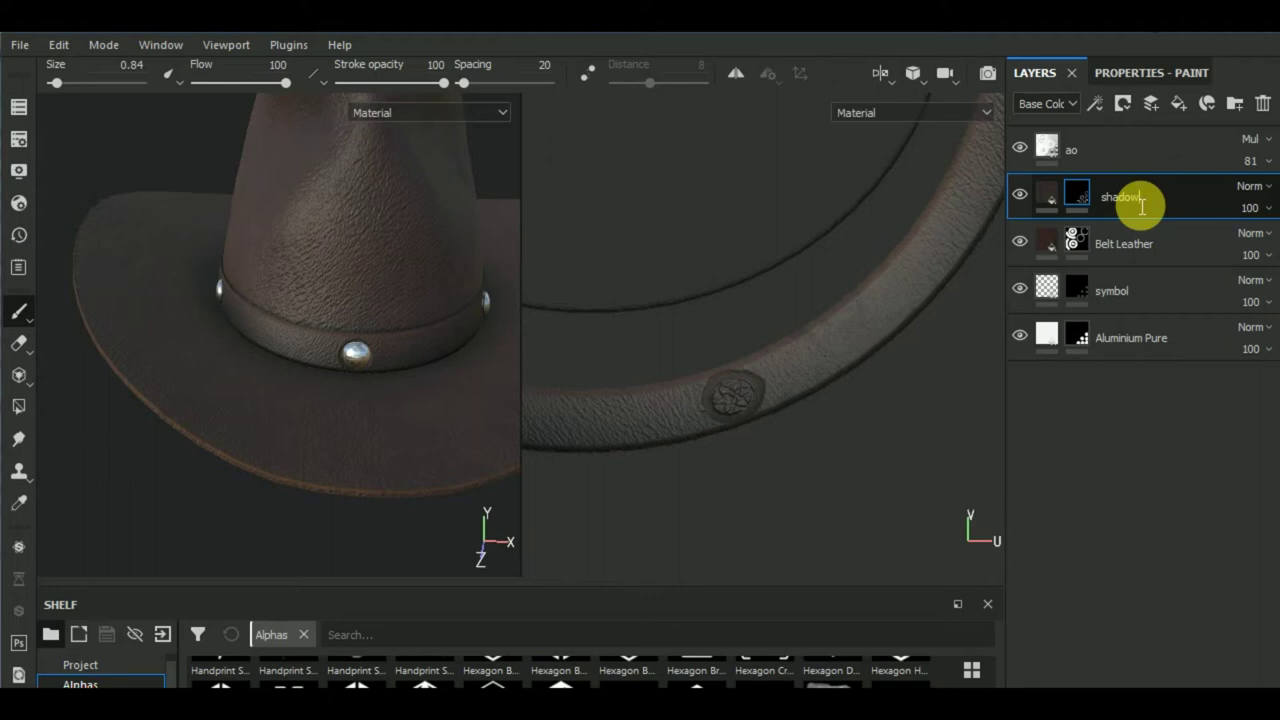
key(Return)
- Add a new fill layer above shadow using the Dirt smart material
click(1181, 105)
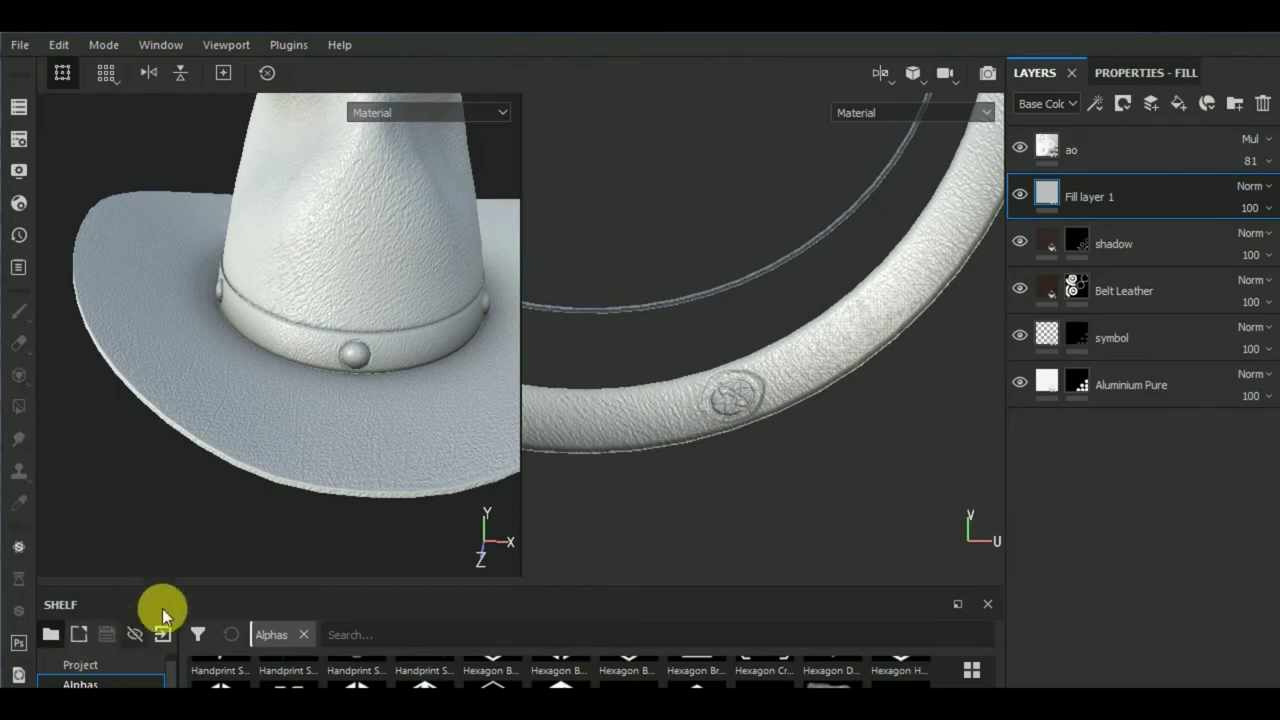
drag(186, 588, 194, 510)
scroll(100, 653, down, 2)
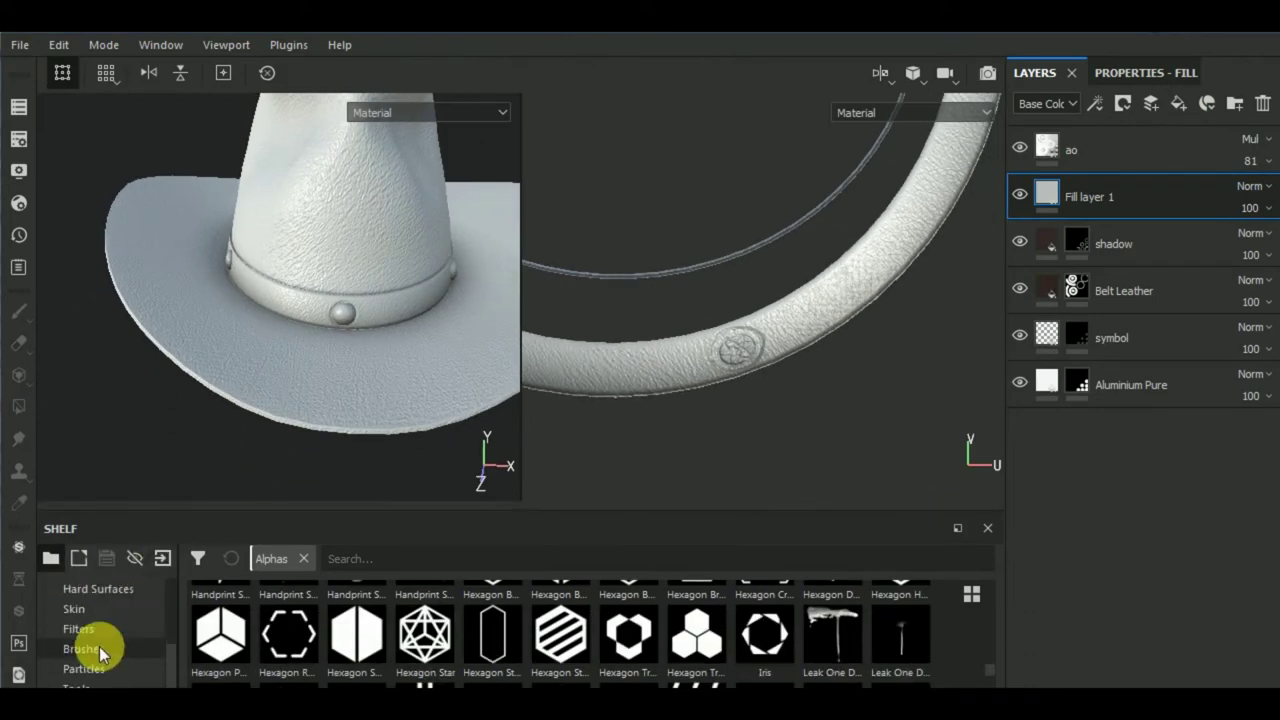
scroll(100, 653, down, 2)
click(100, 688)
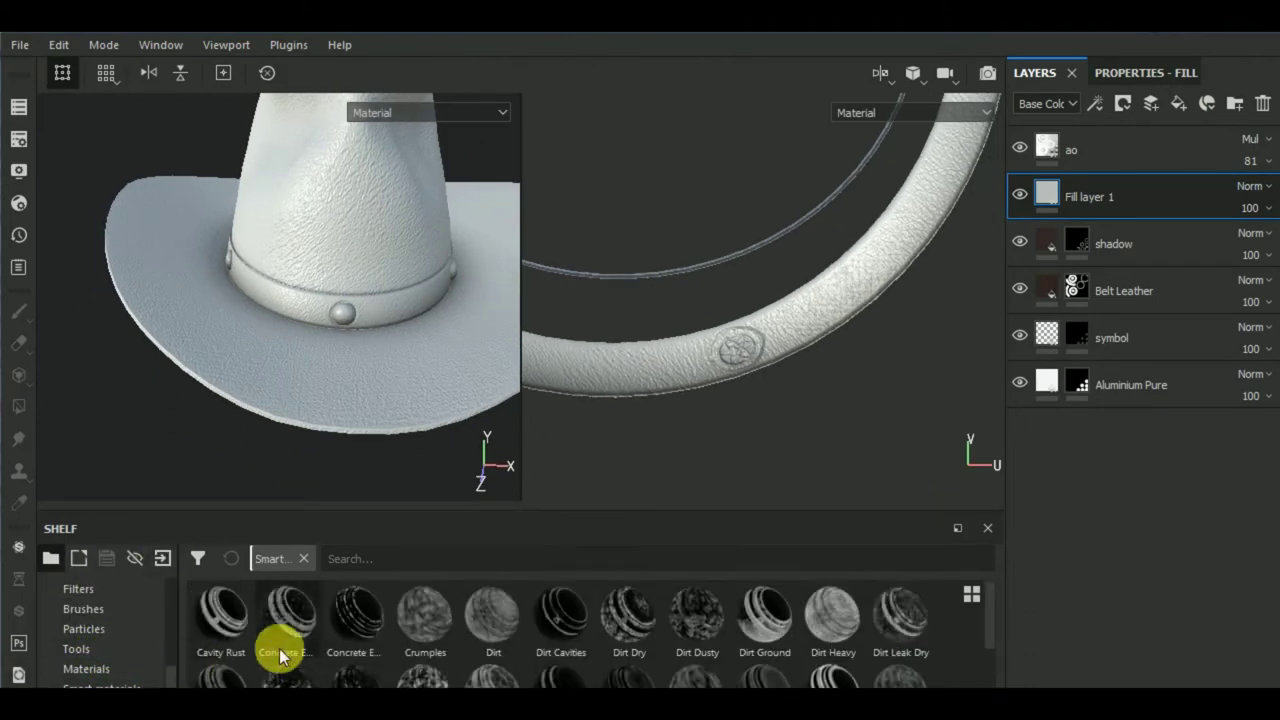
mouse_move(500, 634)
mouse_down()
mouse_move(1140, 318)
mouse_move(1200, 240)
mouse_up()
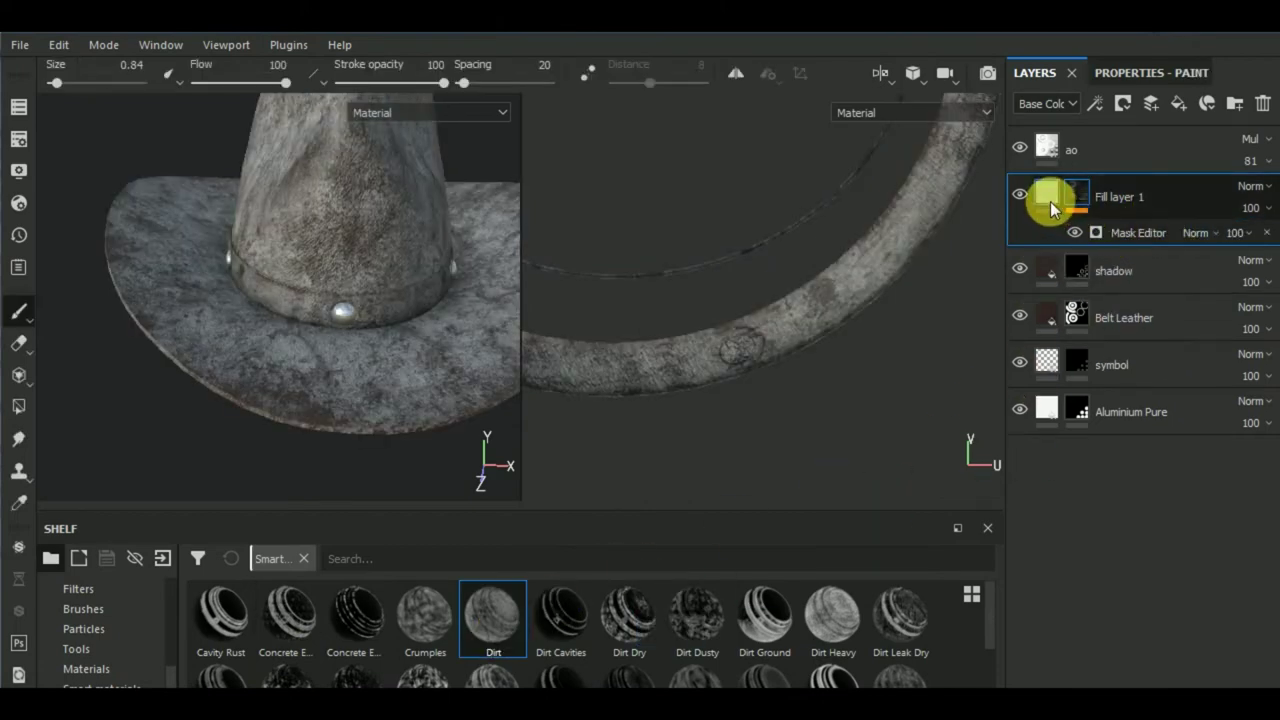
- Set the fill layer's base colour to a dark, slightly saturated brown
click(1050, 197)
click(1140, 72)
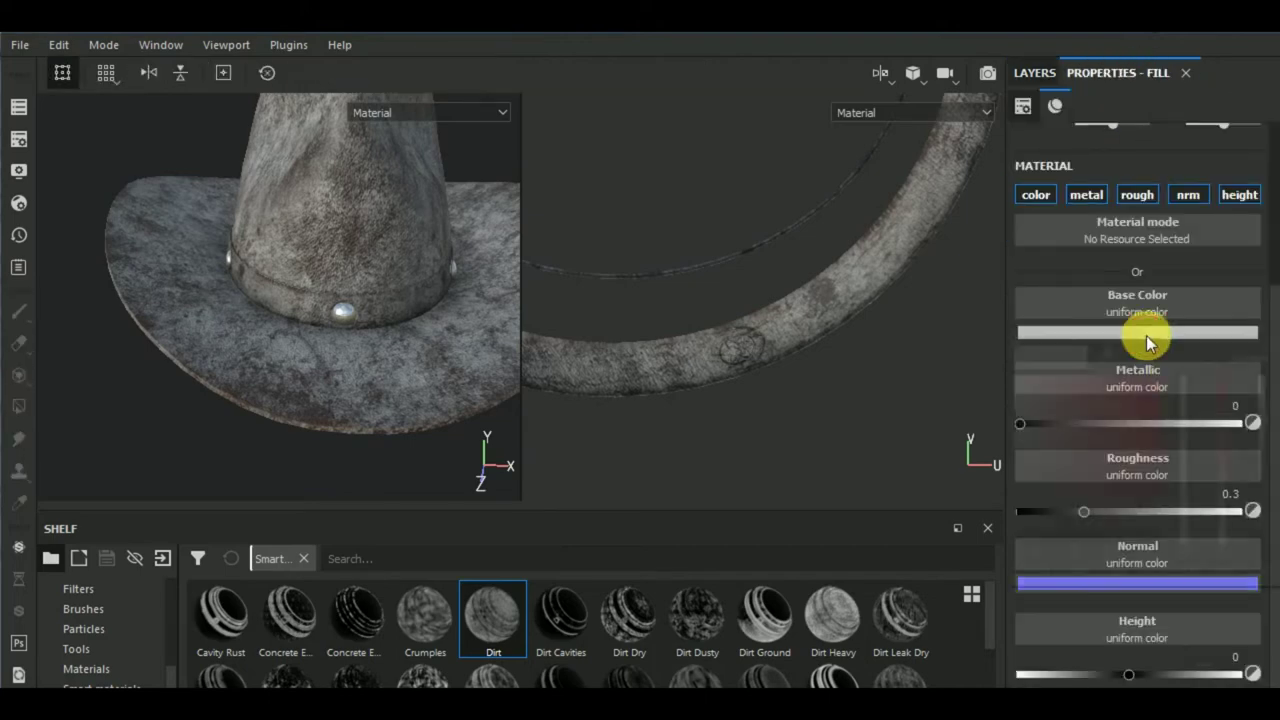
click(1146, 335)
drag(1183, 540, 1185, 537)
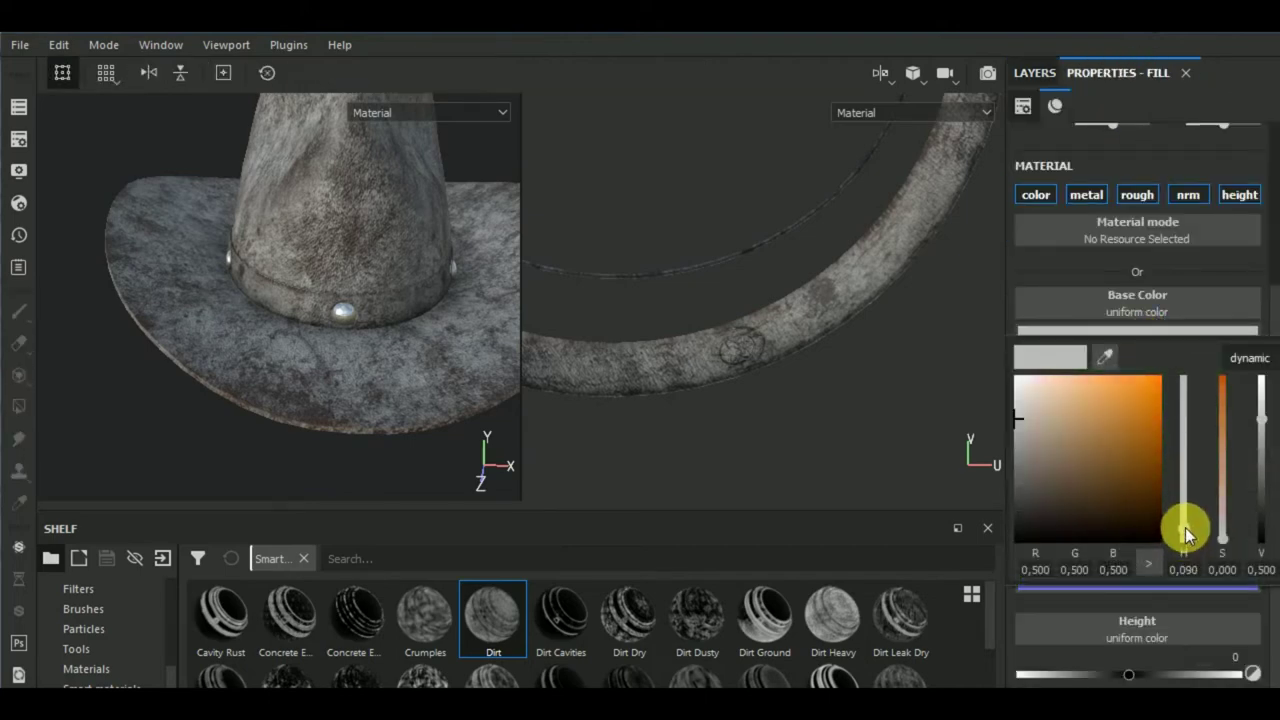
click(1073, 494)
drag(1074, 499, 1077, 488)
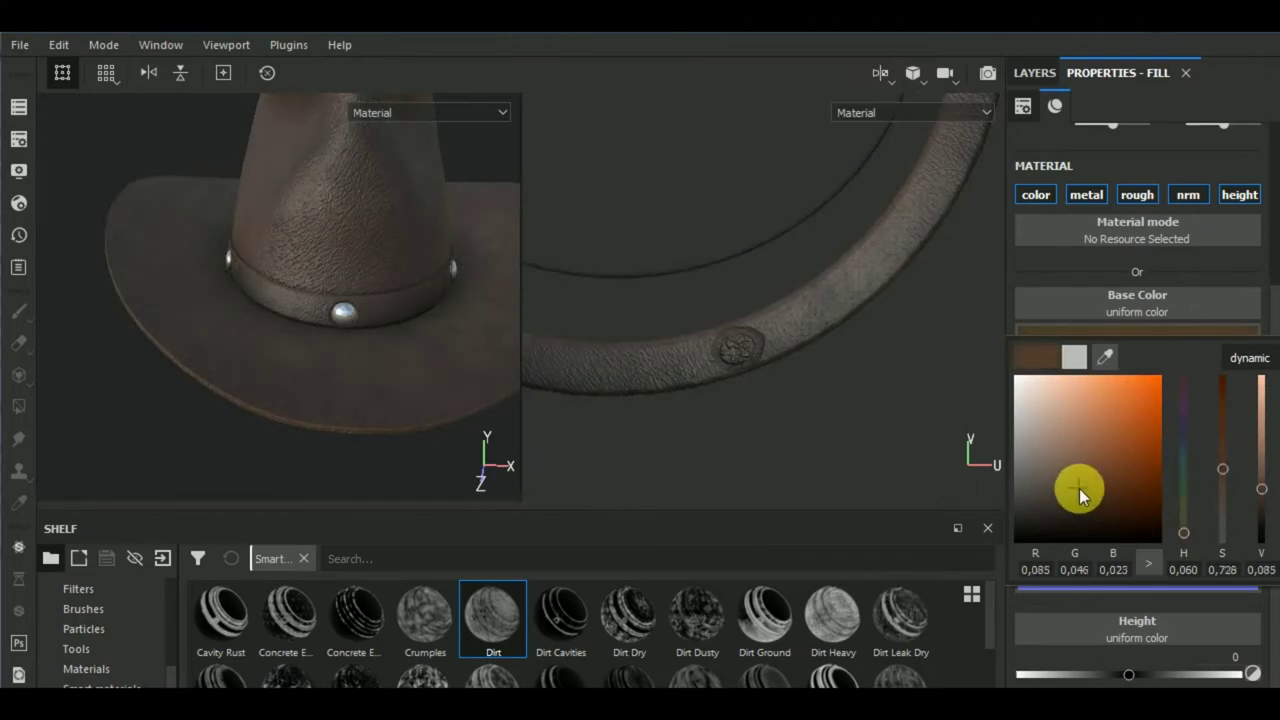
mouse_move(1077, 488)
mouse_down()
mouse_move(1095, 519)
mouse_move(1095, 503)
mouse_up()
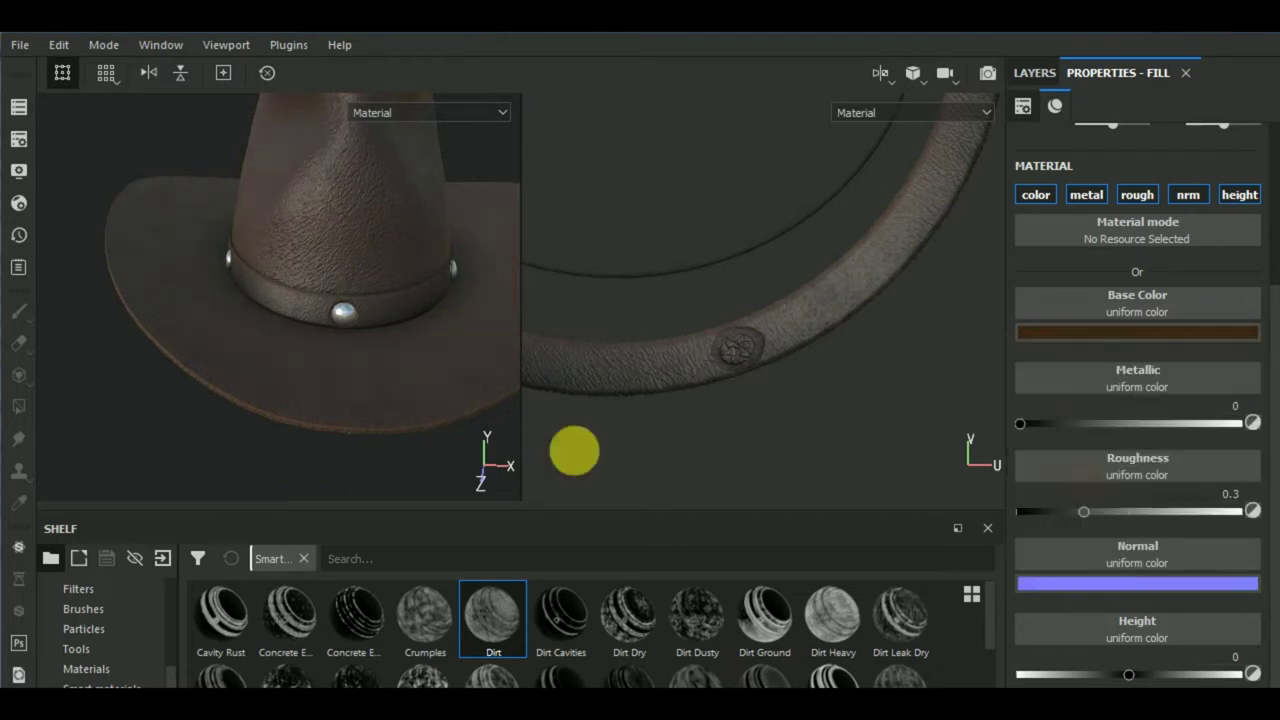
mouse_move(571, 449)
alt+mouse_down()
mouse_move(251, 437)
mouse_move(277, 434)
alt+mouse_up()
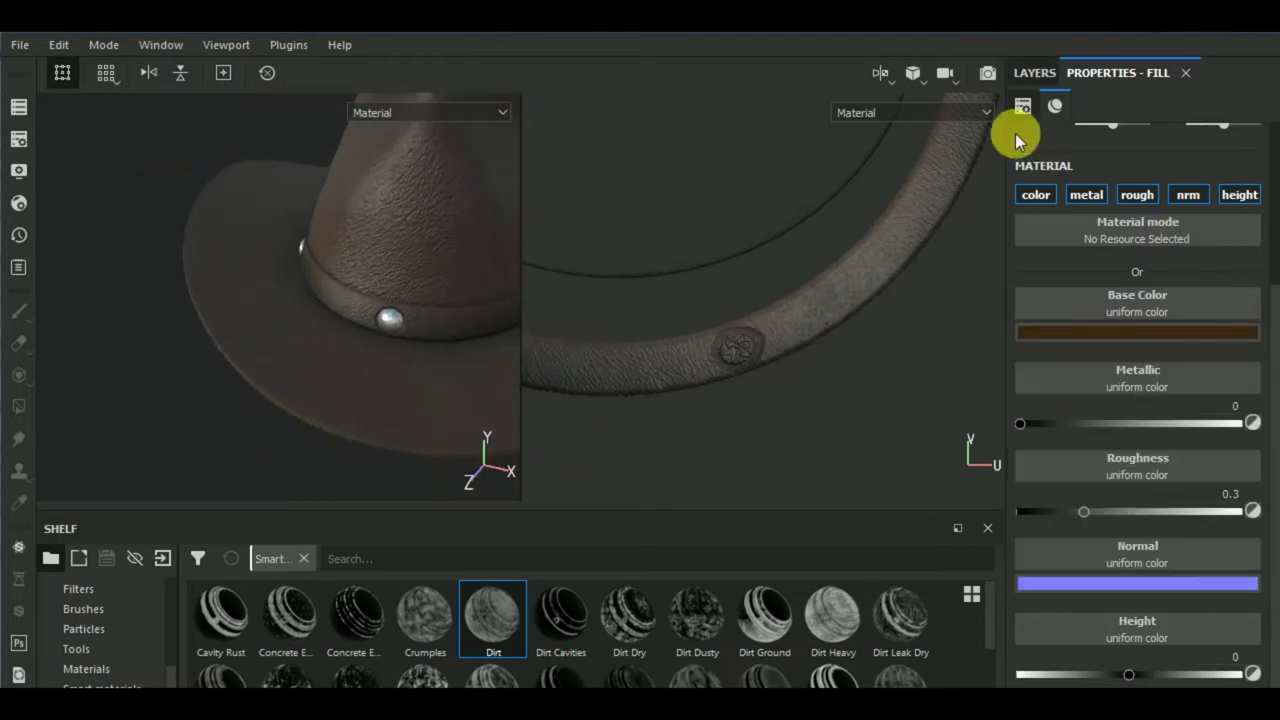
- Rename the new fill layer to 'dirt' and look the hat over from several angles
click(1046, 75)
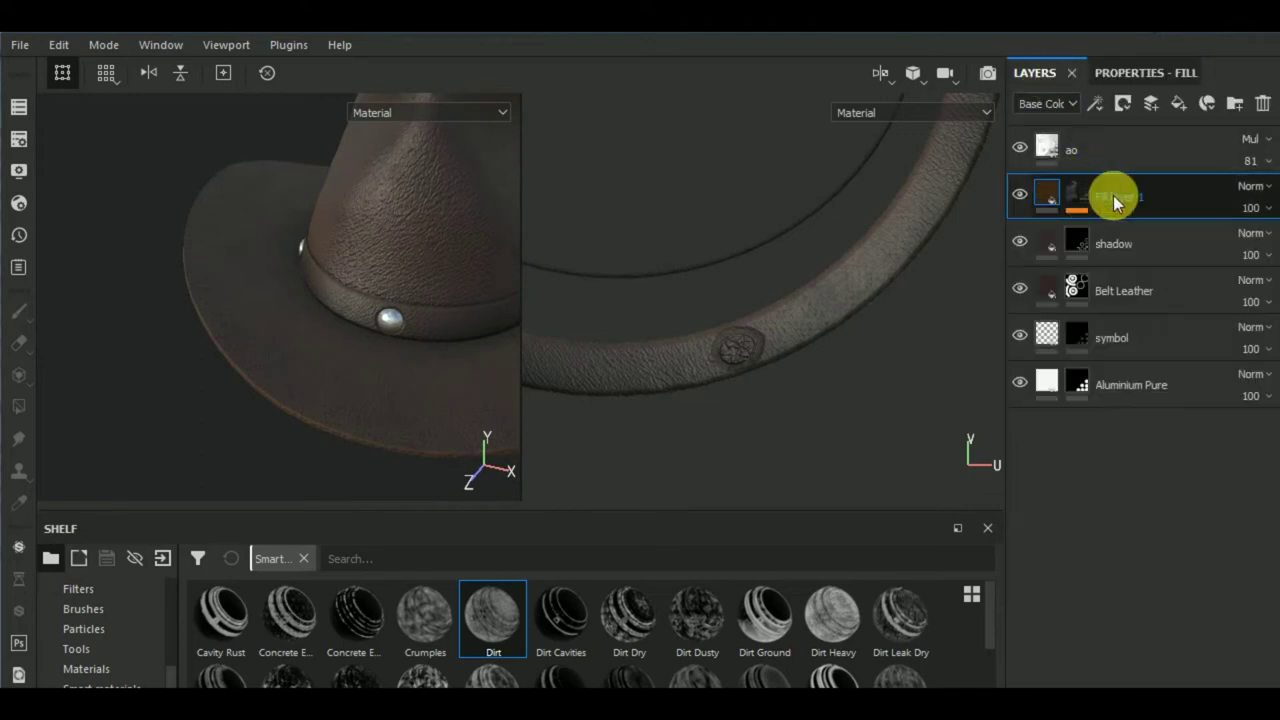
double_click(1122, 197)
text(dirt)
key(Return)
mouse_move(471, 340)
alt+mouse_down()
mouse_move(257, 397)
mouse_move(343, 408)
mouse_move(300, 437)
mouse_move(326, 414)
alt+mouse_up()
alt+middle_drag(790, 432, 862, 443)
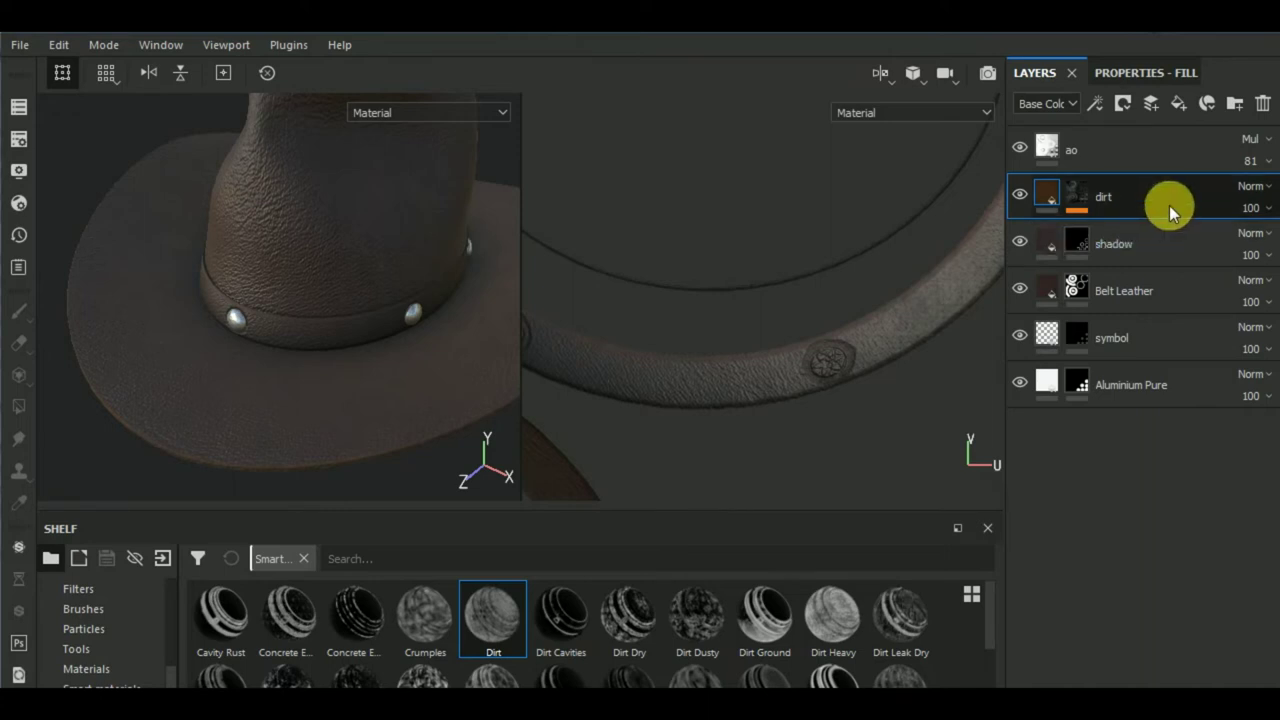
- Add an empty paint layer named 'stitch' above the shadow layer
click(1166, 254)
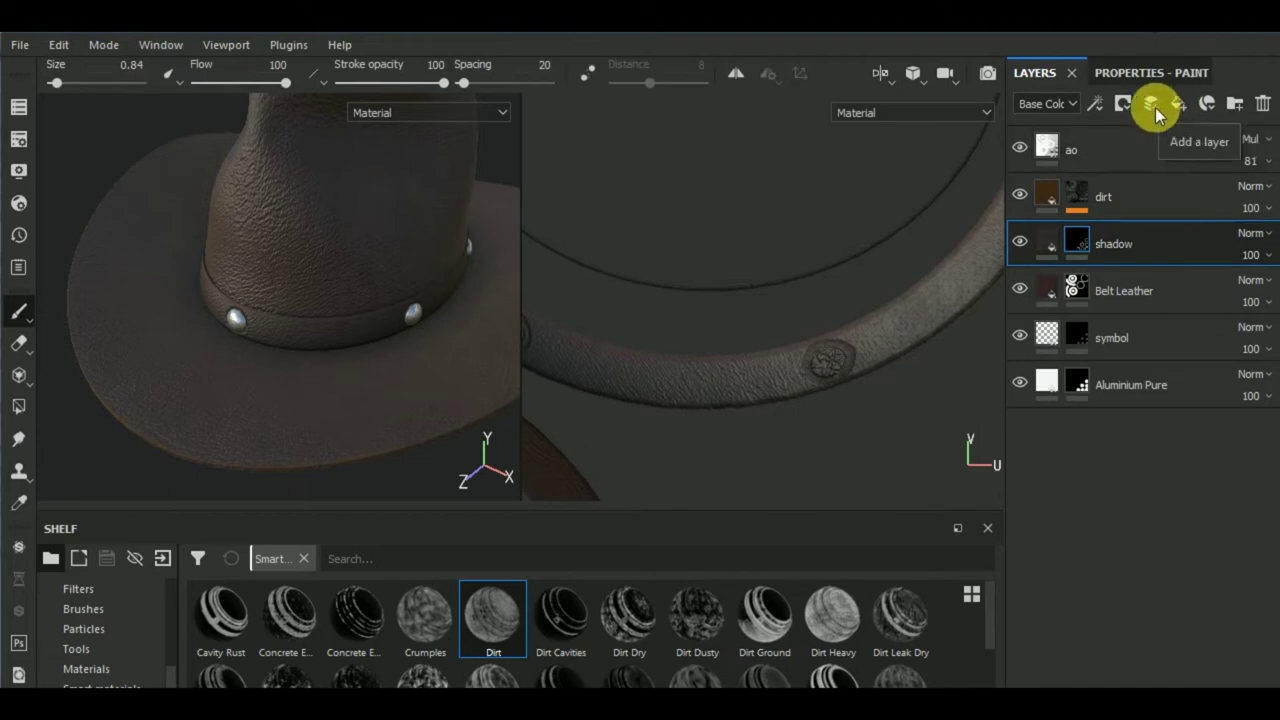
key(ctrl+shift+n)
double_click(1092, 244)
text(stitch)
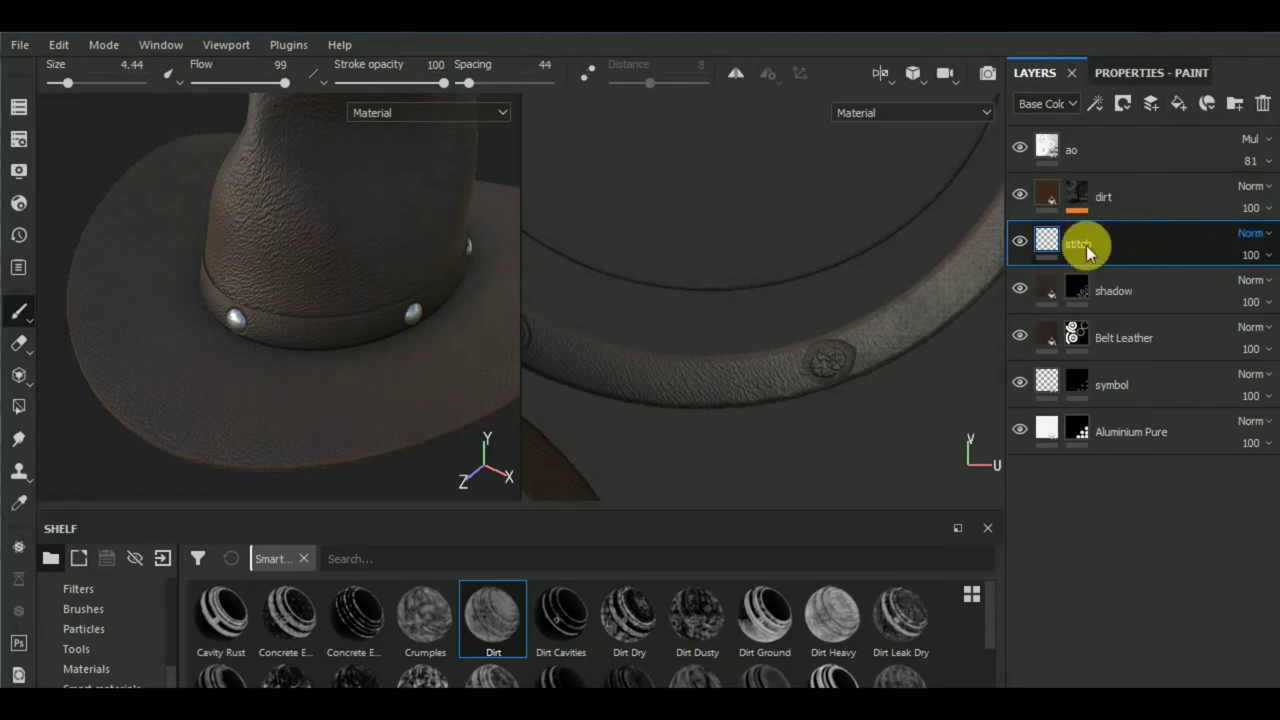
key(Return)
- Switch the shelf from the baked maps to the Tools collection
scroll(155, 600, up, 5)
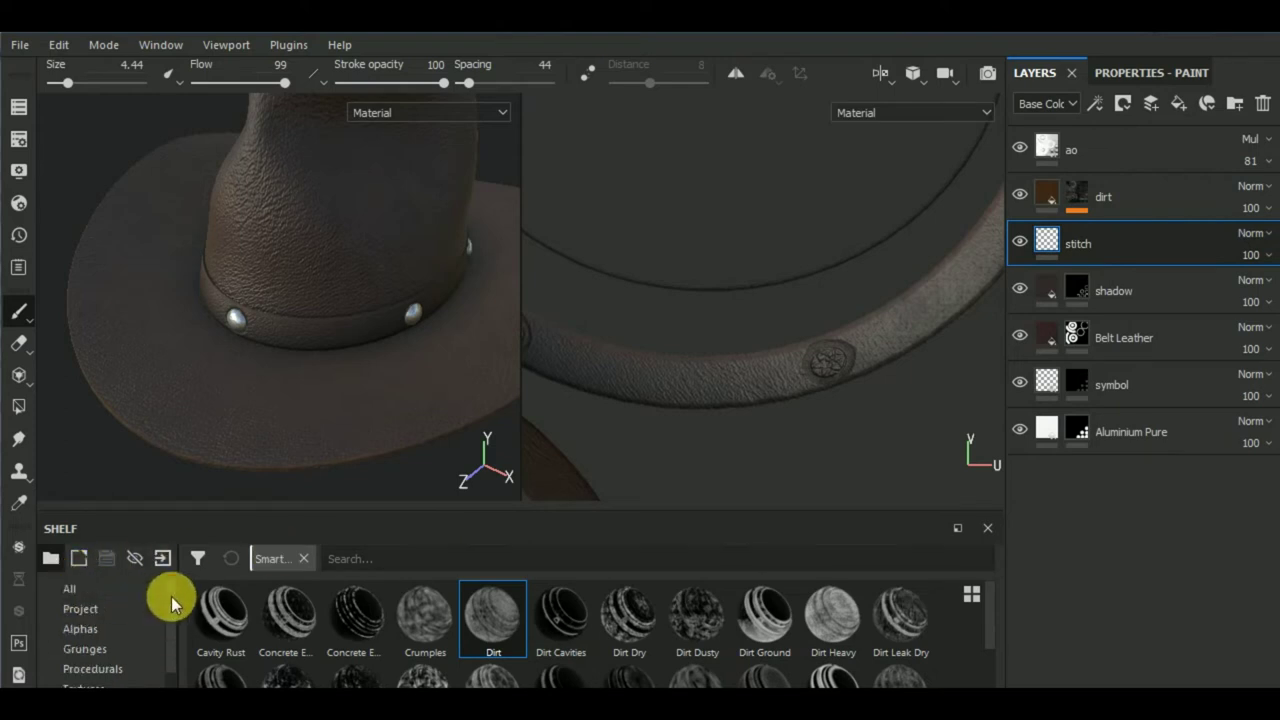
click(126, 608)
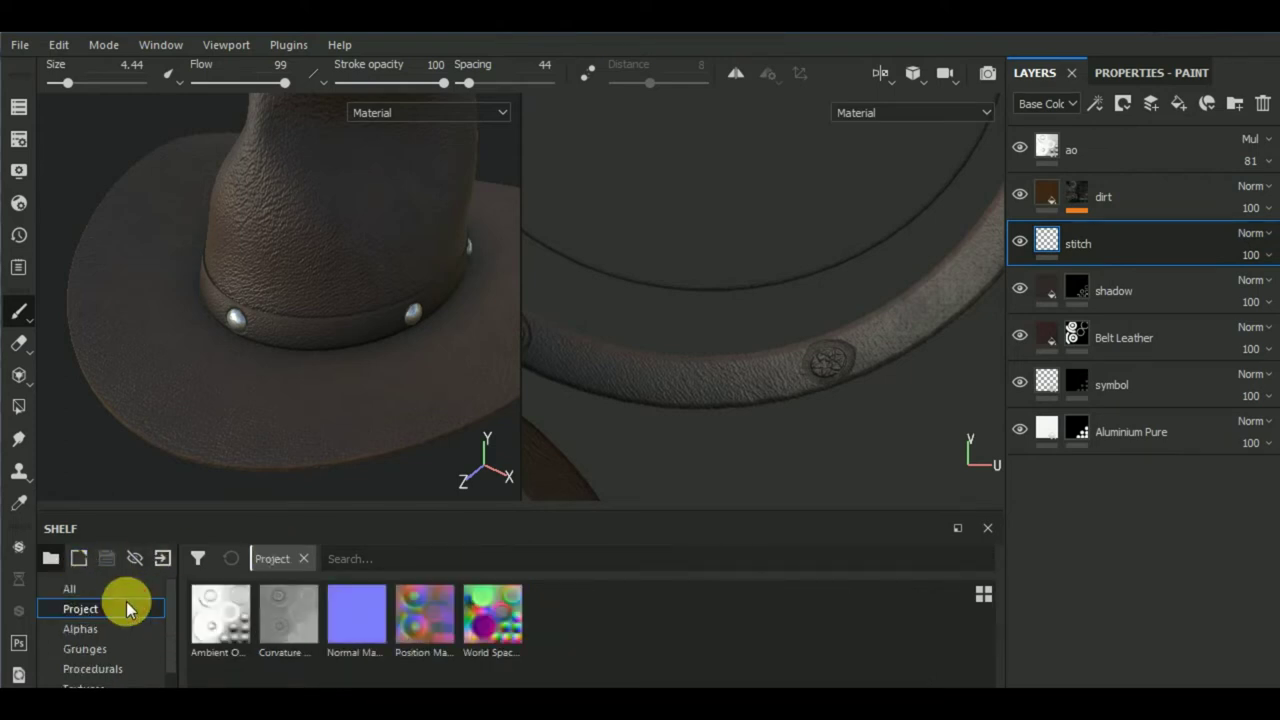
scroll(119, 613, down, 5)
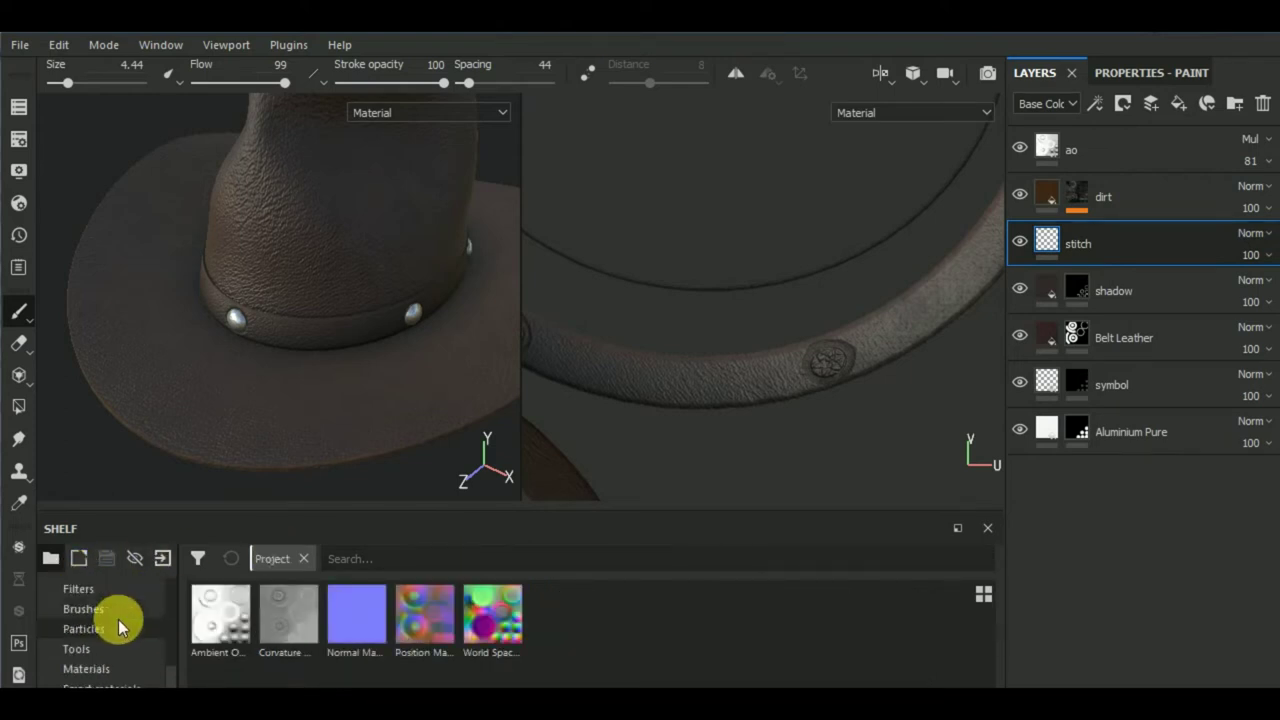
click(115, 646)
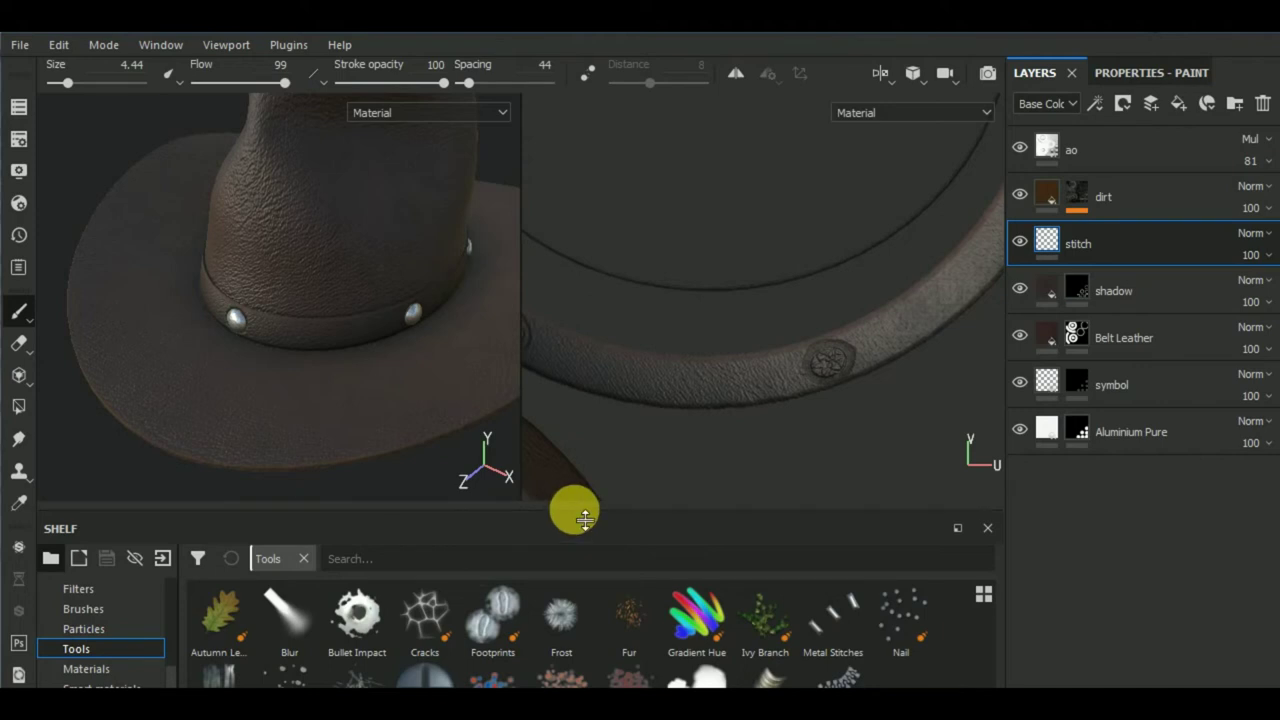
- Enlarge the shelf, choose the Stiches_V1 tool and shrink the brush to about 6
drag(585, 517, 586, 462)
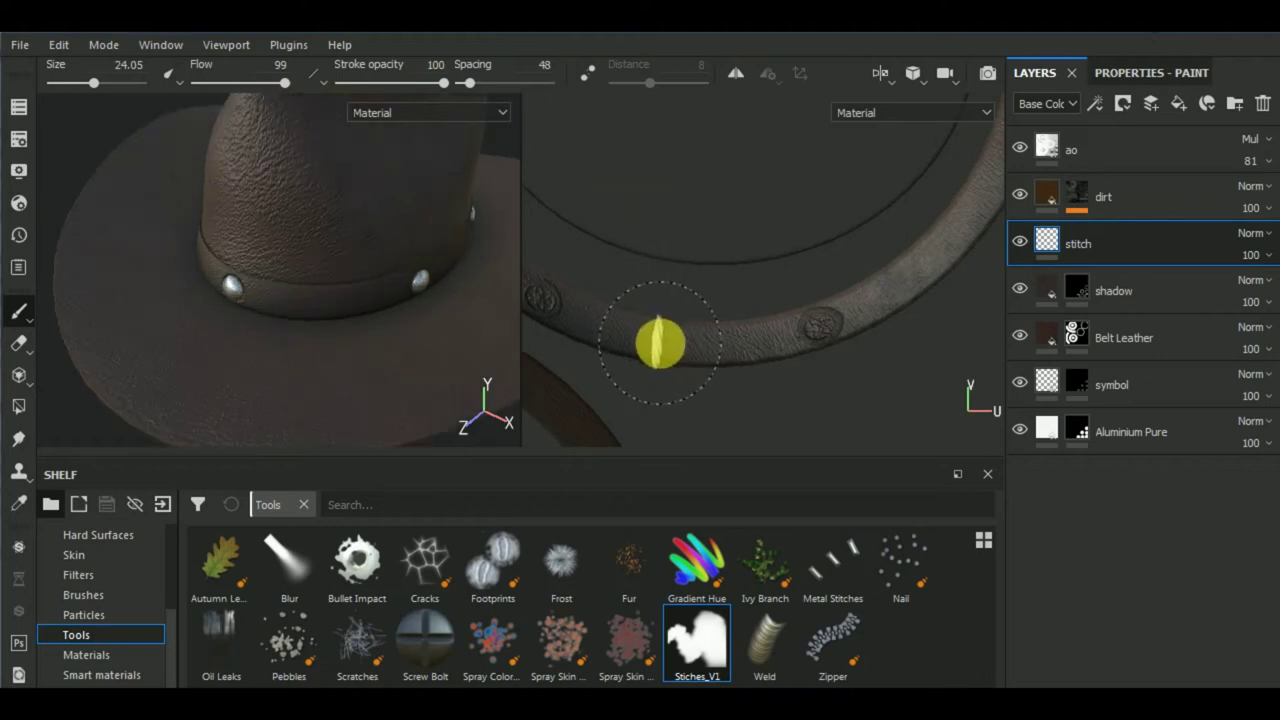
ctrl+right_drag(660, 345, 660, 345)
mouse_move(674, 366)
middle_down()
mouse_move(720, 414)
mouse_move(754, 403)
mouse_move(714, 409)
middle_up()
scroll(690, 400, down, 2)
scroll(710, 394, down, 1)
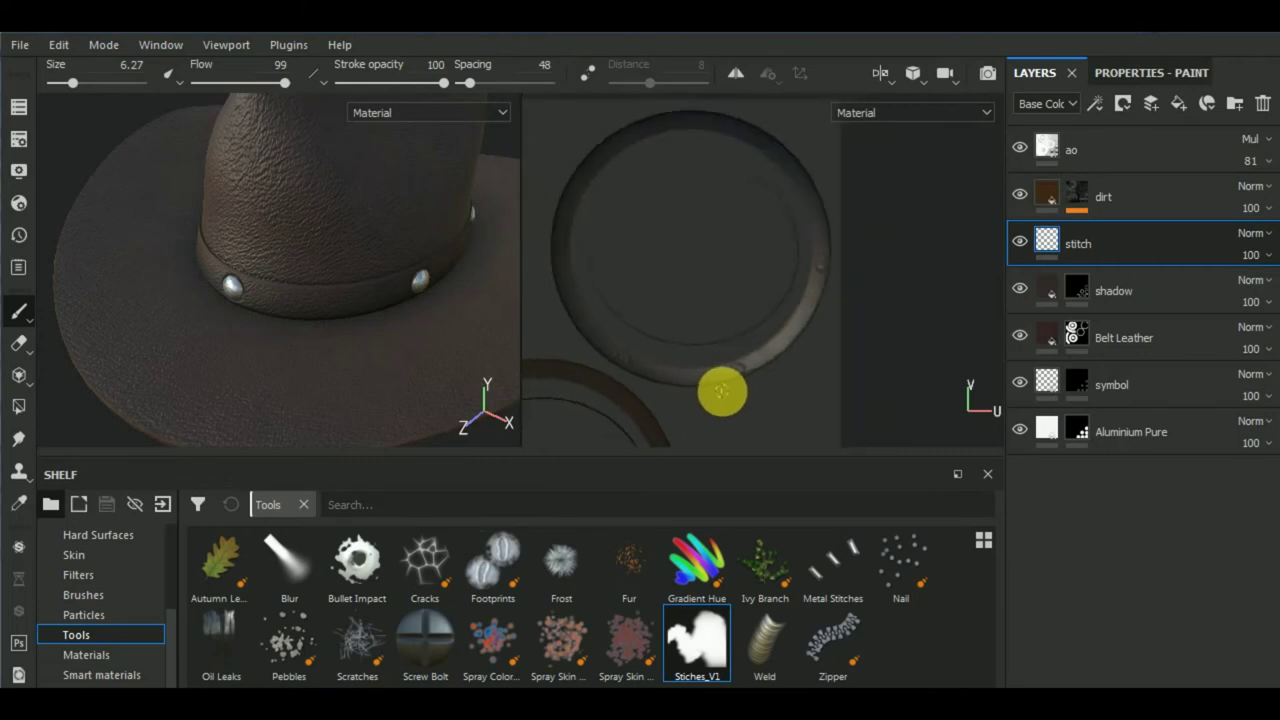
mouse_move(290, 358)
alt+mouse_down()
mouse_move(420, 337)
mouse_move(280, 391)
alt+mouse_up()
mouse_move(280, 391)
shift+right_down()
mouse_move(223, 400)
mouse_move(220, 415)
mouse_move(137, 418)
shift+right_up()
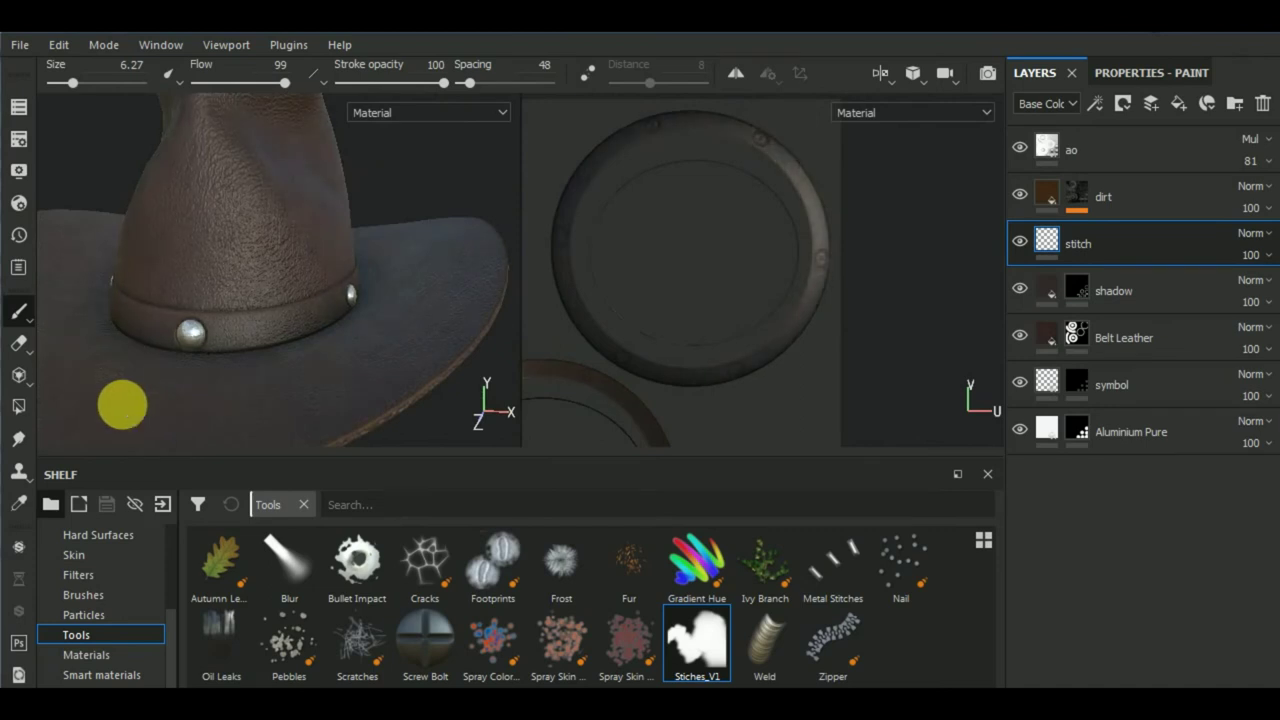
- Frame the band in the UV view and stamp a first test stitch
middle_drag(857, 390, 846, 415)
scroll(792, 277, up, 2)
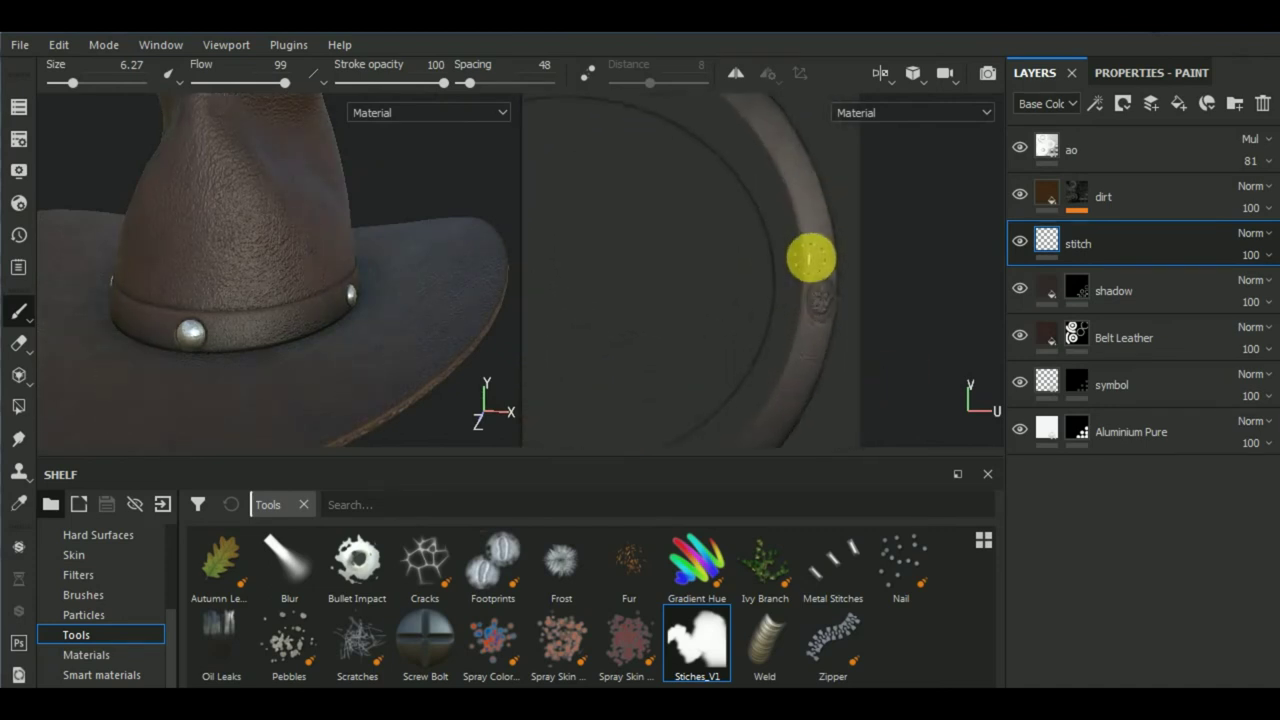
scroll(809, 260, up, 2)
scroll(820, 271, up, 2)
scroll(794, 289, up, 1)
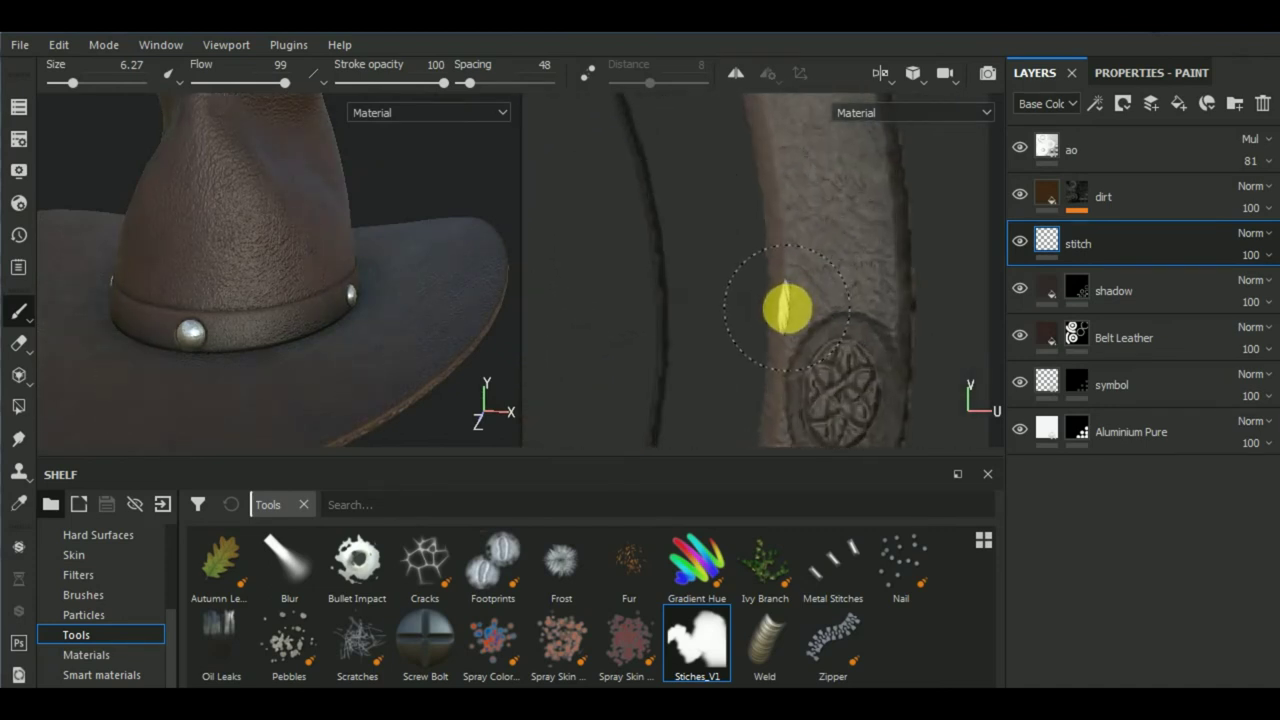
key(shift)
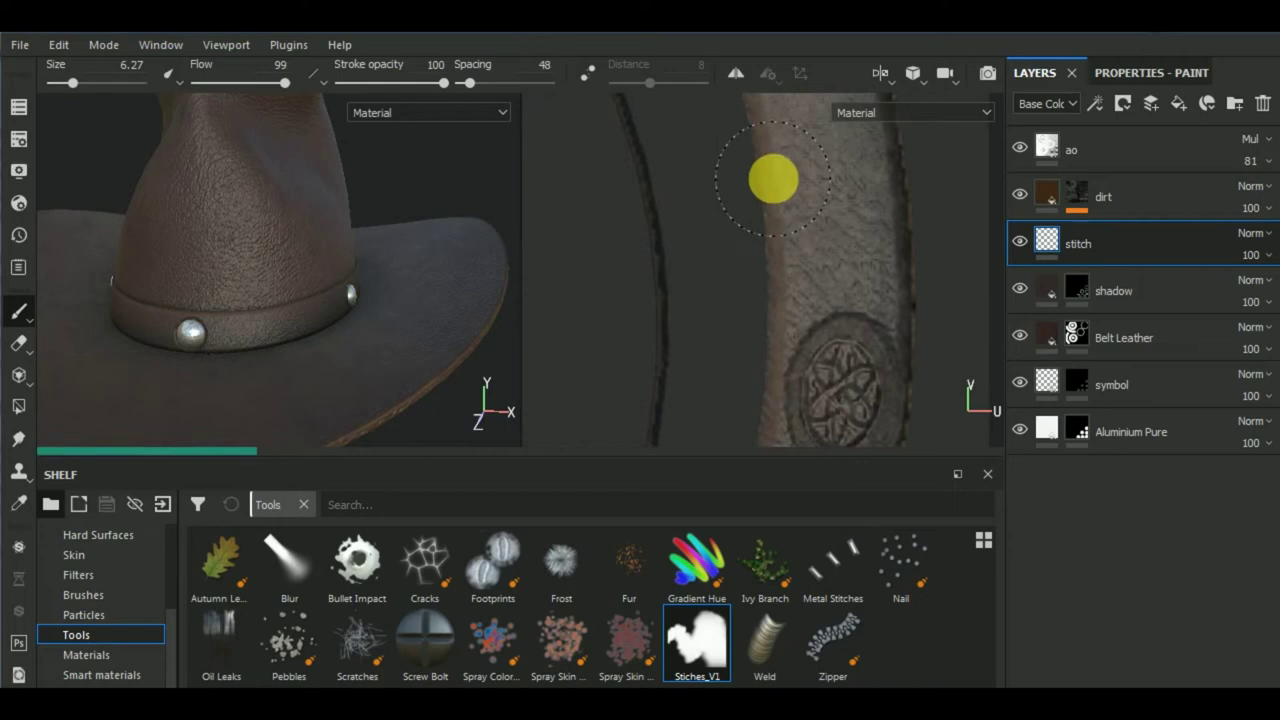
click(779, 176)
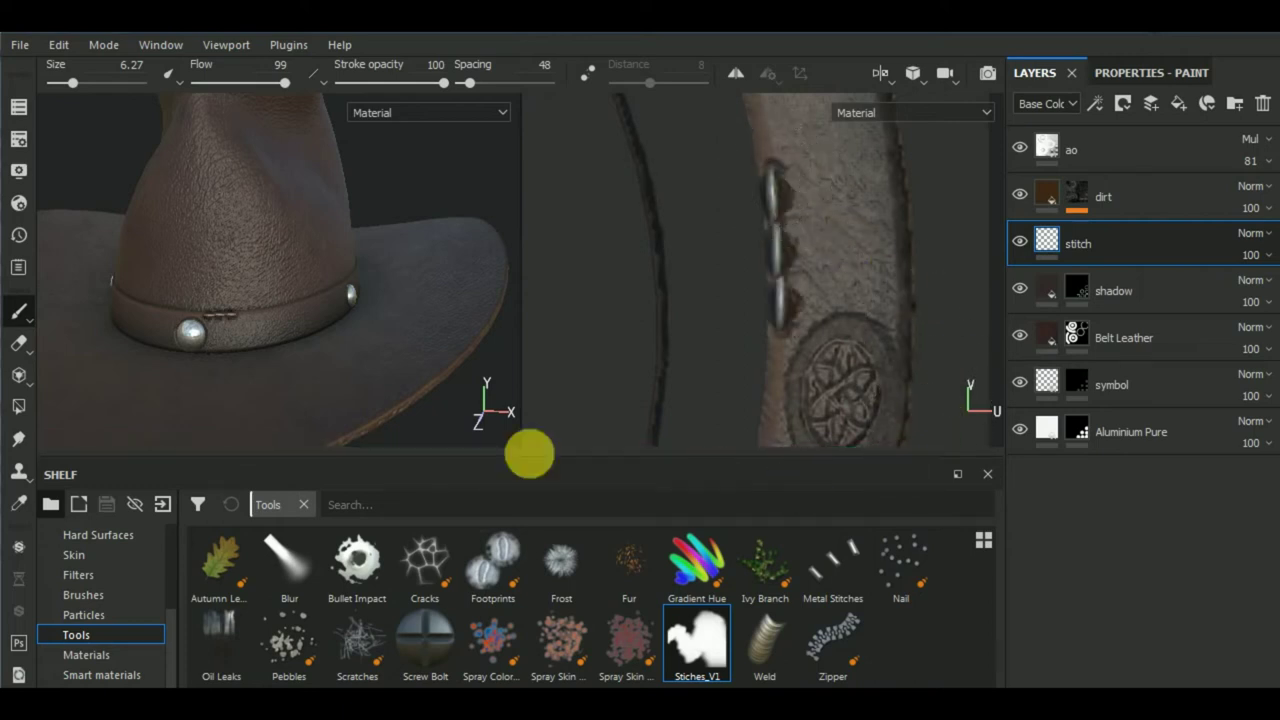
scroll(218, 330, up, 3)
scroll(218, 330, down, 3)
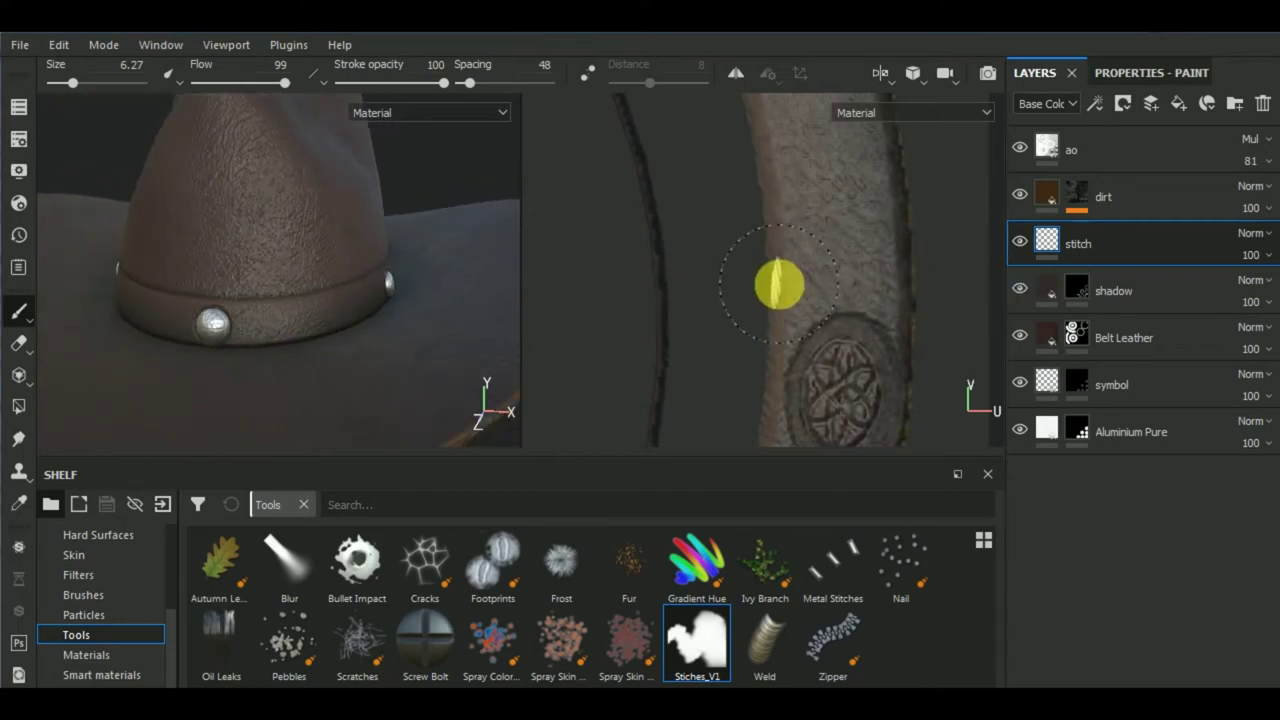
- Set brush size to 3.63, test a straight stitch line up the strap, then undo it
ctrl+right_drag(781, 286, 760, 286)
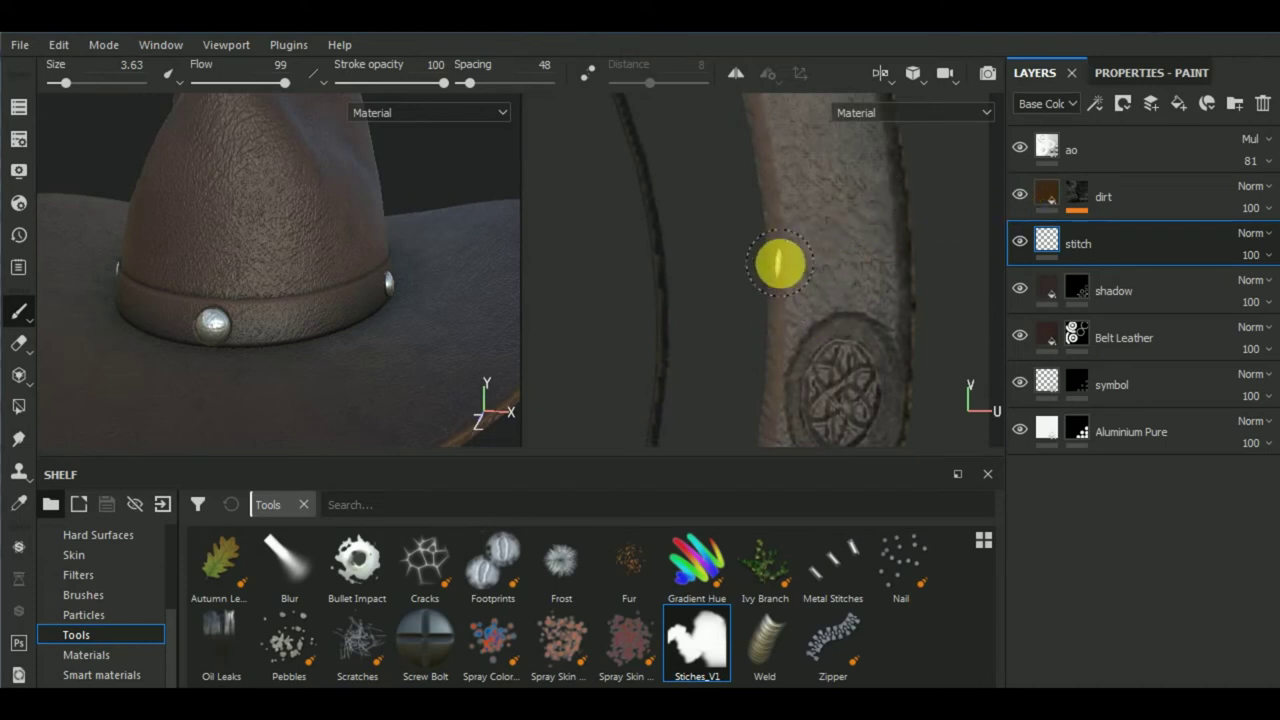
key(shift)
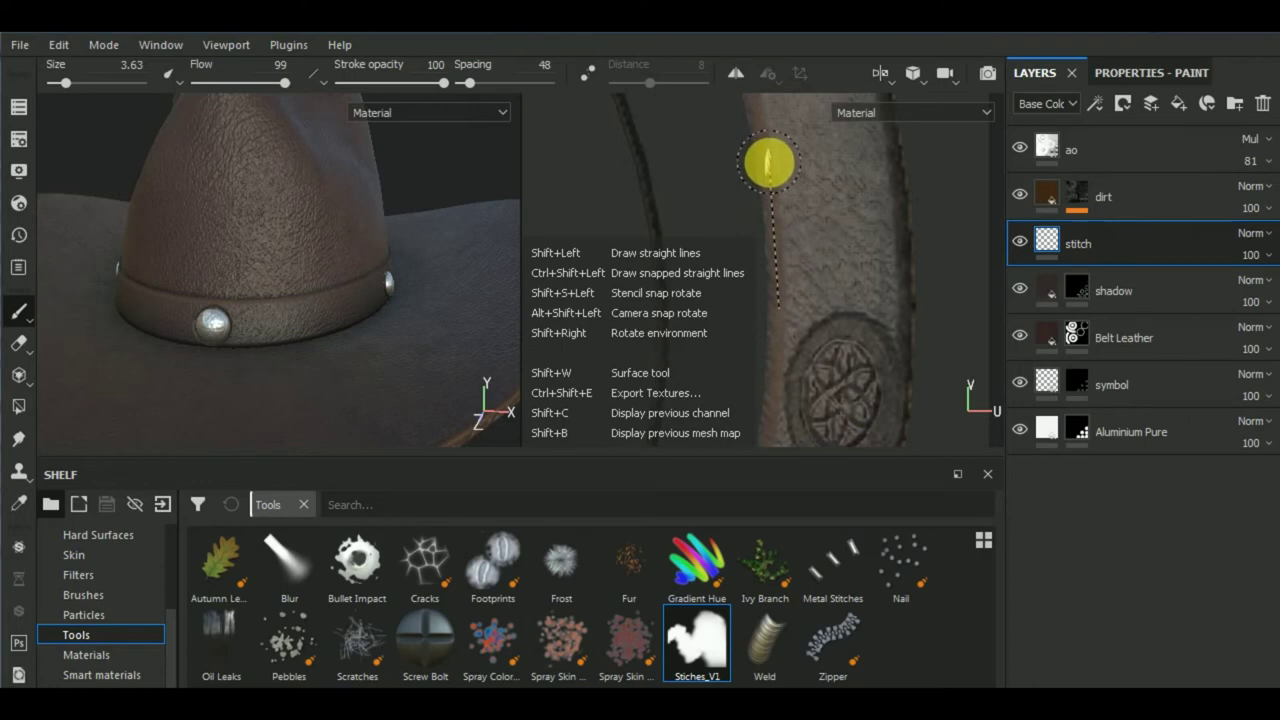
shift+click(769, 163)
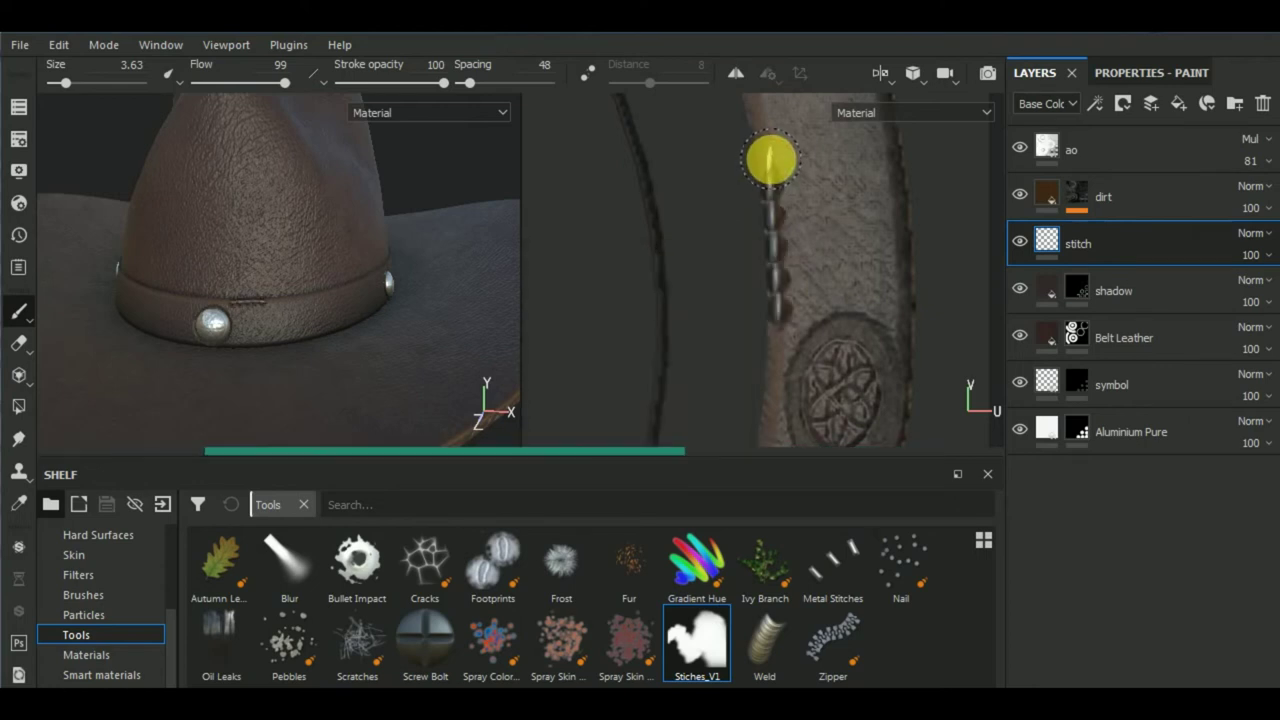
scroll(277, 297, up, 2)
scroll(289, 300, up, 3)
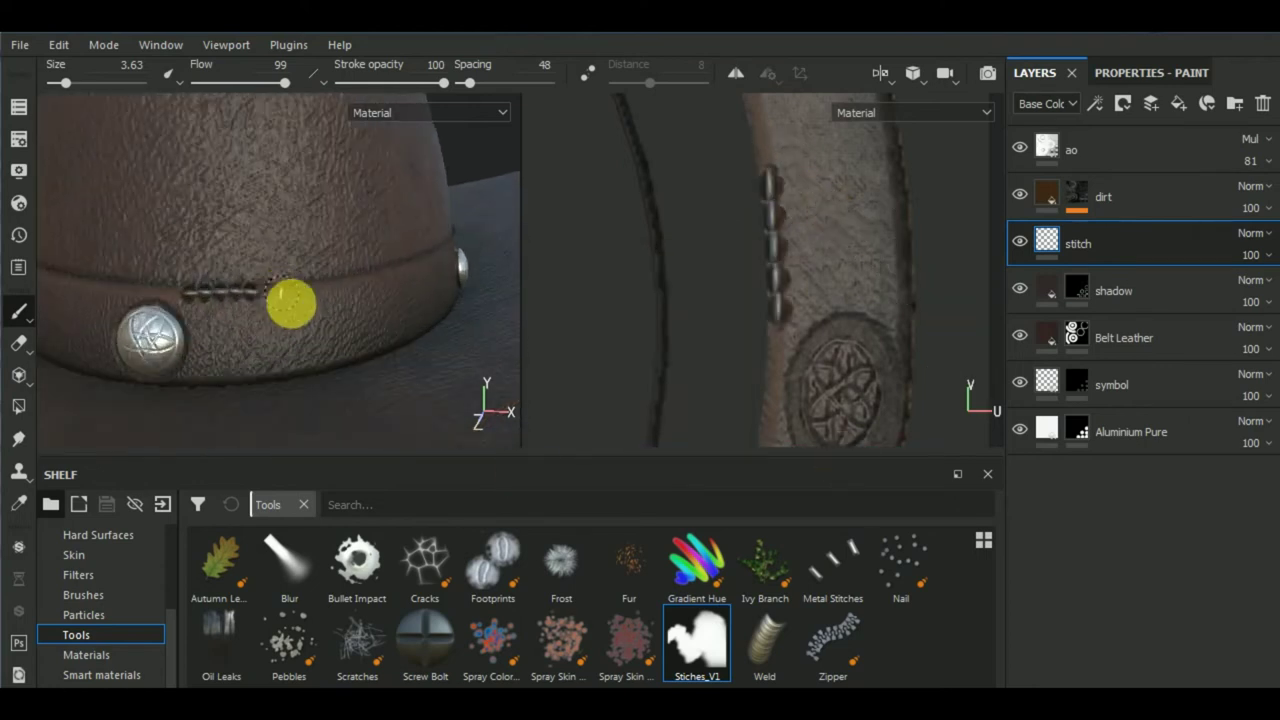
key(ctrl+z)
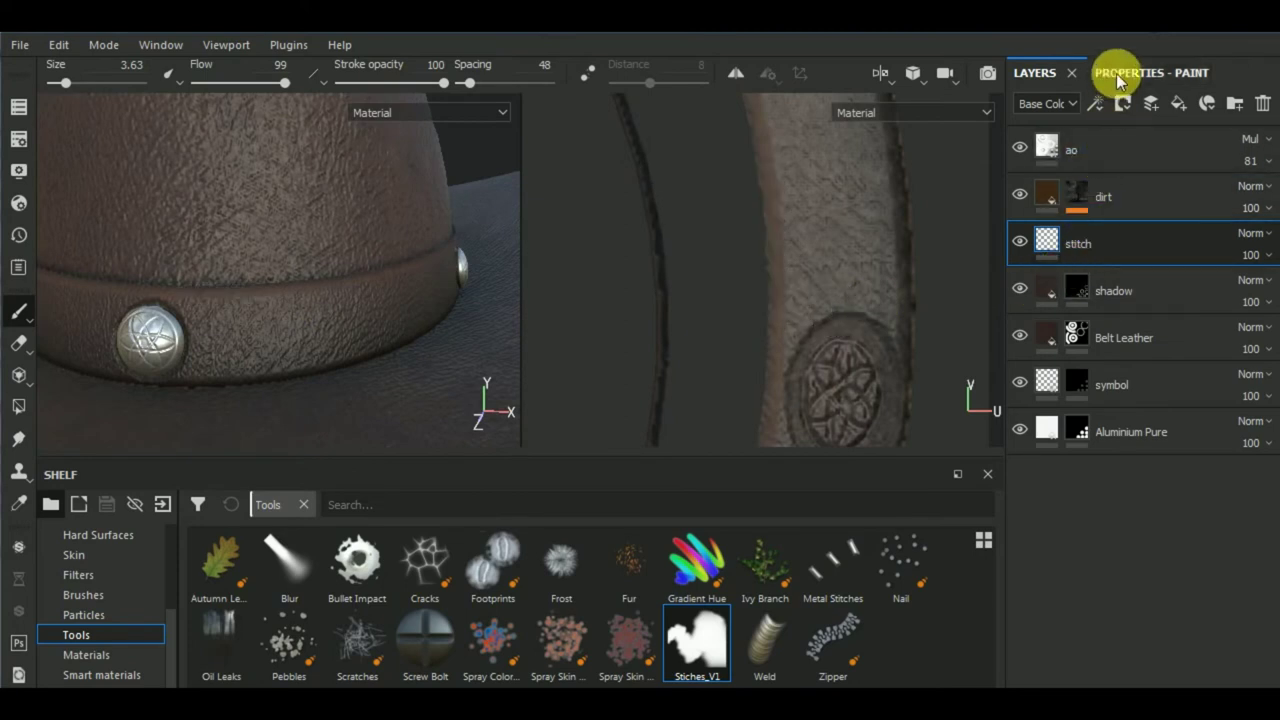
- Try stitch spacings 62 and 99 with test lines on the strap, undoing each
click(1118, 73)
scroll(1128, 470, up, 3)
scroll(1130, 450, up, 3)
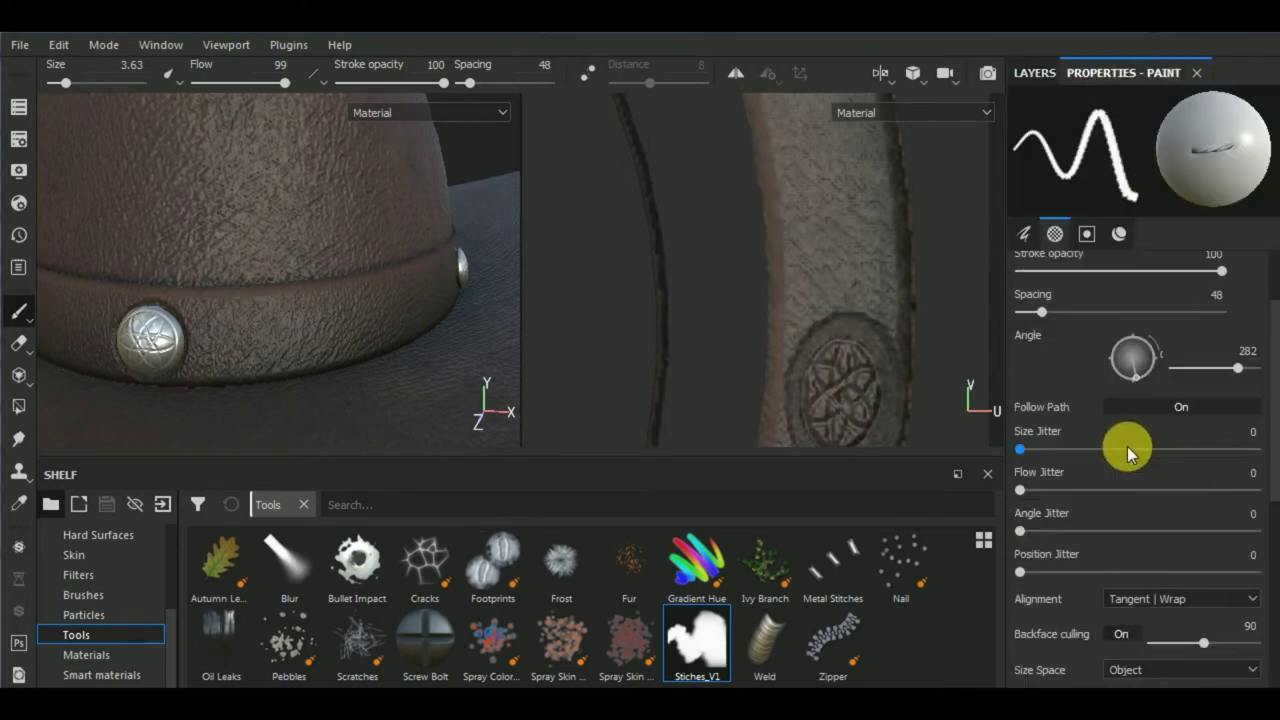
drag(1047, 312, 1052, 311)
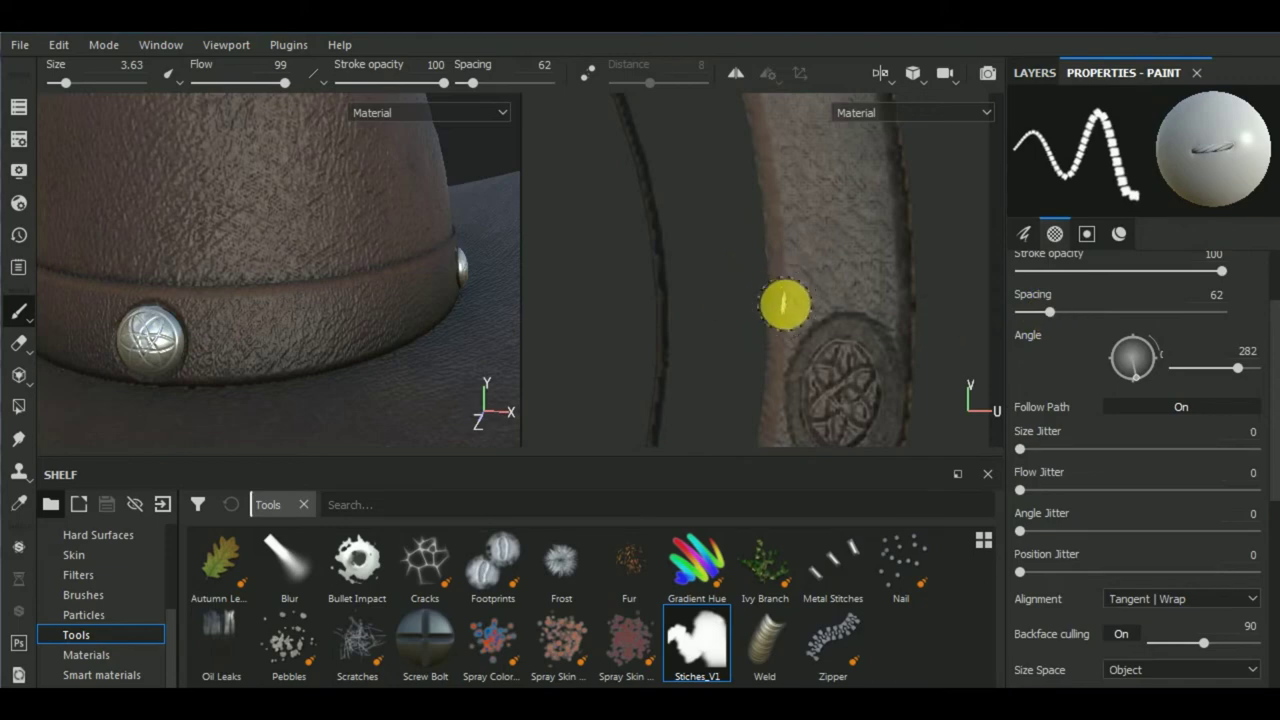
drag(785, 304, 776, 176)
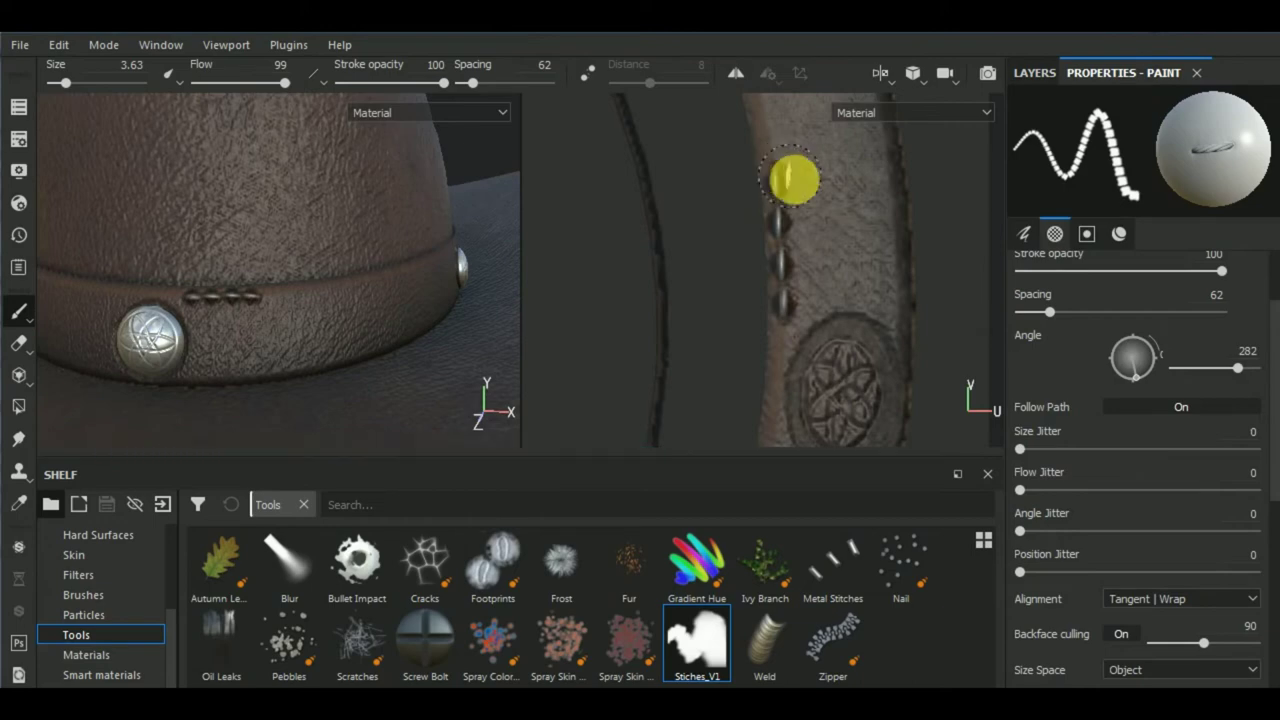
key(ctrl+z)
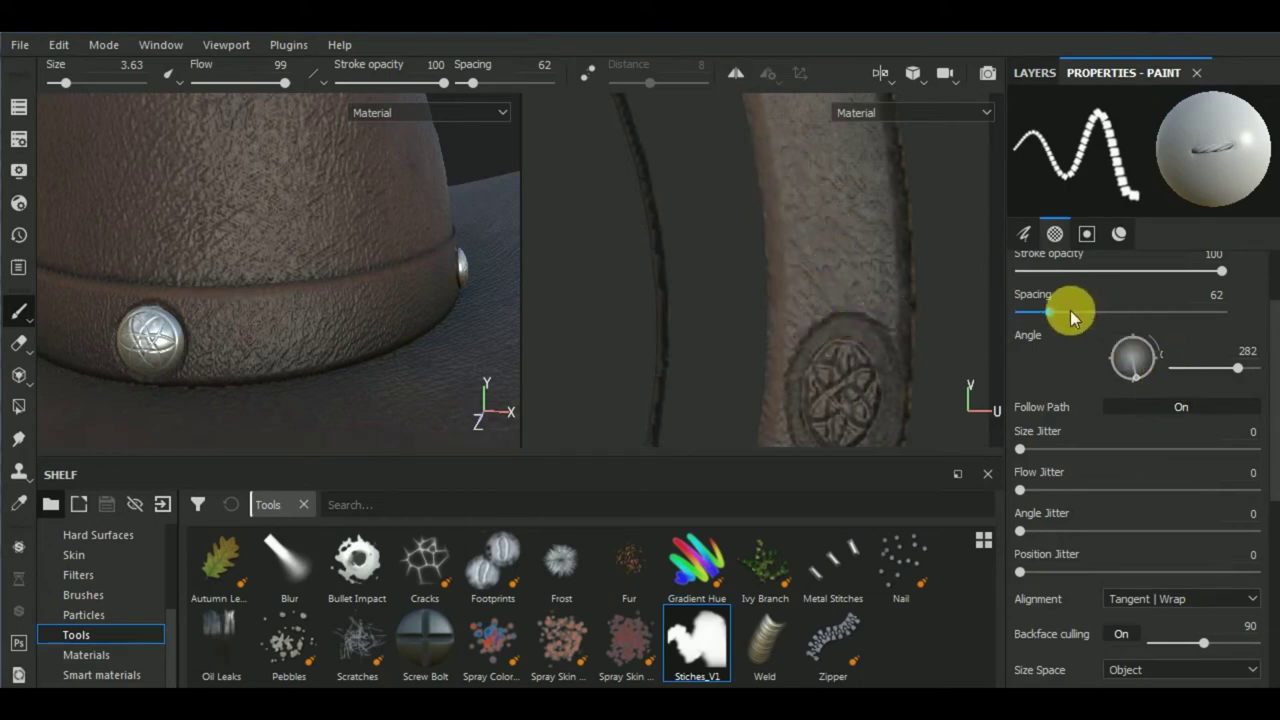
click(1068, 312)
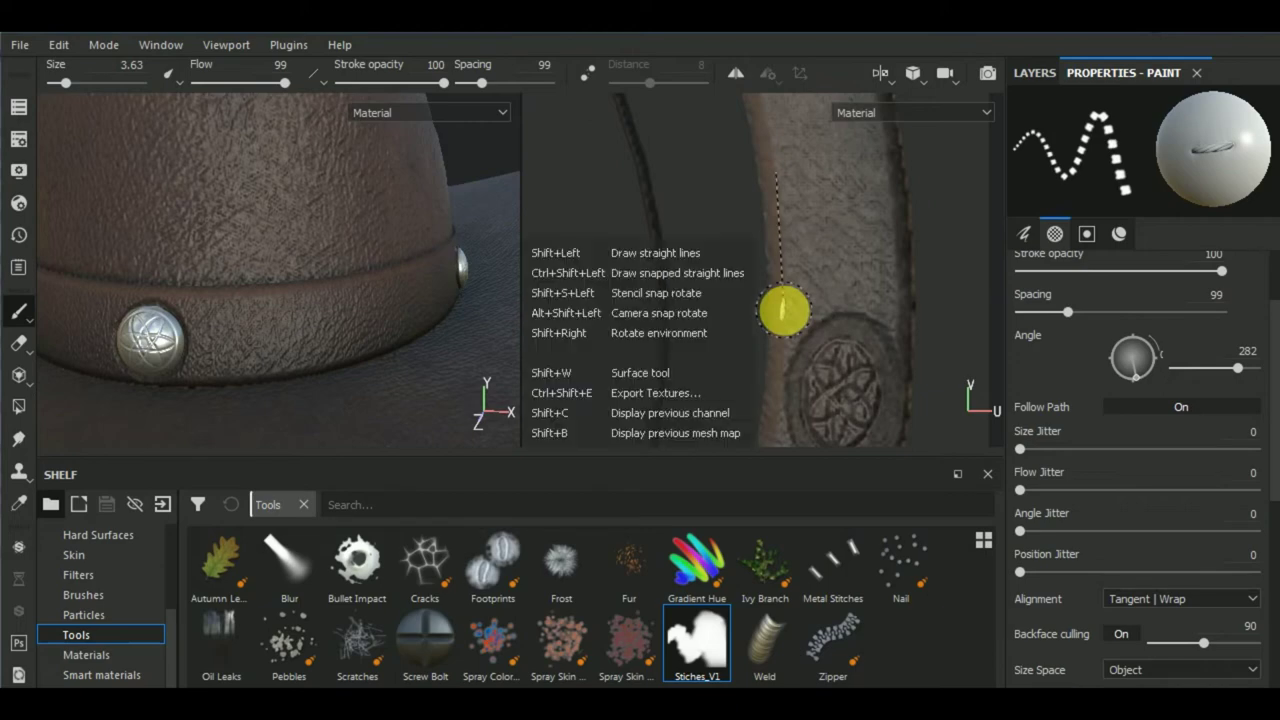
shift+click(781, 308)
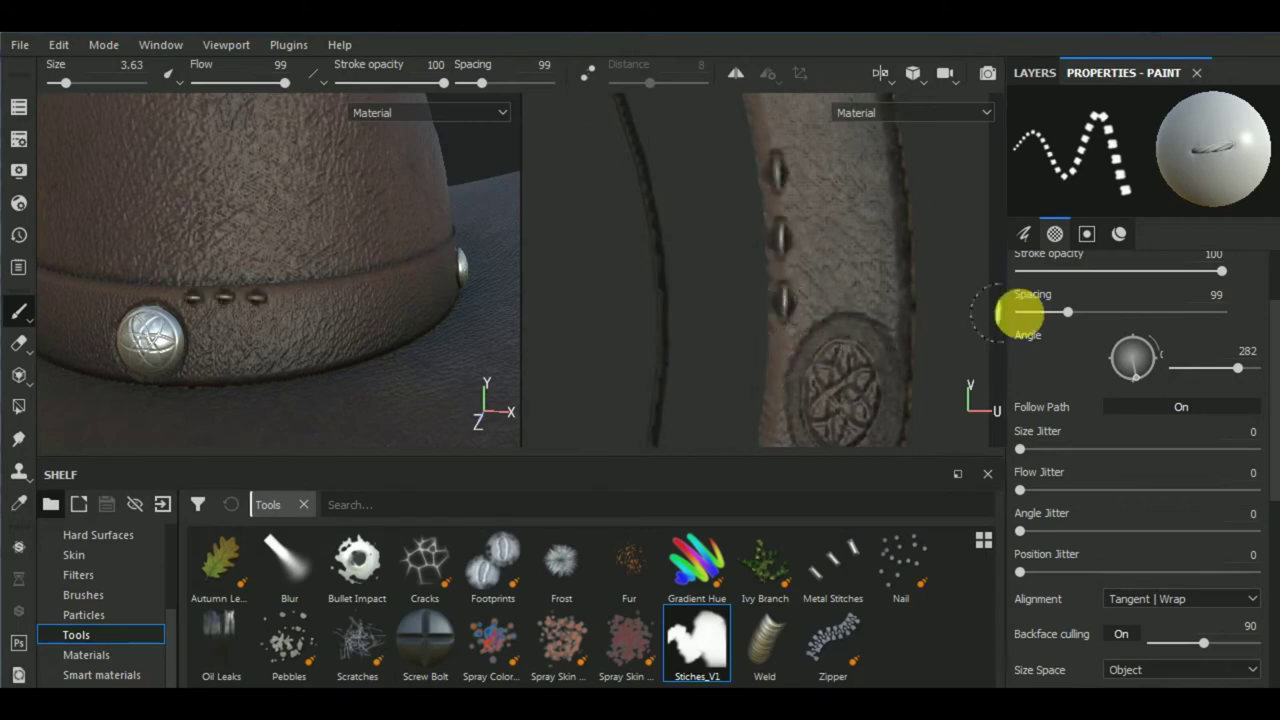
key(ctrl+z)
- Test spacings 85 and 75, settle on 70 at size 3.63, and paint a short stitch row
drag(1062, 313, 1060, 312)
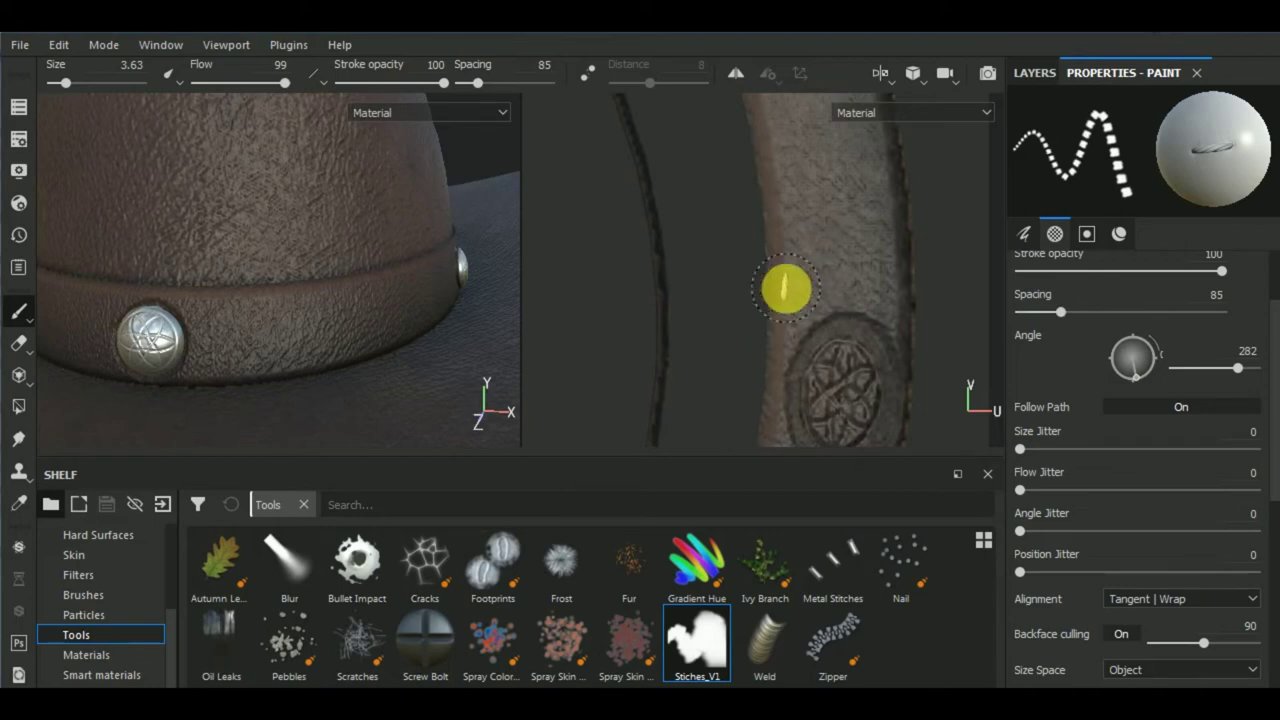
shift+click(781, 200)
key(ctrl+z)
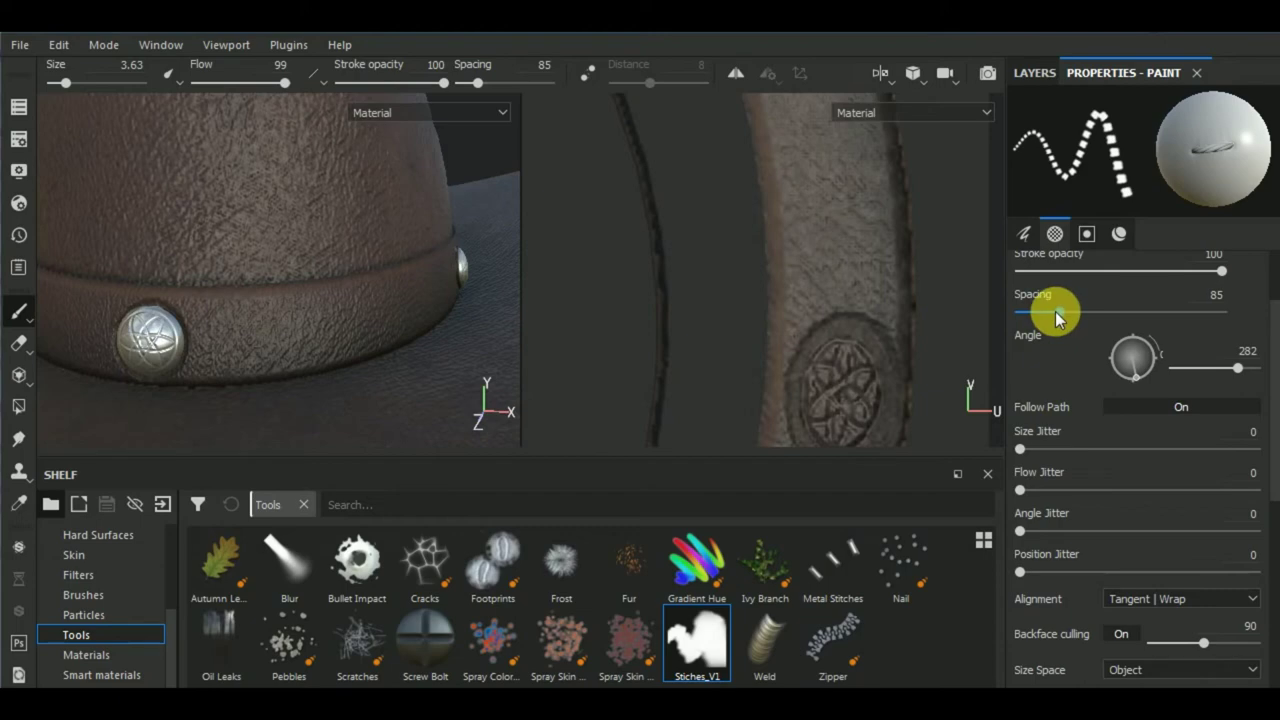
click(1055, 311)
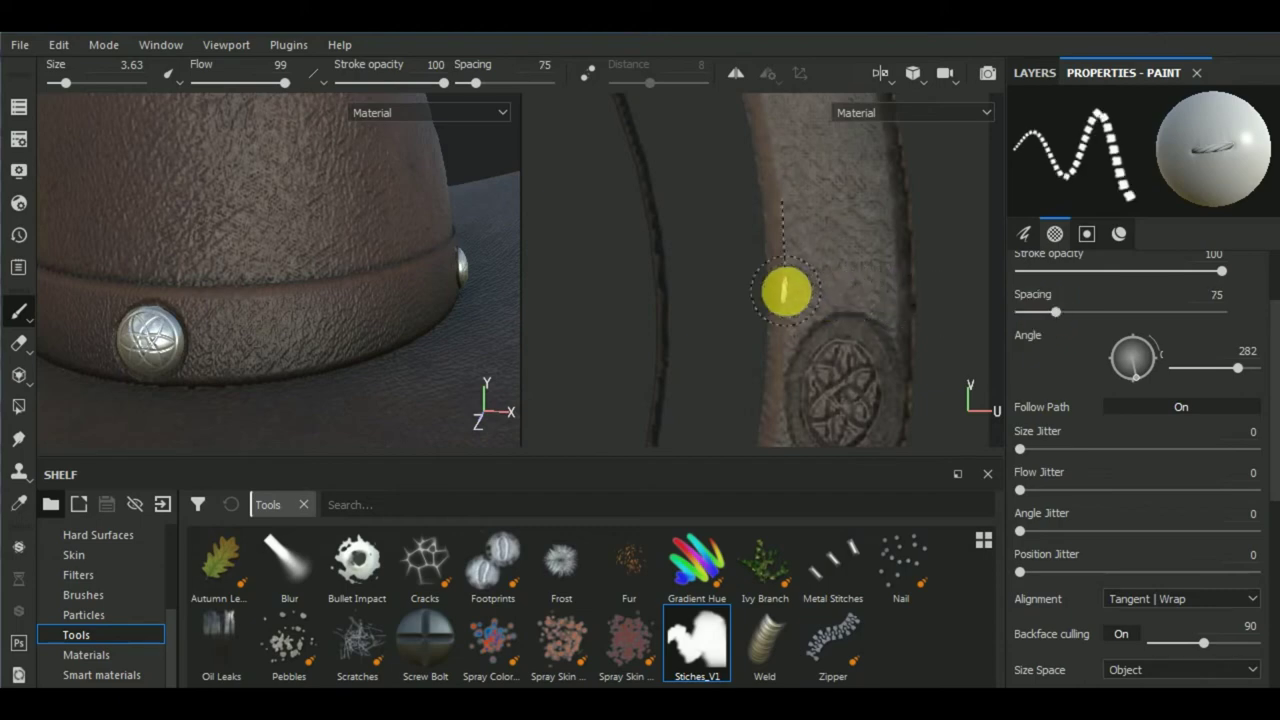
shift+click(785, 290)
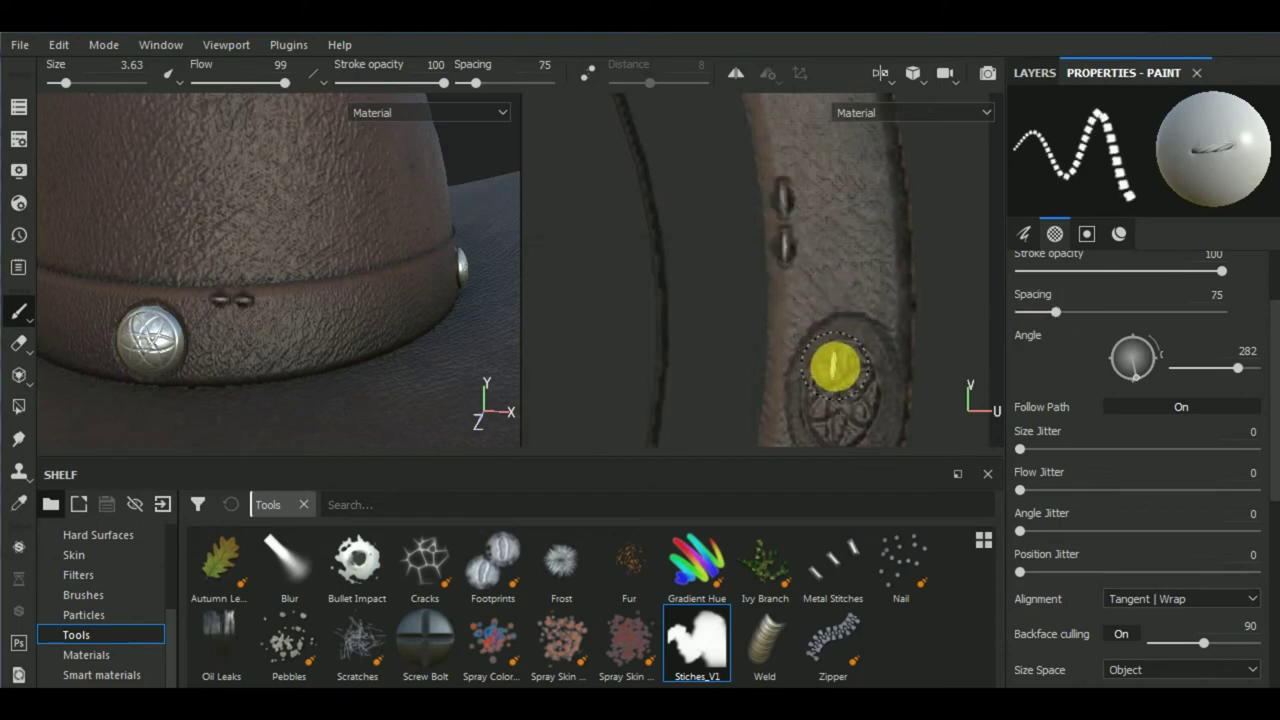
key(ctrl+z)
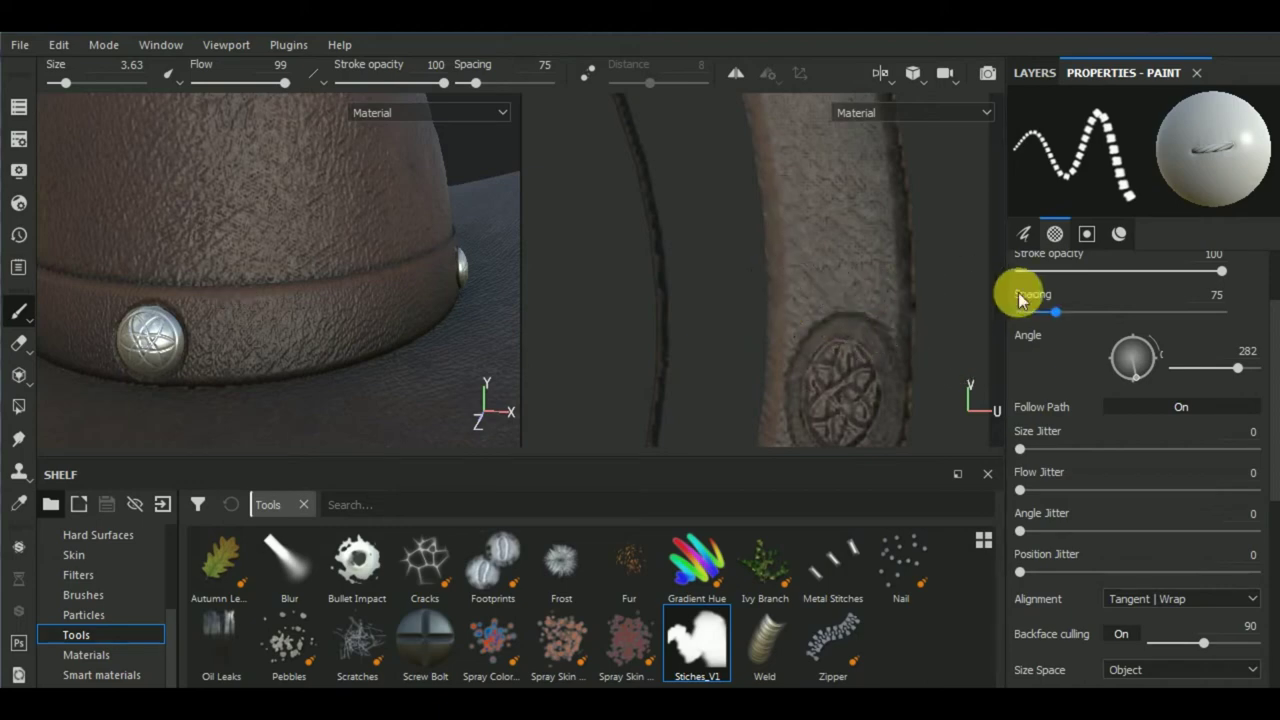
click(1053, 313)
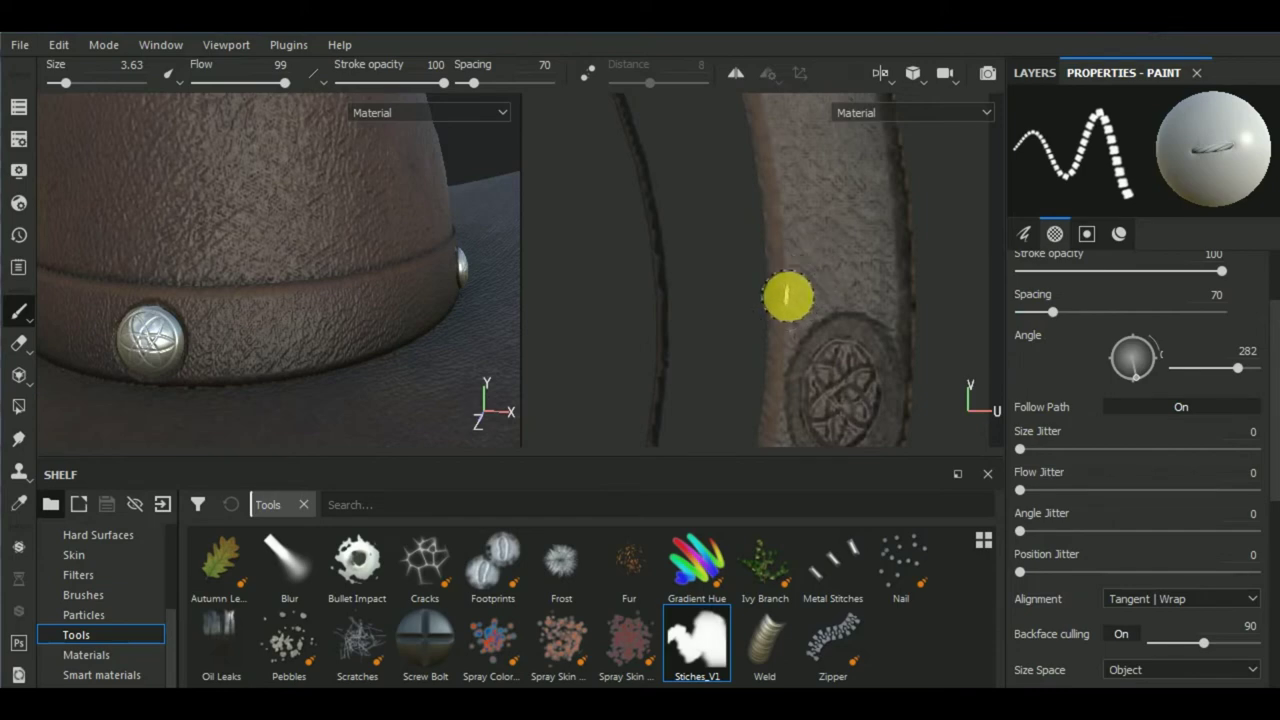
ctrl+right_drag(788, 296, 800, 296)
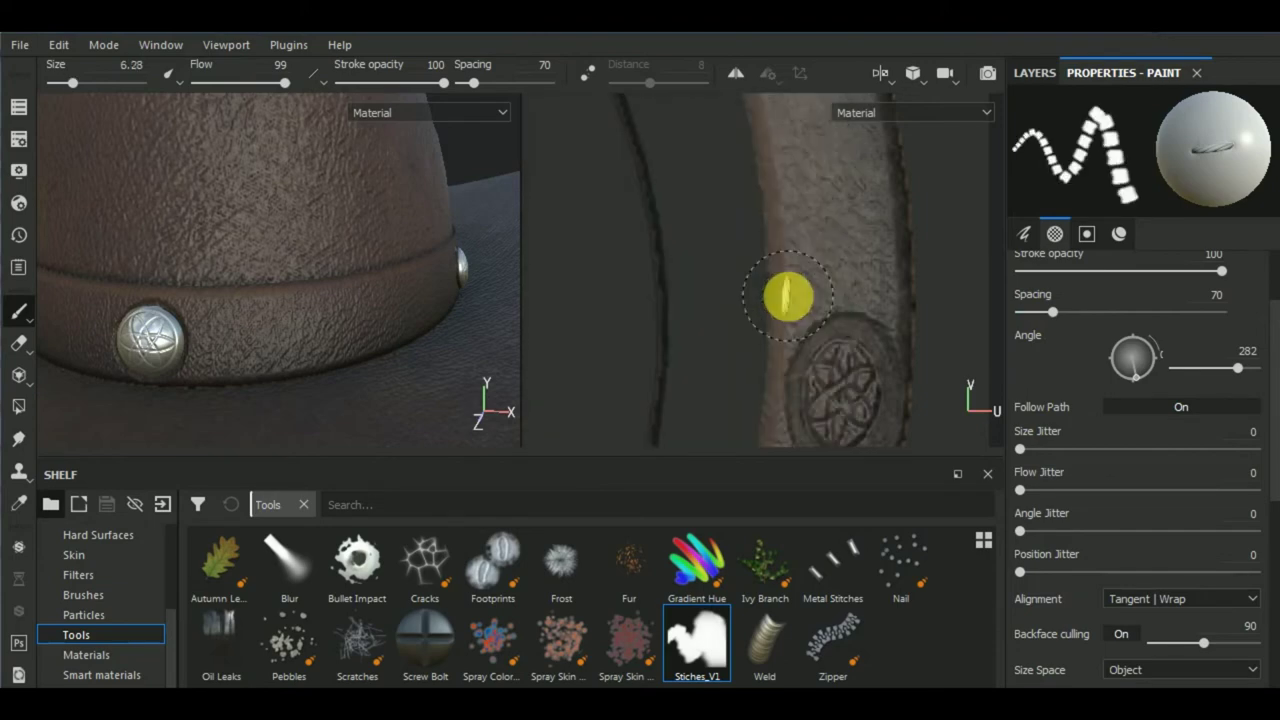
key(ctrl+z)
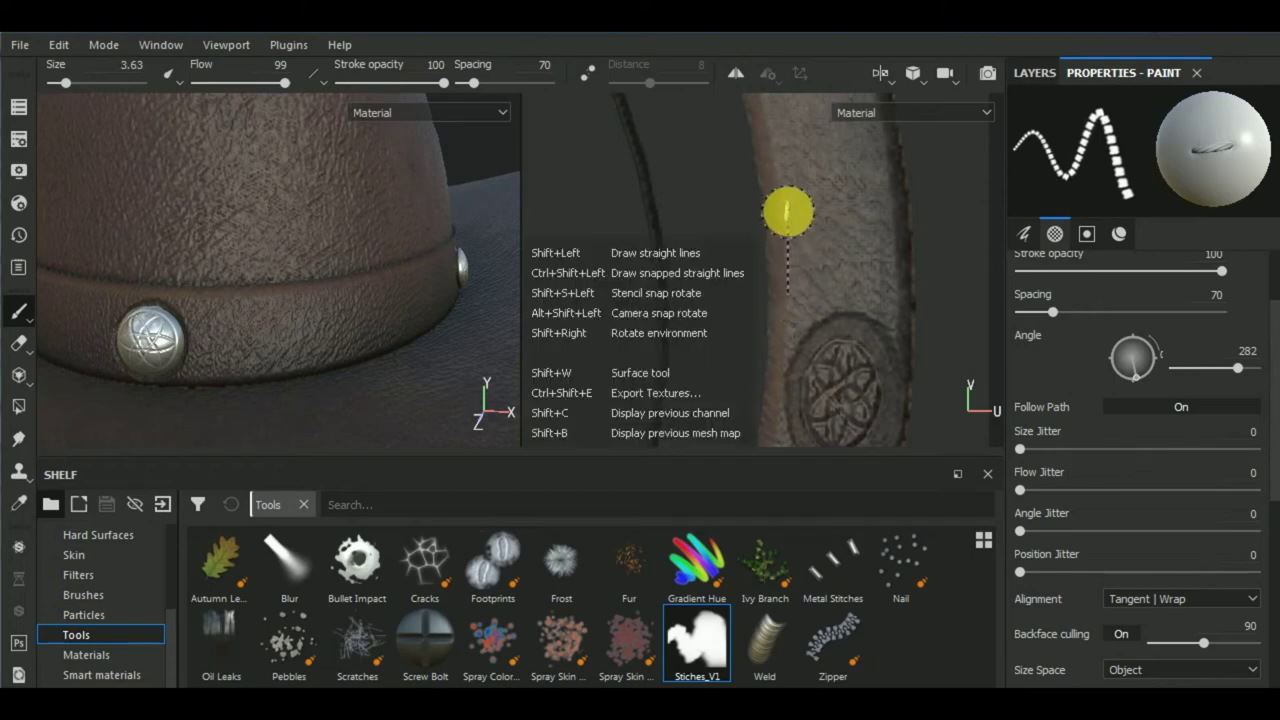
shift+click(778, 184)
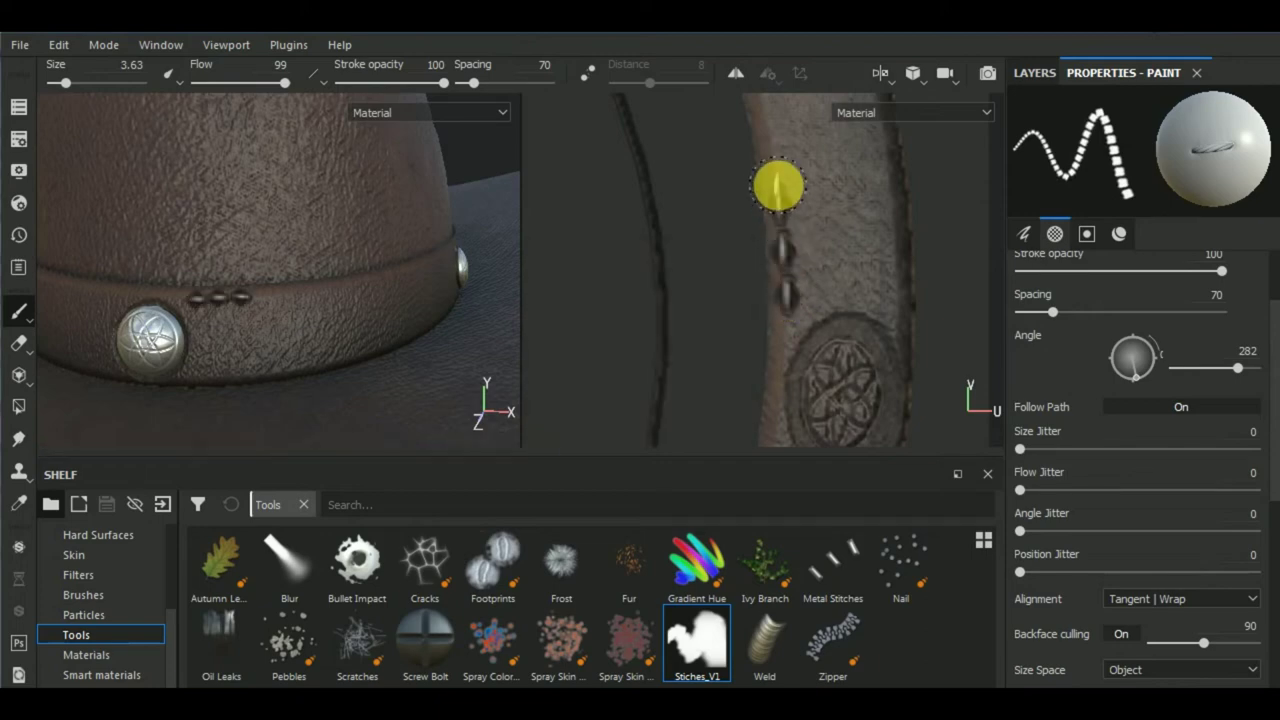
- Continue the stitch row up the strap toward the emblem with straight segments and strokes
middle_drag(851, 243, 866, 429)
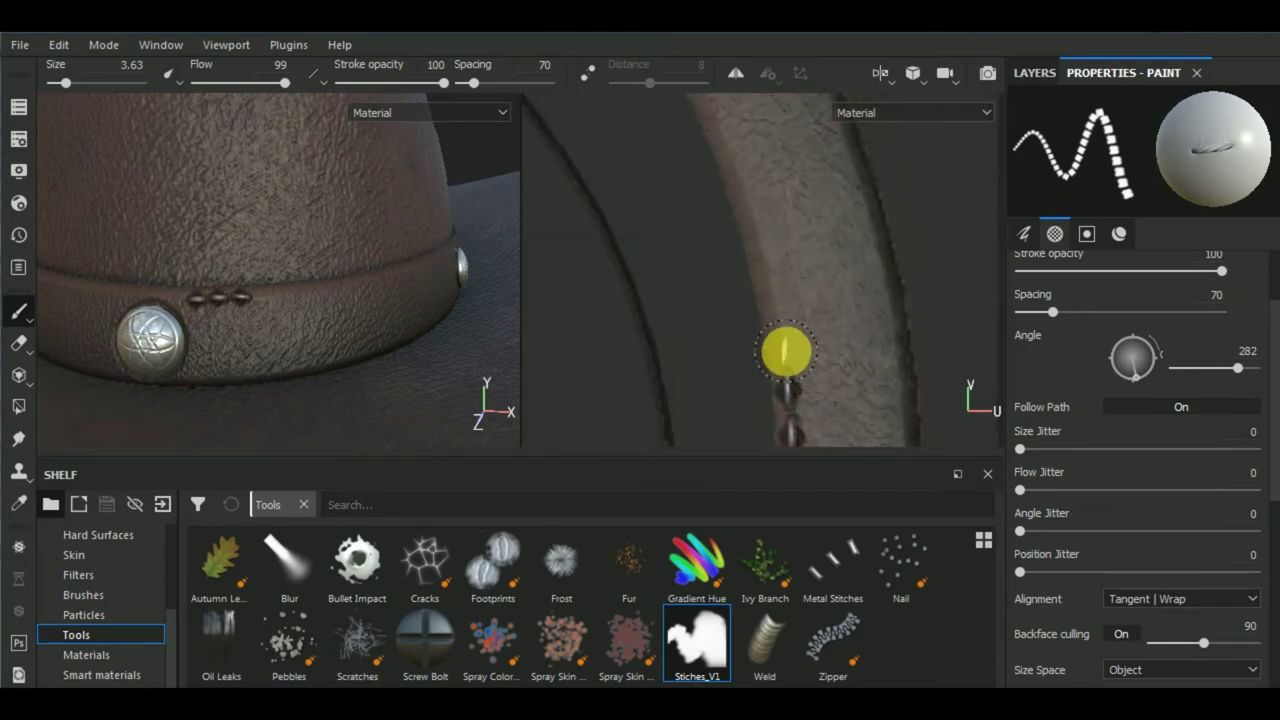
click(758, 232)
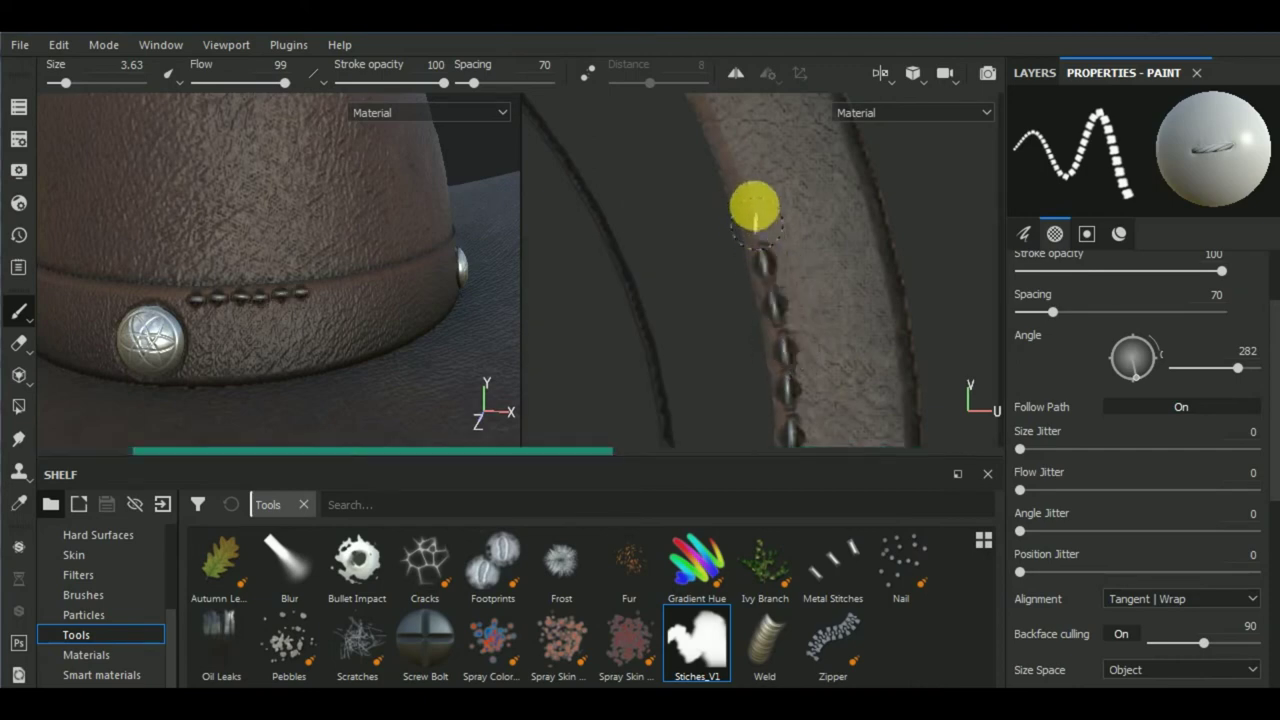
click(712, 114)
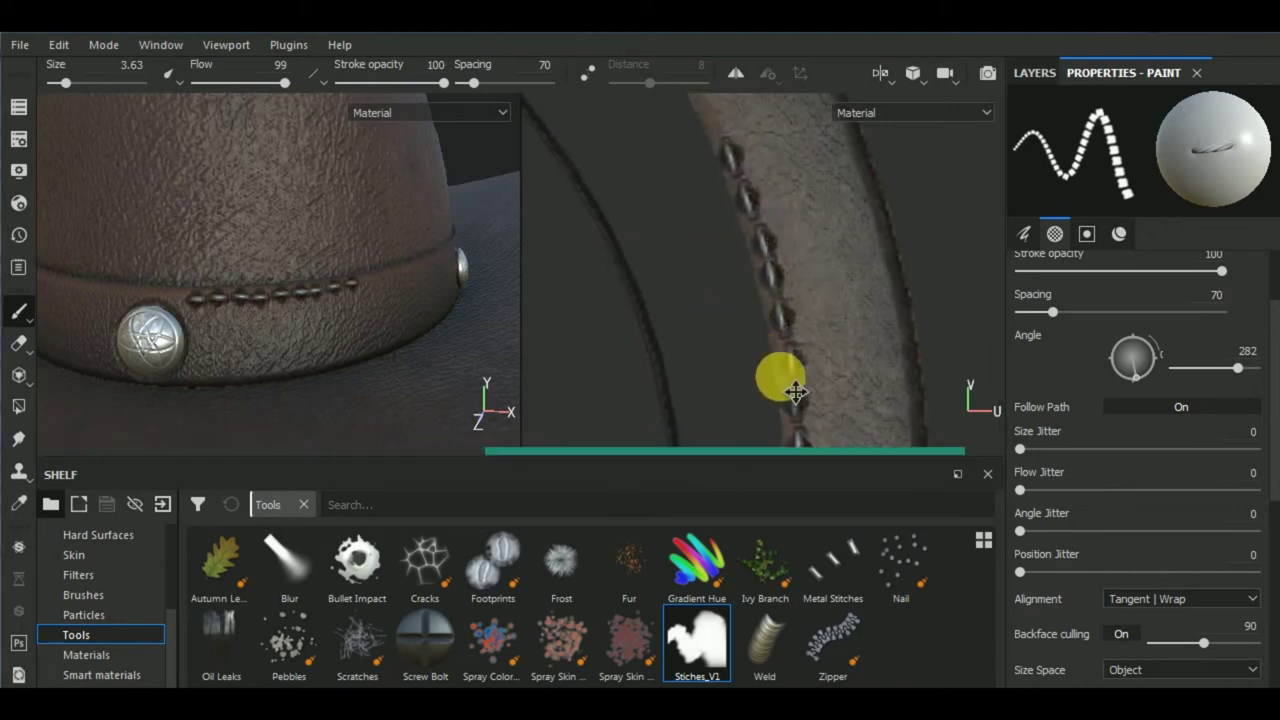
key(shift)
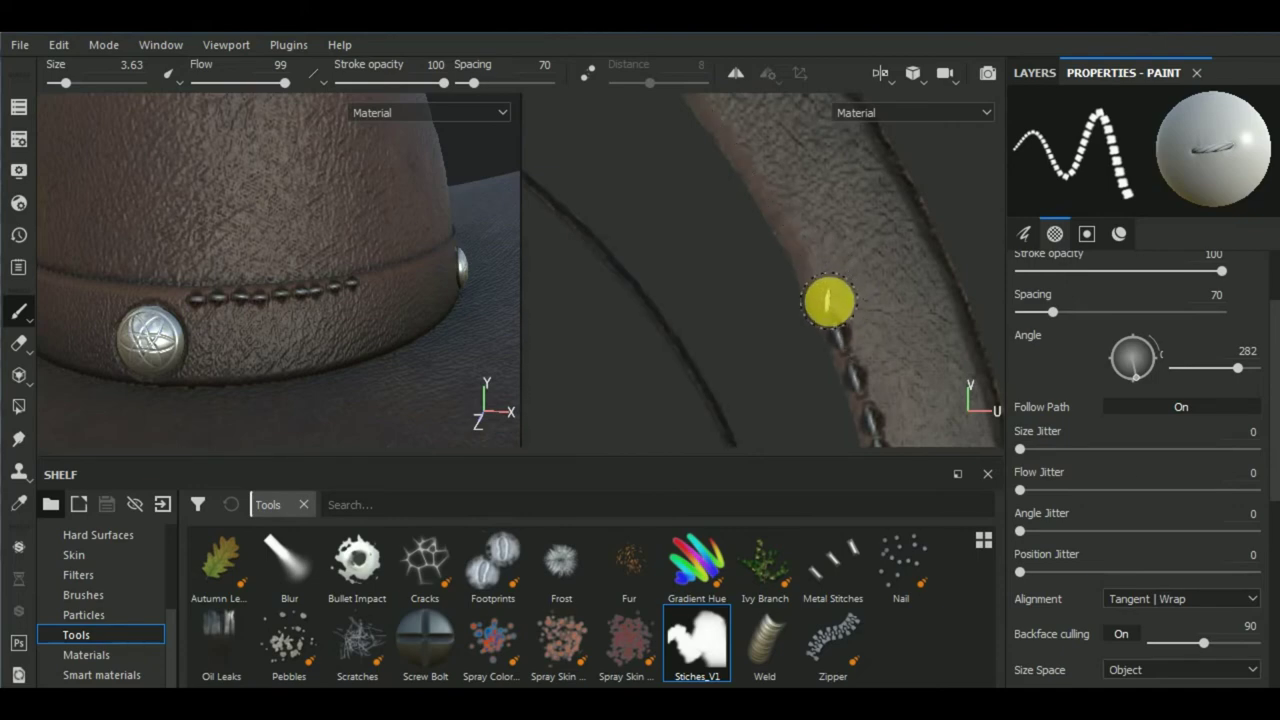
key(shift)
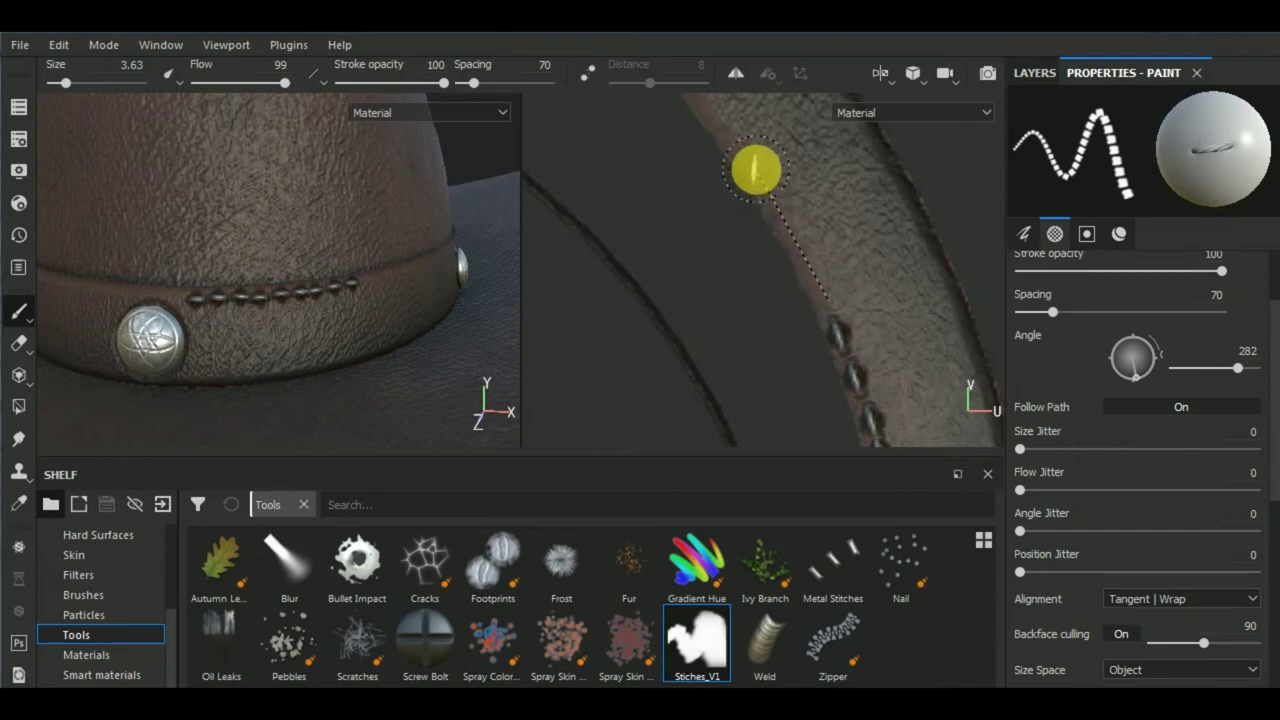
shift+click(757, 170)
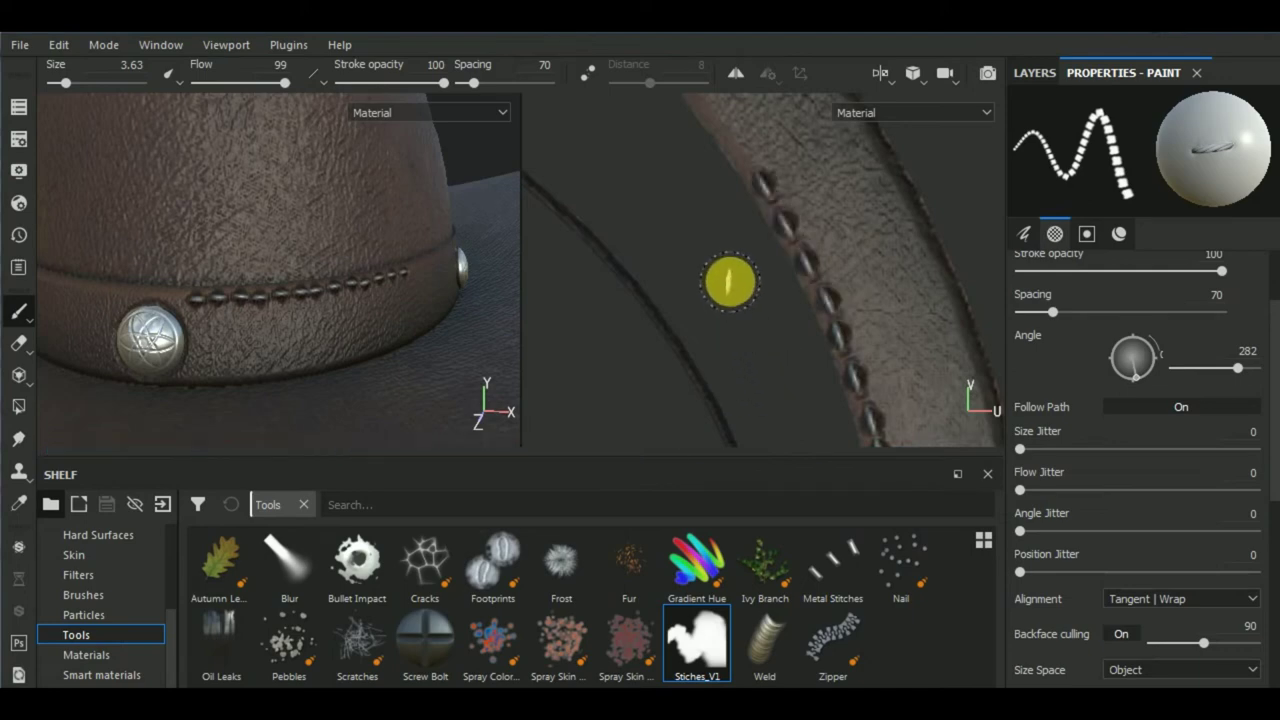
mouse_move(728, 283)
middle_down()
mouse_move(833, 318)
mouse_move(828, 347)
middle_up()
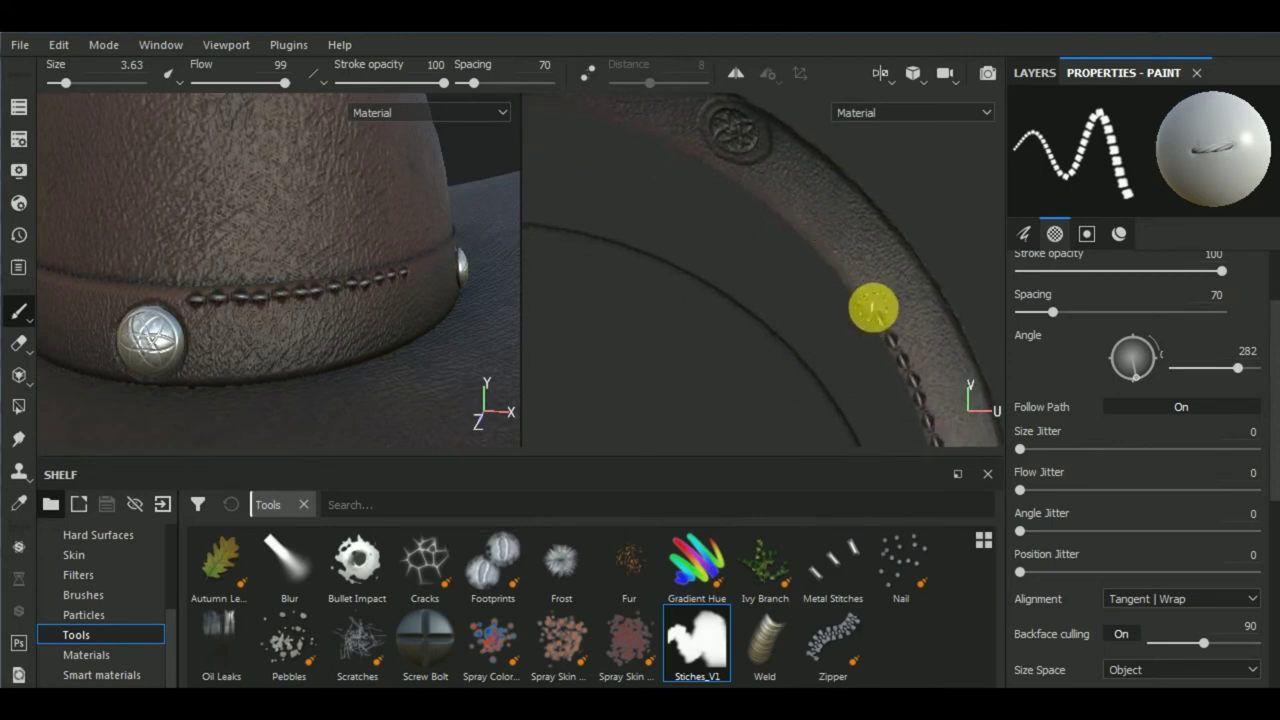
drag(870, 305, 773, 200)
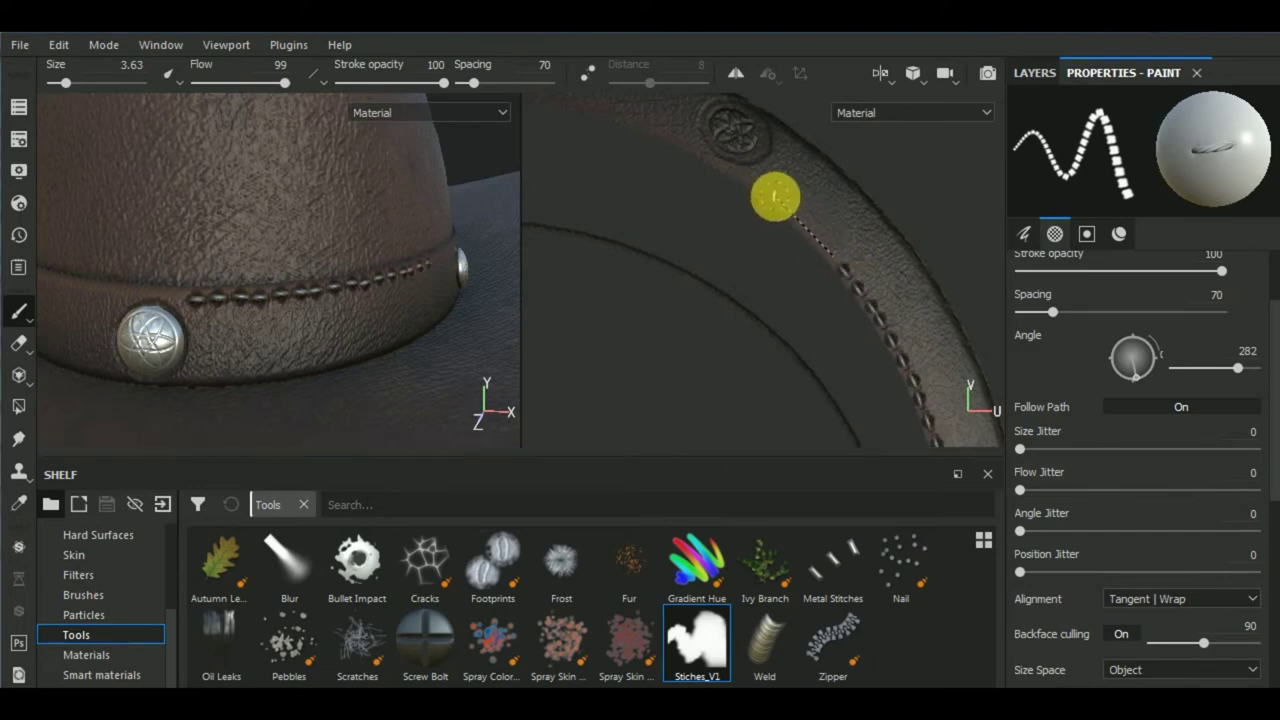
drag(773, 197, 618, 117)
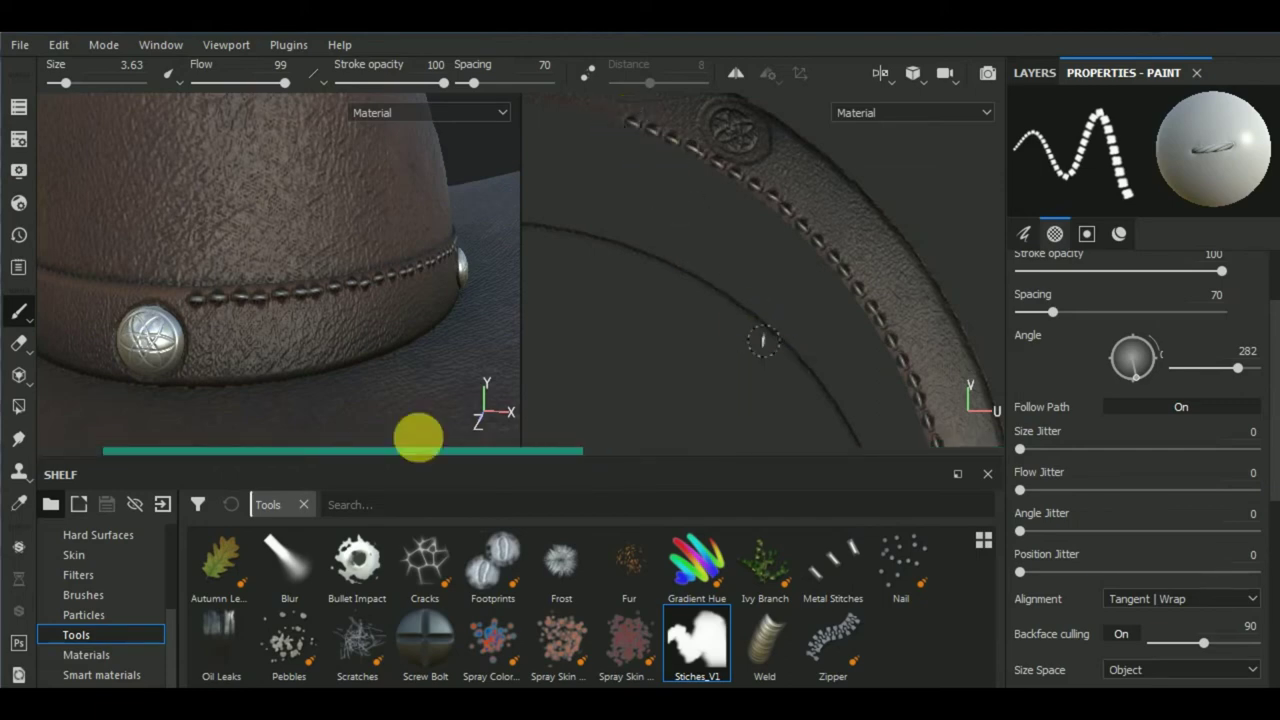
- Inspect the stitched band in 3D and undo the faulty last stitch segment
scroll(320, 375, down, 5)
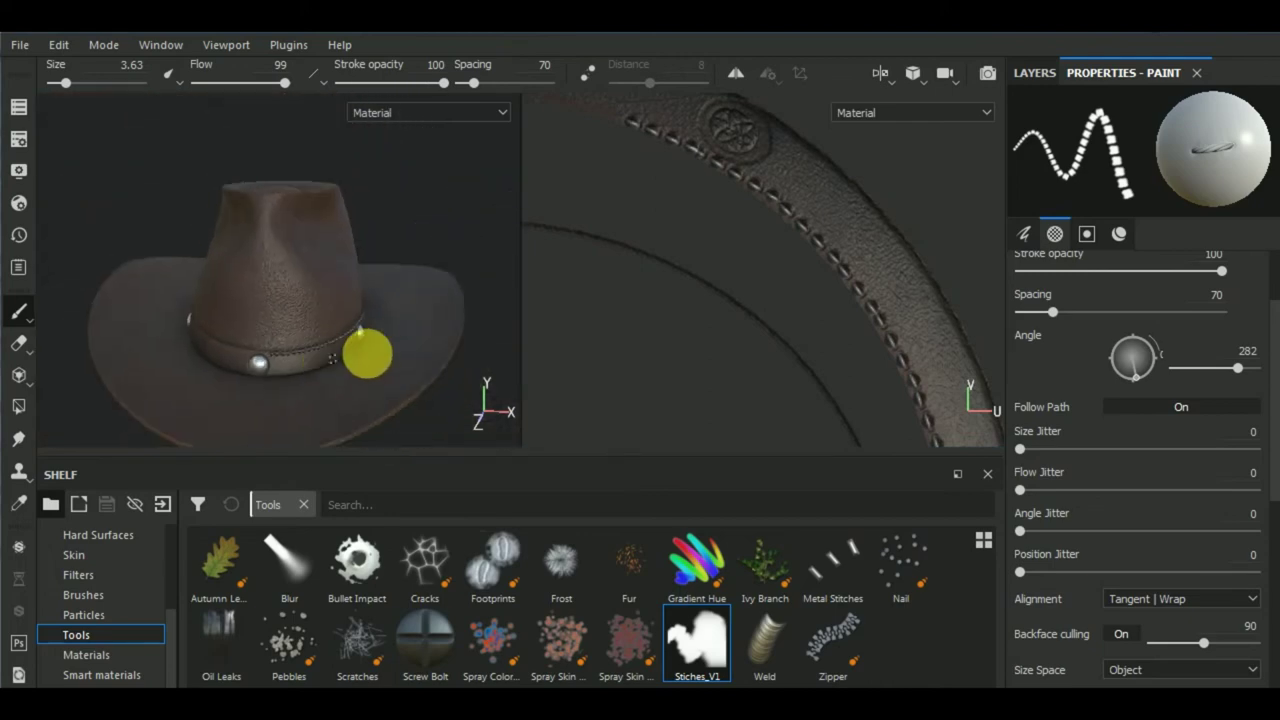
mouse_move(296, 355)
alt+mouse_down()
mouse_move(206, 371)
mouse_move(394, 357)
mouse_move(323, 349)
alt+mouse_up()
scroll(323, 349, up, 3)
scroll(323, 349, up, 2)
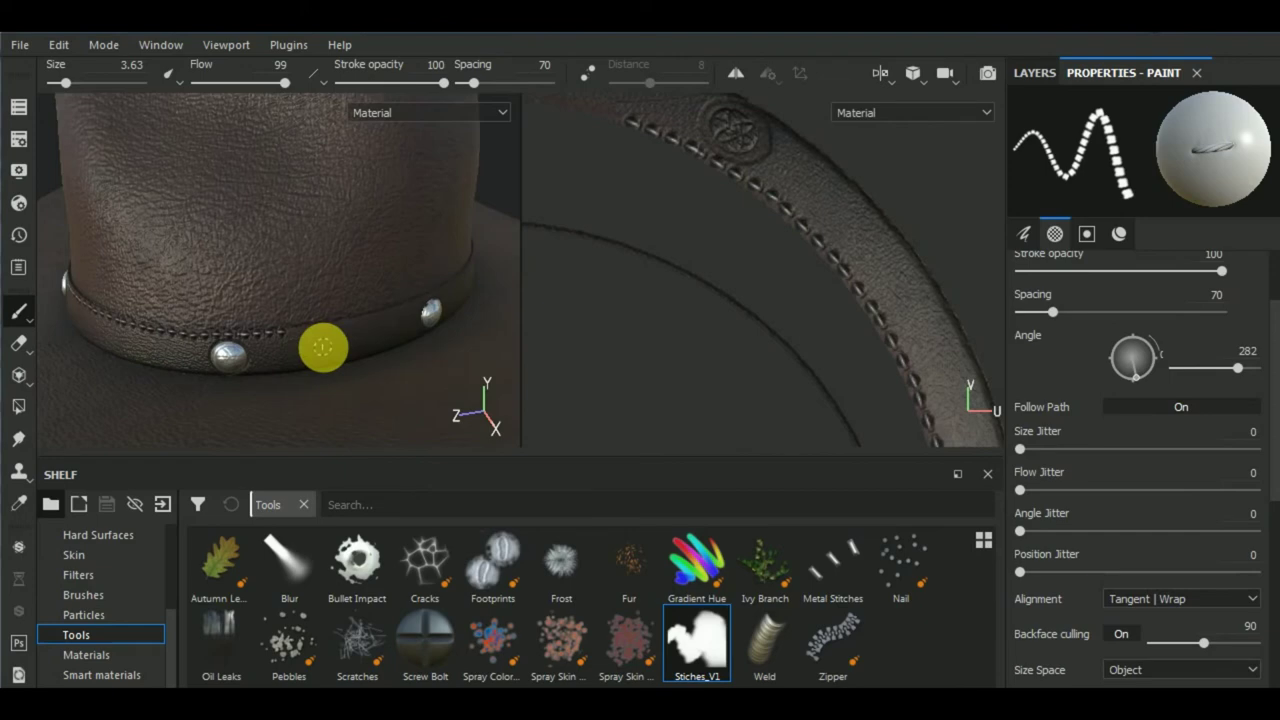
scroll(323, 347, up, 2)
scroll(315, 342, up, 2)
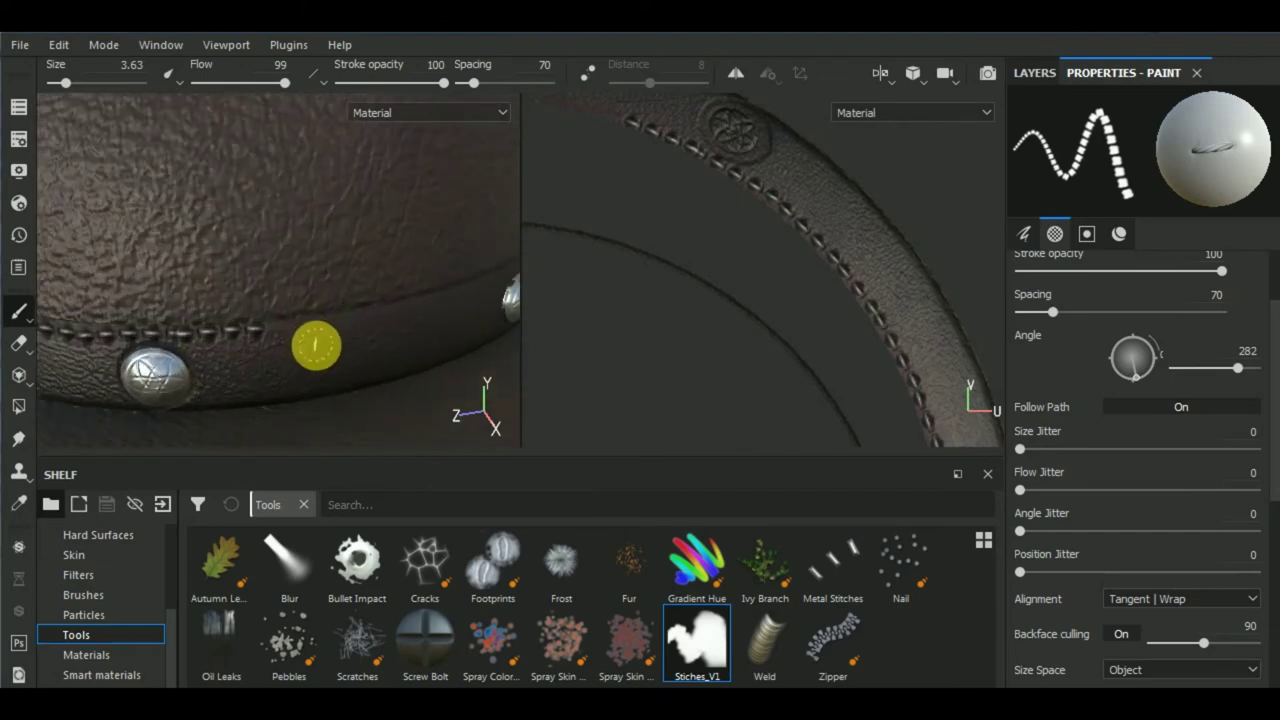
scroll(325, 344, down, 3)
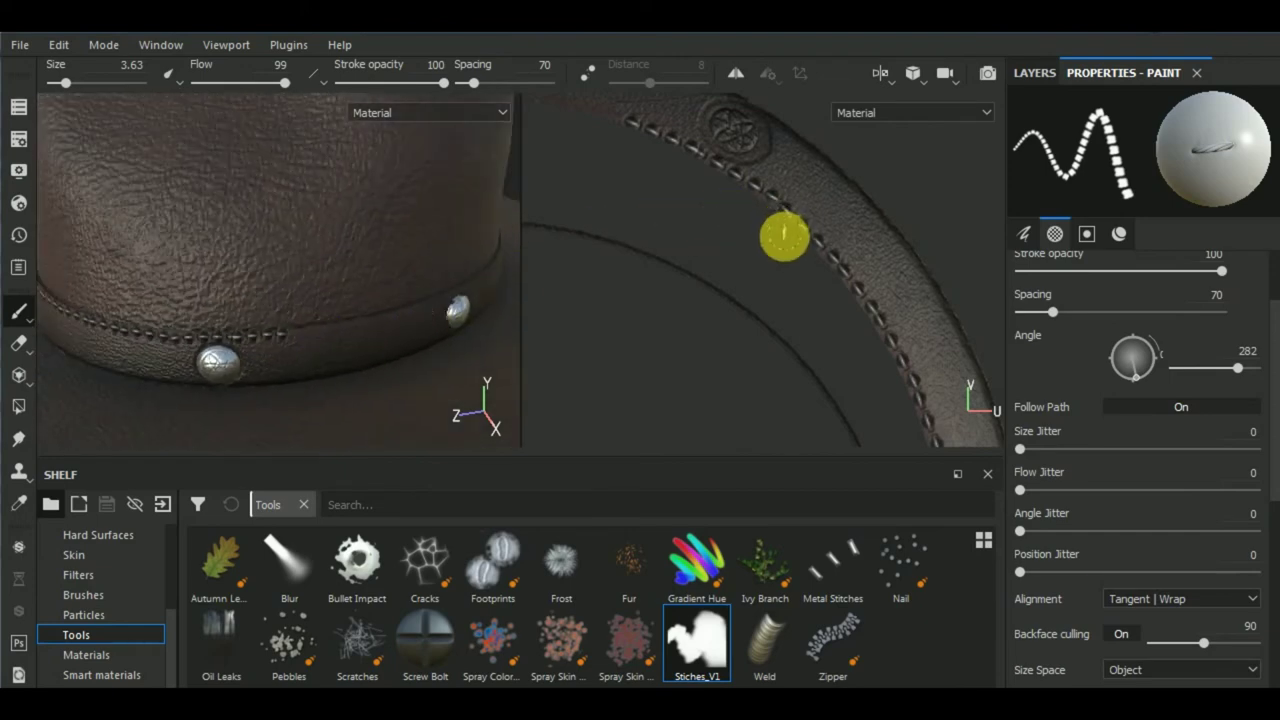
key(ctrl+z)
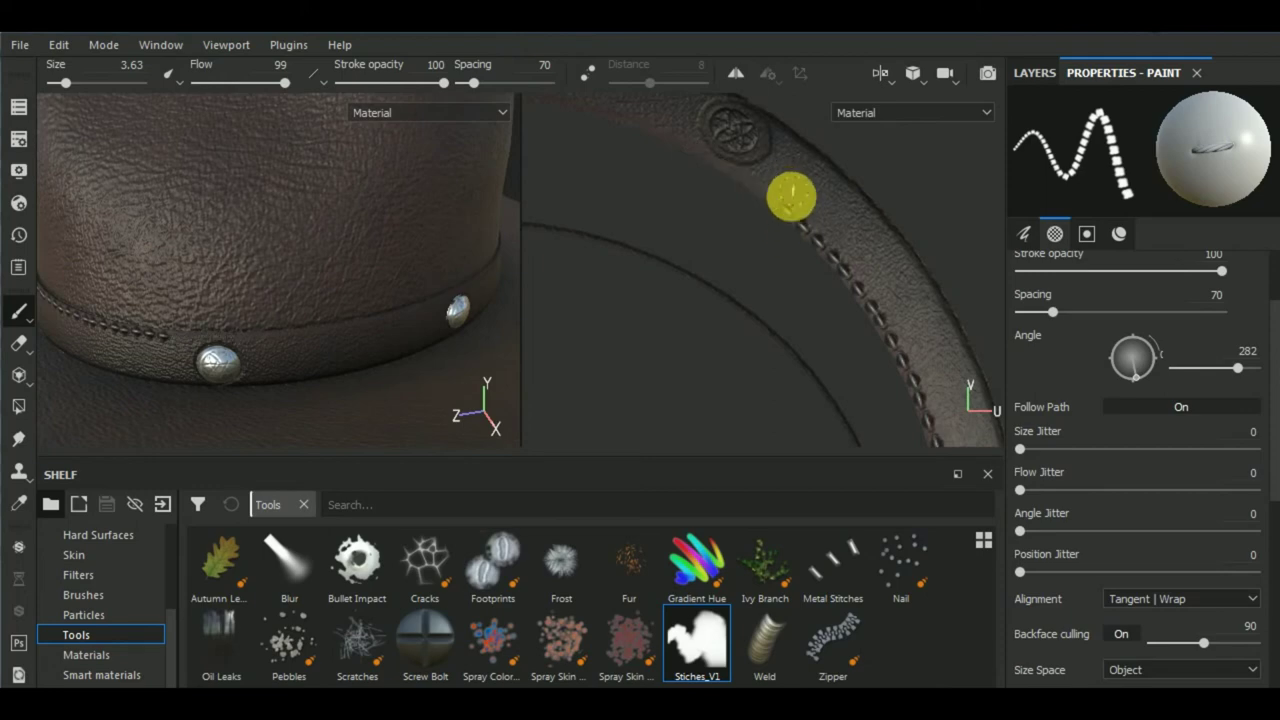
- Extend the stitches further left along the band and link the emblem area to the row
middle_drag(751, 254, 866, 343)
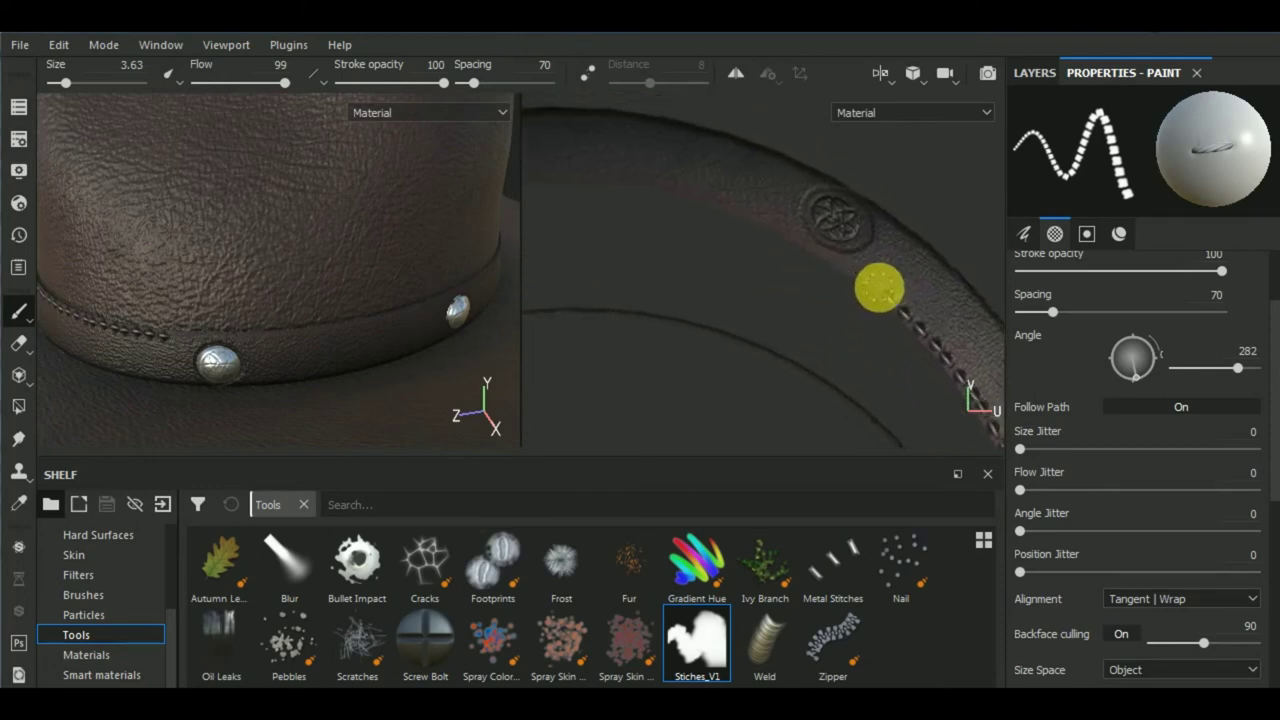
drag(880, 289, 829, 253)
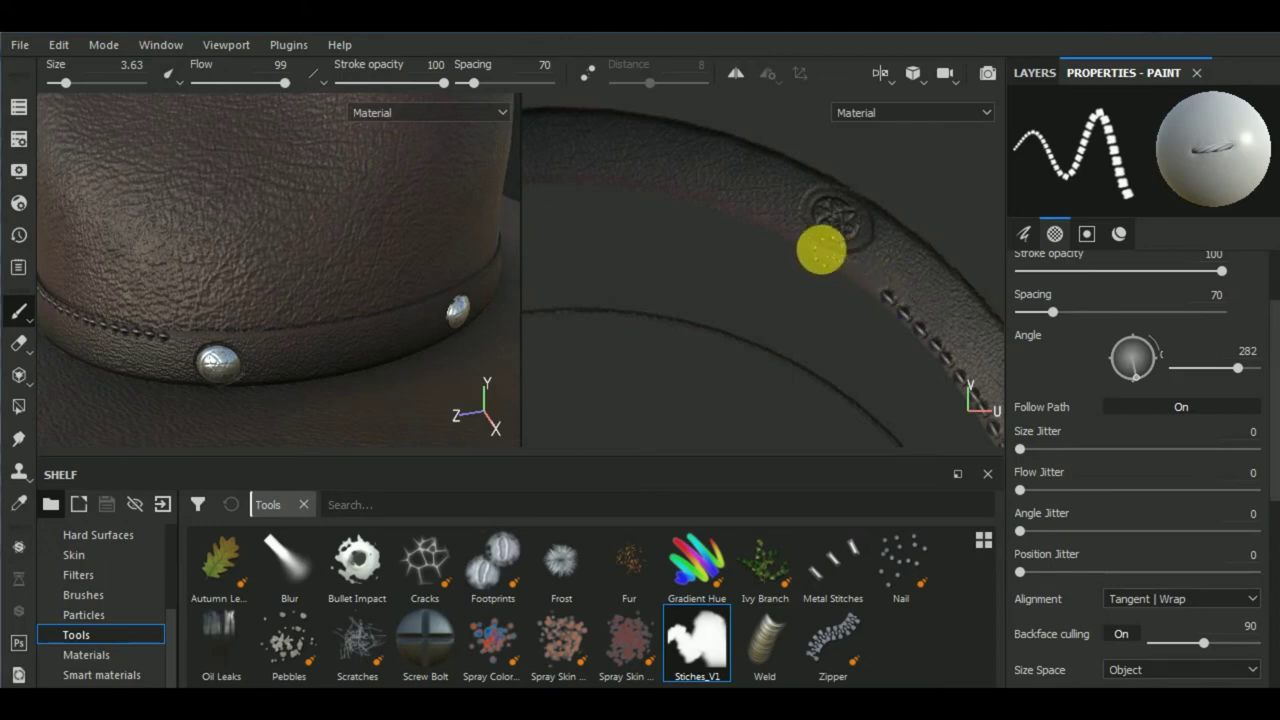
mouse_move(821, 250)
mouse_down()
mouse_move(750, 207)
mouse_move(650, 177)
mouse_up()
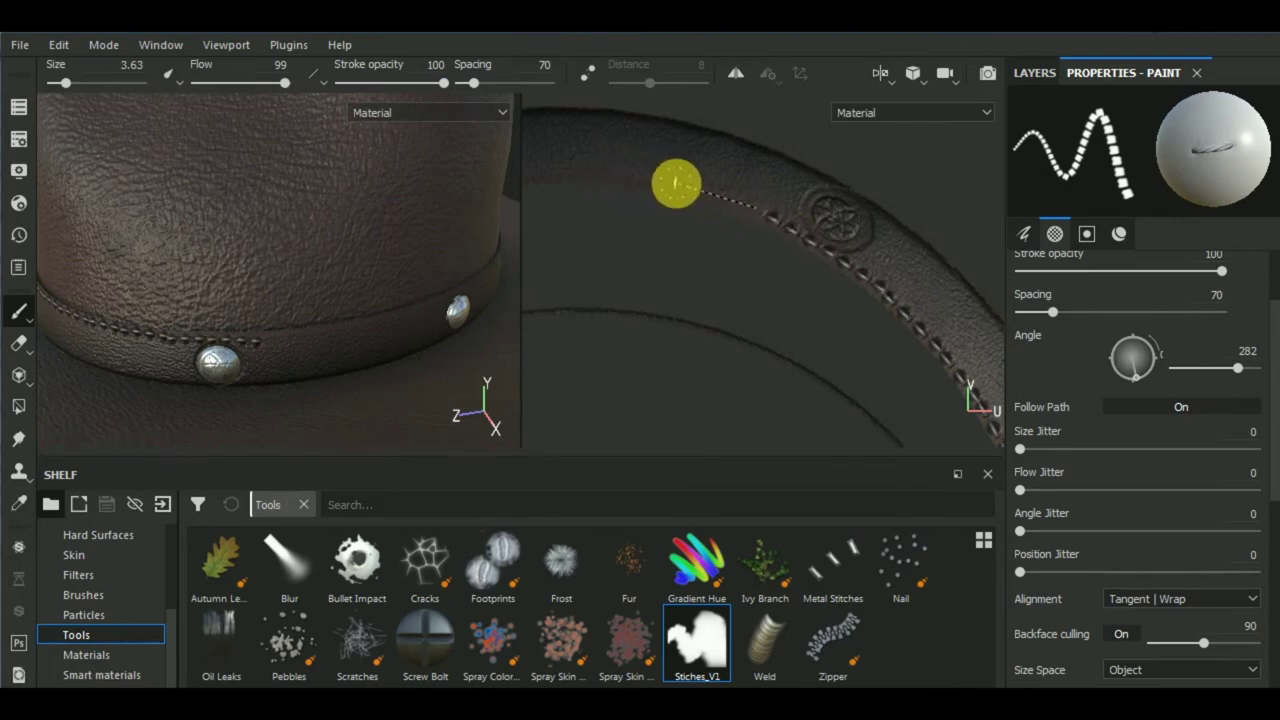
drag(678, 186, 595, 177)
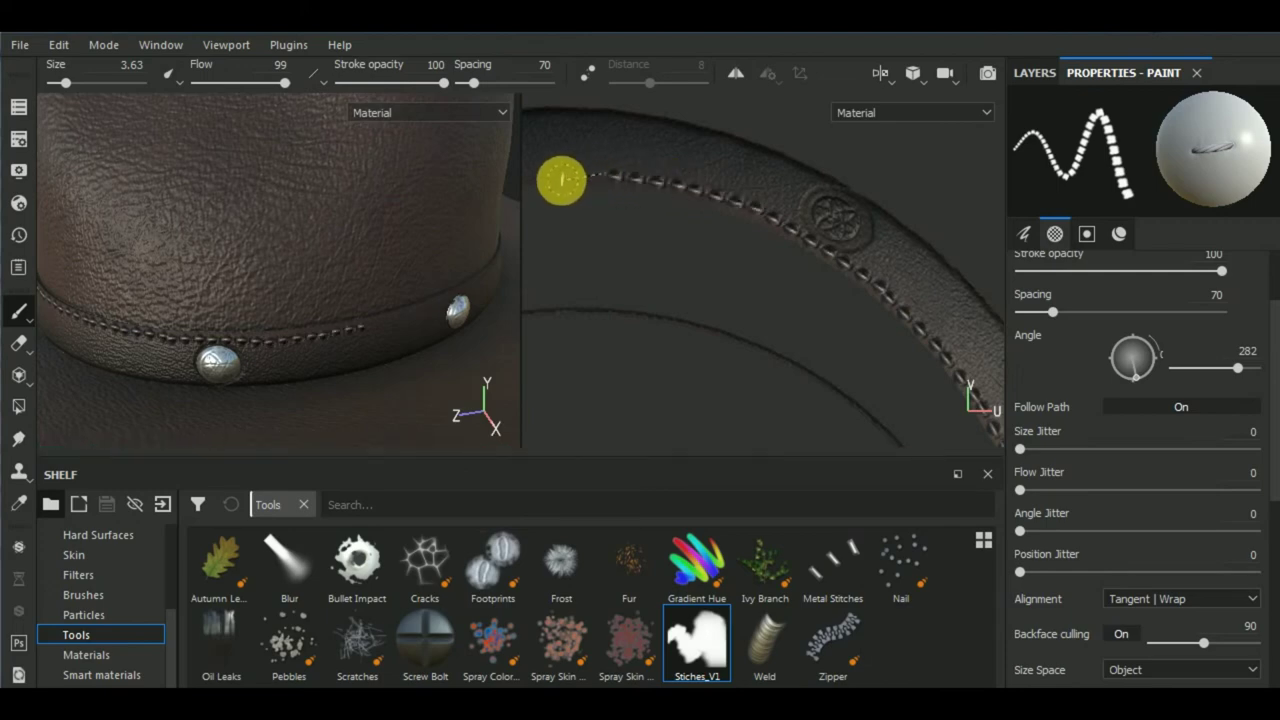
mouse_move(623, 226)
middle_down()
mouse_move(812, 313)
mouse_move(908, 296)
middle_up()
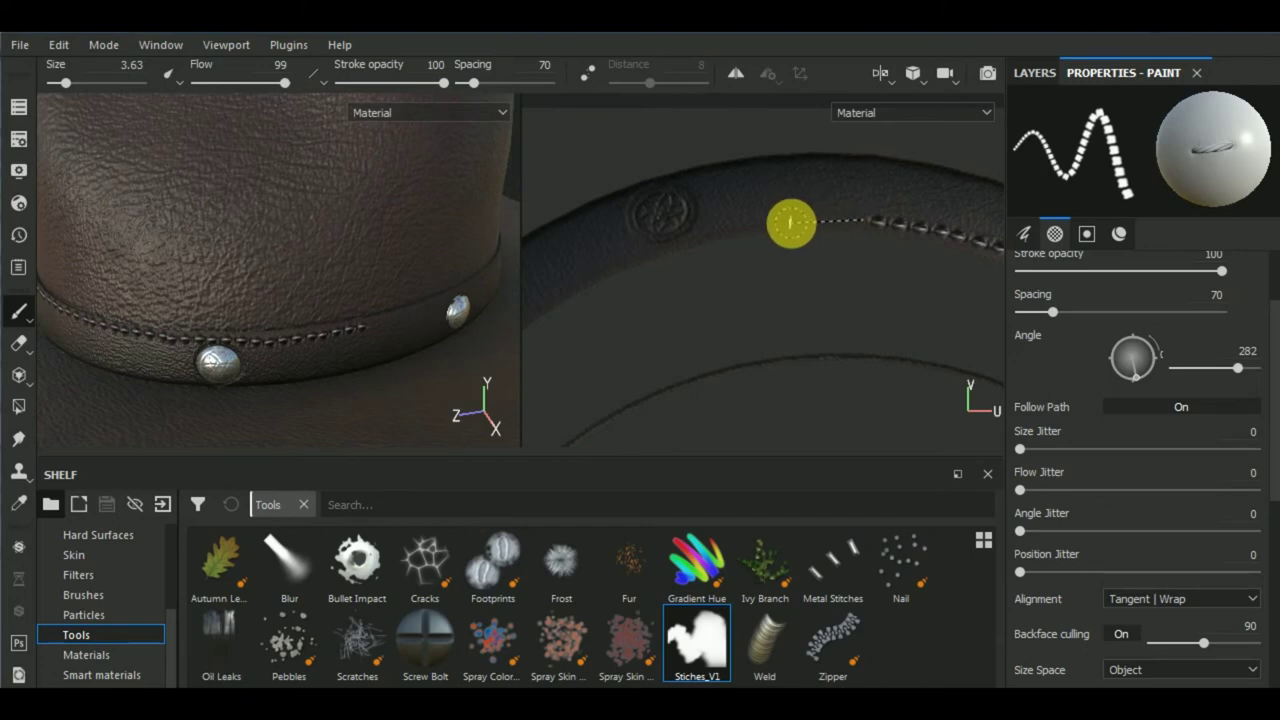
shift+click(797, 218)
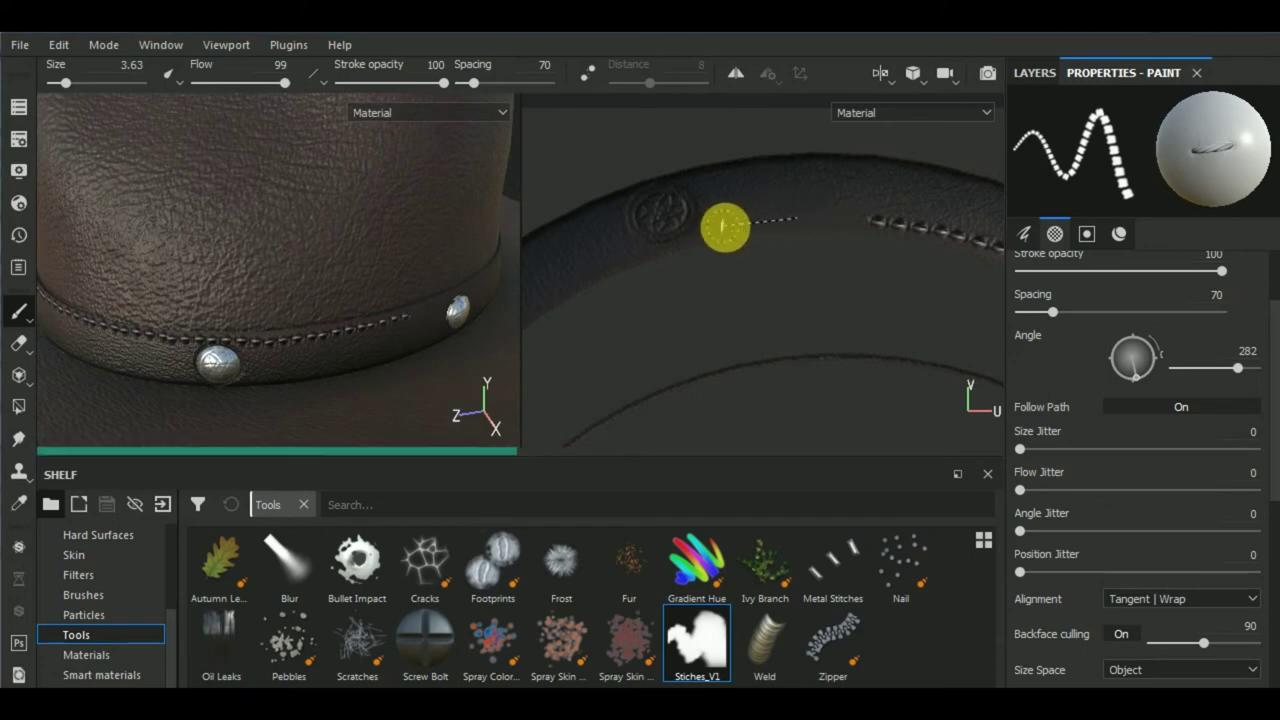
shift+click(725, 227)
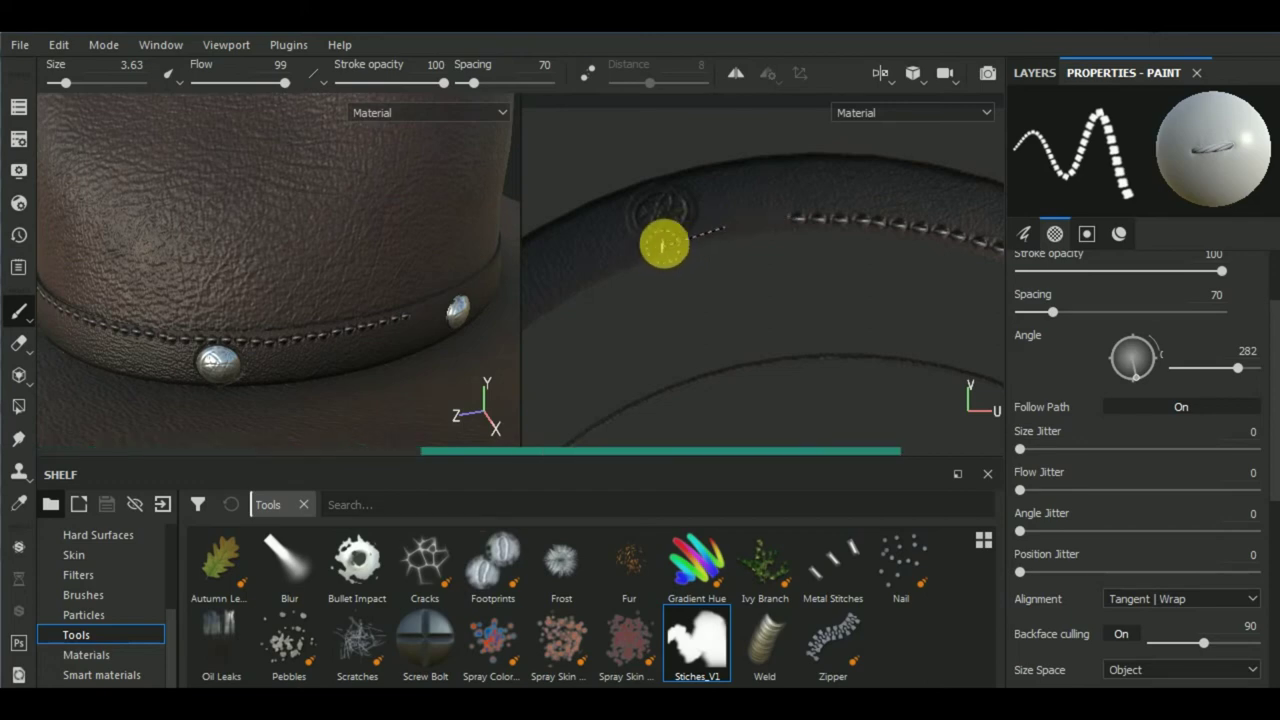
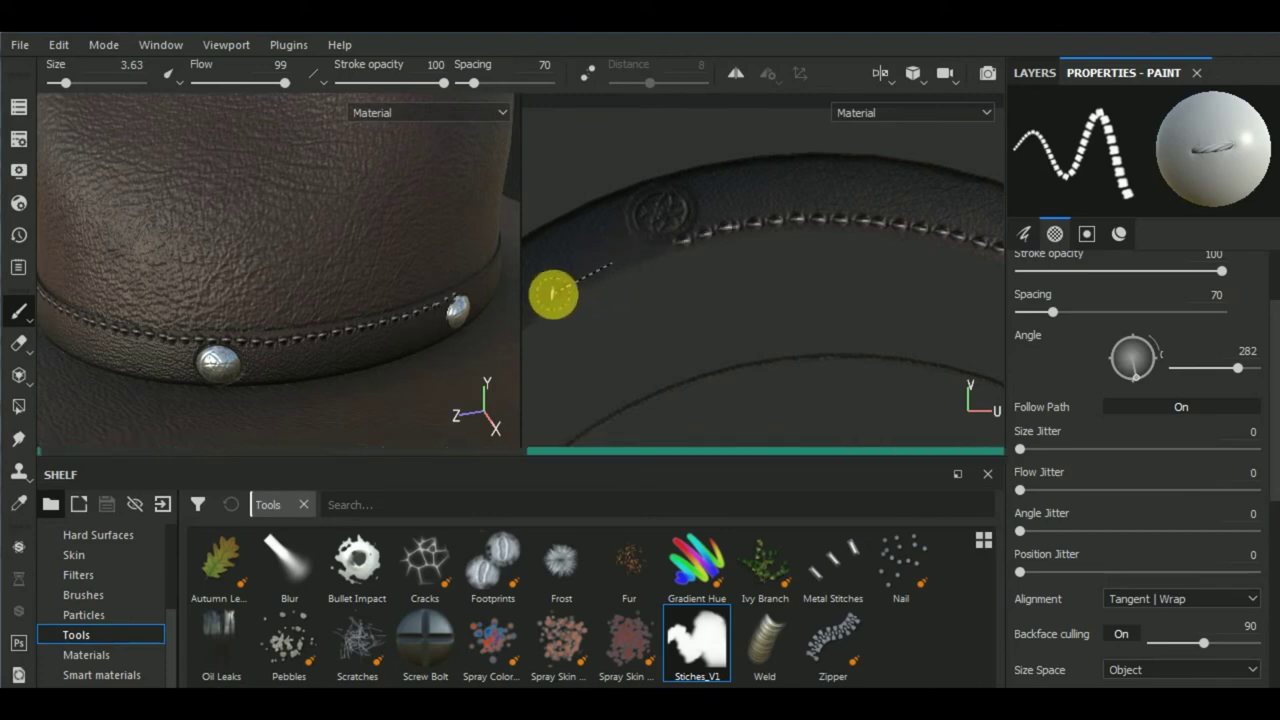
- Extend the stitch line along the hat band strap and settle the stitch brush at size 4.93
shift+click(553, 296)
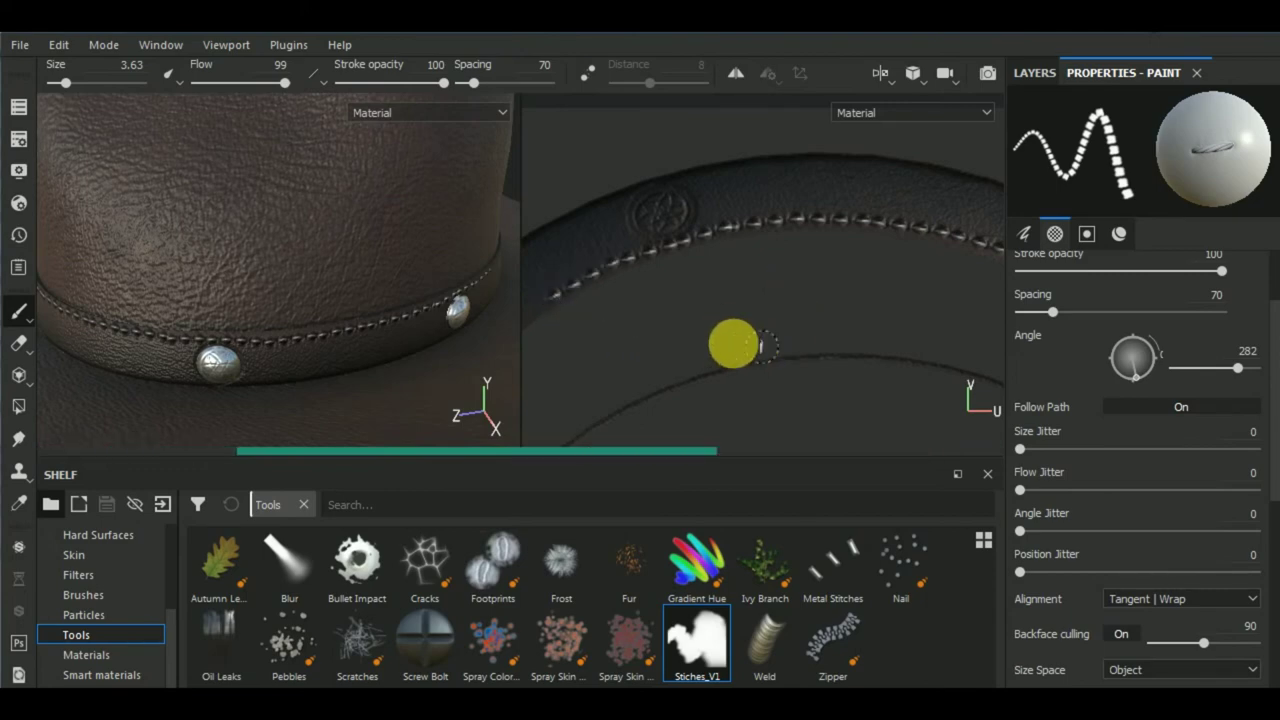
mouse_move(666, 320)
middle_down()
mouse_move(765, 300)
mouse_move(857, 214)
mouse_move(820, 246)
middle_up()
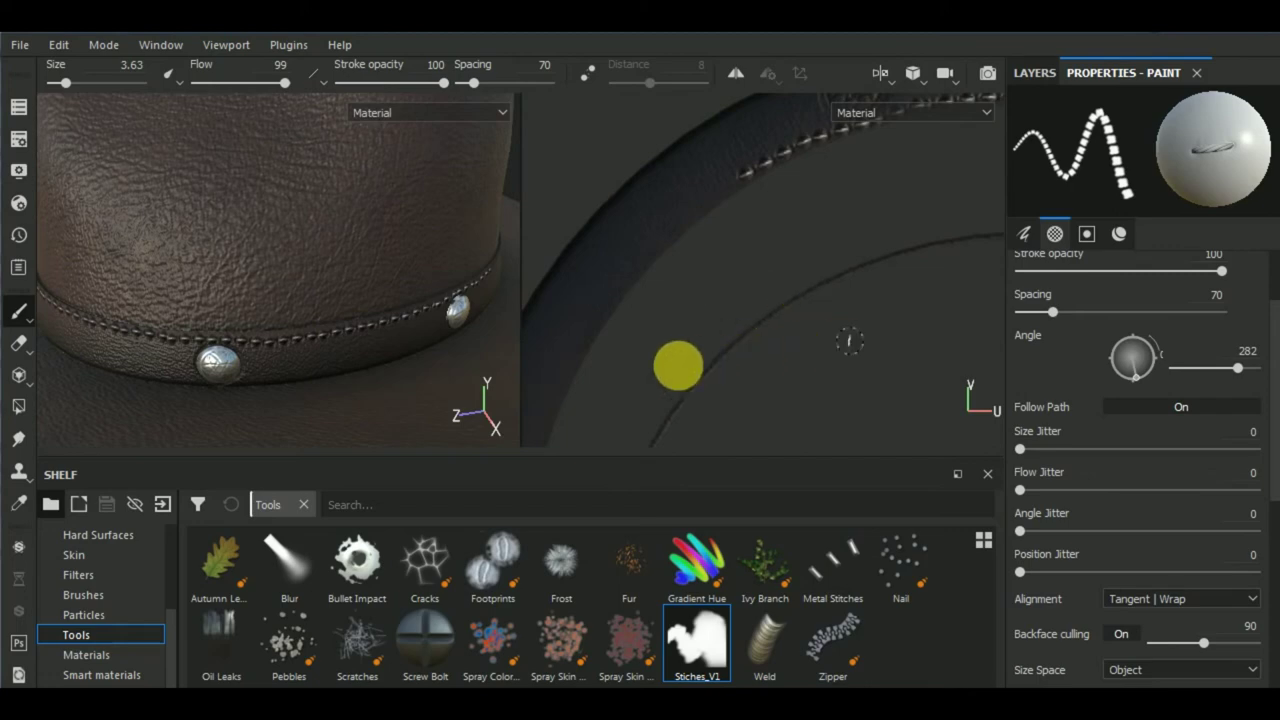
ctrl+right_drag(571, 386, 538, 399)
ctrl+right_drag(754, 374, 927, 297)
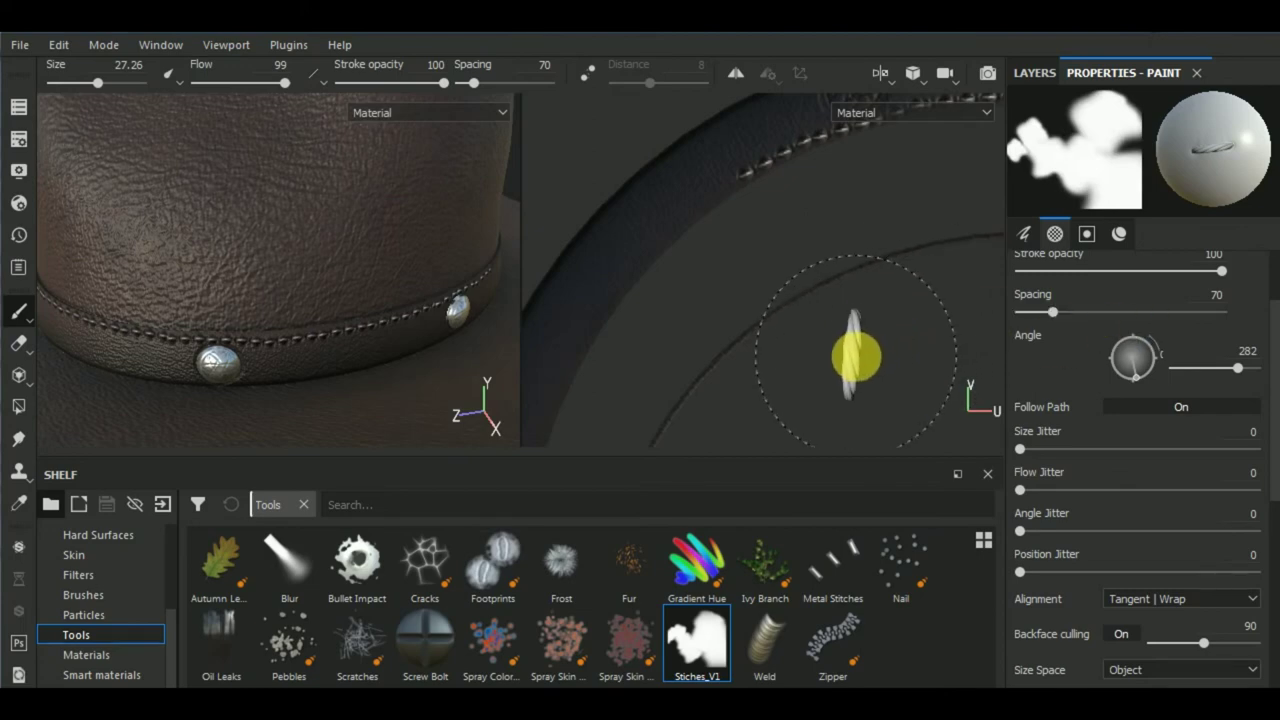
ctrl+right_drag(855, 357, 795, 357)
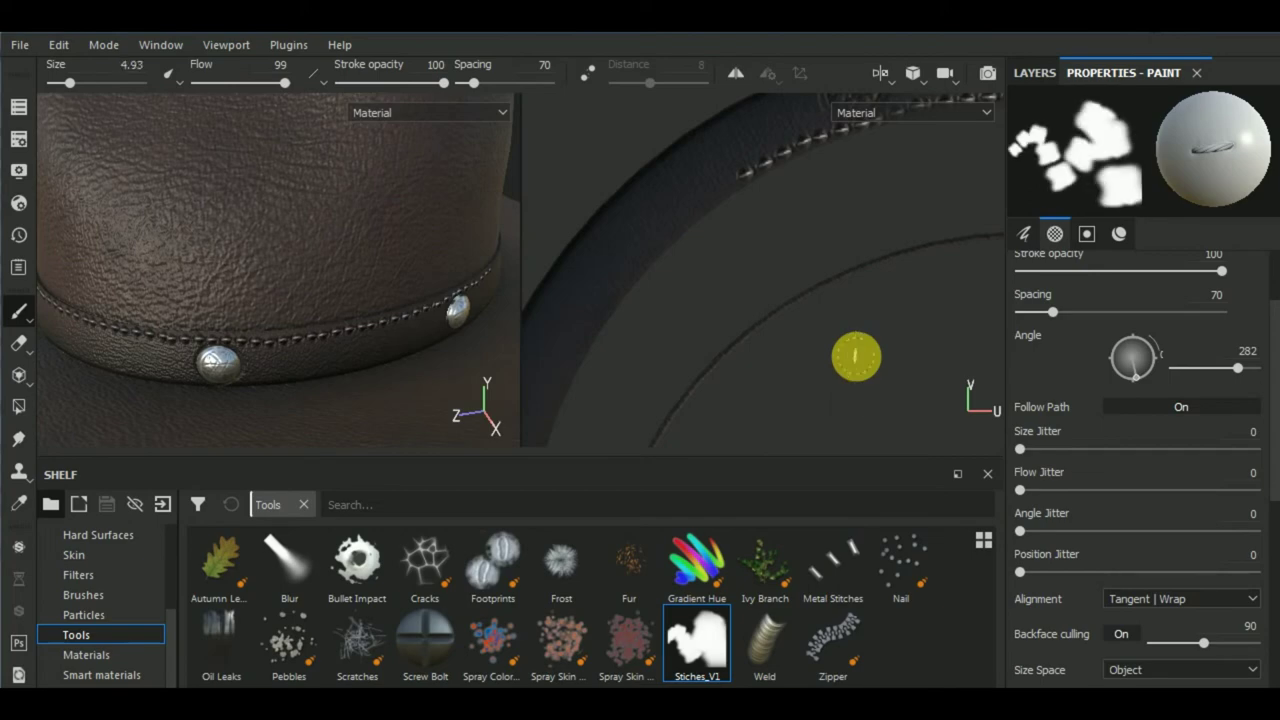
- Paint stitches along the leather edge with a small brush, then undo that stroke
scroll(748, 174, down, 1)
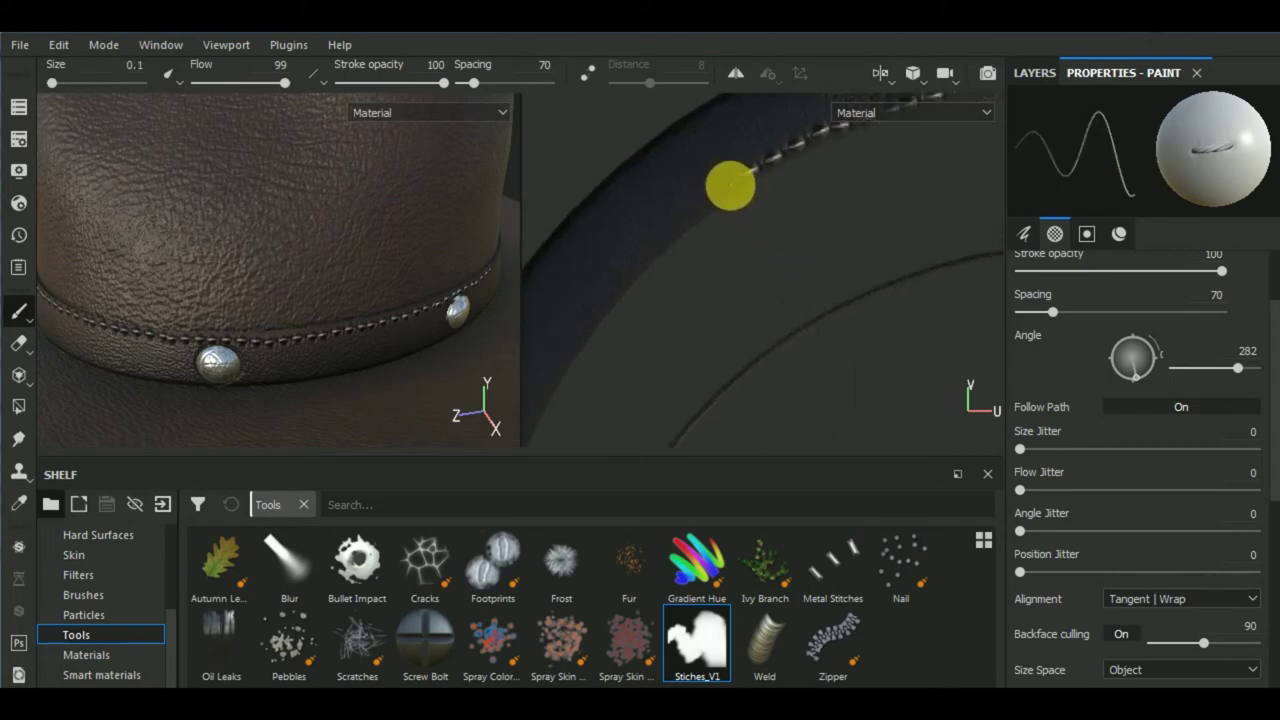
key(ctrl)
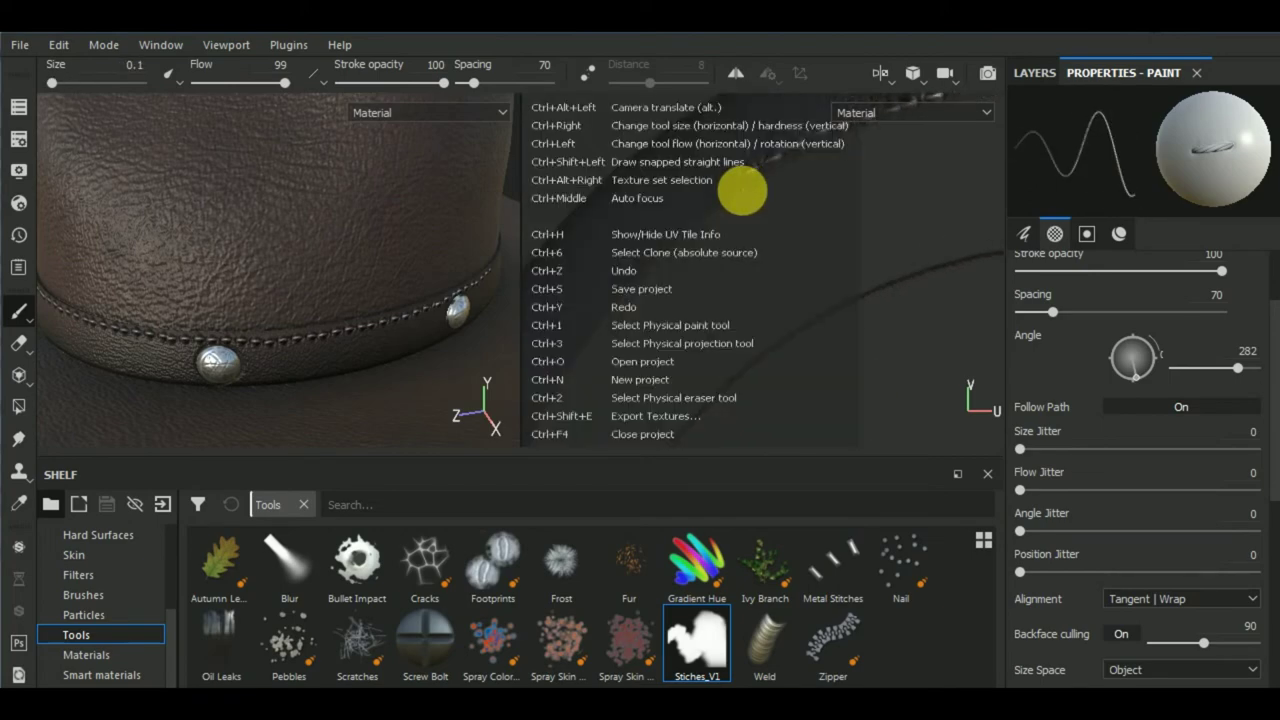
ctrl+right_drag(742, 190, 742, 190)
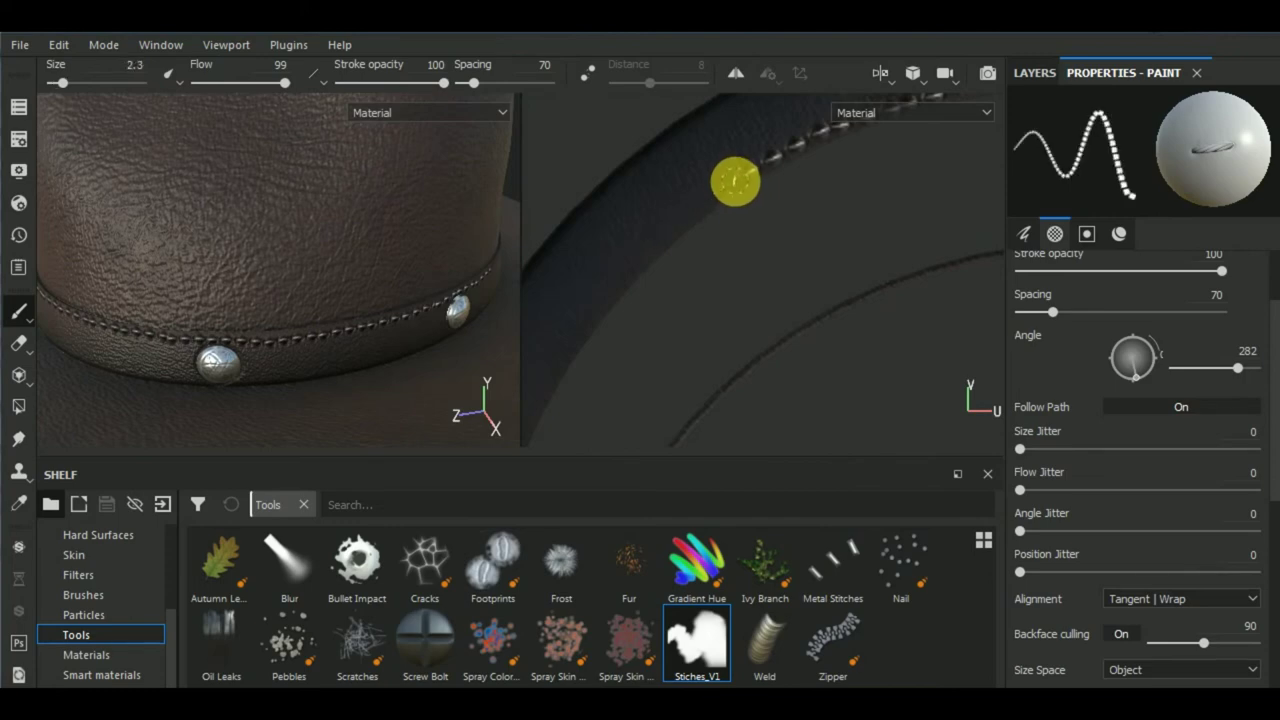
drag(735, 181, 694, 217)
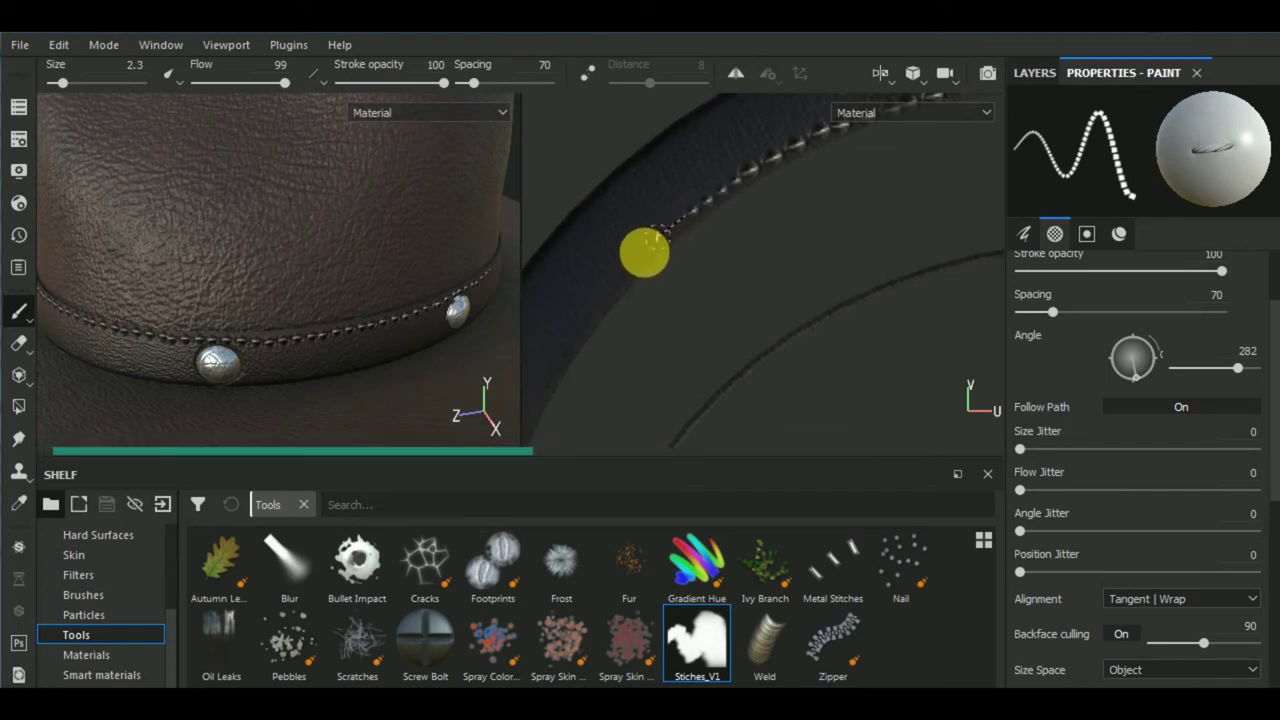
mouse_move(397, 380)
alt+mouse_down()
mouse_move(240, 365)
mouse_move(246, 343)
mouse_move(349, 337)
mouse_move(189, 380)
mouse_move(231, 349)
alt+mouse_up()
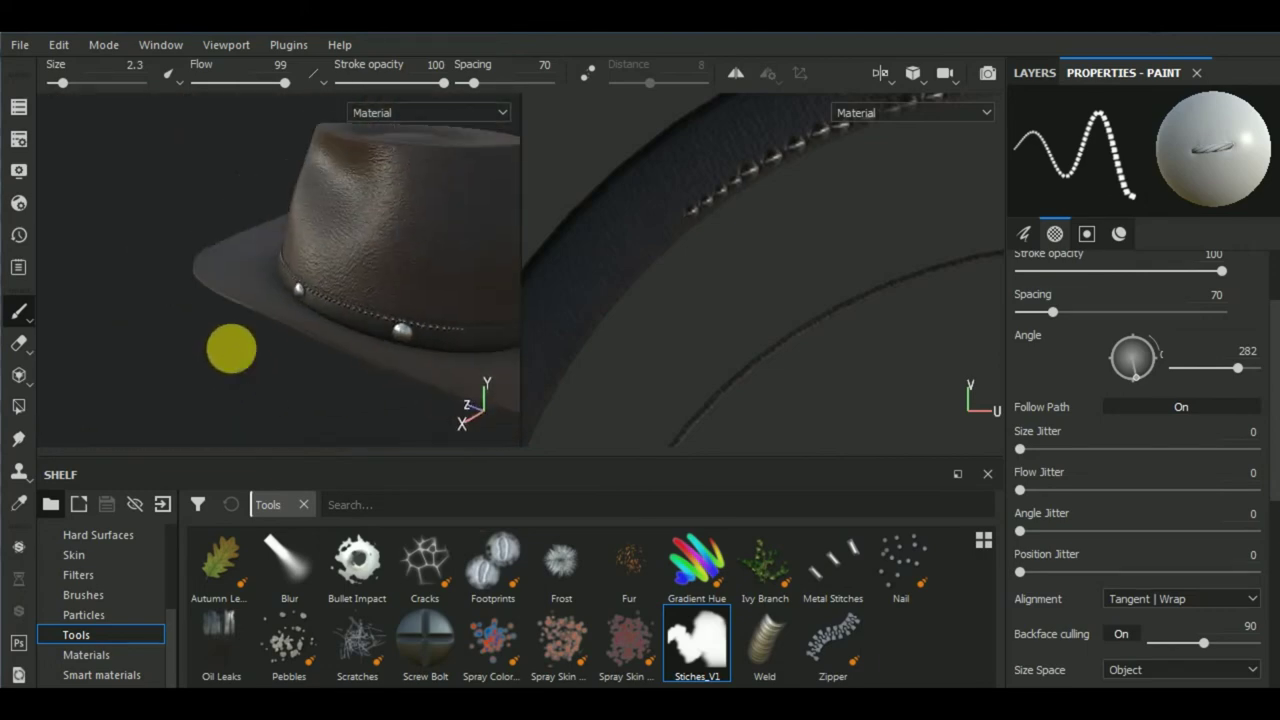
mouse_move(403, 343)
alt+mouse_down()
mouse_move(203, 323)
mouse_move(306, 343)
alt+mouse_up()
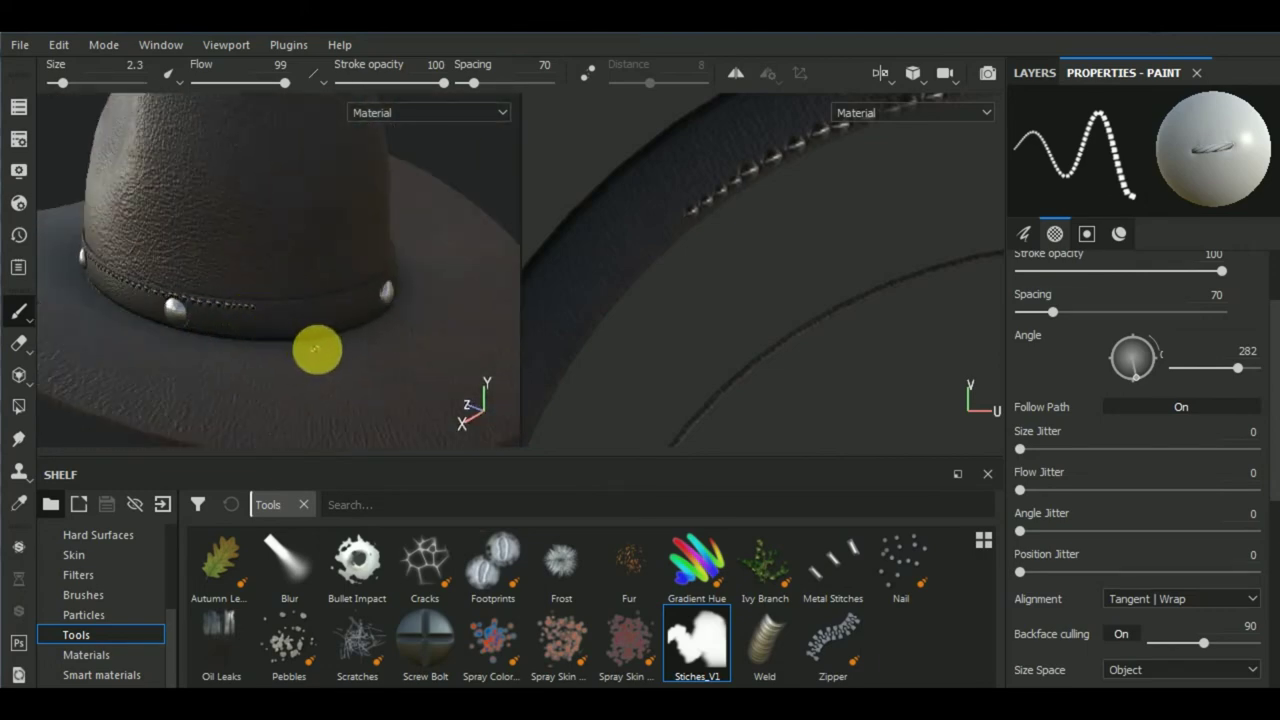
key(ctrl)
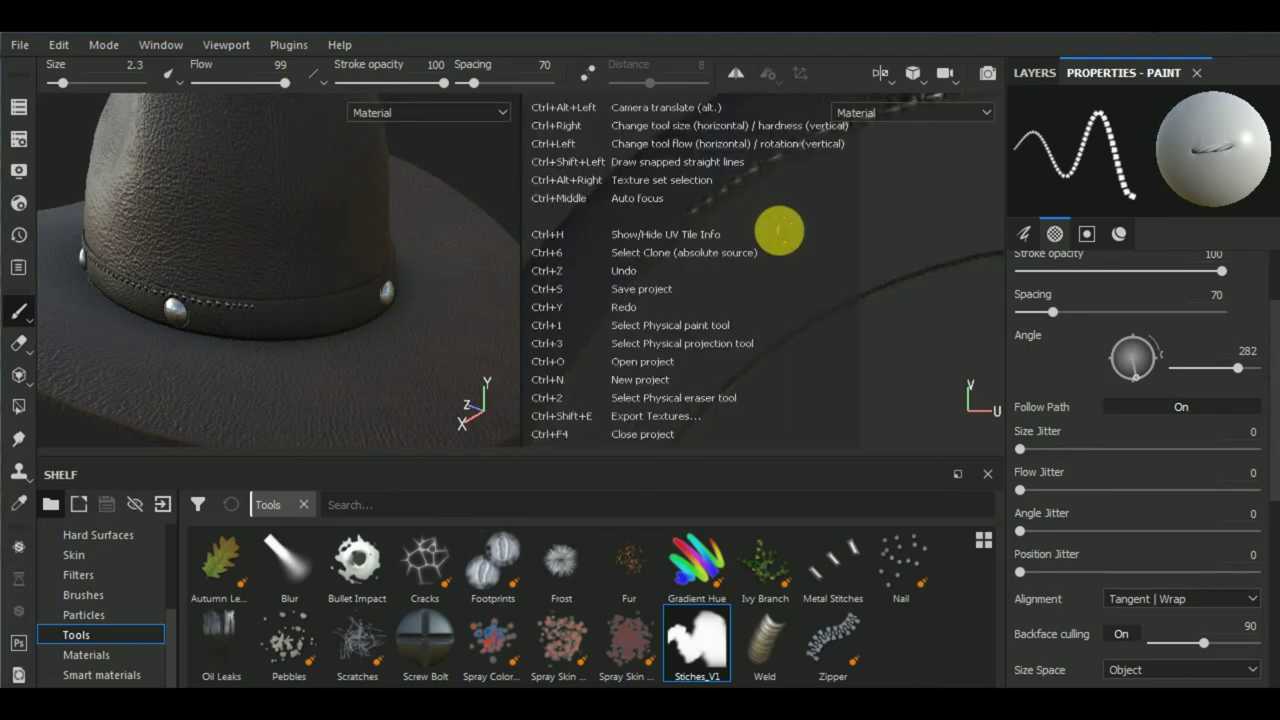
key(ctrl+z)
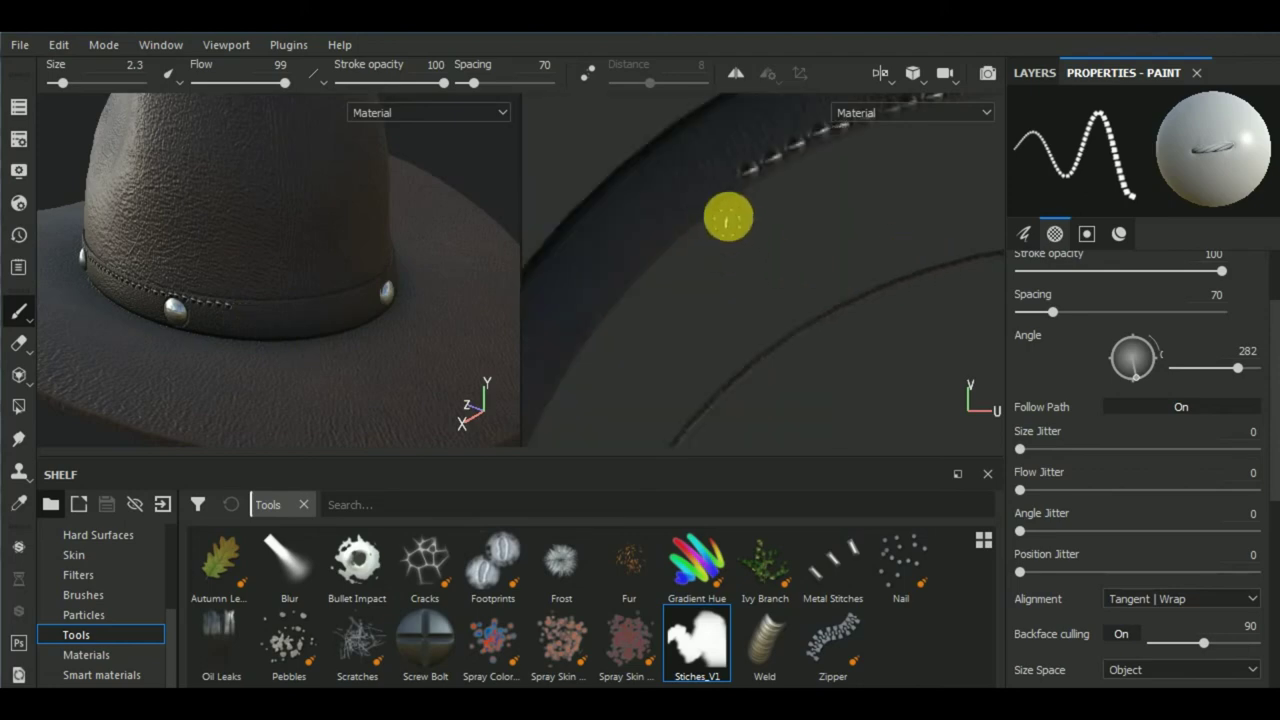
- Enlarge the stitch brush to 4.48 and paint a straight stitch run continuing the strap line
key(ctrl)
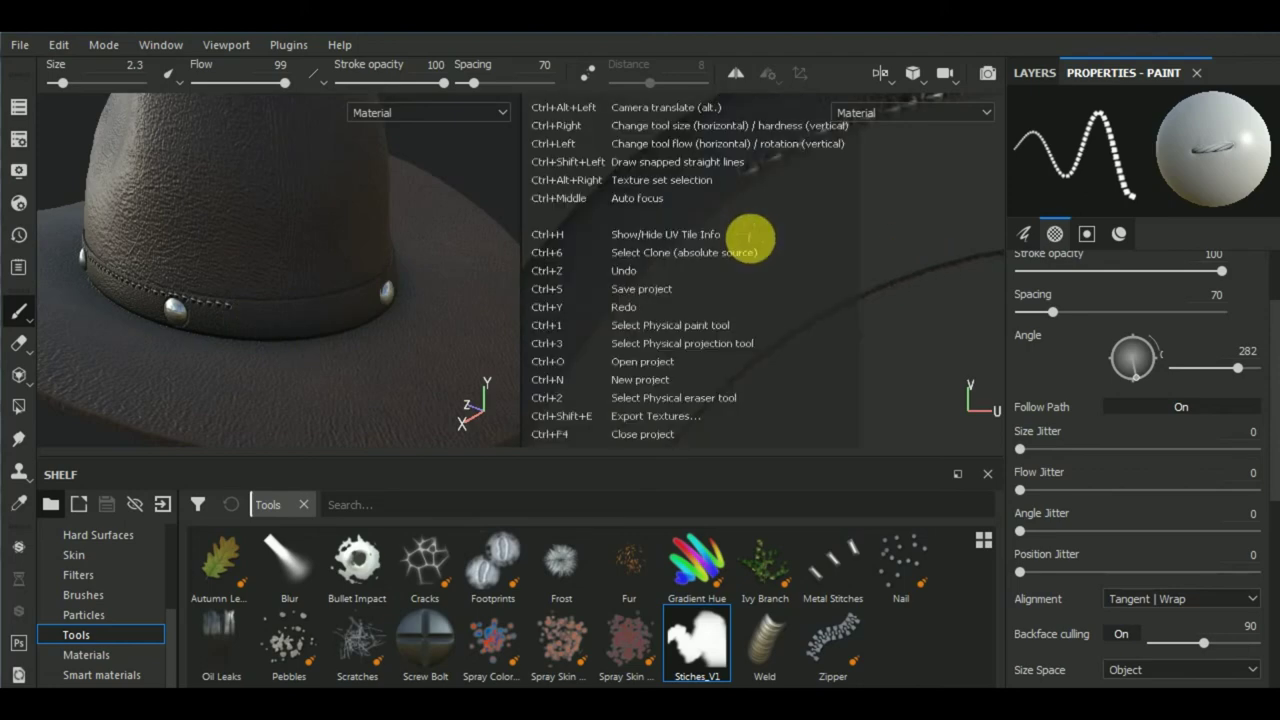
ctrl+right_drag(750, 237, 731, 190)
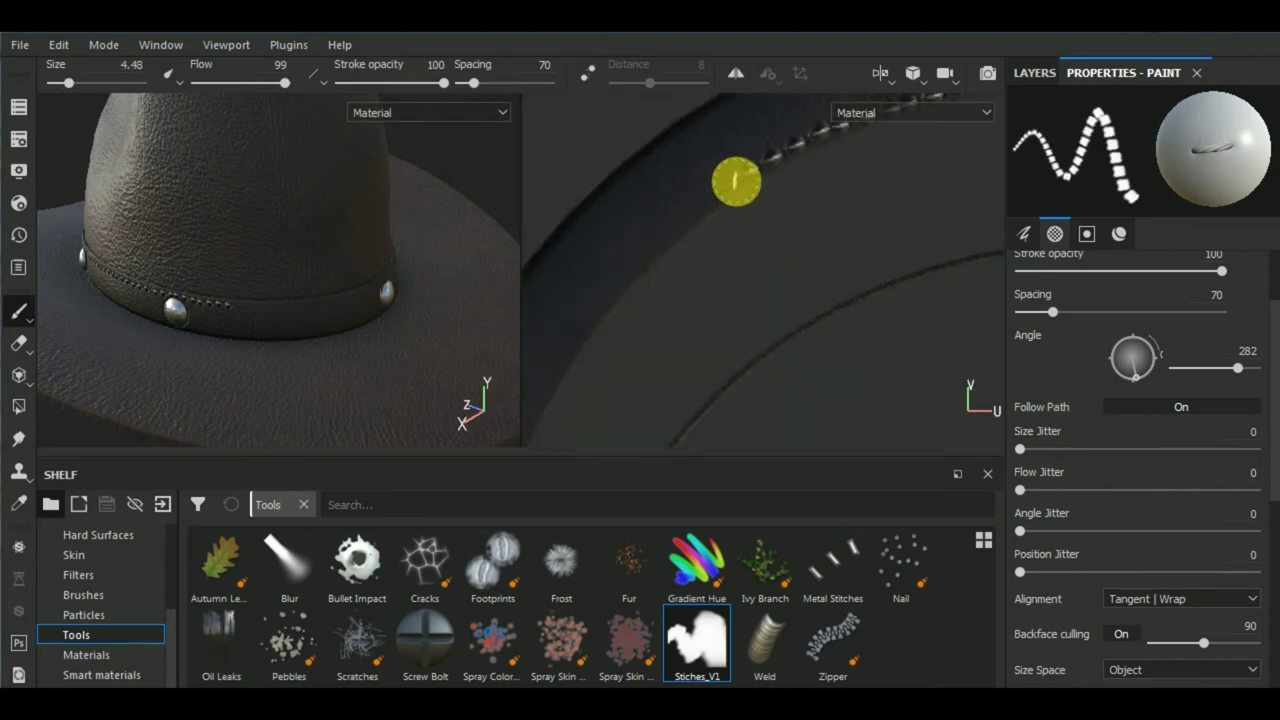
key(shift)
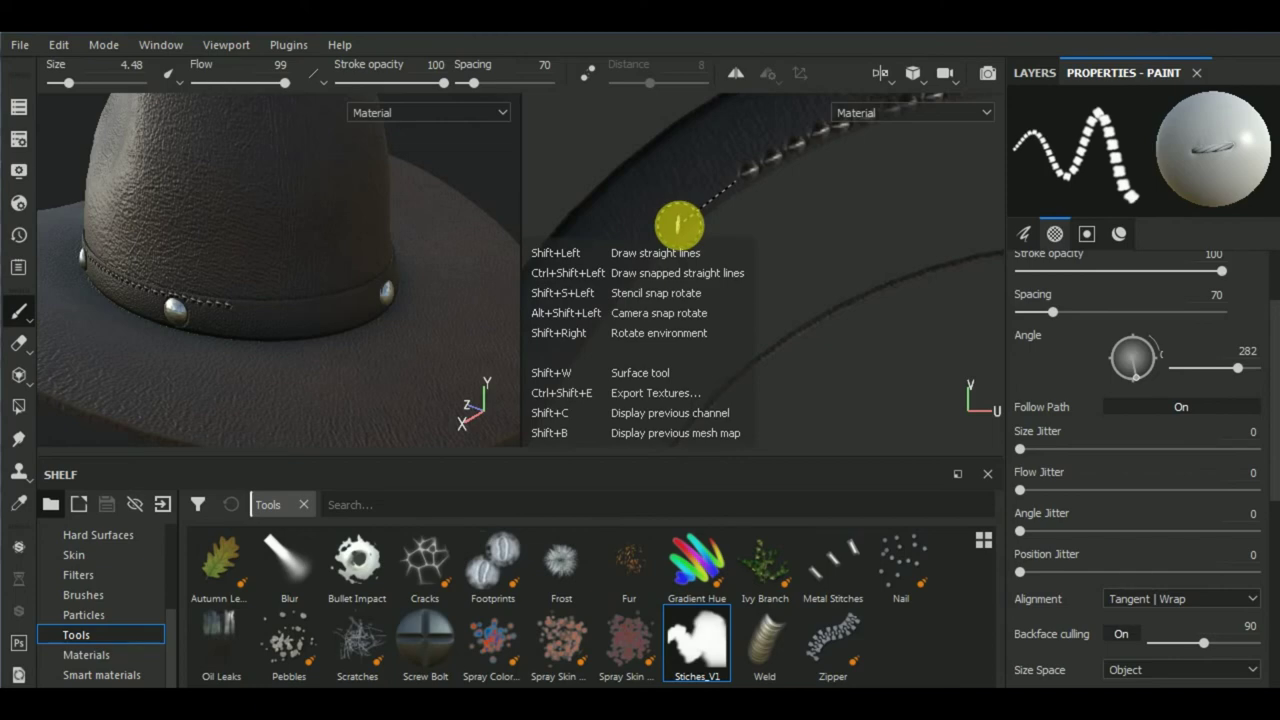
shift+click(679, 224)
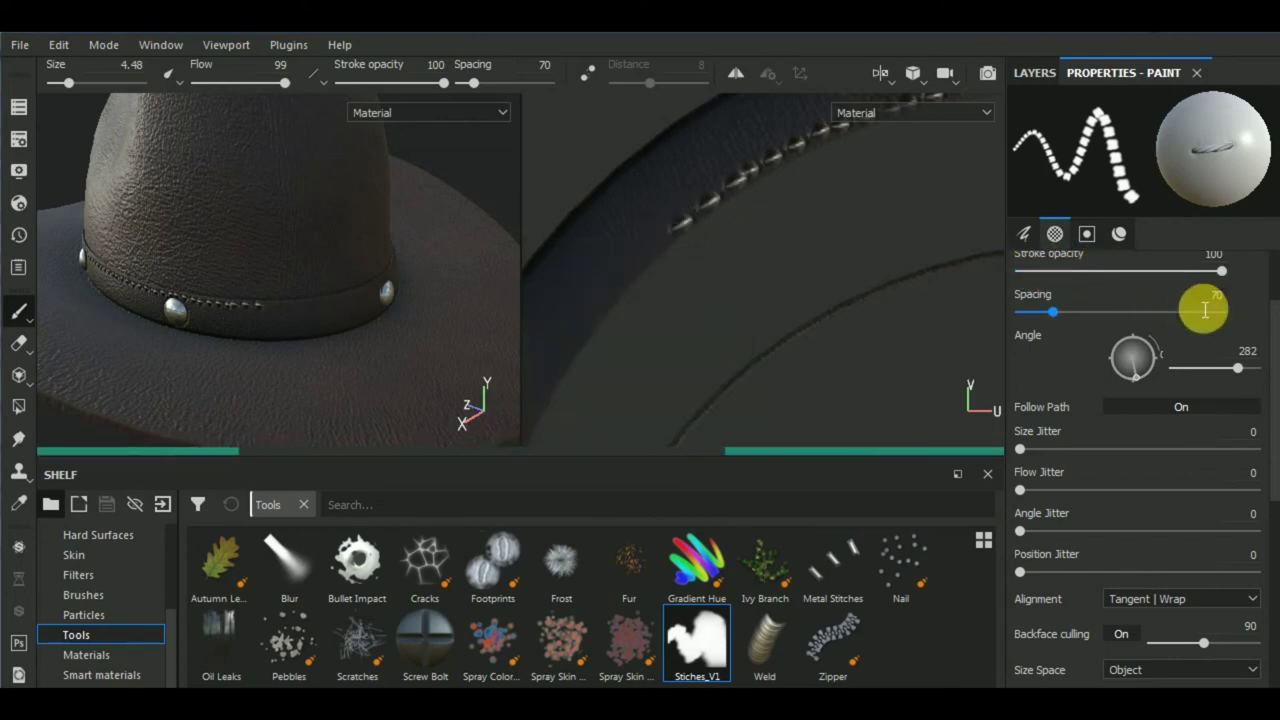
scroll(1205, 310, up, 3)
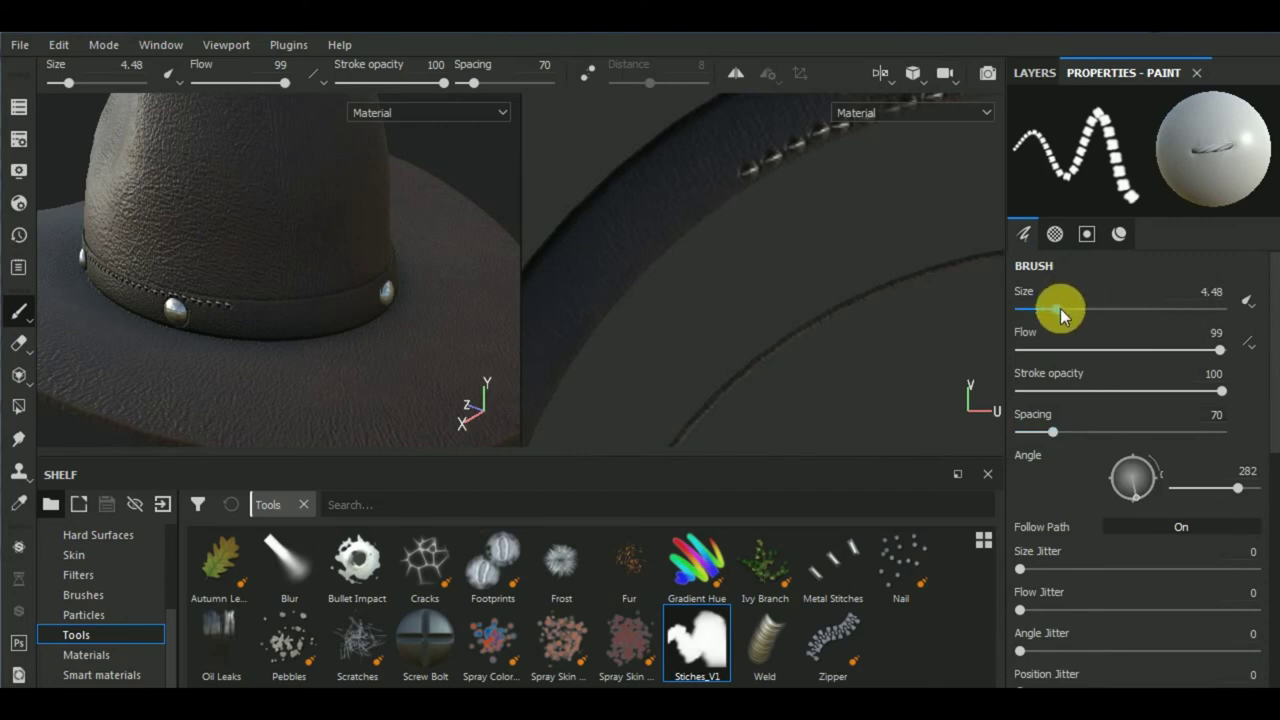
- Reduce the brush to size 4.24 and paint stitches down the strap toward the emblem
drag(1058, 308, 1053, 308)
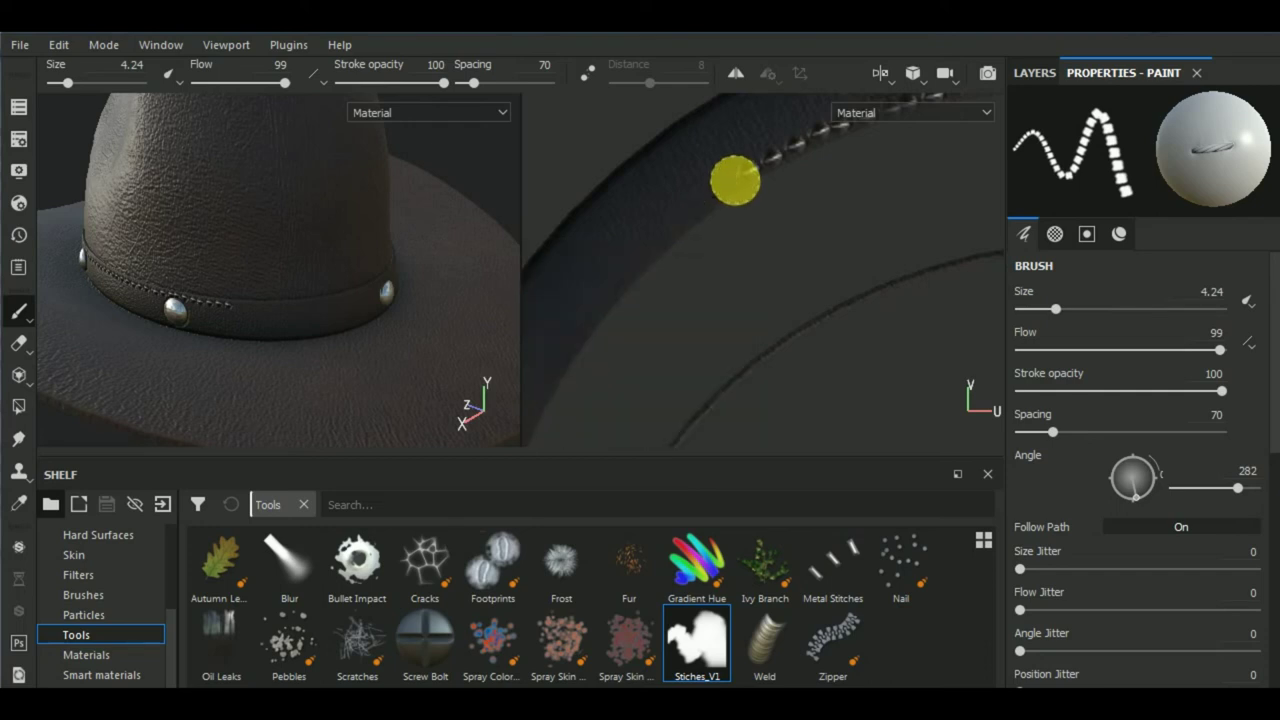
drag(735, 180, 923, 271)
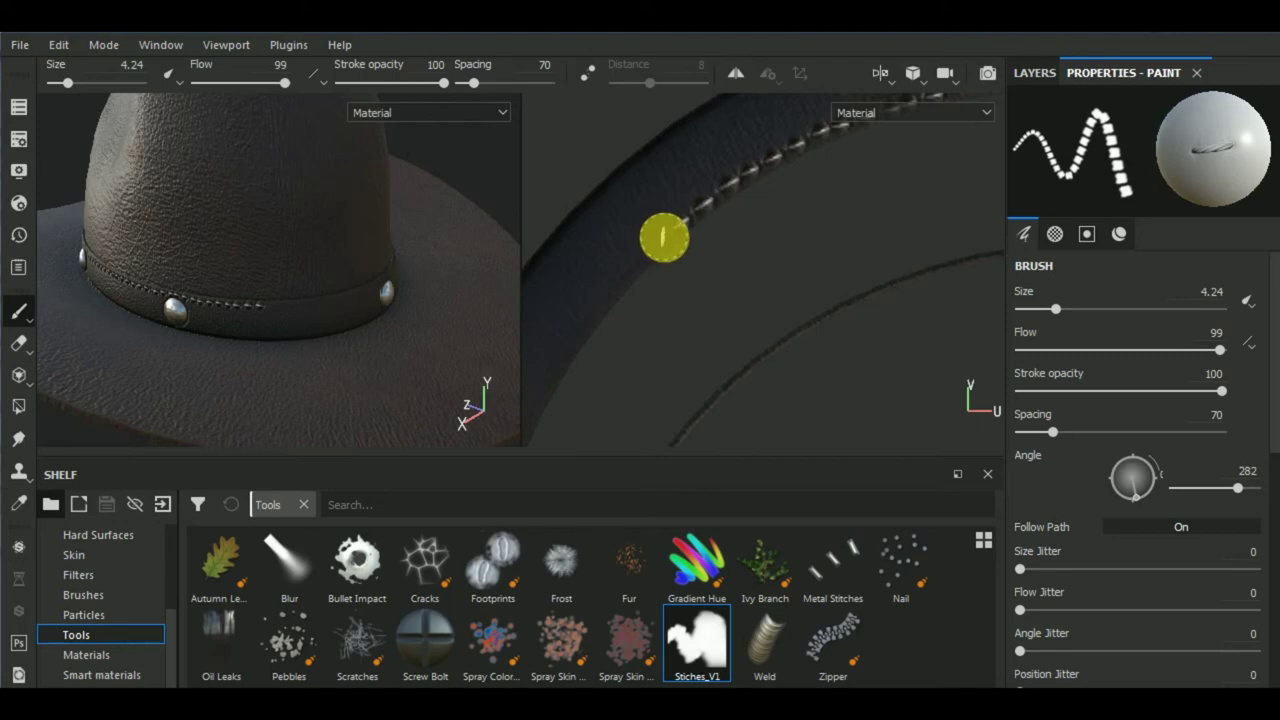
drag(657, 242, 584, 320)
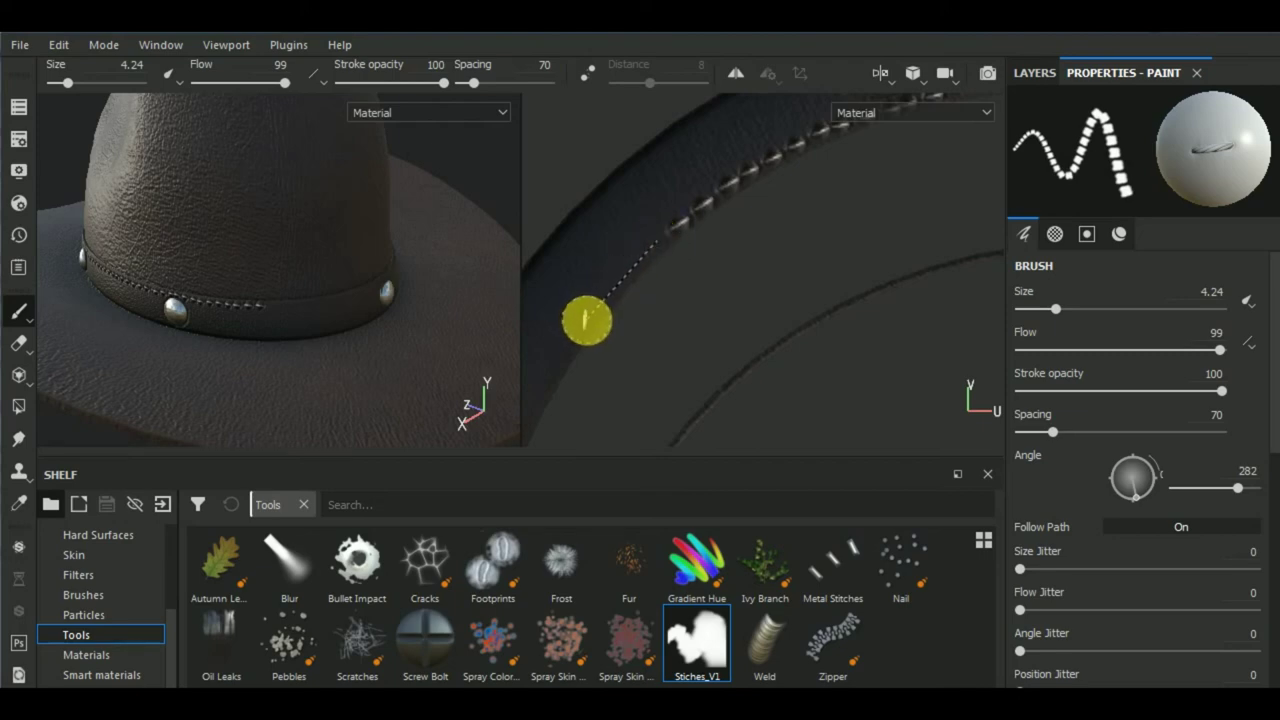
drag(589, 318, 530, 402)
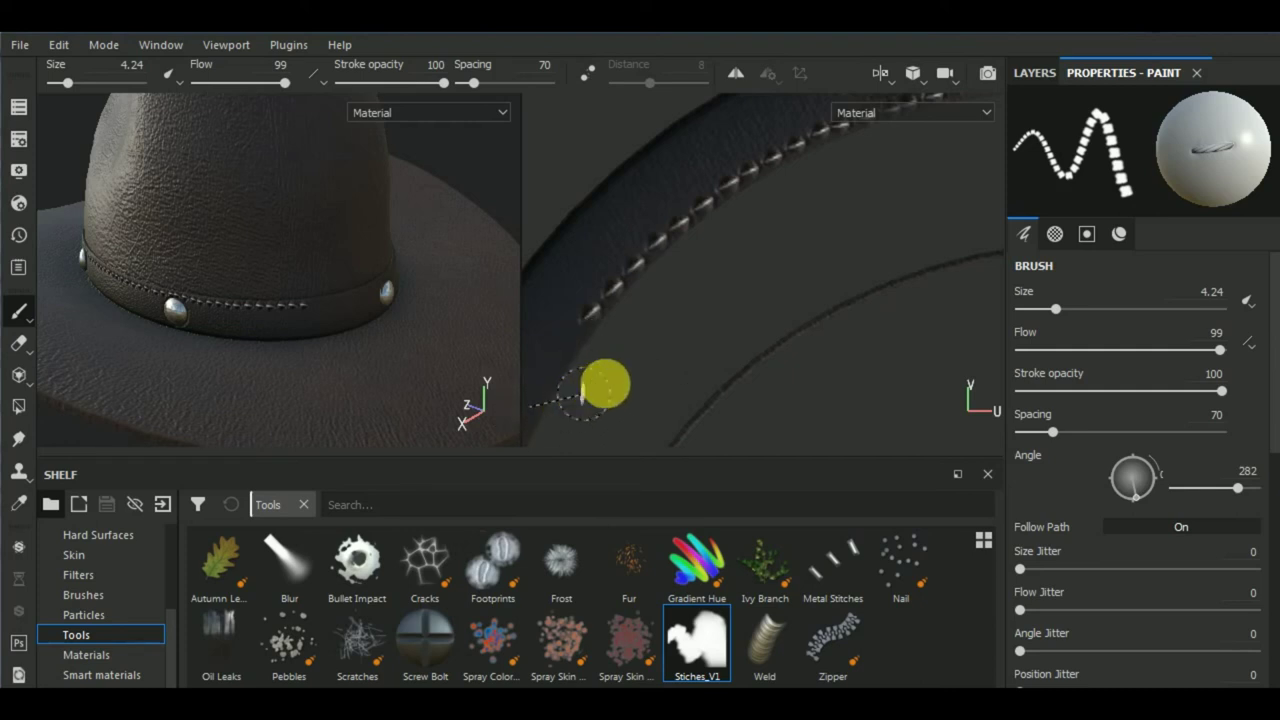
mouse_move(656, 376)
alt+mouse_down()
mouse_move(831, 189)
mouse_move(671, 266)
alt+mouse_up()
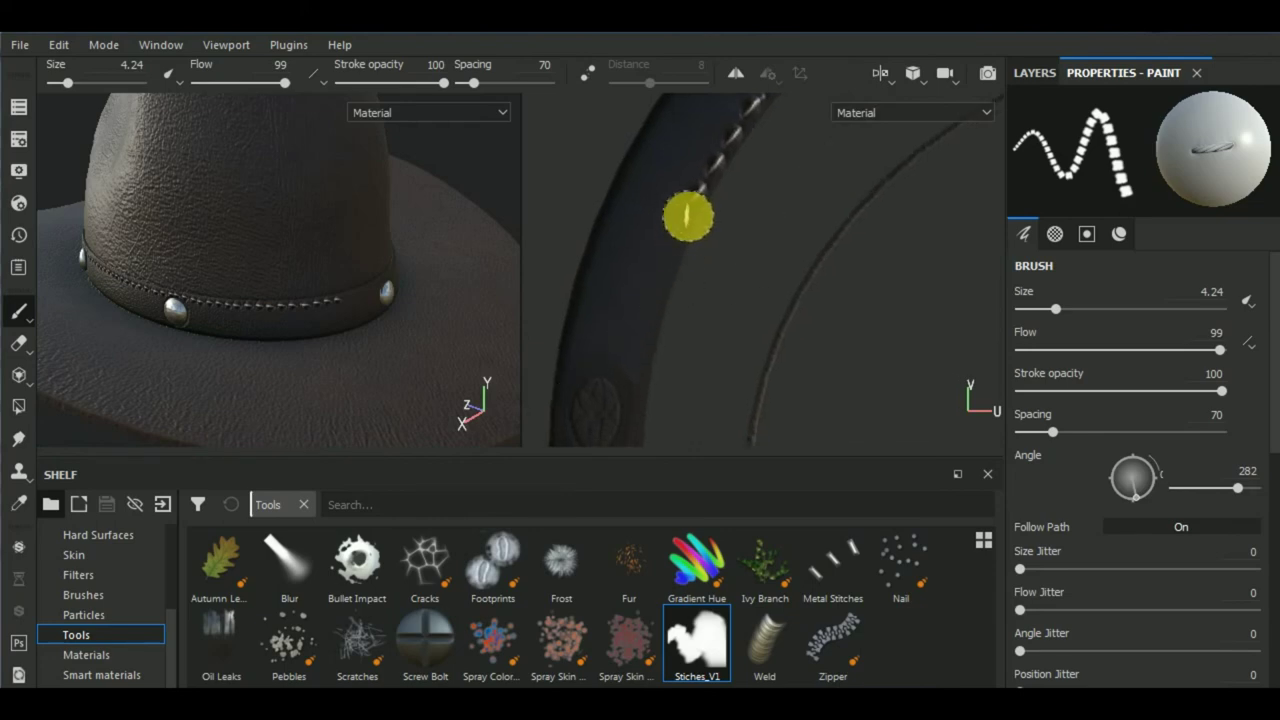
drag(688, 218, 637, 410)
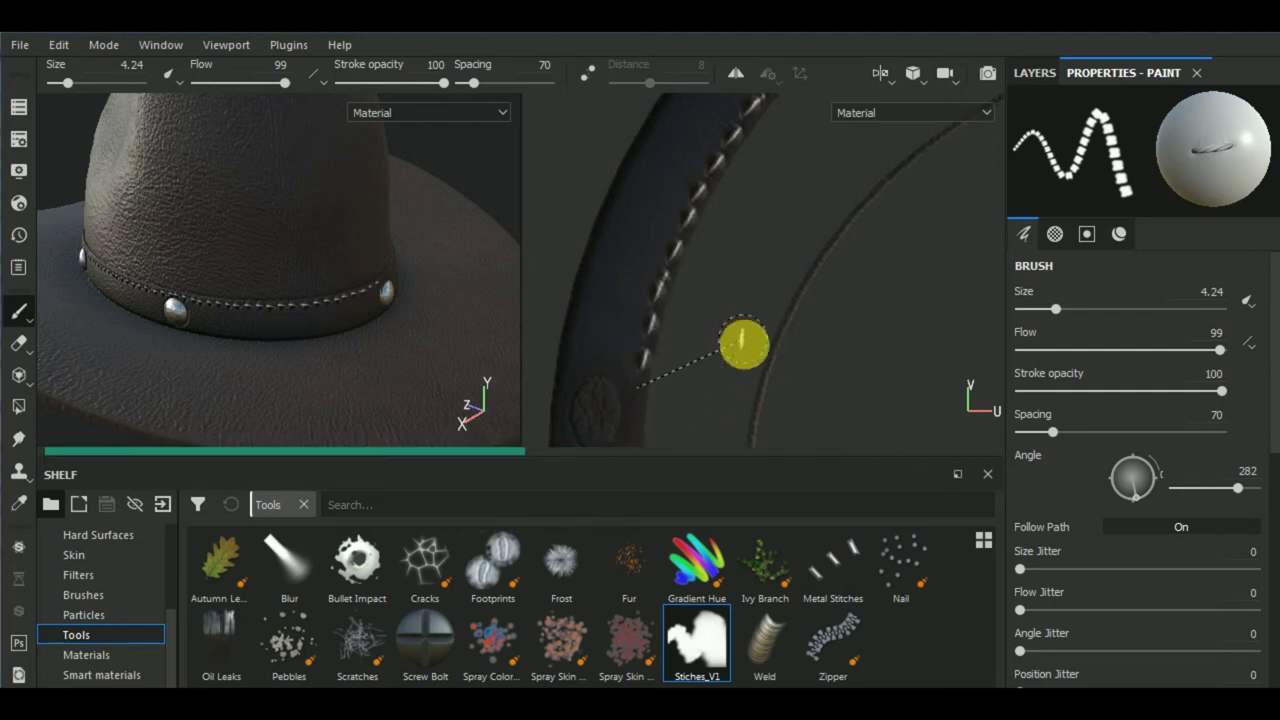
scroll(710, 380, down, 2)
scroll(690, 300, down, 2)
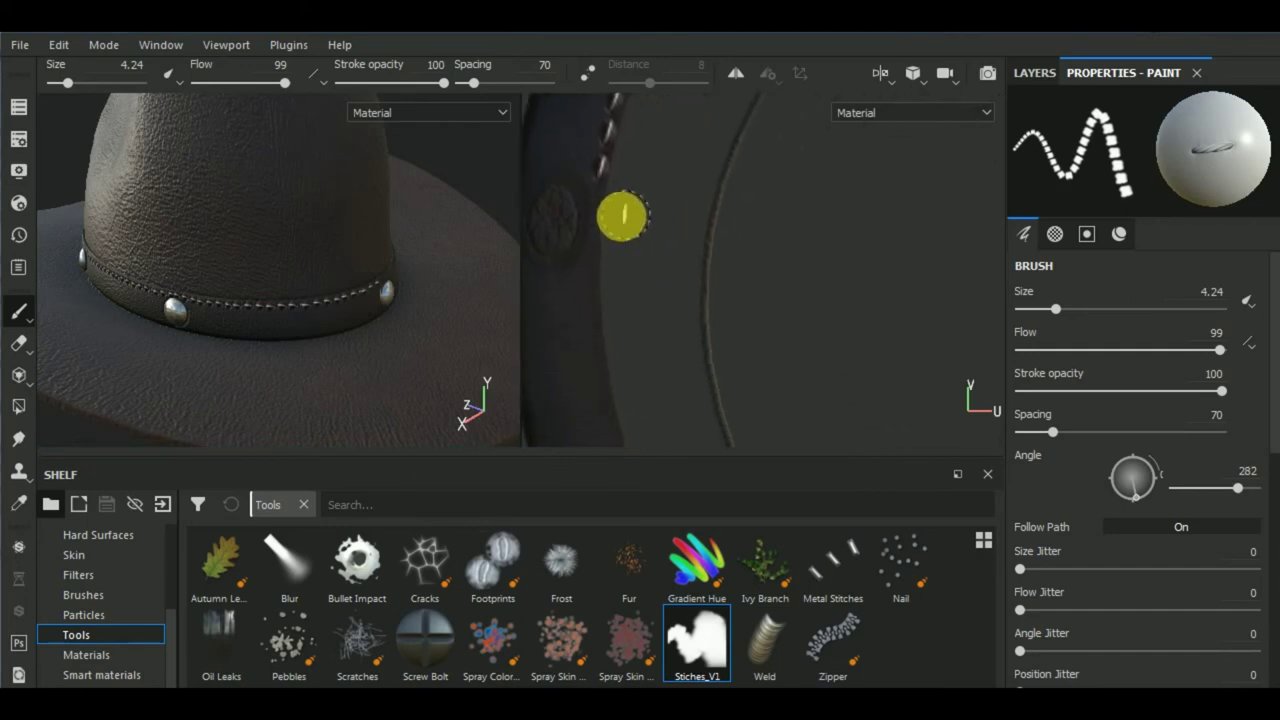
- Paint a run of stitches down the band seam beside the emblem, replacing a discarded first stroke
drag(599, 197, 601, 397)
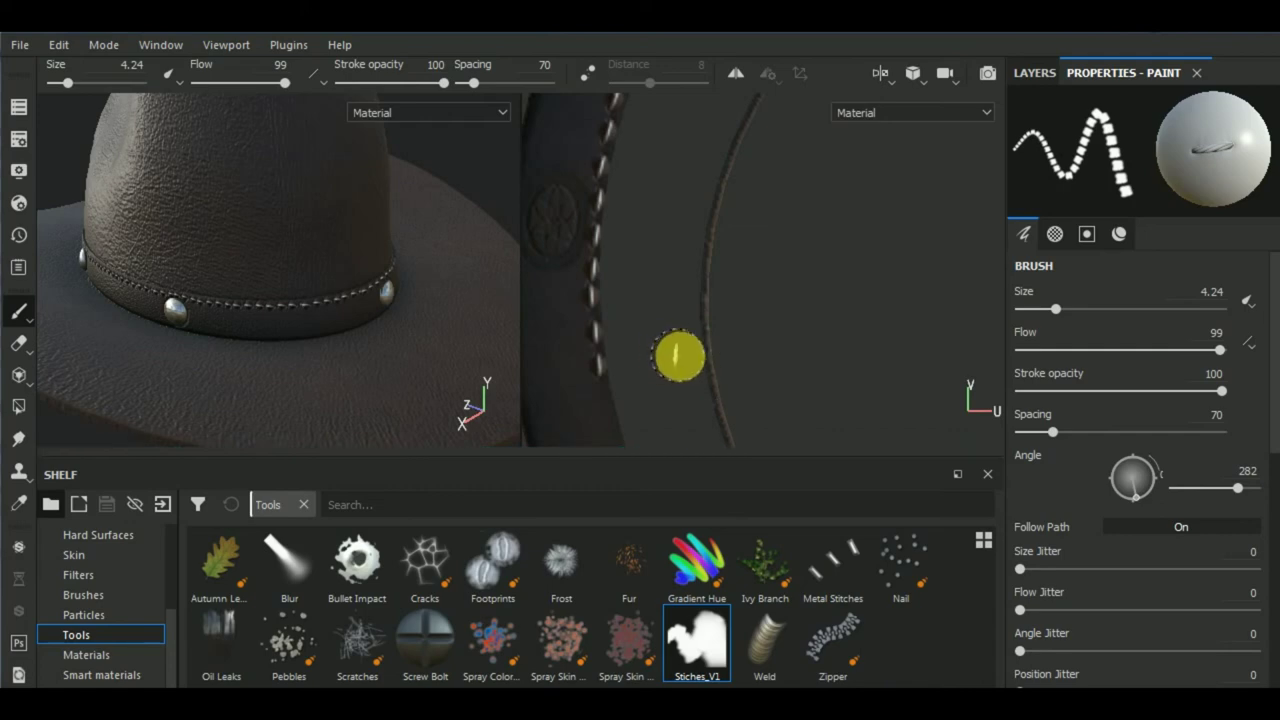
key(ctrl+z)
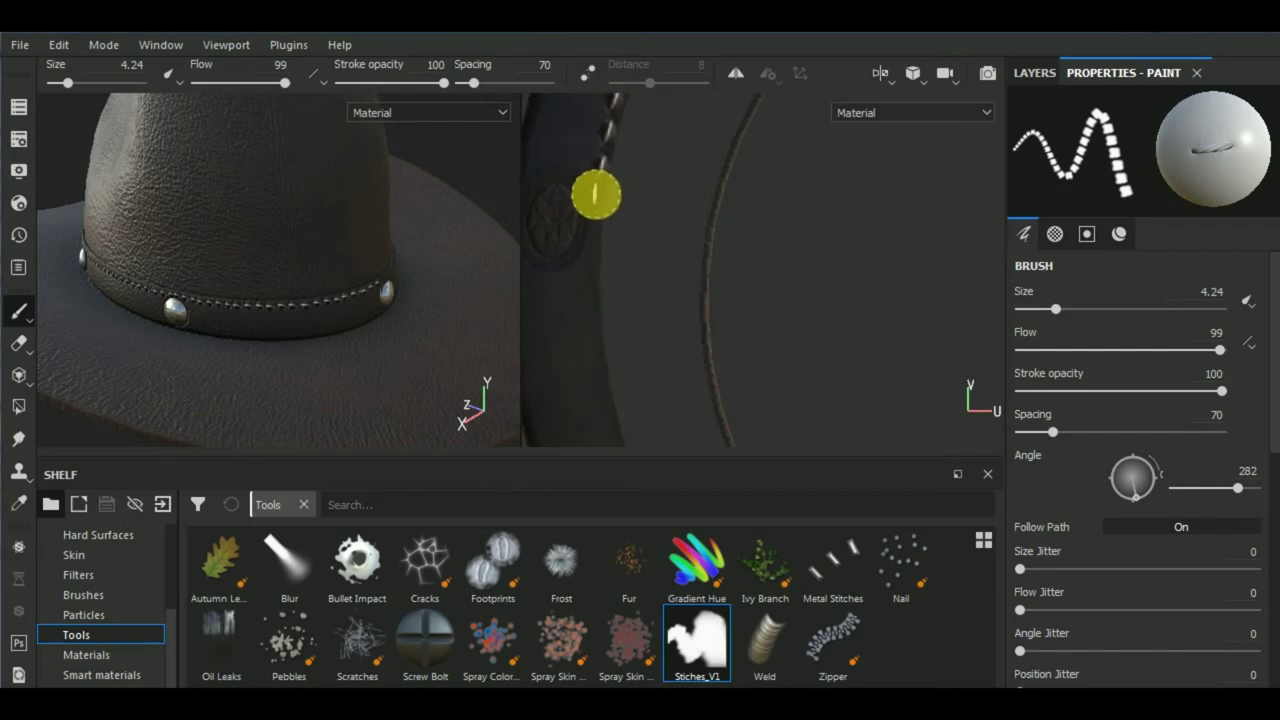
mouse_move(595, 193)
mouse_down()
mouse_move(597, 402)
mouse_move(665, 428)
mouse_up()
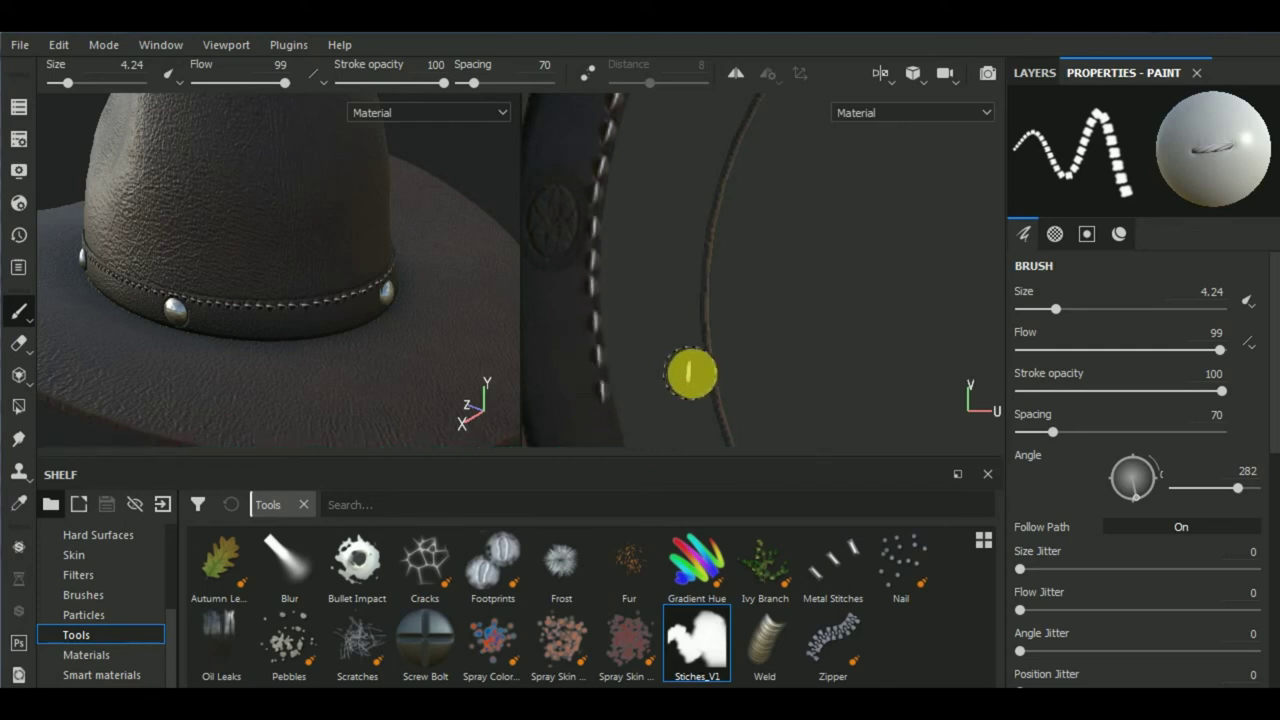
middle_drag(705, 342, 708, 292)
scroll(724, 305, down, 2)
scroll(700, 277, down, 2)
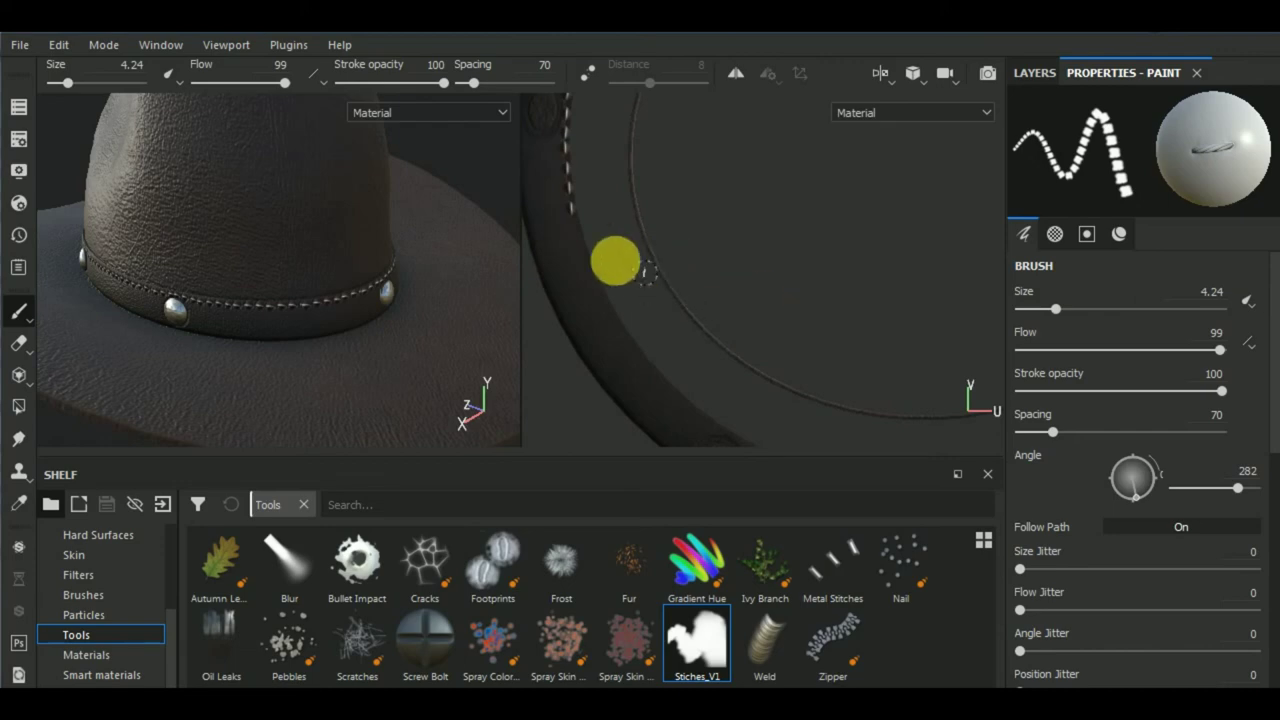
scroll(567, 221, up, 2)
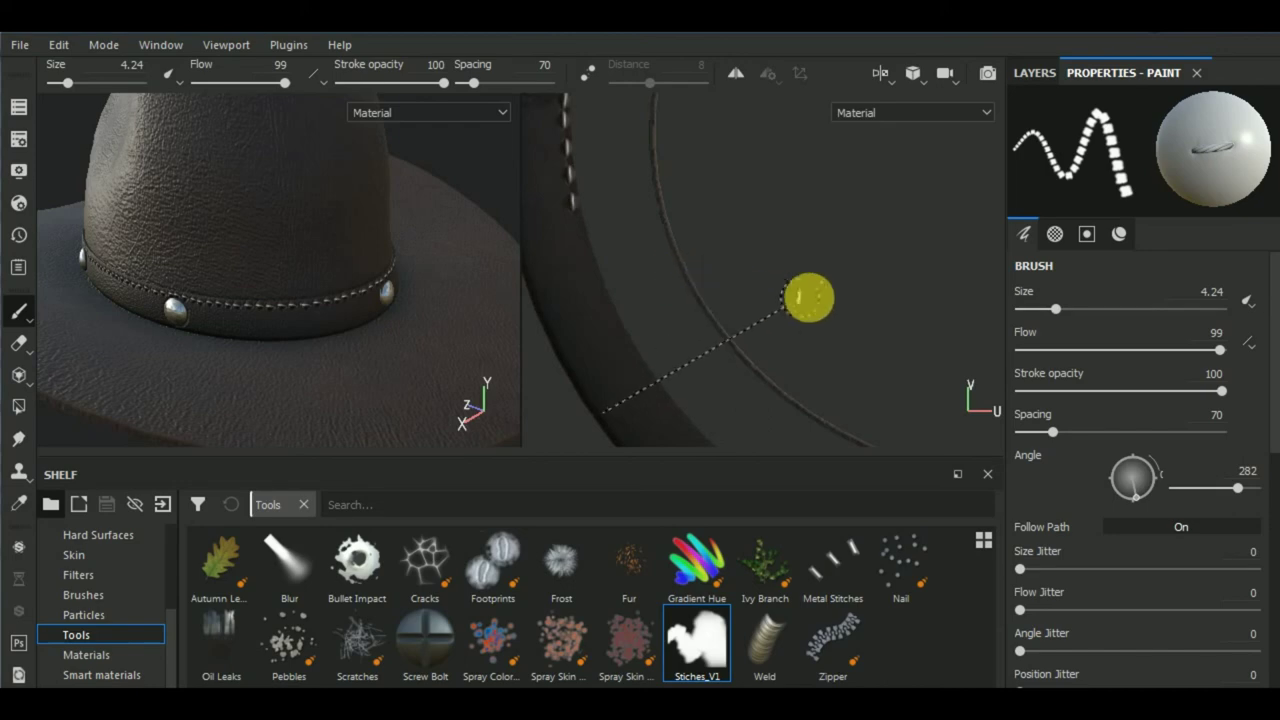
key(ctrl)
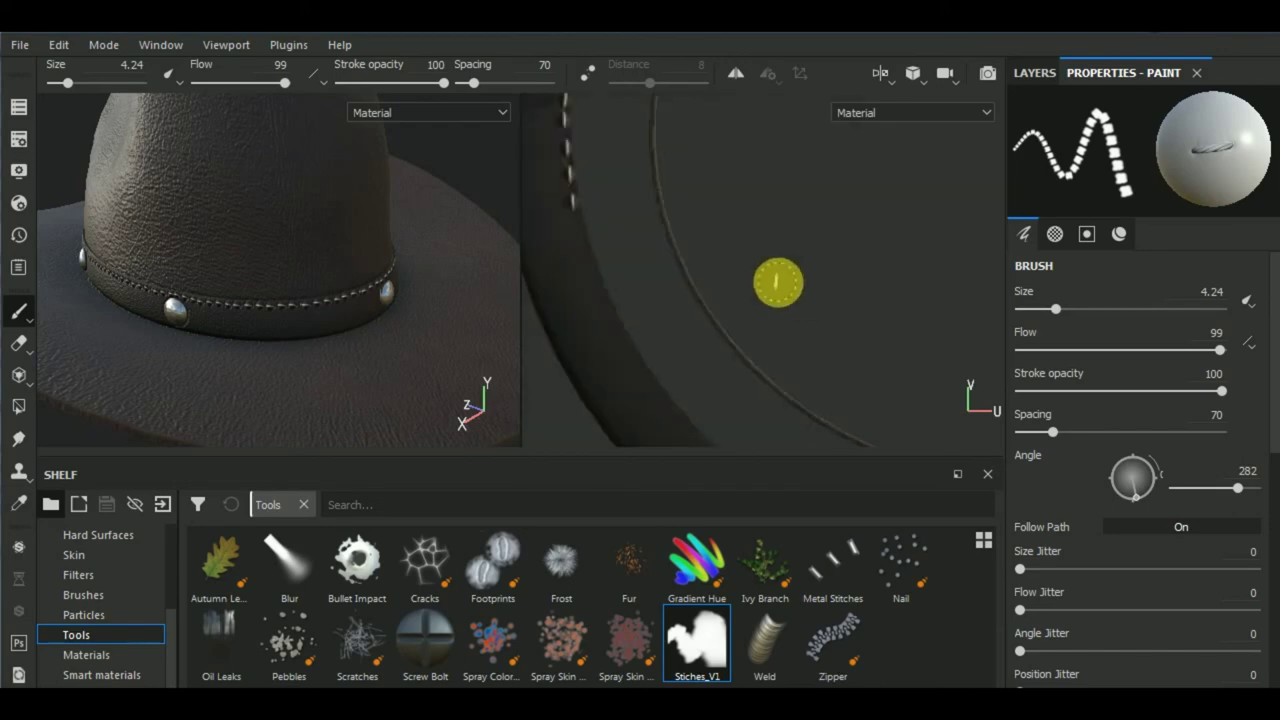
scroll(800, 291, down, 1)
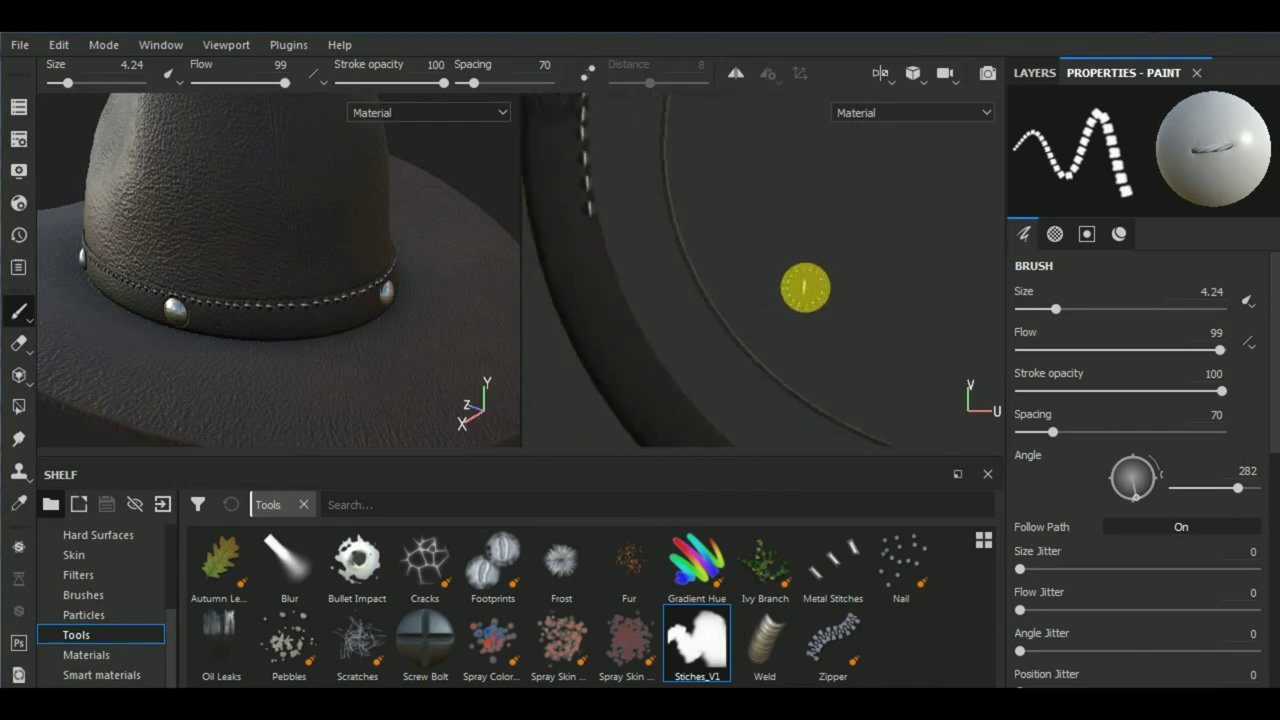
scroll(798, 292, down, 1)
scroll(334, 323, down, 3)
- Paint stitches further down the strap after discarding a straight row
mouse_move(334, 323)
alt+mouse_down()
mouse_move(349, 314)
mouse_move(240, 382)
mouse_move(420, 354)
mouse_move(371, 314)
mouse_move(200, 394)
mouse_move(343, 404)
alt+mouse_up()
scroll(663, 271, up, 1)
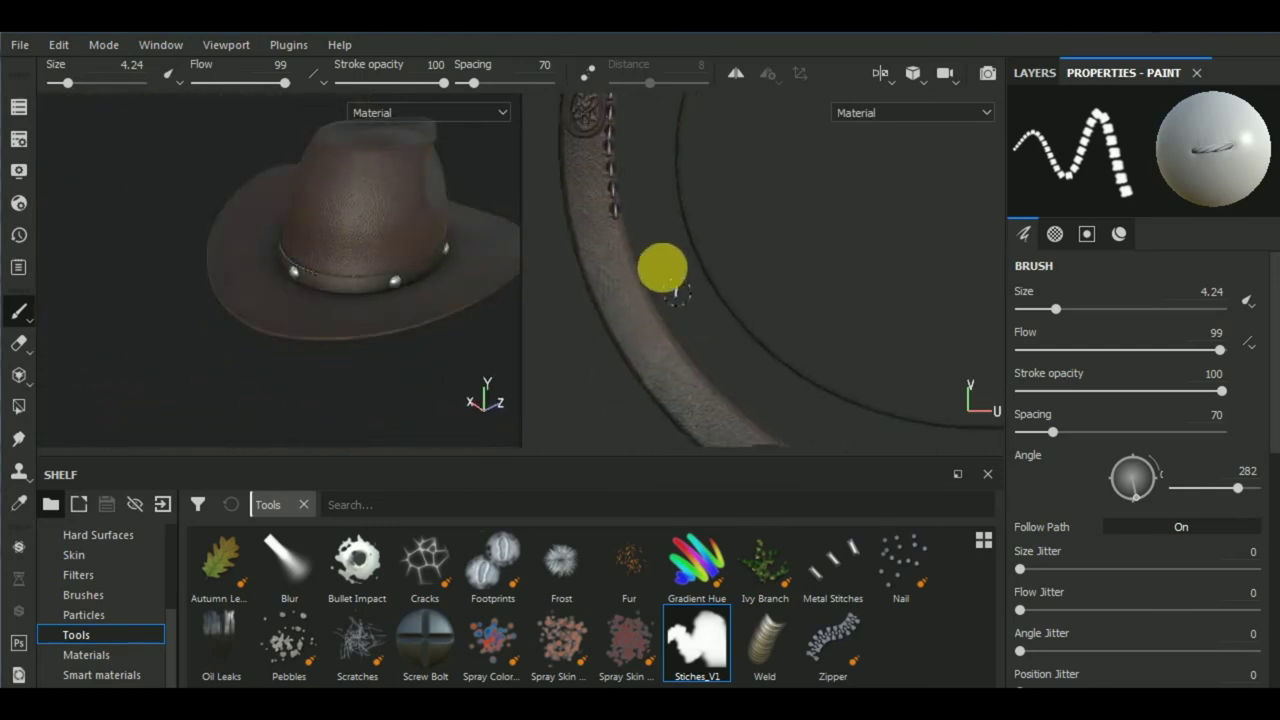
scroll(617, 223, up, 2)
scroll(610, 226, up, 2)
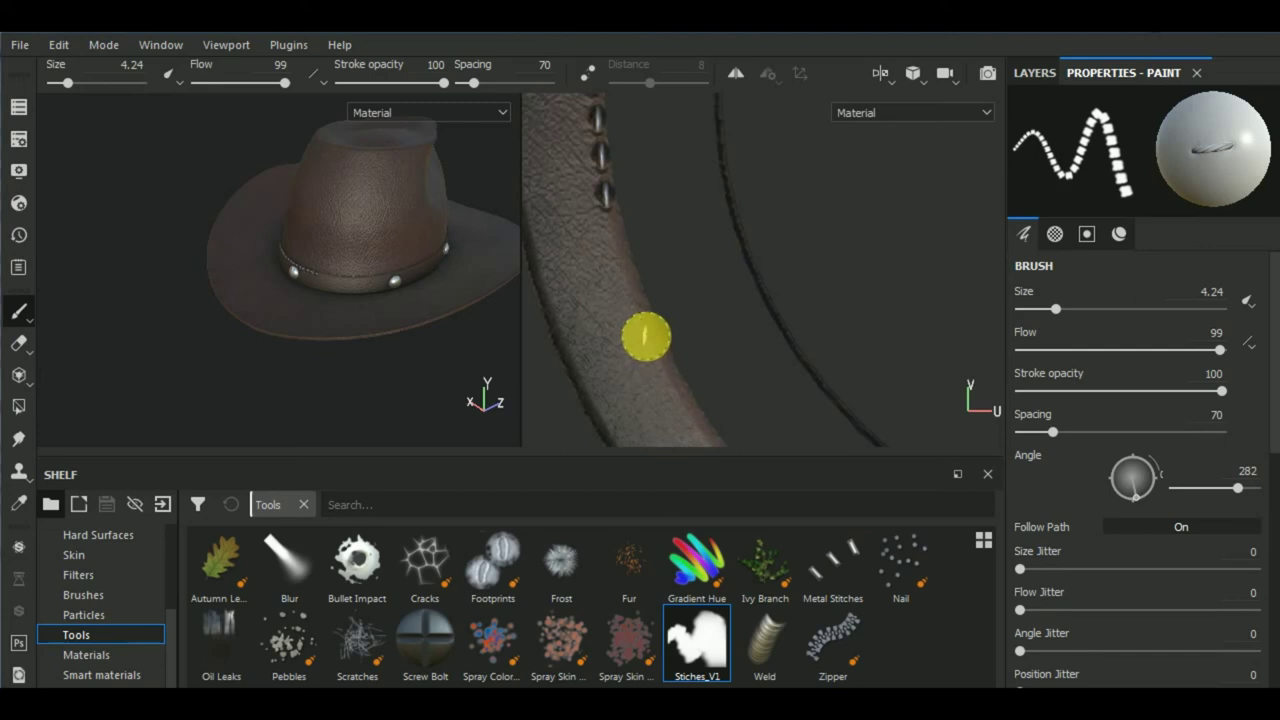
shift+click(646, 336)
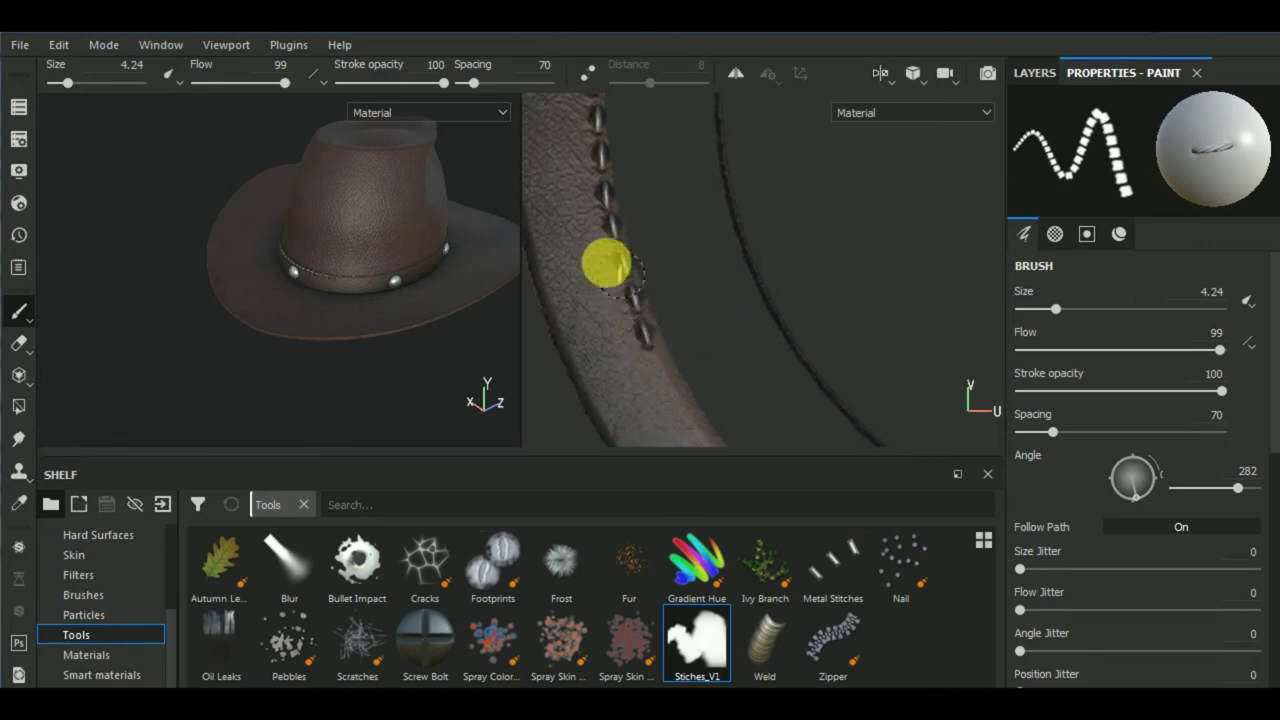
key(ctrl+z)
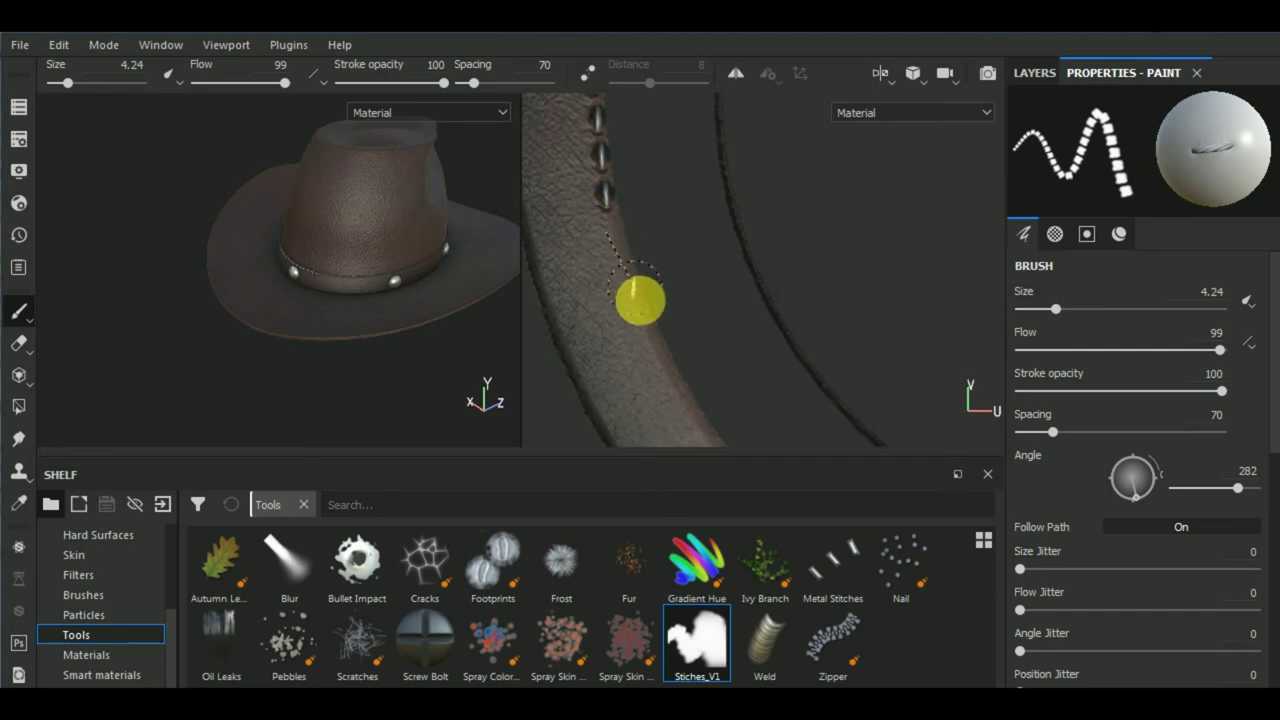
mouse_move(657, 377)
middle_down()
mouse_move(857, 386)
mouse_move(786, 306)
mouse_move(749, 180)
mouse_move(765, 243)
middle_up()
scroll(765, 243, down, 2)
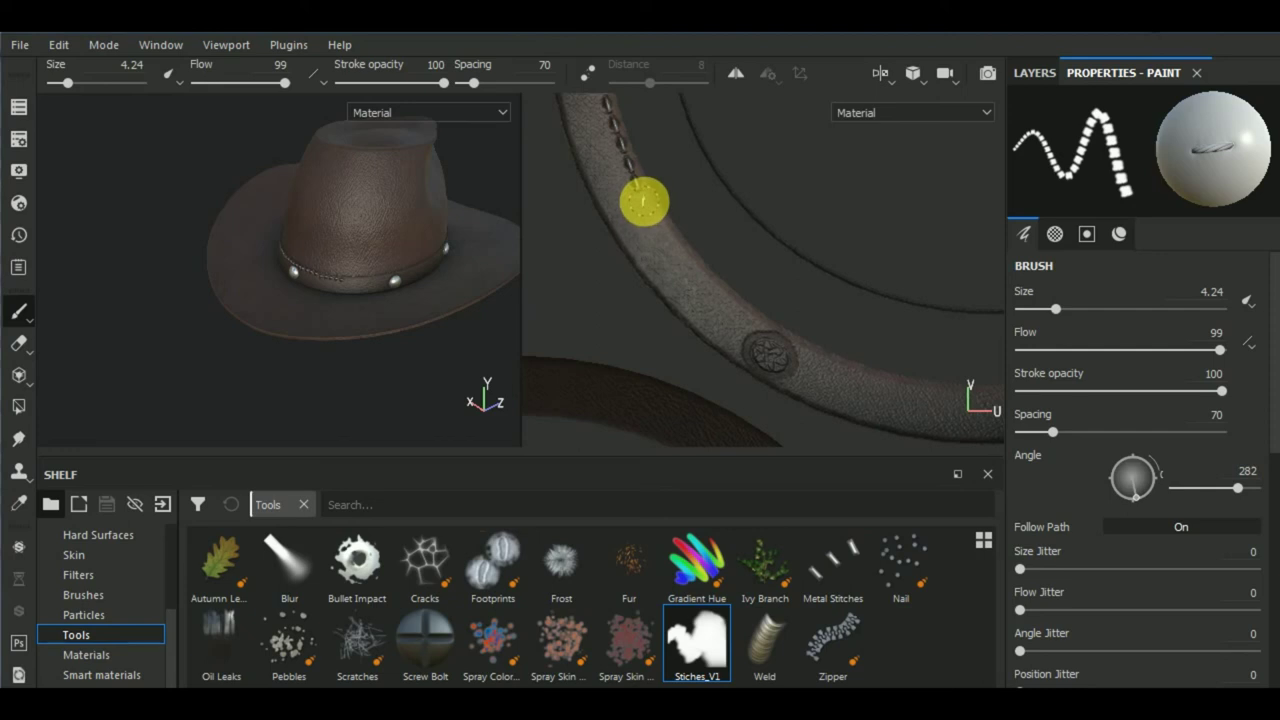
drag(644, 202, 667, 232)
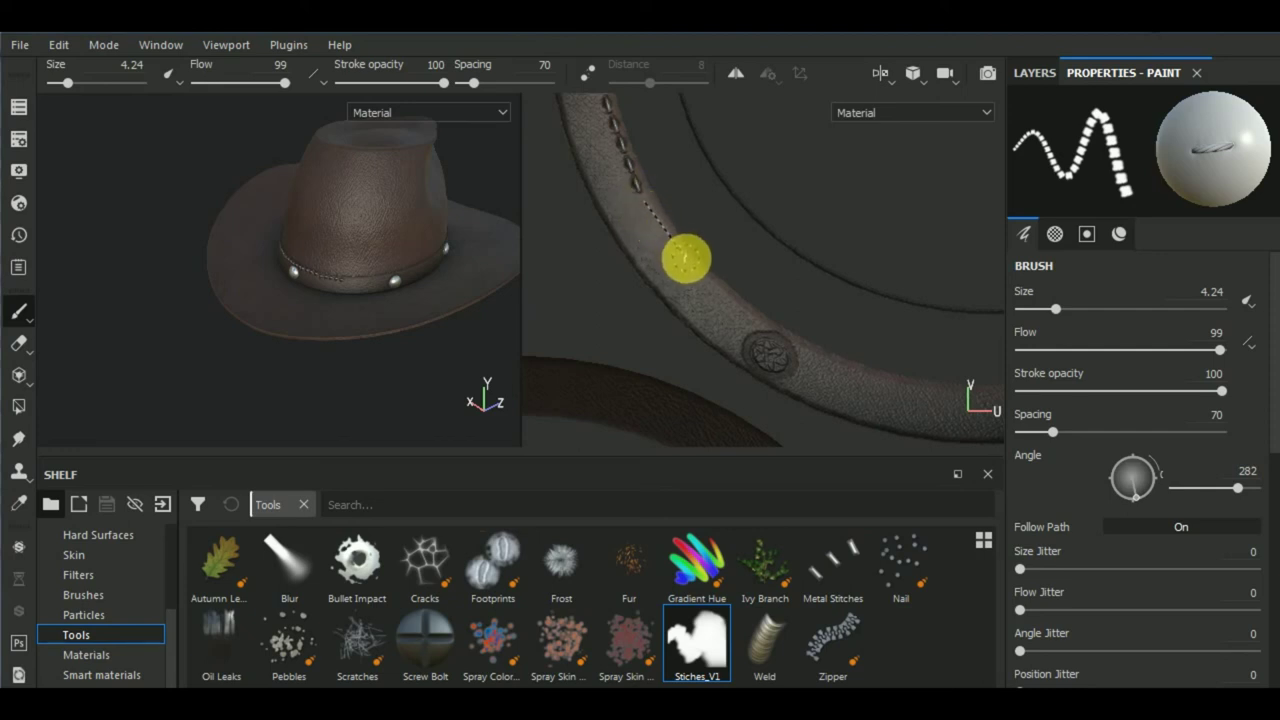
drag(689, 262, 742, 318)
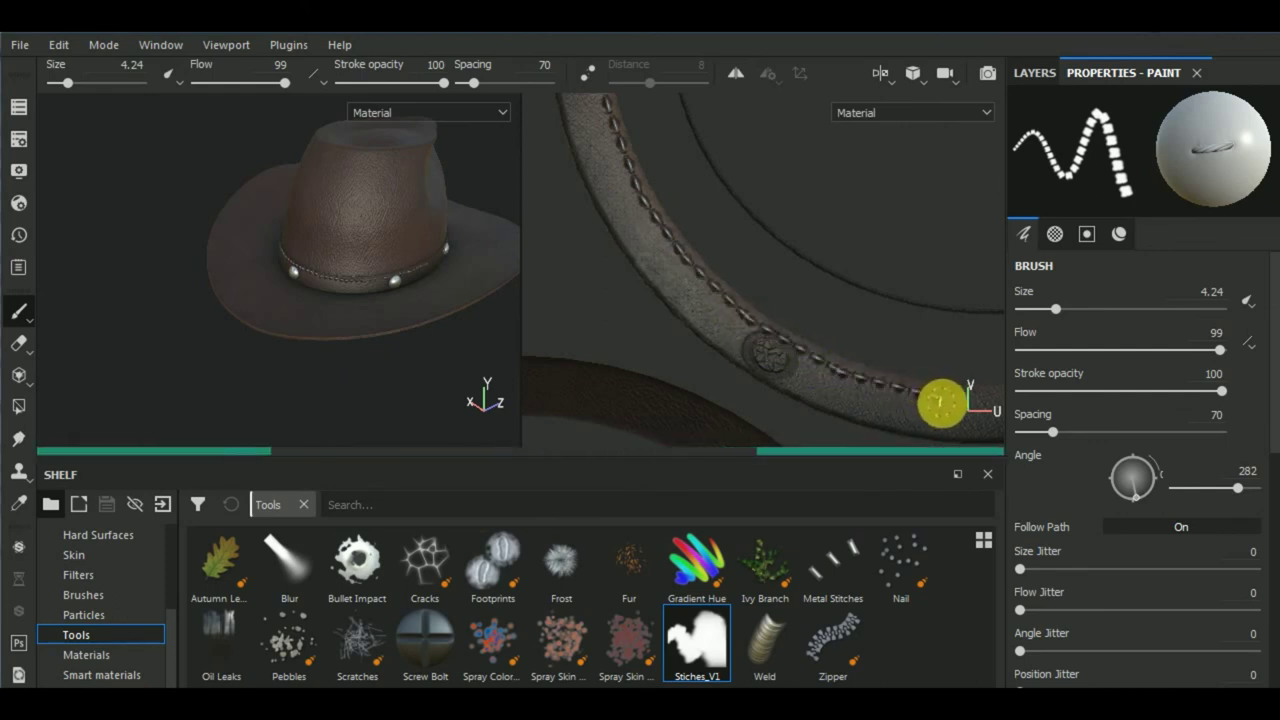
- Add straight stitch segments along the strap past the emblem
middle_drag(903, 309, 723, 300)
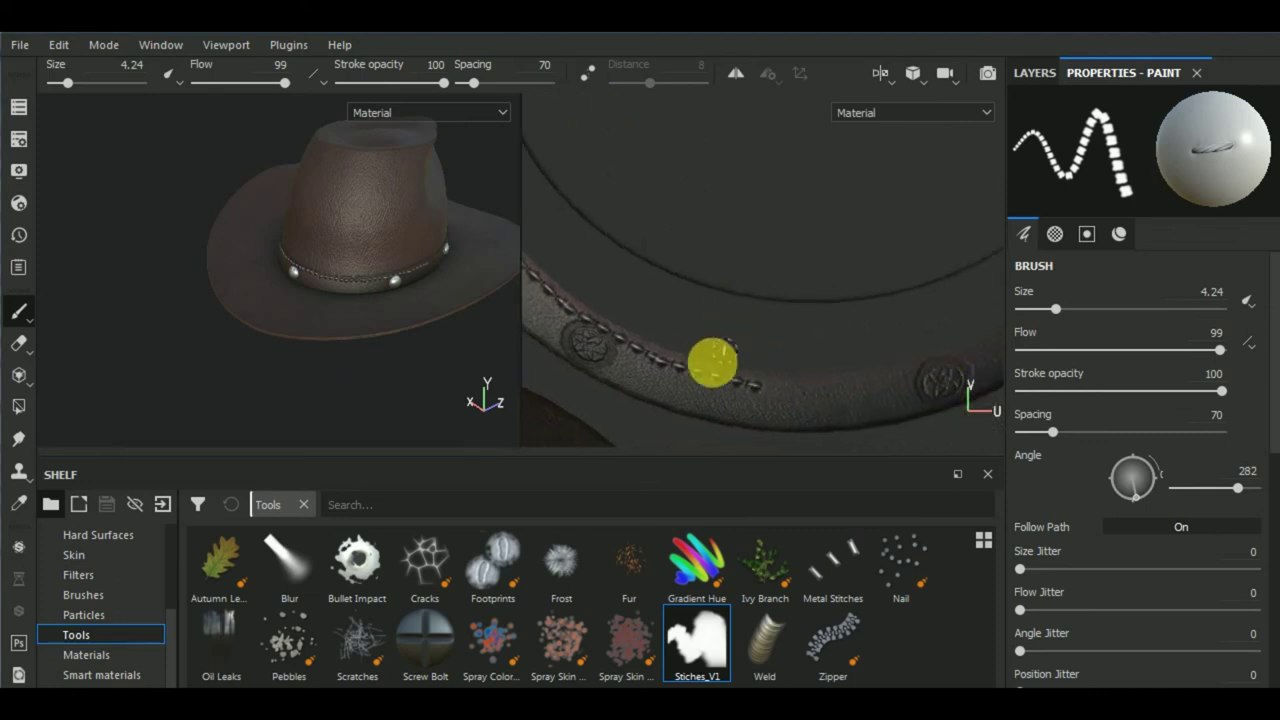
key(ctrl+z)
scroll(669, 364, up, 3)
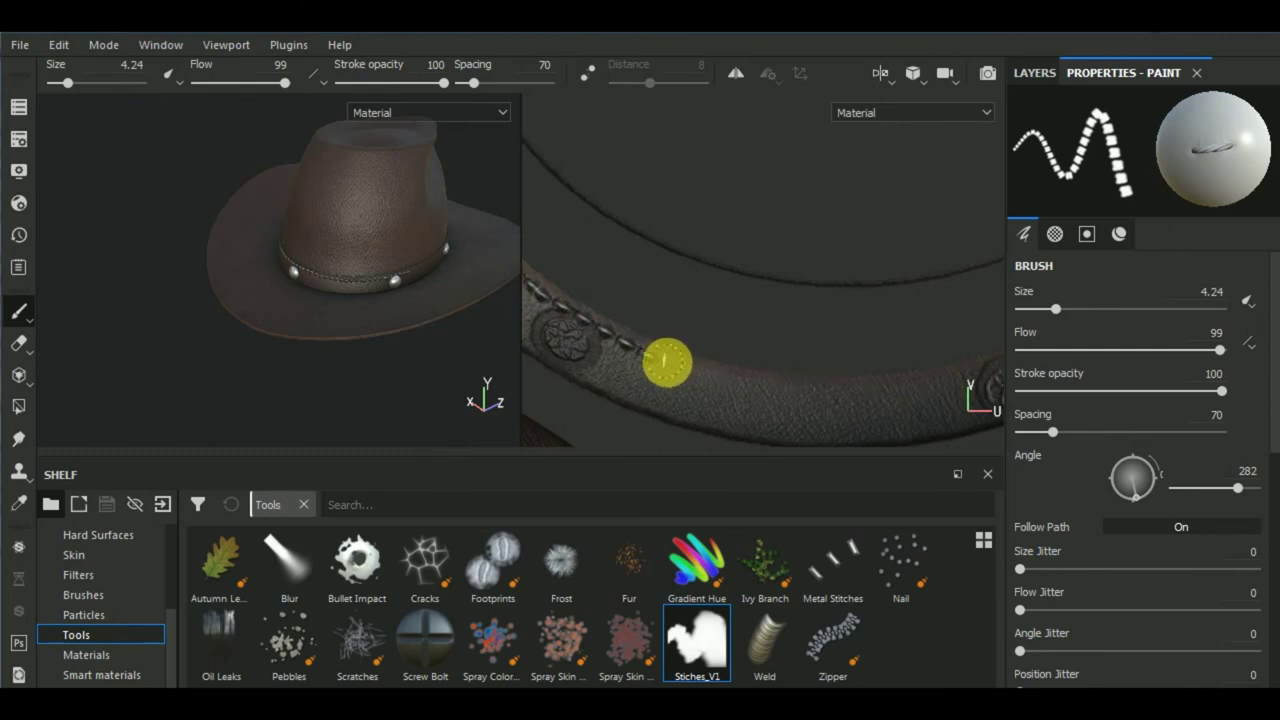
key(shift)
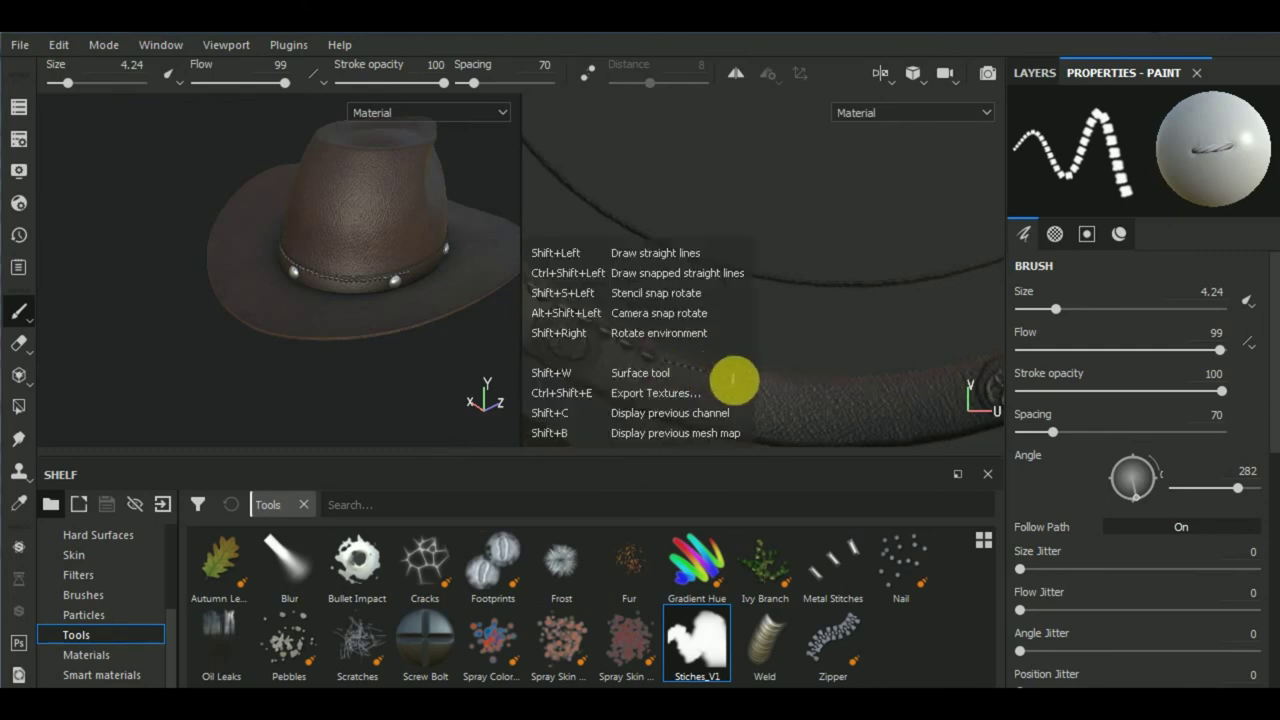
shift+click(733, 380)
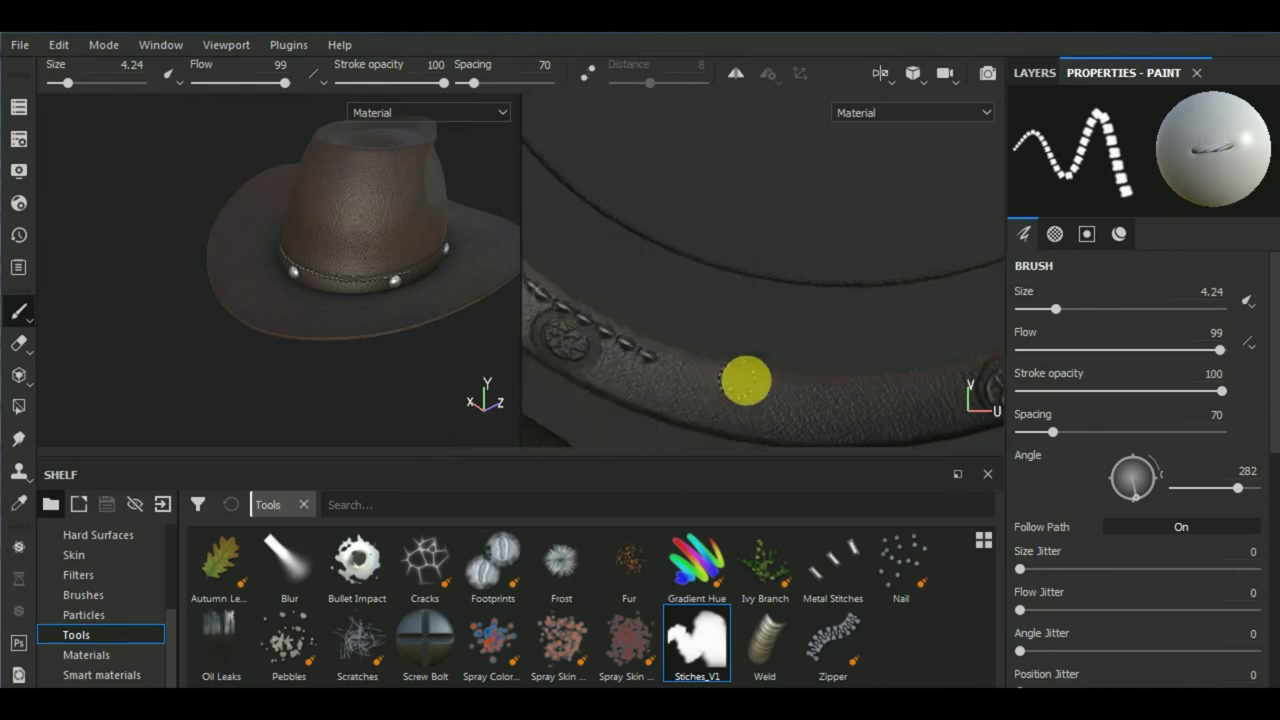
shift+click(852, 390)
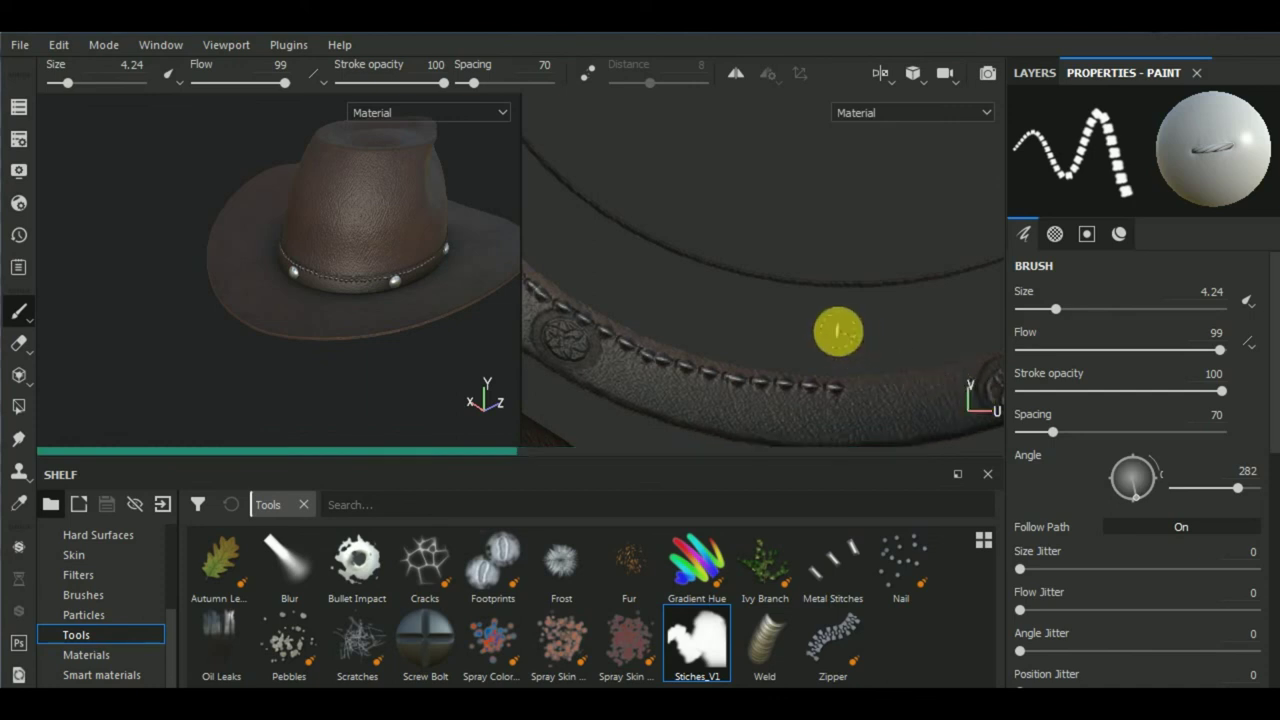
- Paint straight stitch segments along the first section of the brim
middle_drag(677, 266, 620, 366)
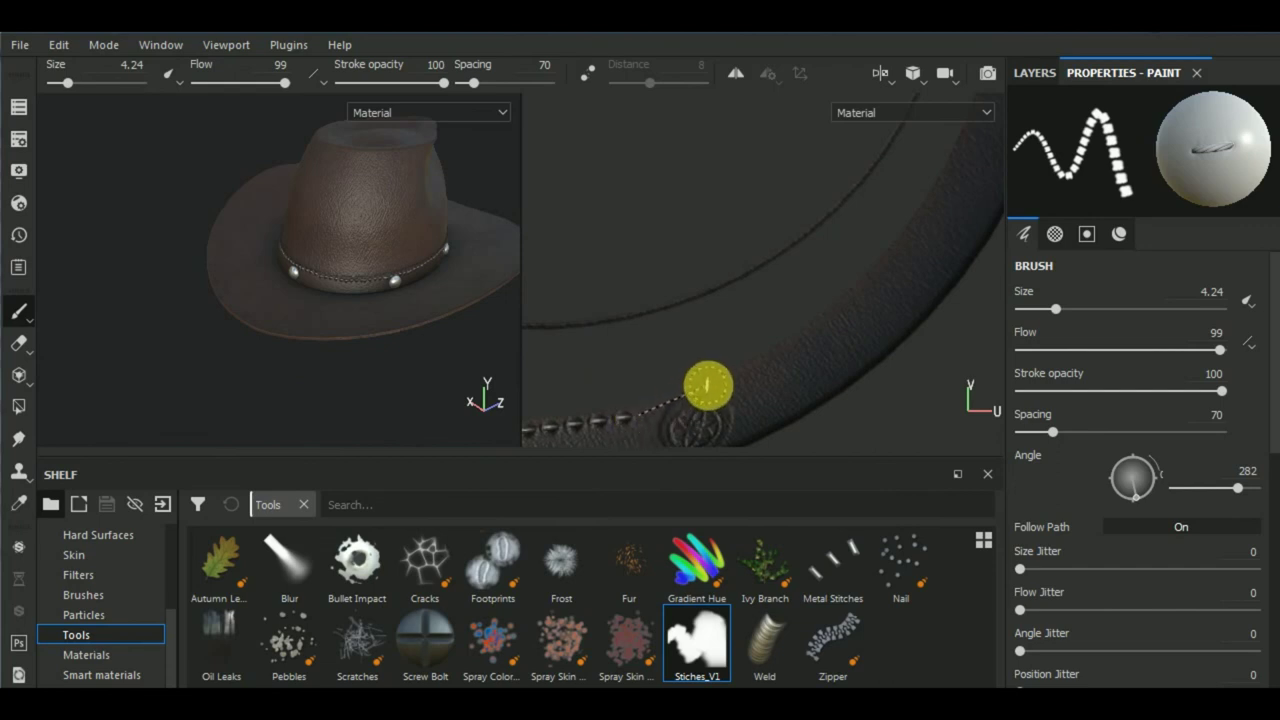
drag(716, 389, 785, 364)
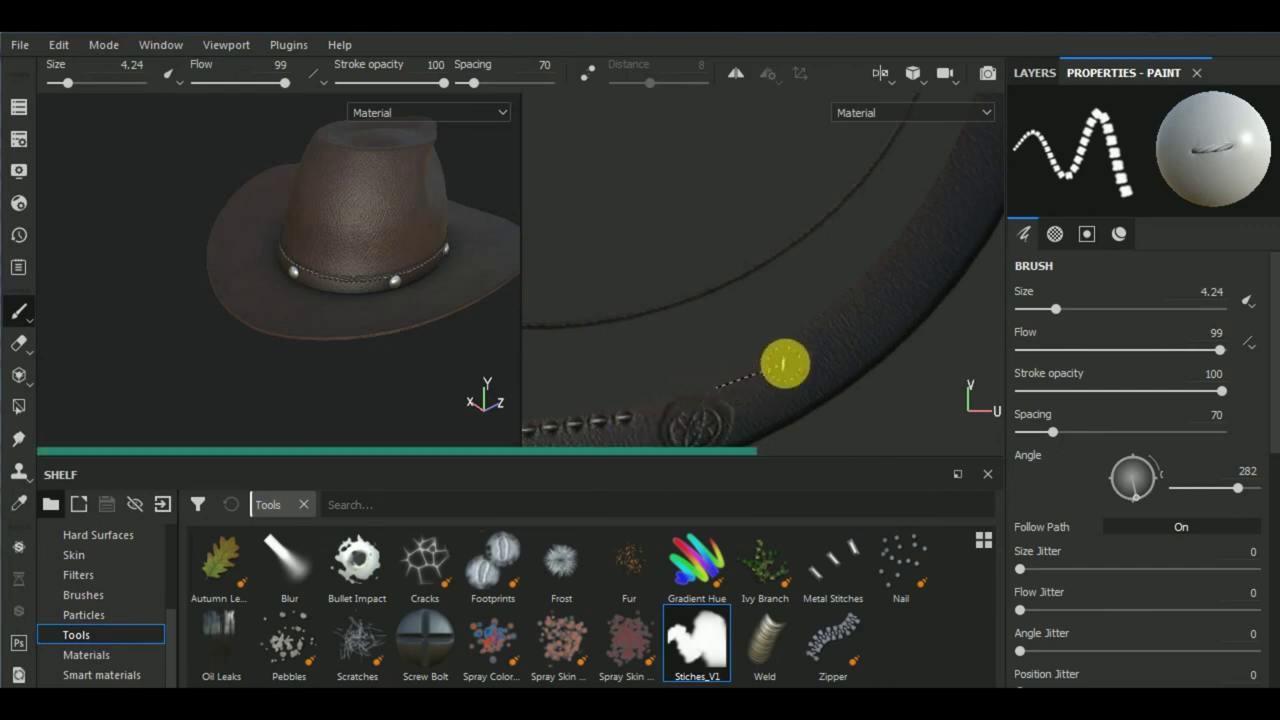
shift+click(795, 345)
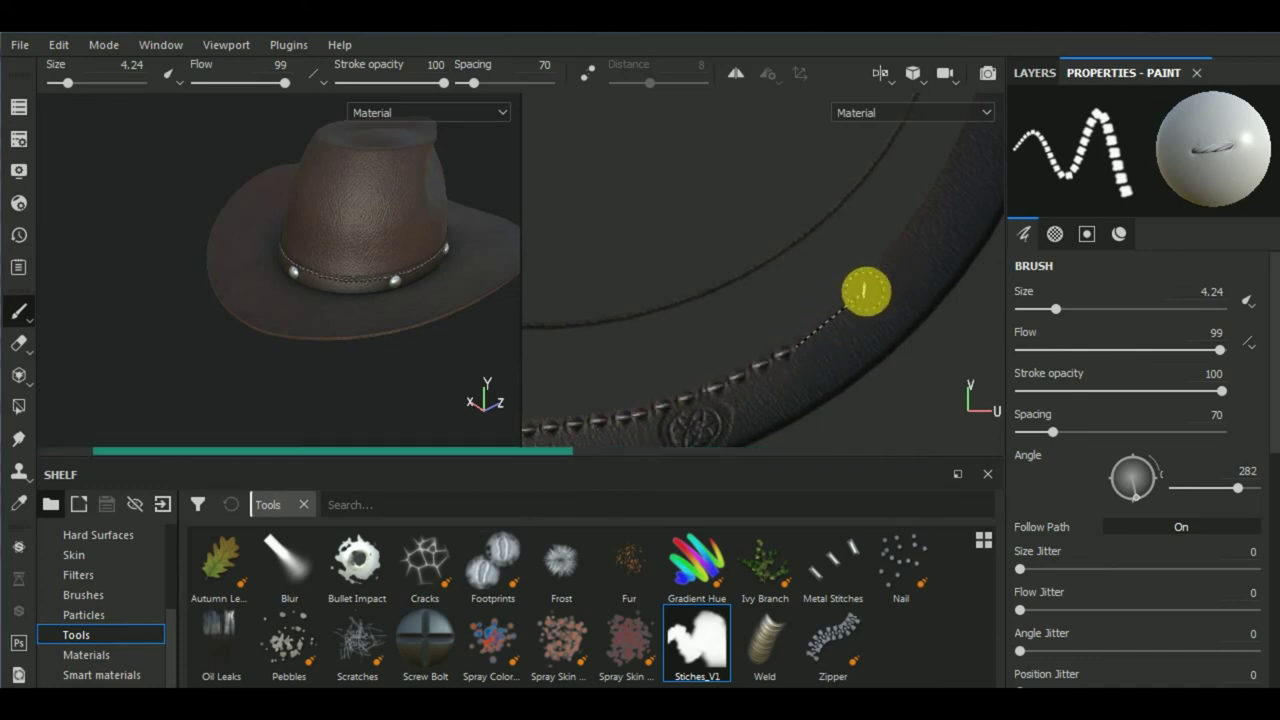
shift+click(866, 291)
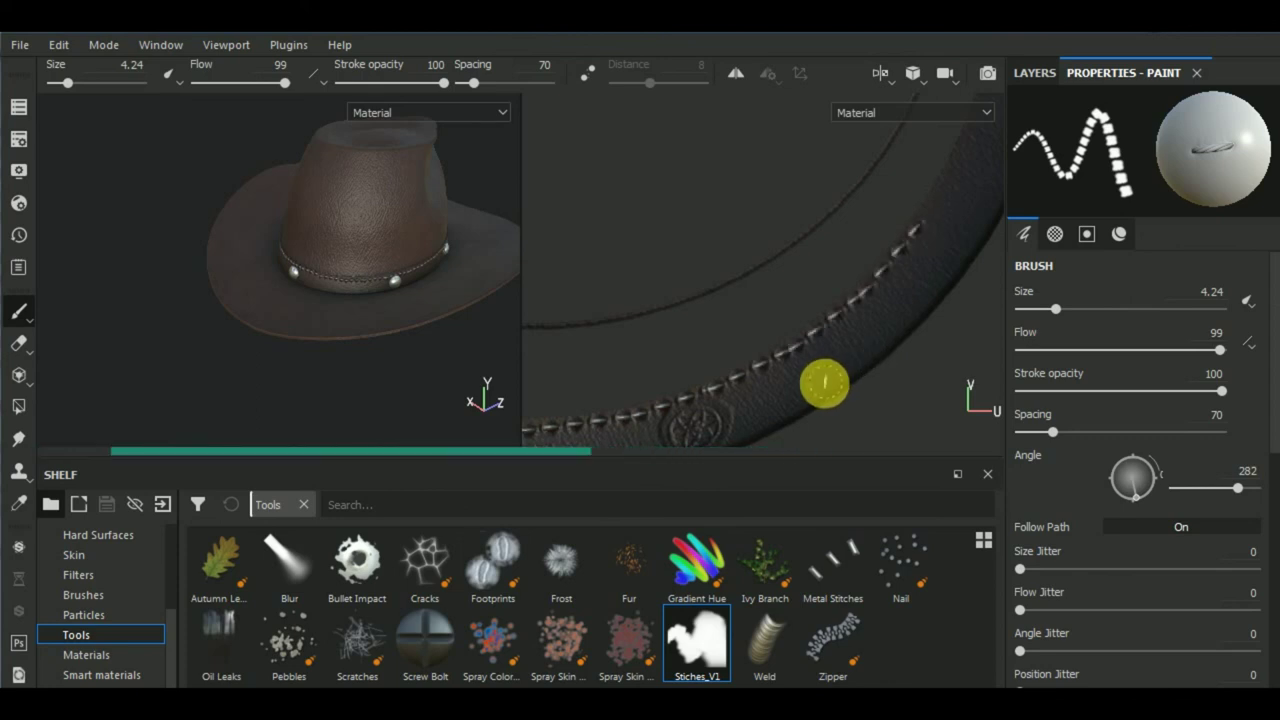
- Continue the stitch trail up the next section of the brim
mouse_move(921, 364)
middle_down()
mouse_move(771, 434)
mouse_move(749, 486)
mouse_move(891, 331)
mouse_move(787, 385)
mouse_move(769, 420)
middle_up()
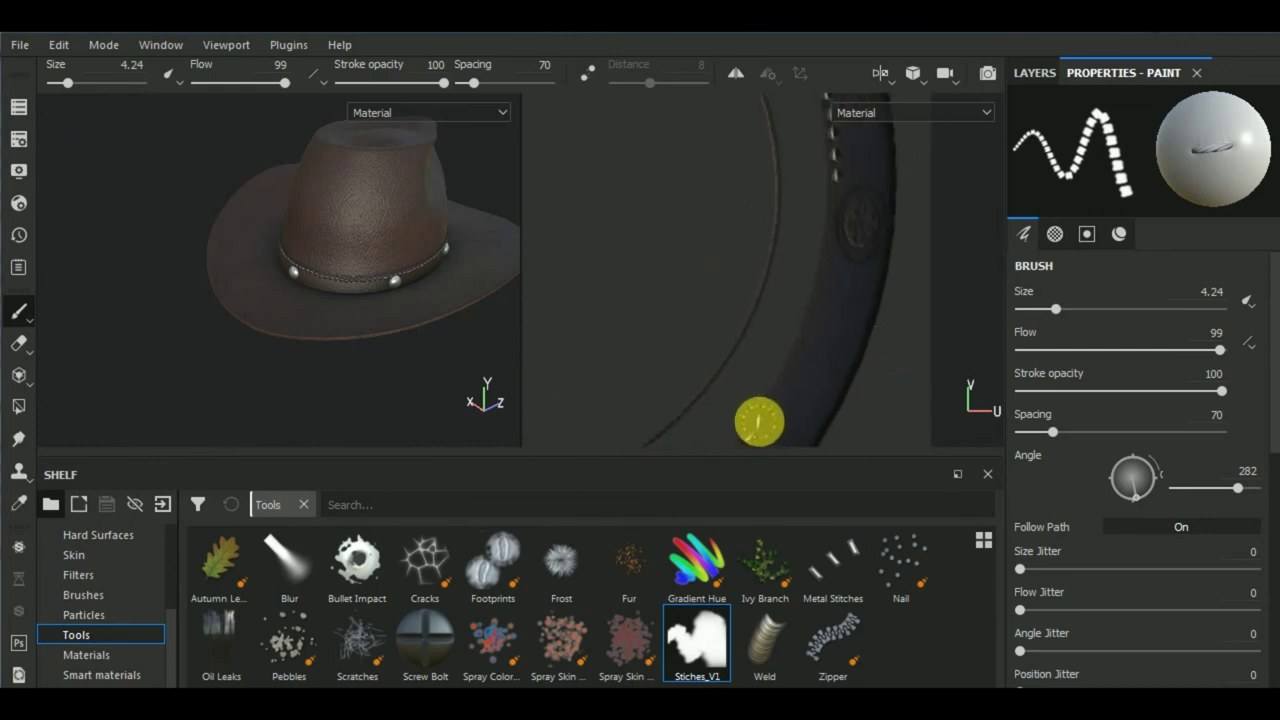
drag(768, 417, 826, 298)
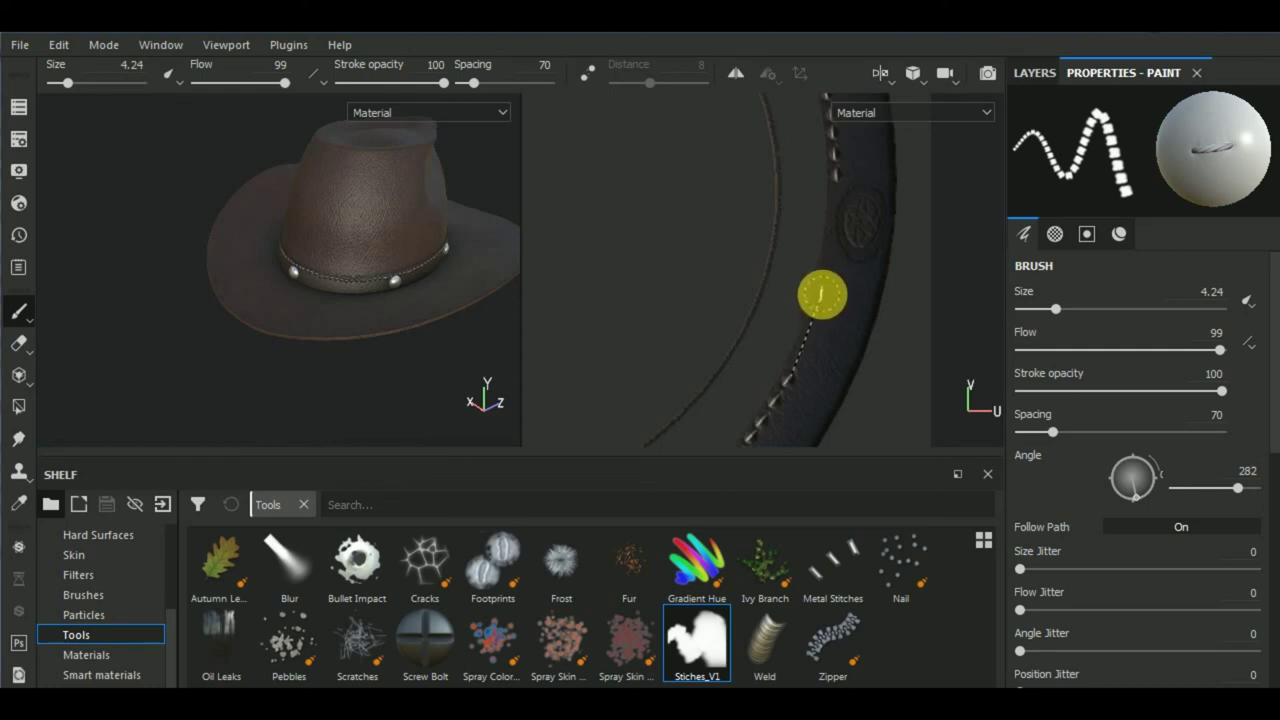
drag(822, 295, 836, 198)
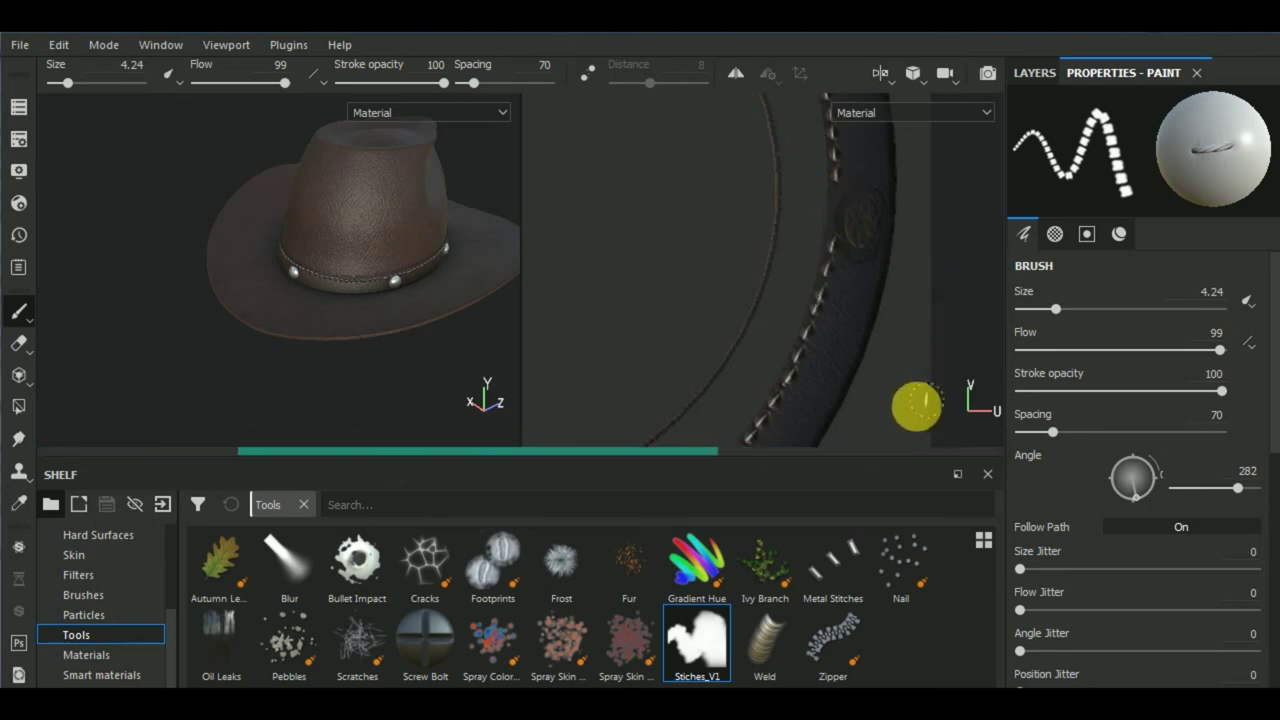
scroll(894, 406, down, 2)
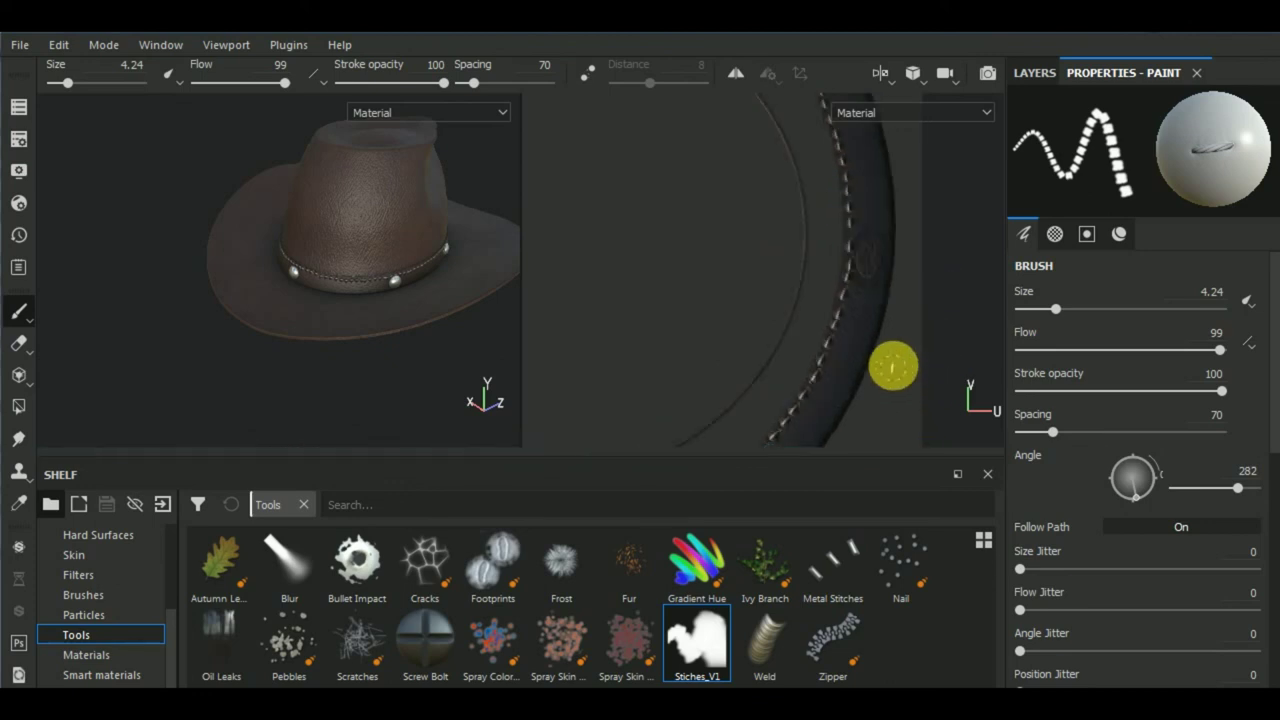
scroll(894, 363, down, 2)
scroll(891, 357, down, 3)
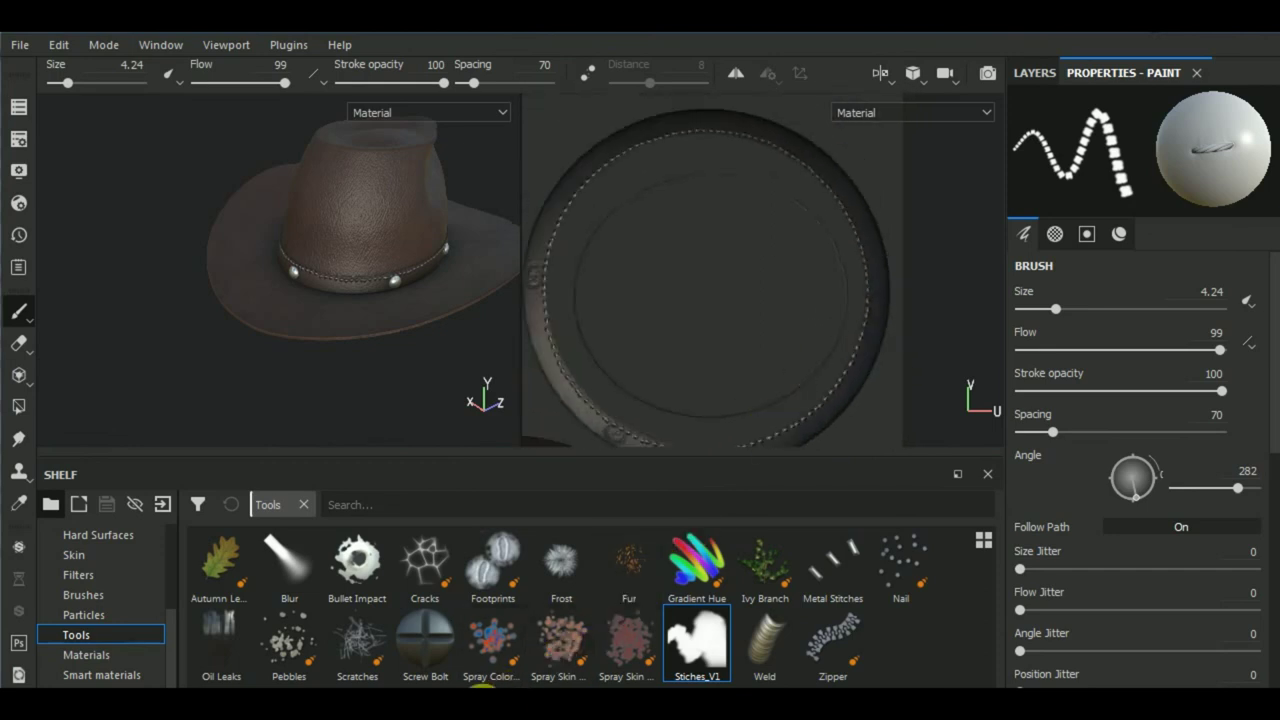
scroll(866, 286, up, 3)
- Apply a Gradient filter to the stitch layer from the layer stack's Add filter menu
click(1034, 72)
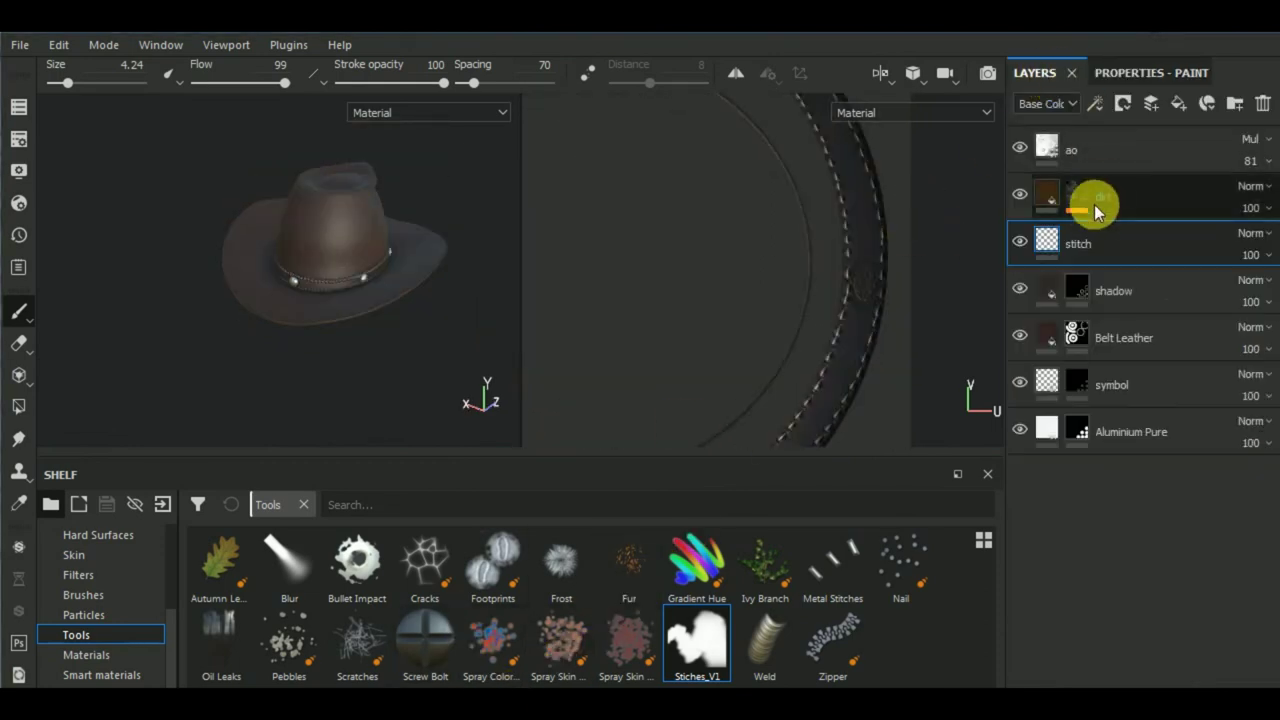
click(1100, 106)
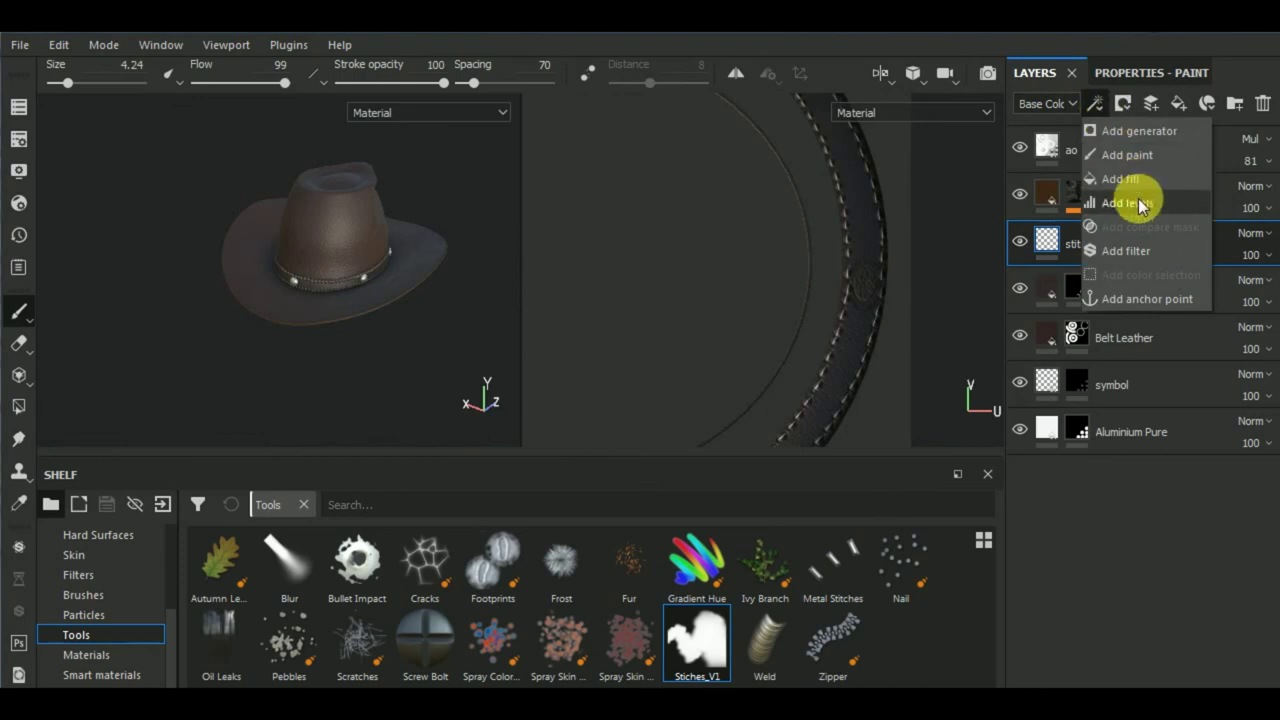
click(1147, 247)
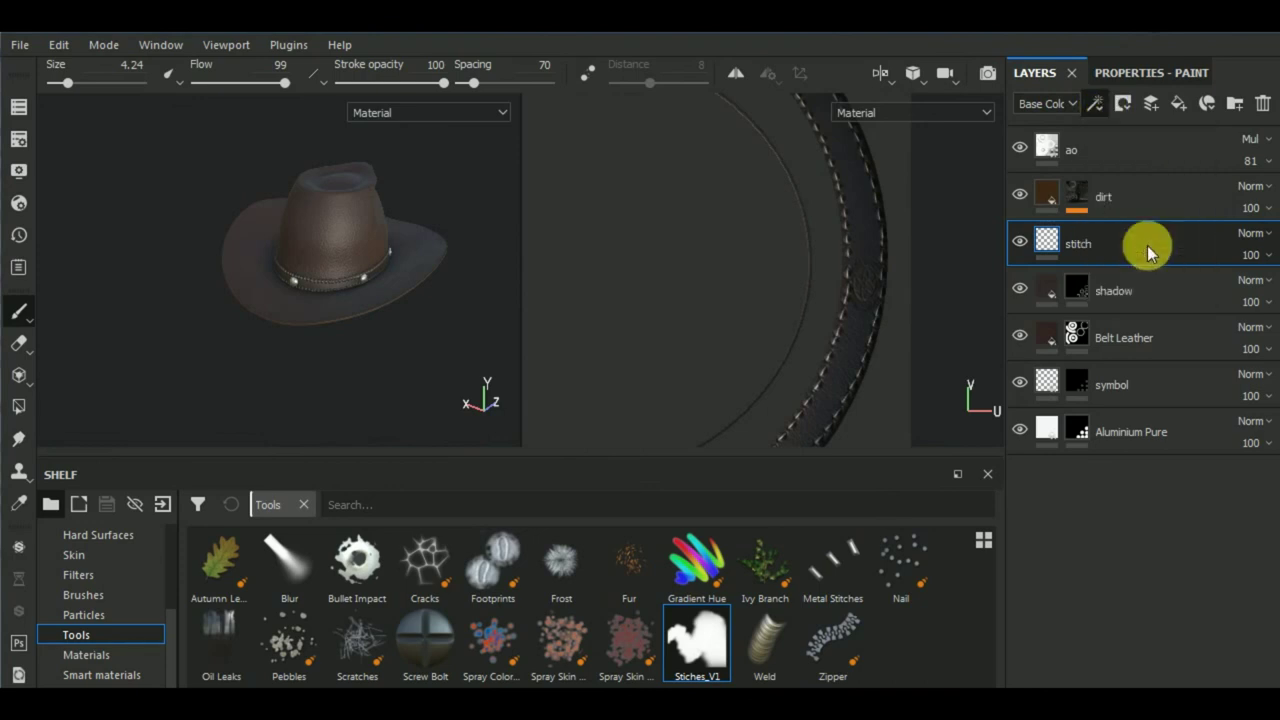
click(1150, 74)
click(1160, 170)
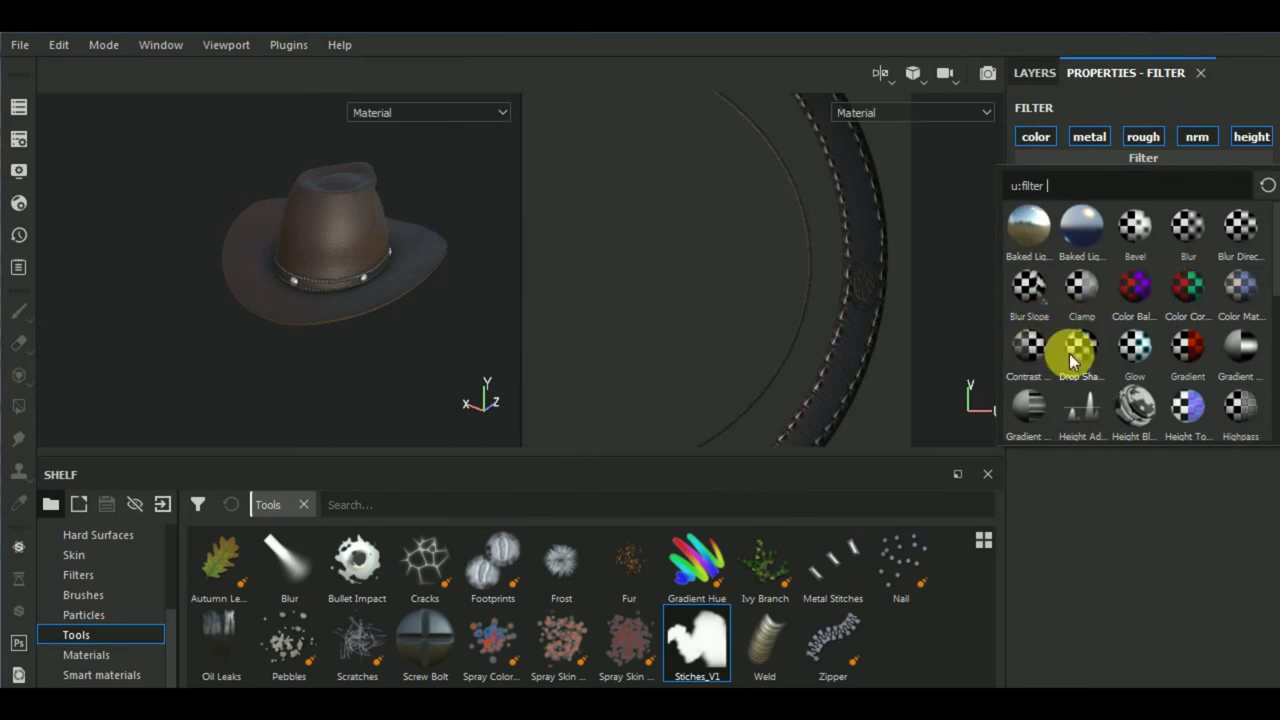
click(1183, 350)
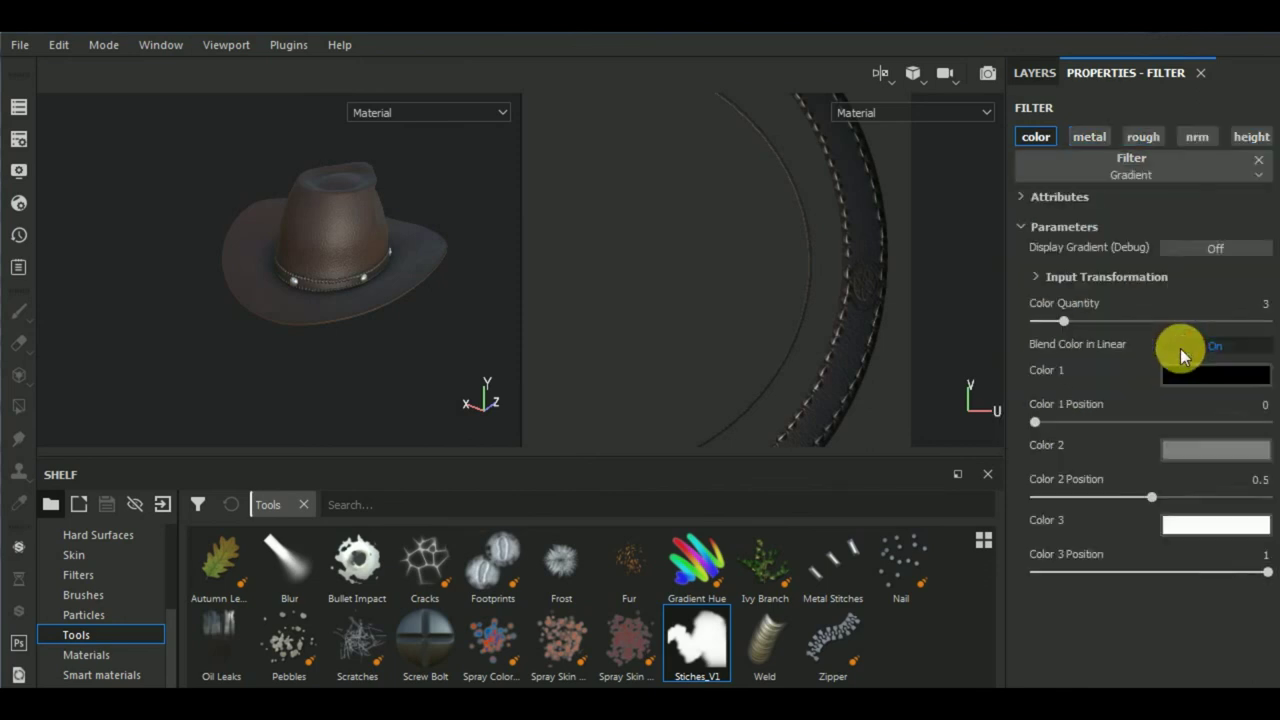
- Change the gradient's third colour from white to a pale peach
click(1212, 530)
drag(1186, 482, 1184, 472)
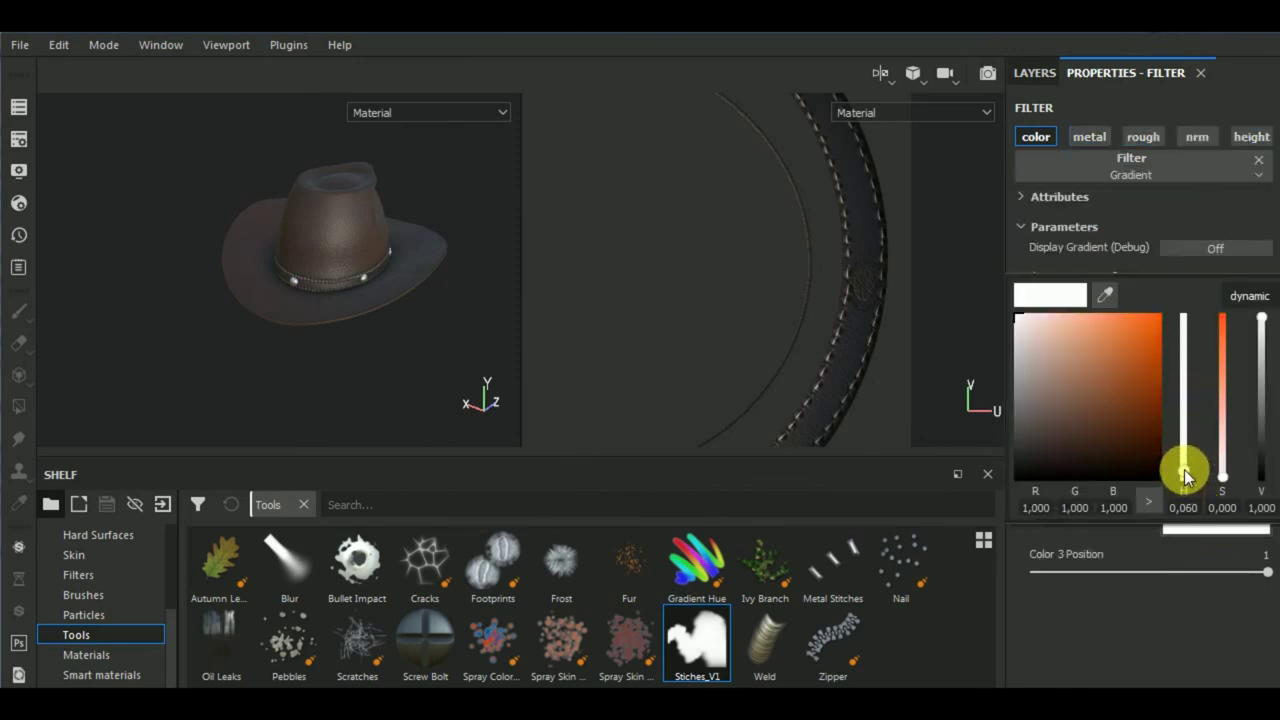
click(1060, 326)
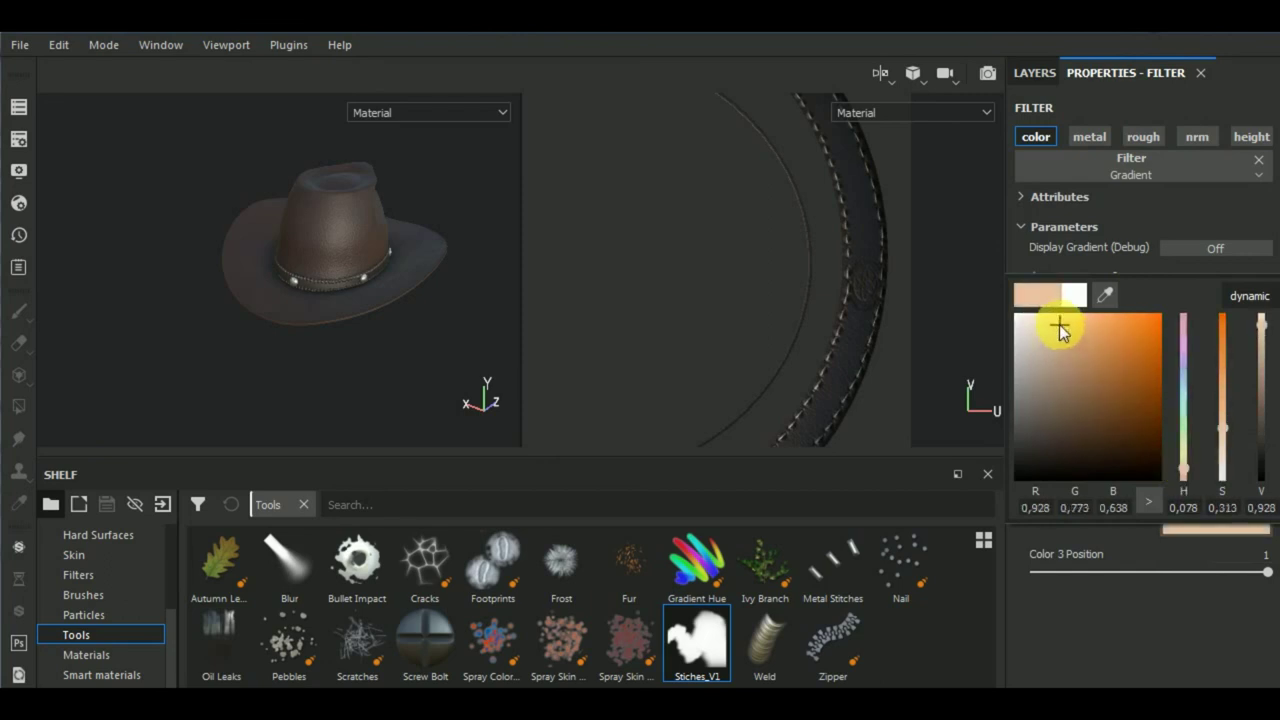
scroll(451, 360, up, 2)
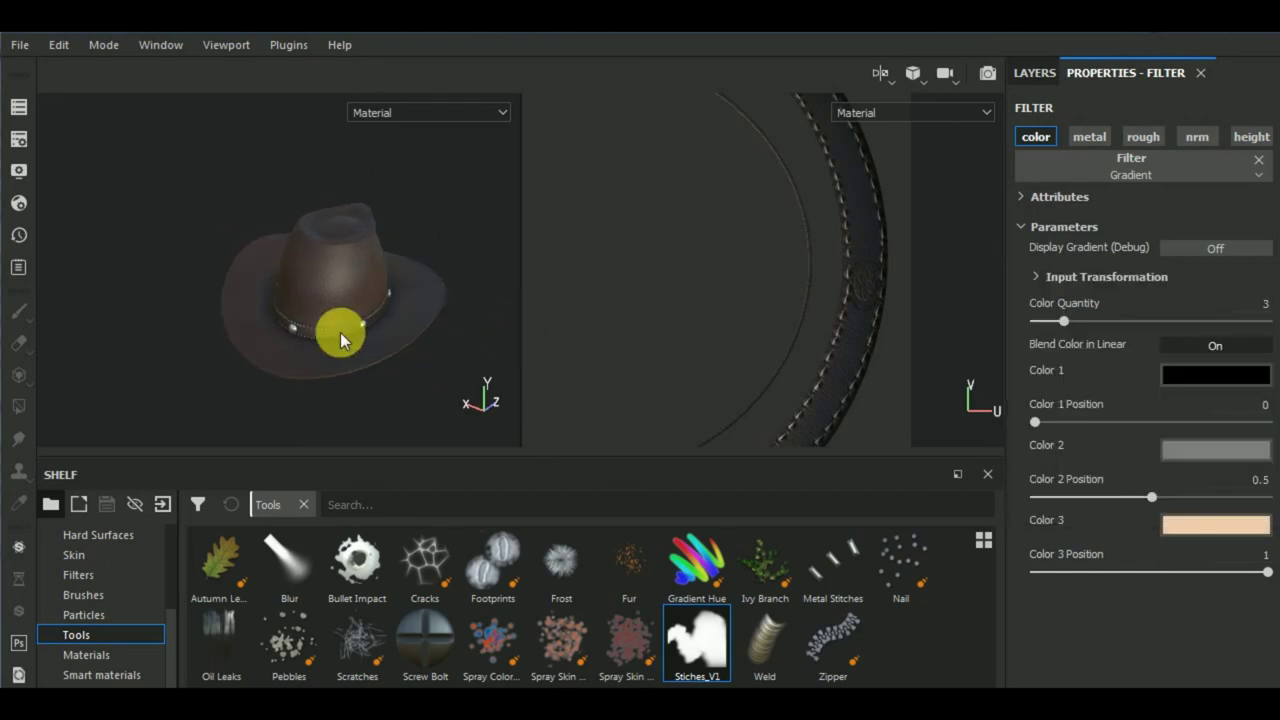
scroll(340, 332, up, 3)
scroll(337, 329, up, 2)
- Refine the third colour to a muted tan shifted toward red-orange
click(1219, 522)
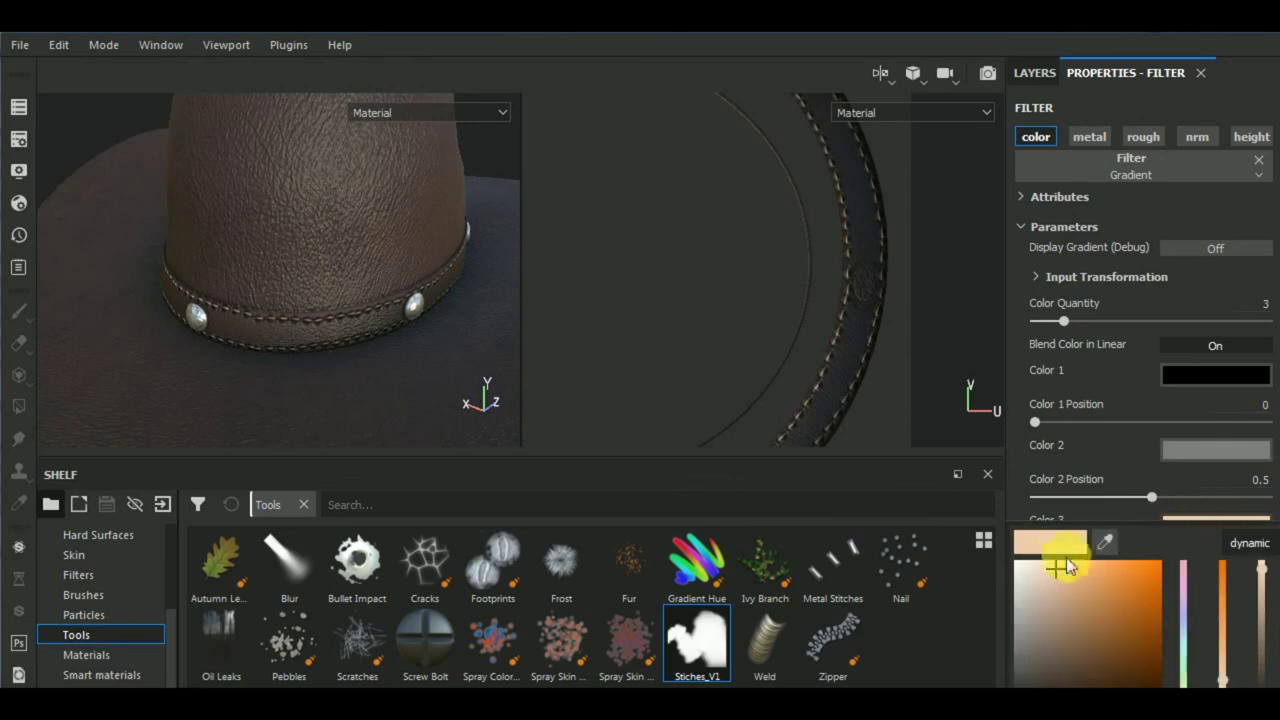
drag(1054, 572, 988, 560)
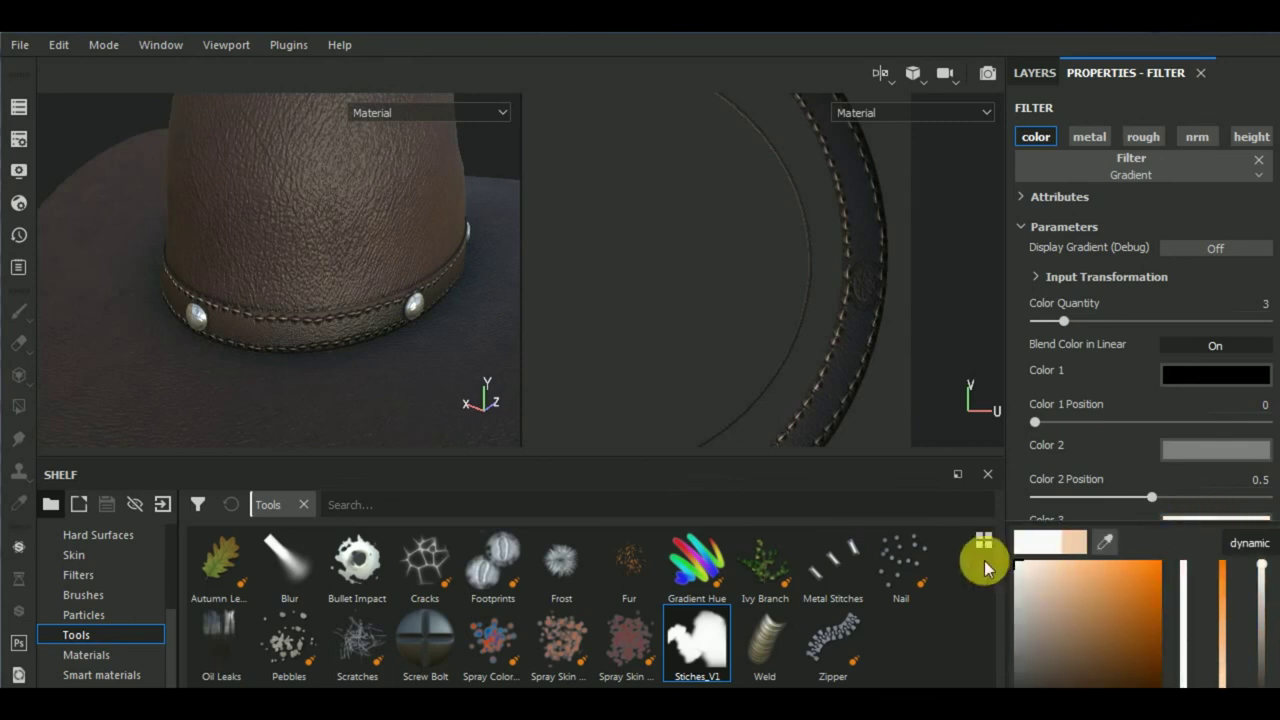
mouse_move(1088, 575)
mouse_down()
mouse_move(1160, 570)
mouse_move(1057, 571)
mouse_up()
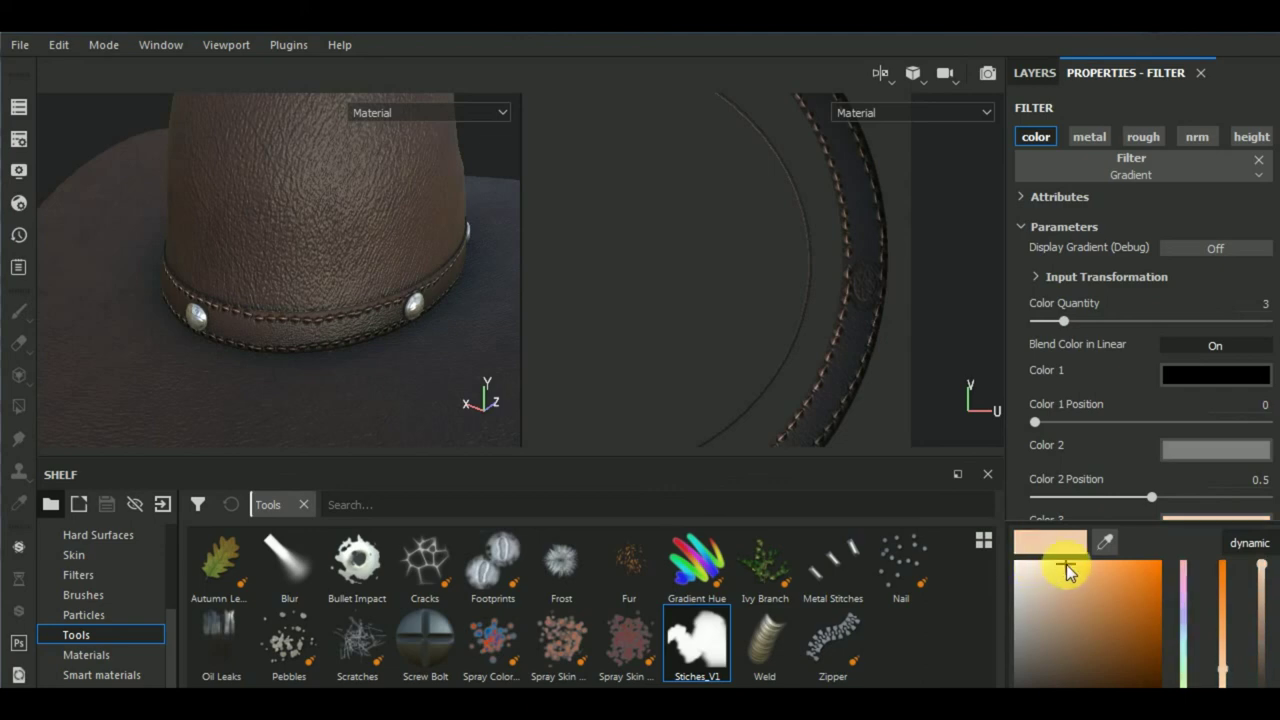
mouse_move(1078, 570)
mouse_down()
mouse_move(1063, 623)
mouse_move(1050, 585)
mouse_move(1030, 575)
mouse_up()
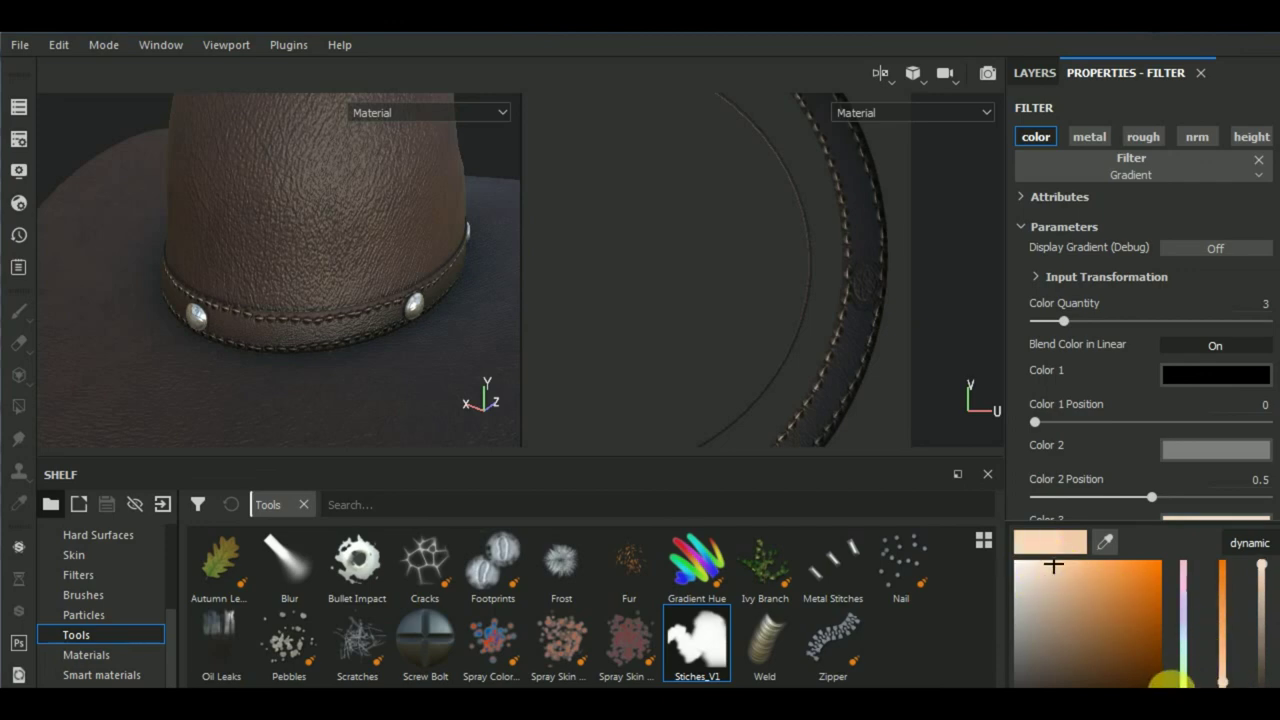
drag(1222, 682, 1183, 685)
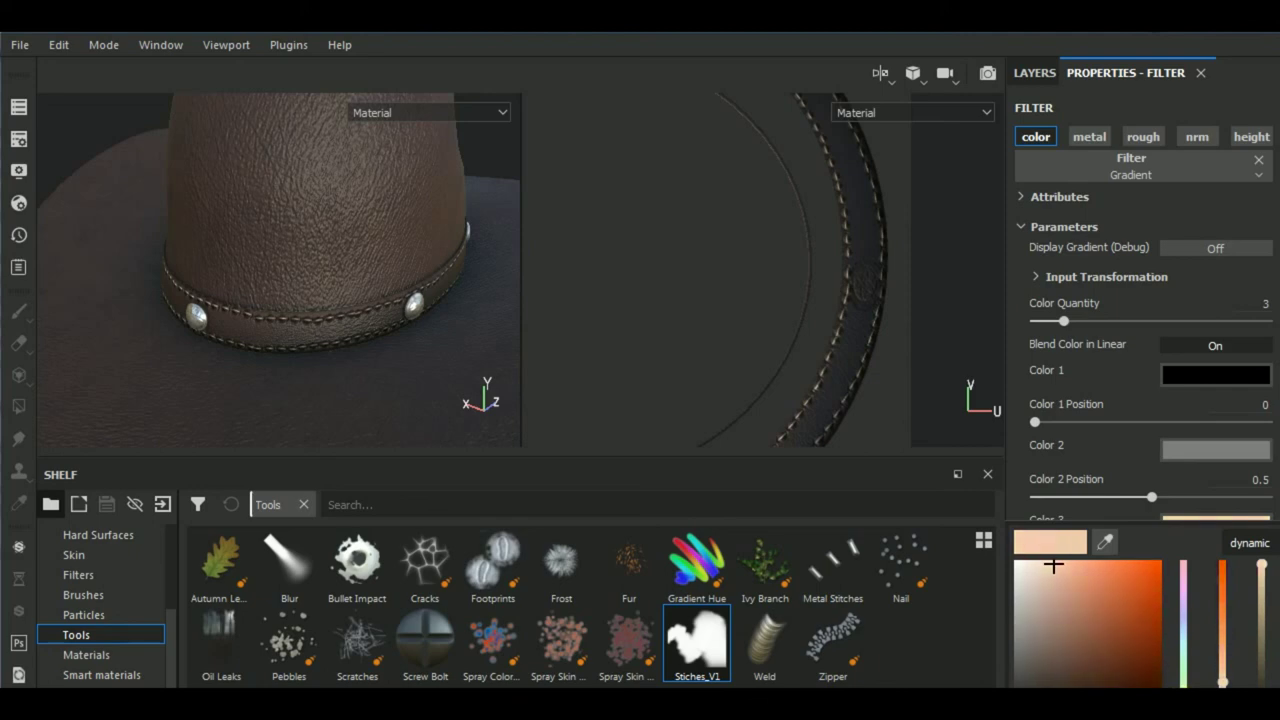
alt+drag(309, 289, 294, 340)
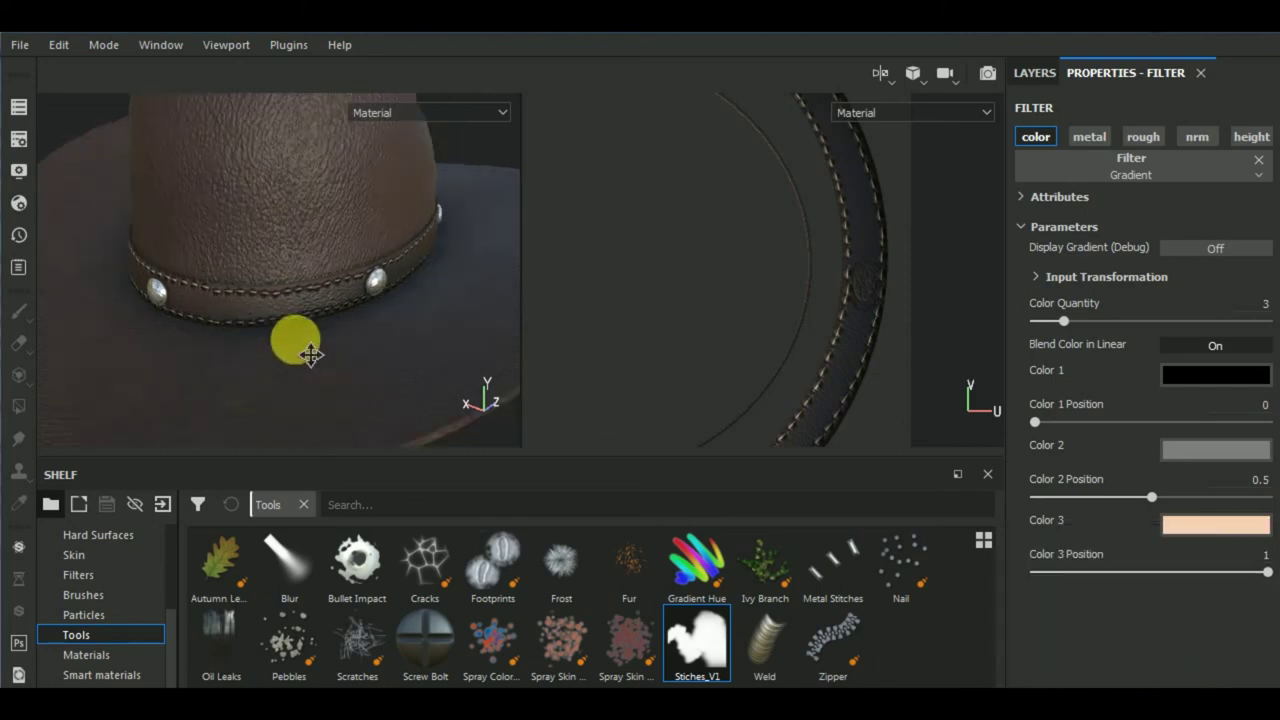
scroll(441, 310, down, 5)
scroll(740, 315, up, 2)
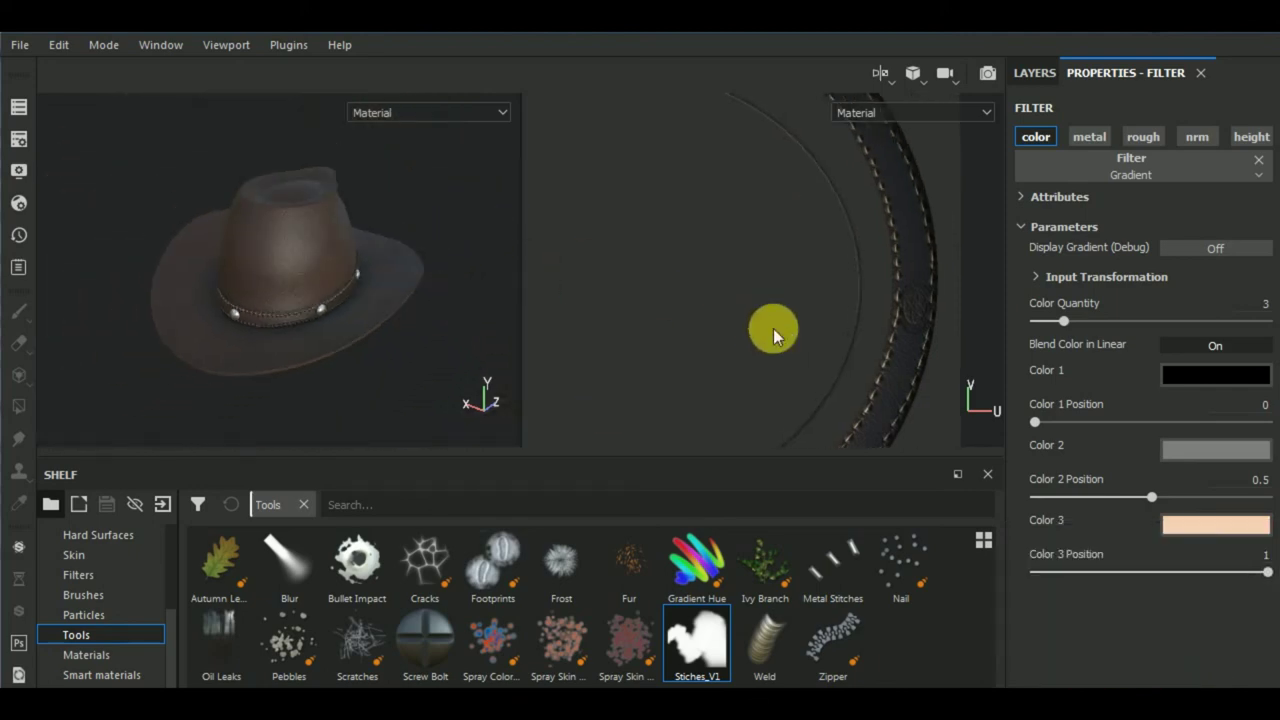
- Switch the workspace to the 3D-only view and inspect the stitches
click(886, 77)
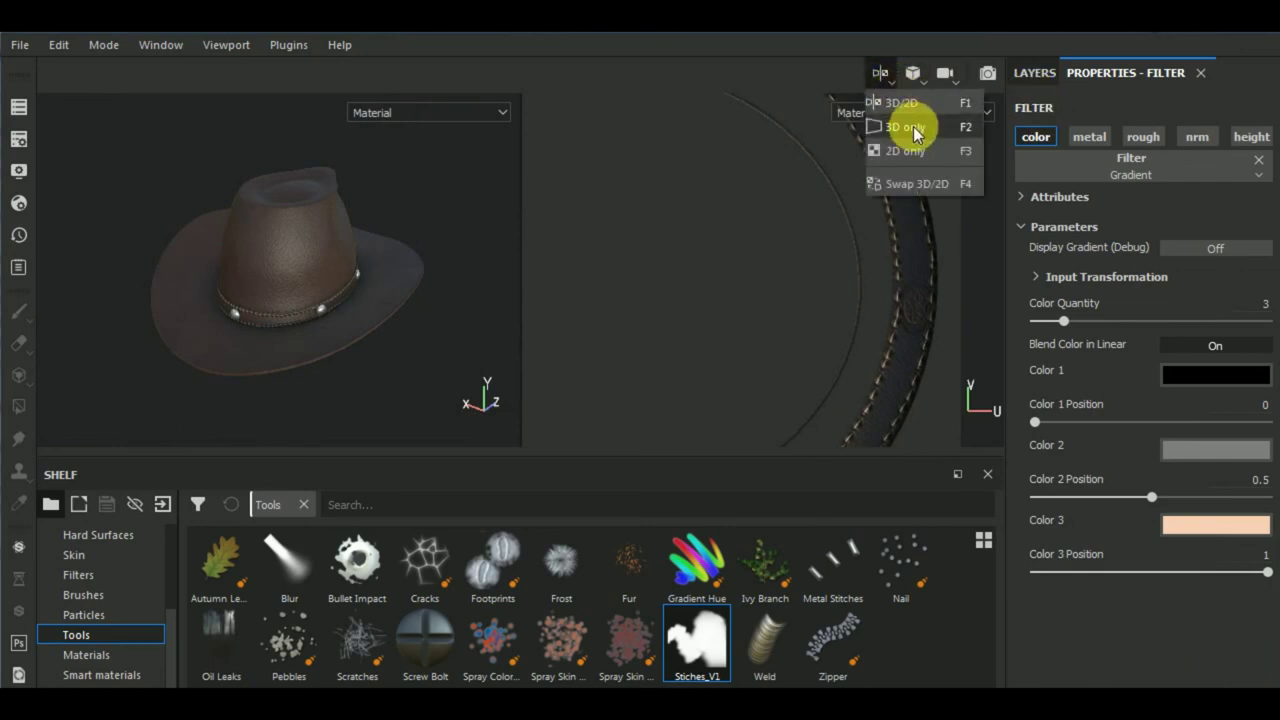
click(908, 125)
mouse_move(826, 368)
alt+mouse_down()
mouse_move(766, 329)
mouse_move(751, 331)
mouse_move(760, 343)
alt+mouse_up()
scroll(598, 352, up, 2)
scroll(600, 346, up, 3)
scroll(600, 342, down, 5)
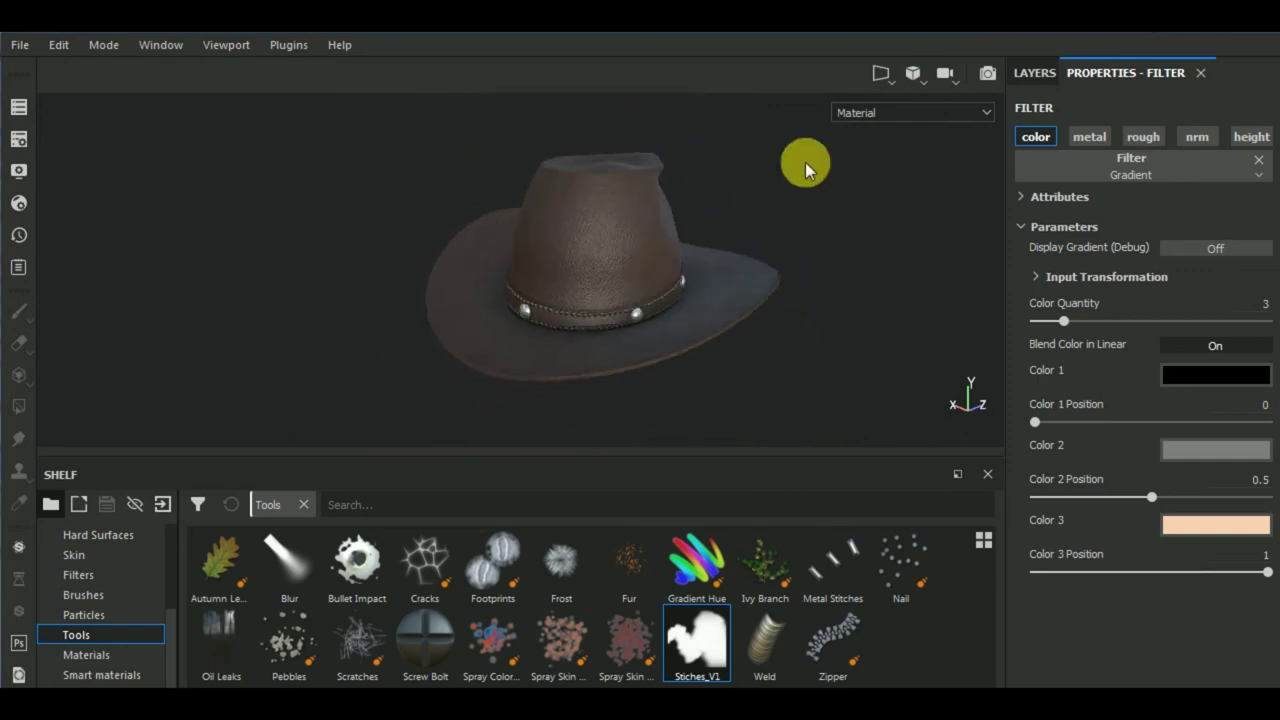
- Return to the layer stack and frame the hat at a side-on angle
click(1030, 73)
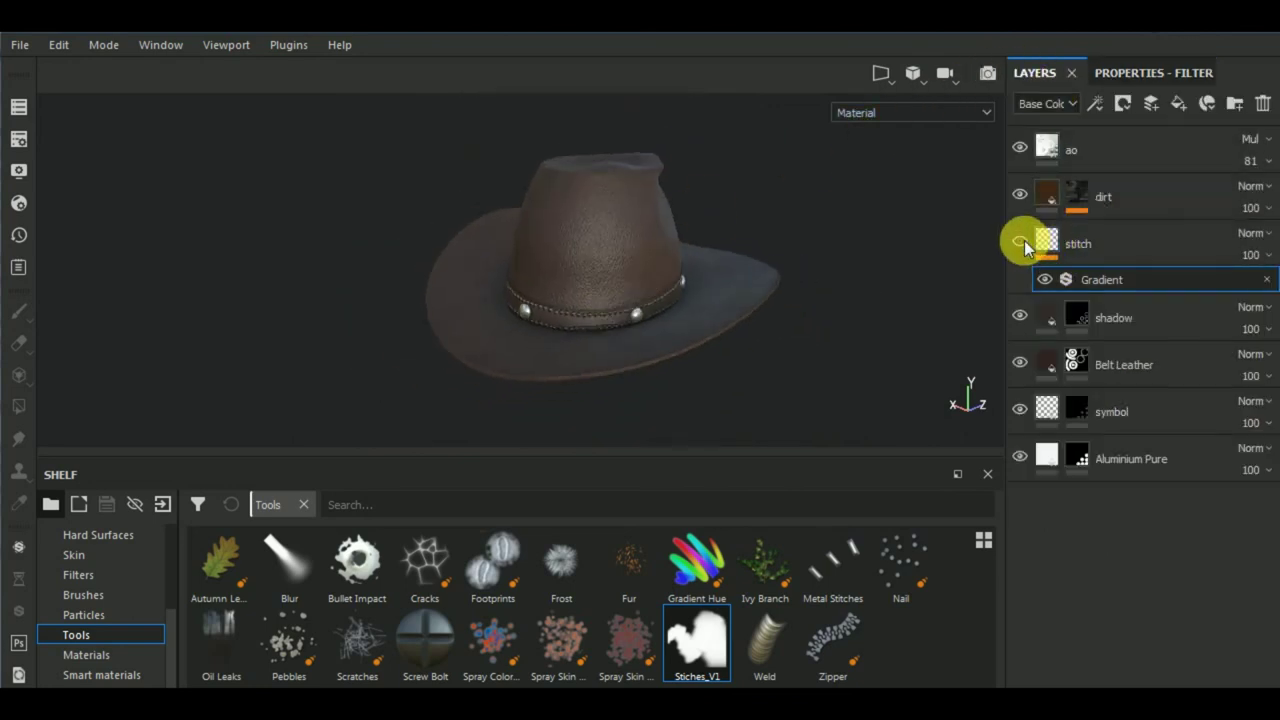
mouse_move(986, 286)
alt+mouse_down()
mouse_move(700, 343)
mouse_move(580, 343)
mouse_move(829, 329)
mouse_move(837, 383)
mouse_move(850, 340)
alt+mouse_up()
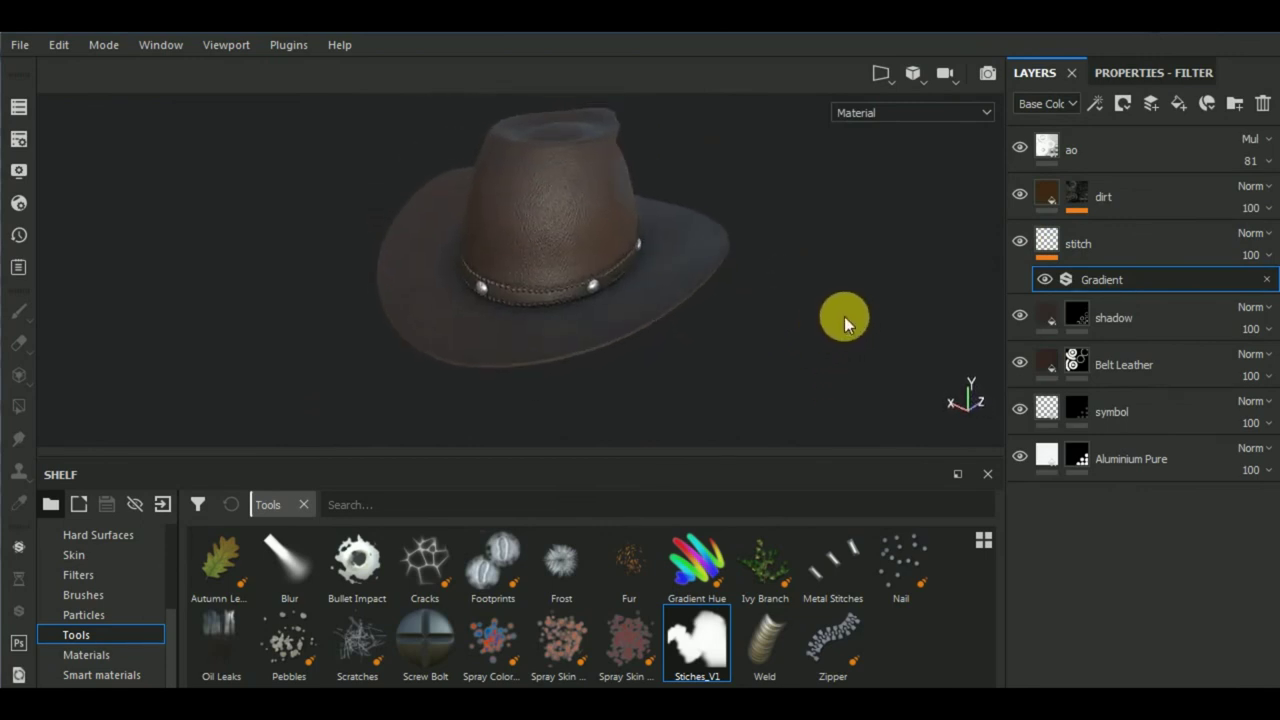
scroll(829, 314, down, 1)
scroll(830, 350, down, 2)
scroll(807, 342, down, 1)
middle_drag(818, 366, 827, 329)
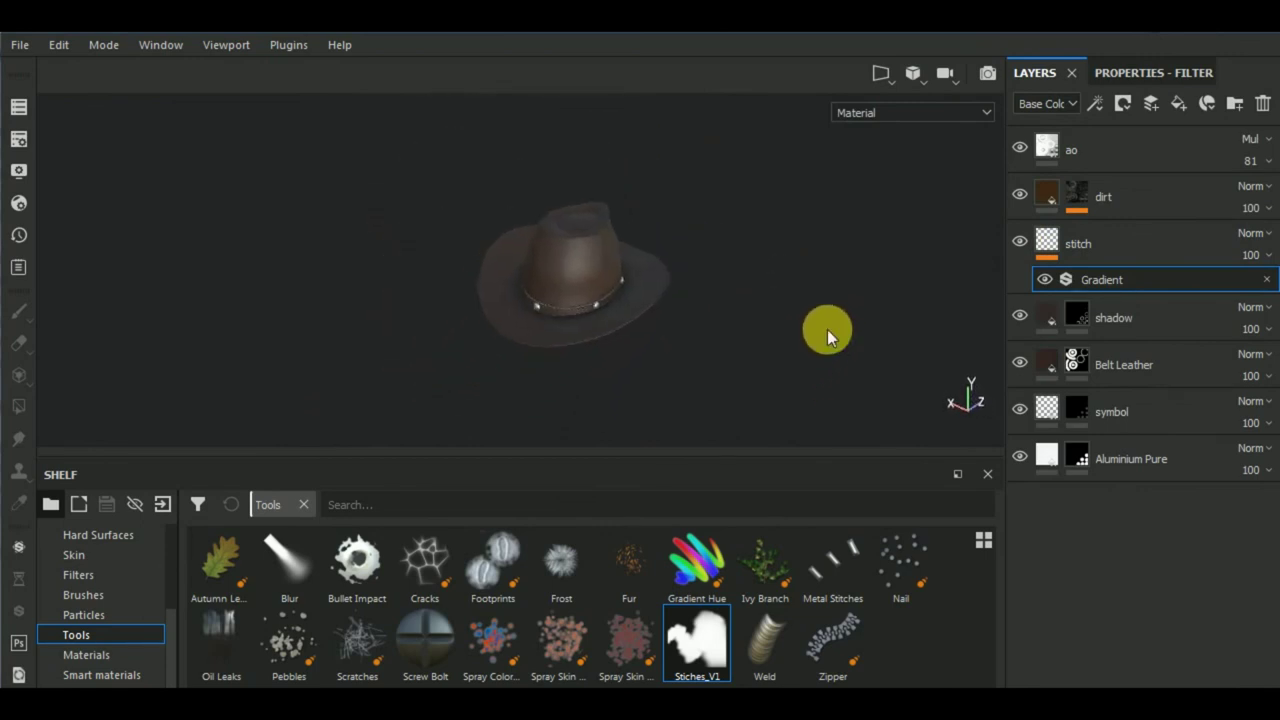
- Lighten the dirt fill layer's base colour to R 0.095, G 0.047, B 0.020
click(1047, 196)
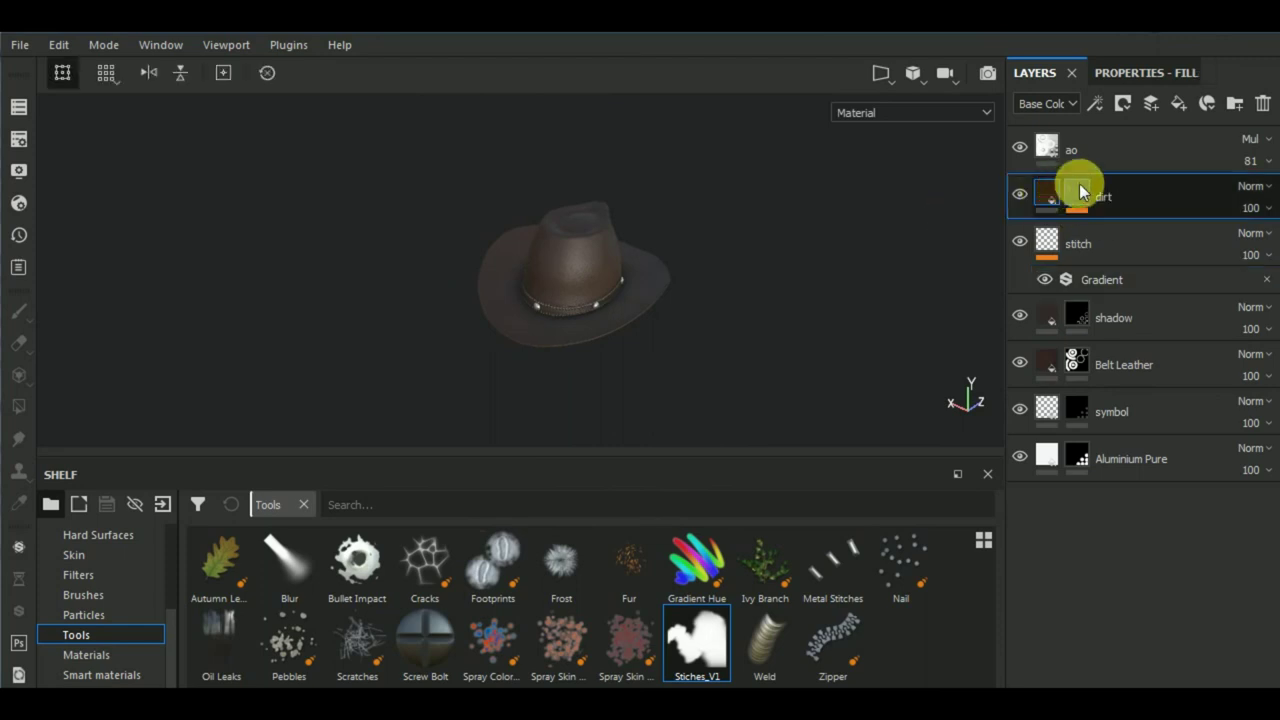
click(1140, 73)
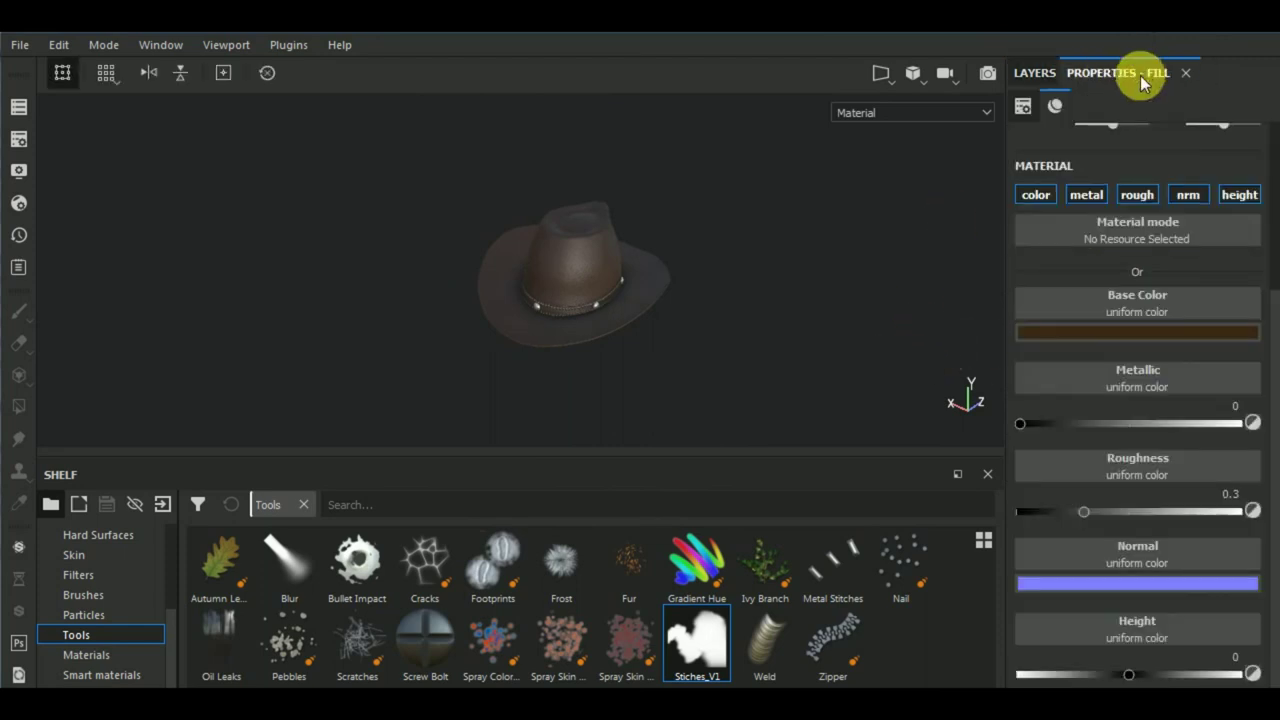
mouse_move(676, 465)
mouse_down()
mouse_move(677, 508)
mouse_move(706, 549)
mouse_up()
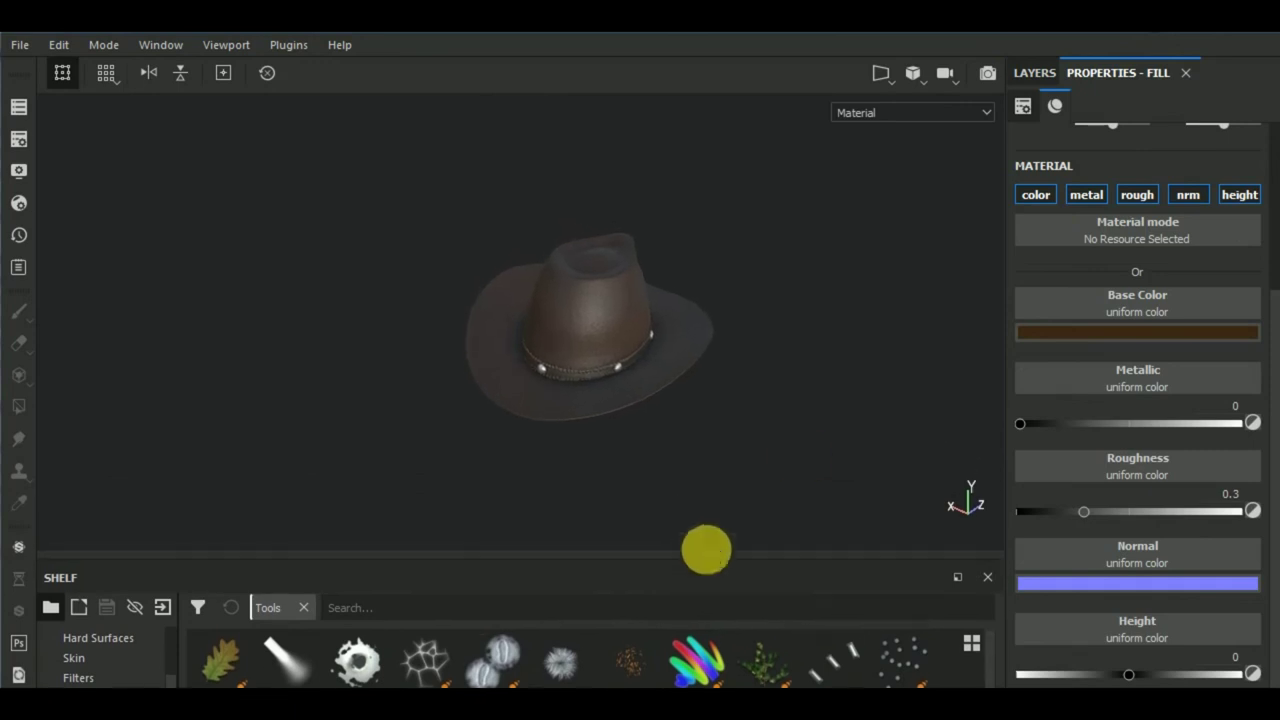
click(1057, 340)
drag(1085, 508, 1087, 485)
mouse_move(735, 430)
alt+mouse_down()
mouse_move(797, 443)
mouse_move(871, 486)
mouse_move(877, 458)
mouse_move(686, 420)
mouse_move(714, 420)
alt+mouse_up()
mouse_move(714, 420)
alt+middle_down()
mouse_move(353, 414)
mouse_move(663, 386)
alt+middle_up()
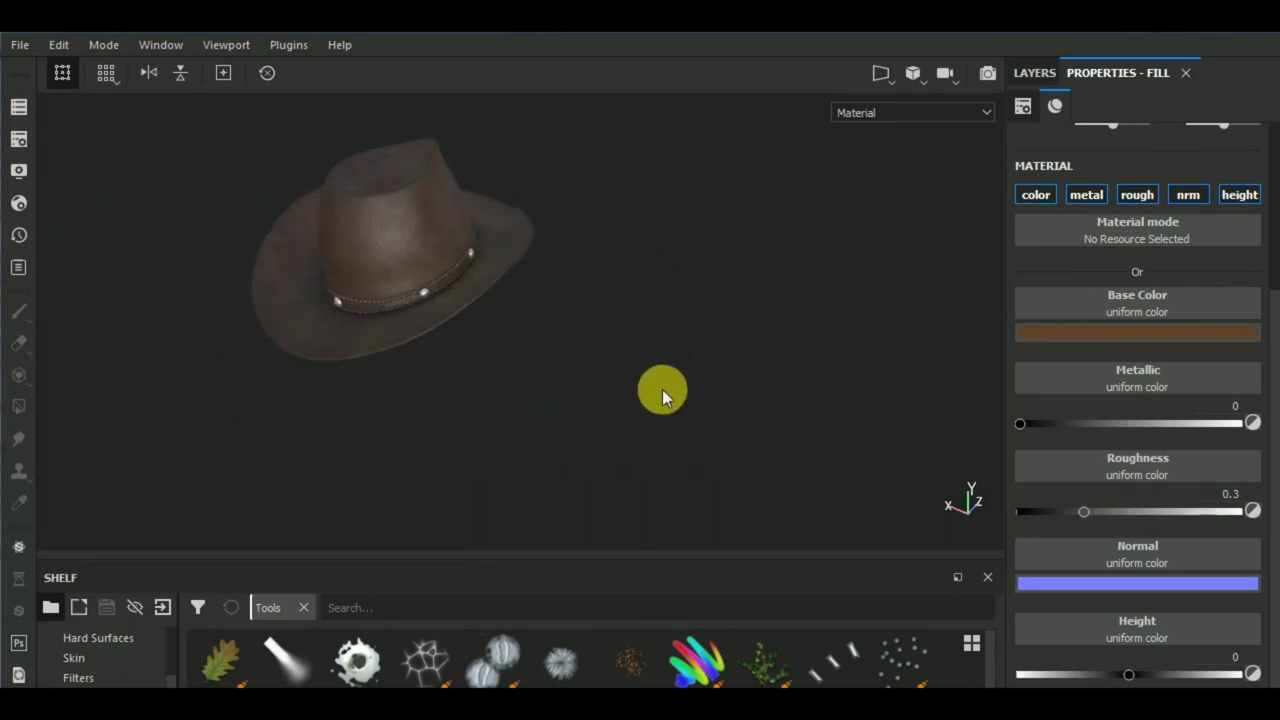
mouse_move(663, 386)
alt+mouse_down()
mouse_move(257, 414)
mouse_move(151, 366)
mouse_move(528, 479)
mouse_move(512, 488)
mouse_move(730, 428)
mouse_move(641, 479)
mouse_move(623, 463)
mouse_move(657, 440)
alt+mouse_up()
scroll(626, 457, down, 2)
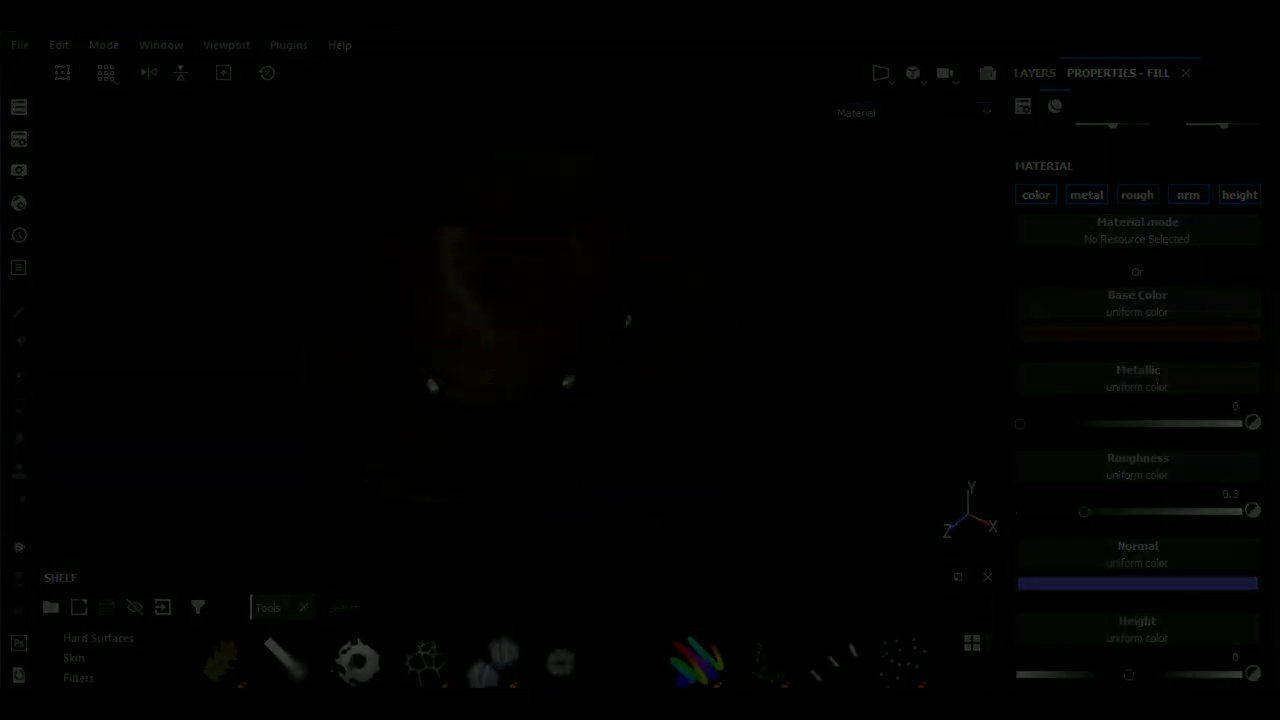